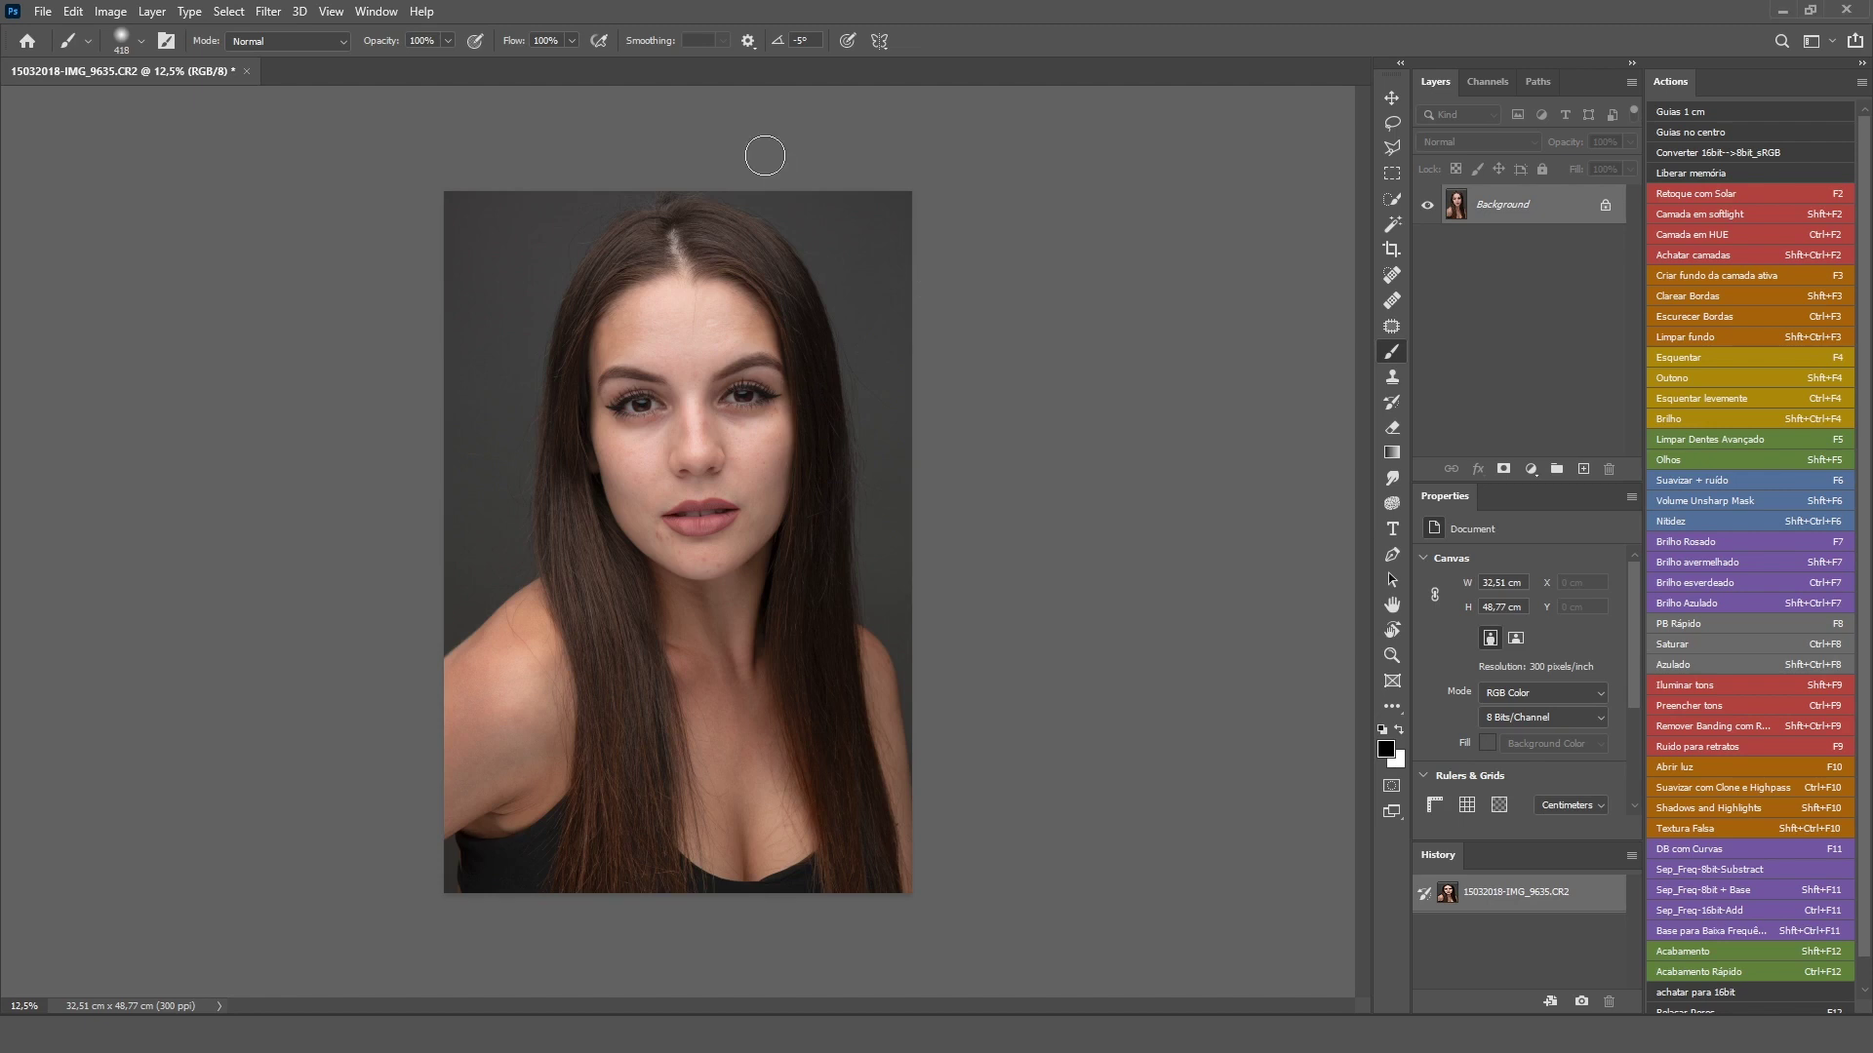
- Zoom in and pan across the forehead hair, eyes, lips and chin blemishes
{"action": "scroll", "coordinate": [855, 364], "scroll_direction": "up", "scroll_amount": 2}
{"action": "scroll", "coordinate": [855, 364], "scroll_direction": "up", "scroll_amount": 1}
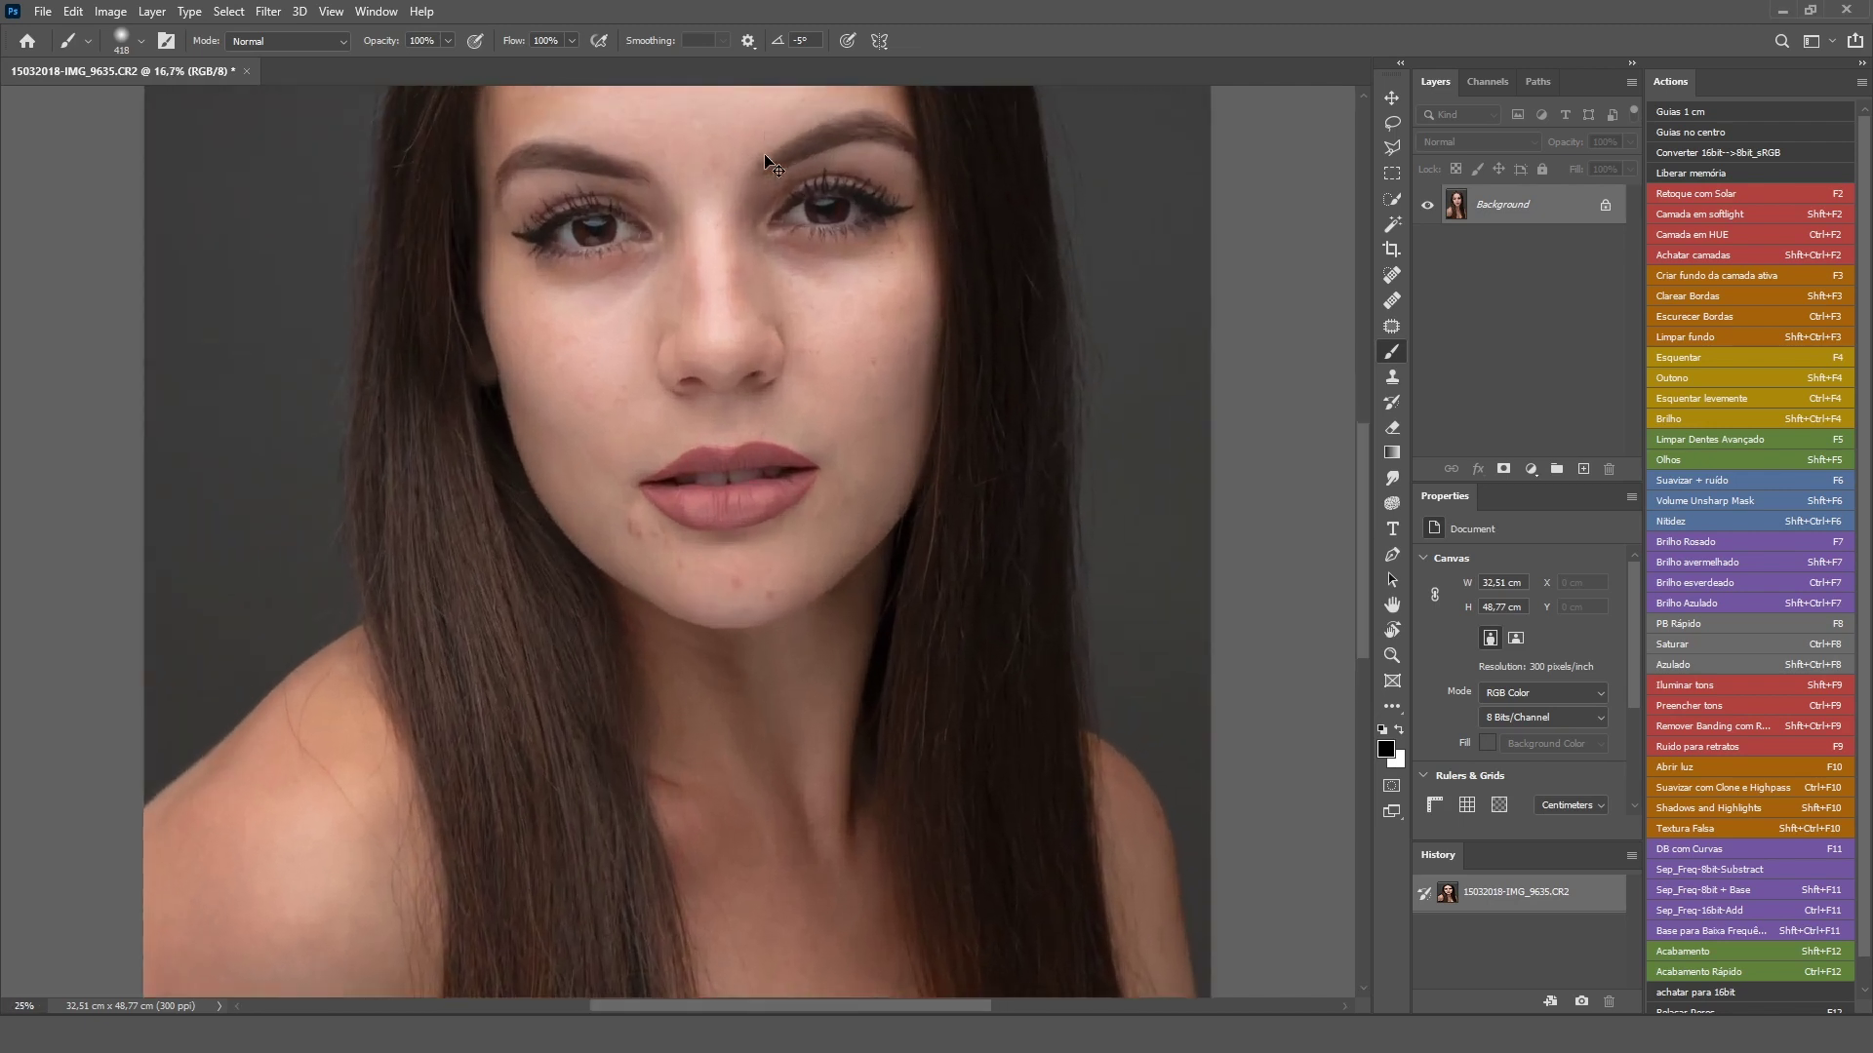
{"action": "scroll", "coordinate": [855, 365], "scroll_direction": "up", "scroll_amount": 2}
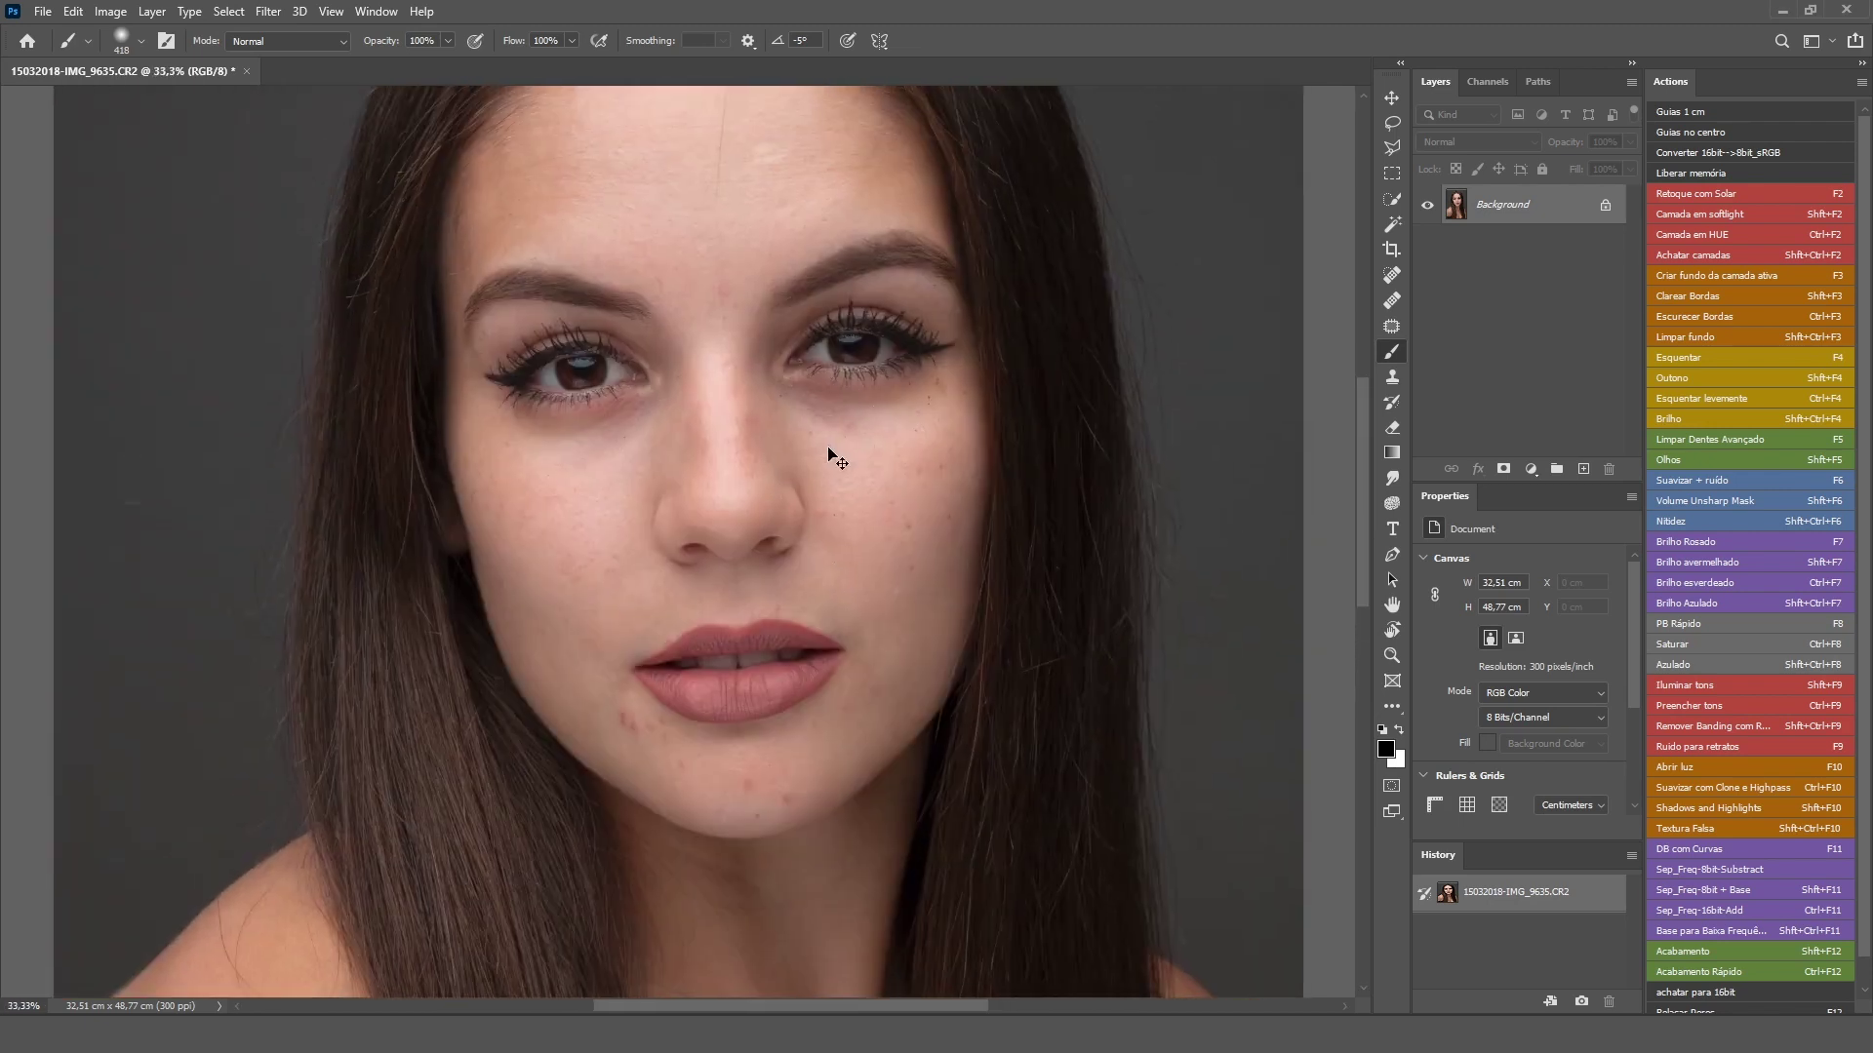
{"action": "scroll", "coordinate": [828, 452], "scroll_direction": "up", "scroll_amount": 3}
{"action": "left_click_drag", "start_coordinate": [757, 322], "coordinate": [691, 601]}
{"action": "scroll", "coordinate": [687, 546], "scroll_direction": "up", "scroll_amount": 5}
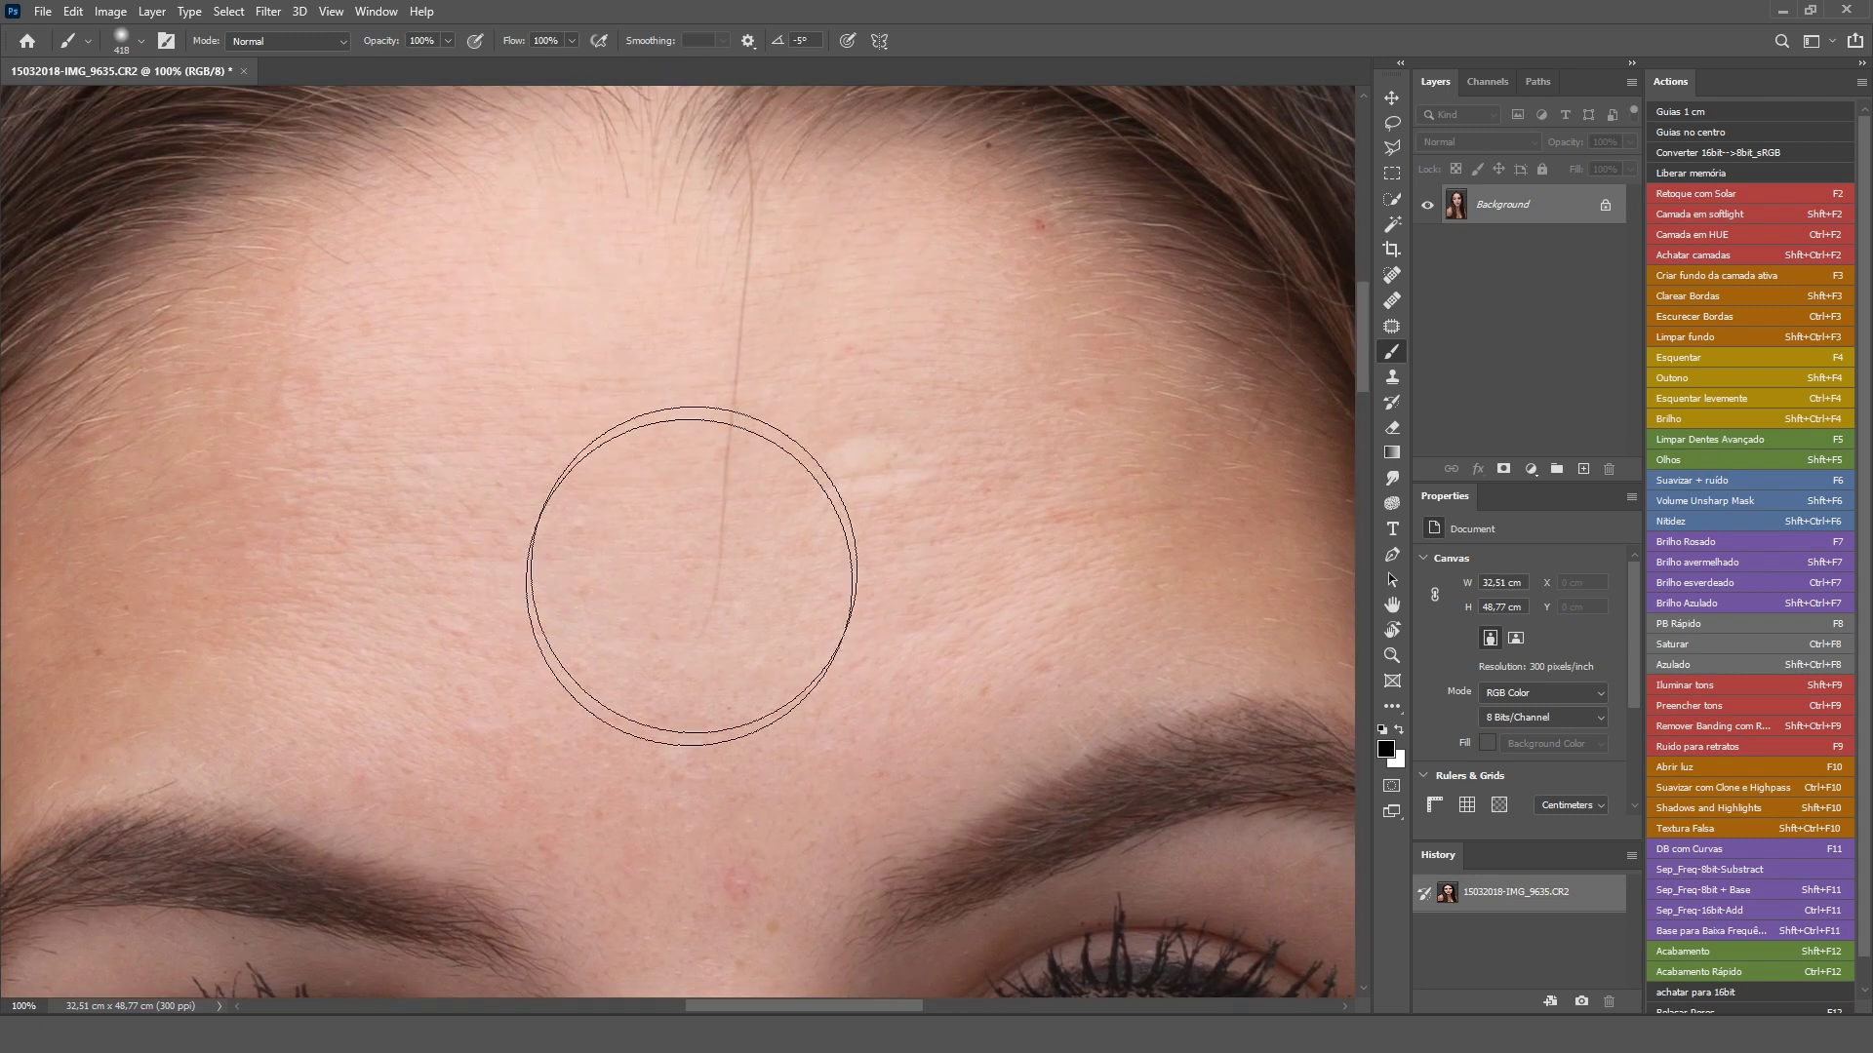
{"action": "left_click_drag", "start_coordinate": [795, 346], "coordinate": [806, 244]}
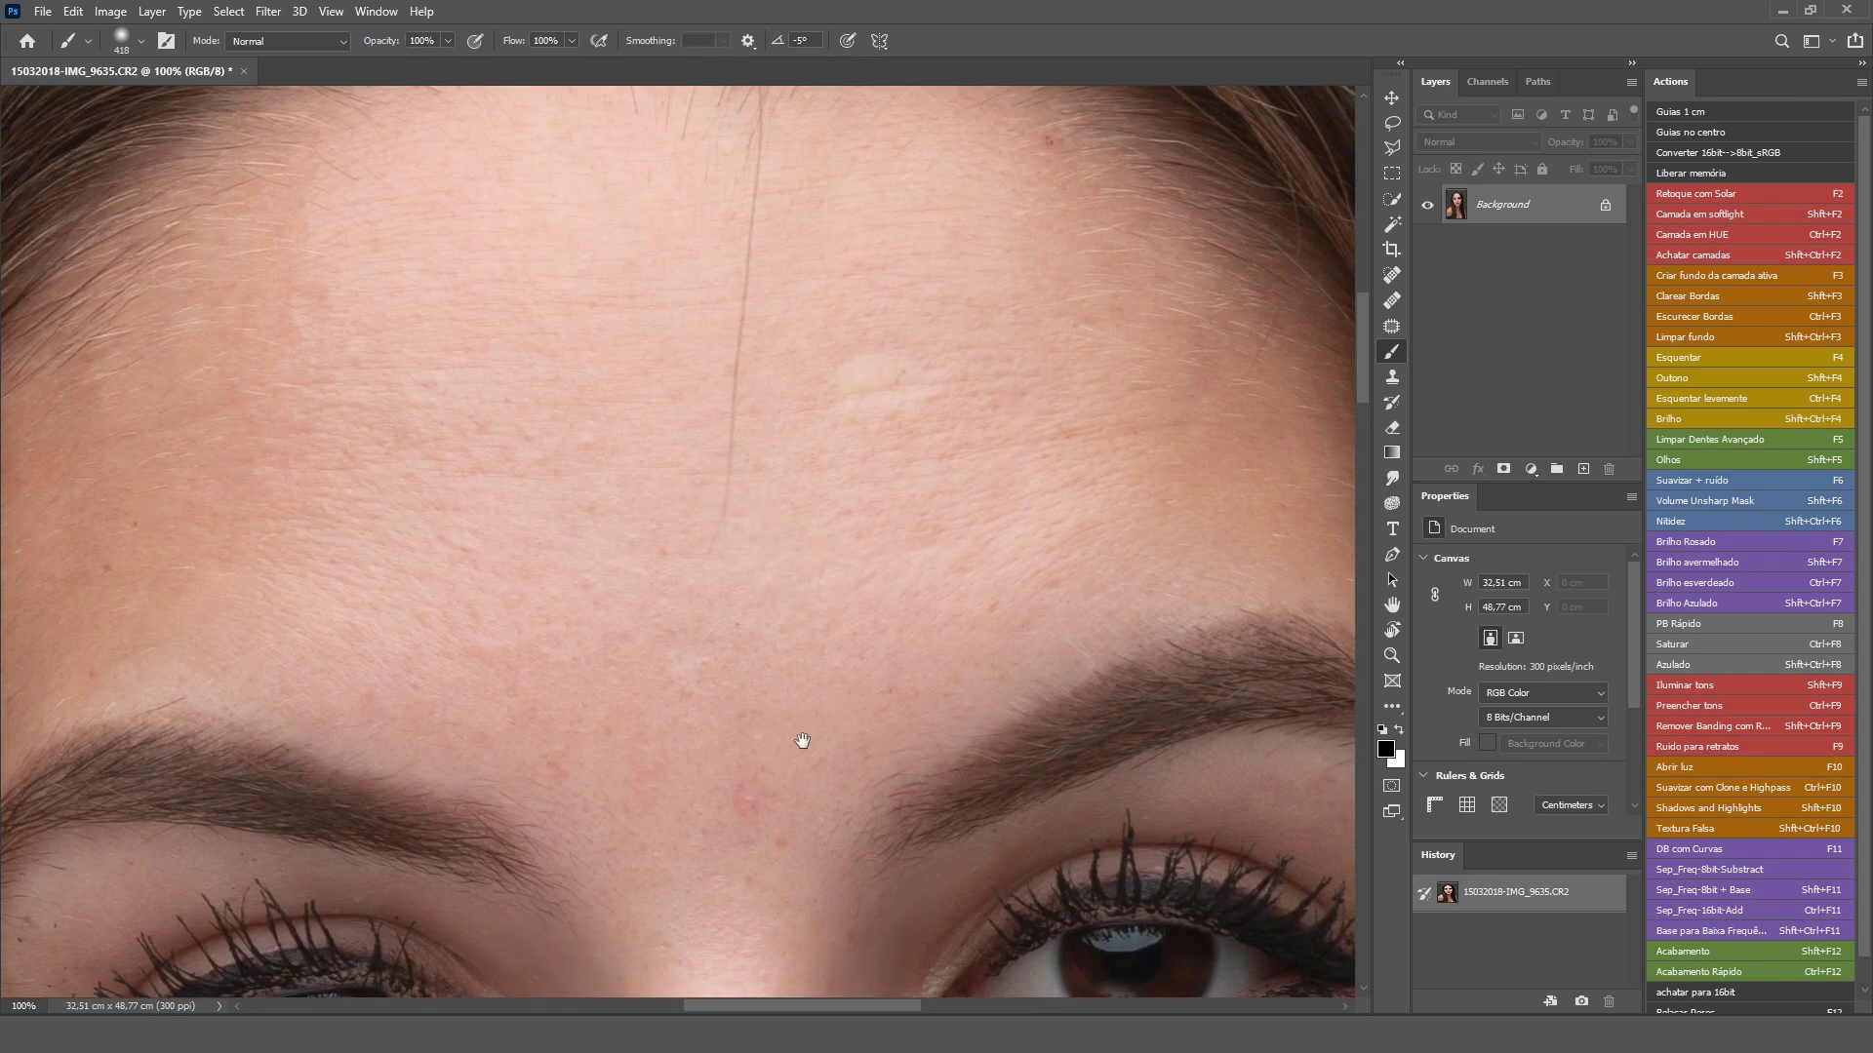
{"action": "left_click_drag", "start_coordinate": [820, 731], "coordinate": [815, 472]}
{"action": "left_click_drag", "start_coordinate": [808, 276], "coordinate": [778, 490]}
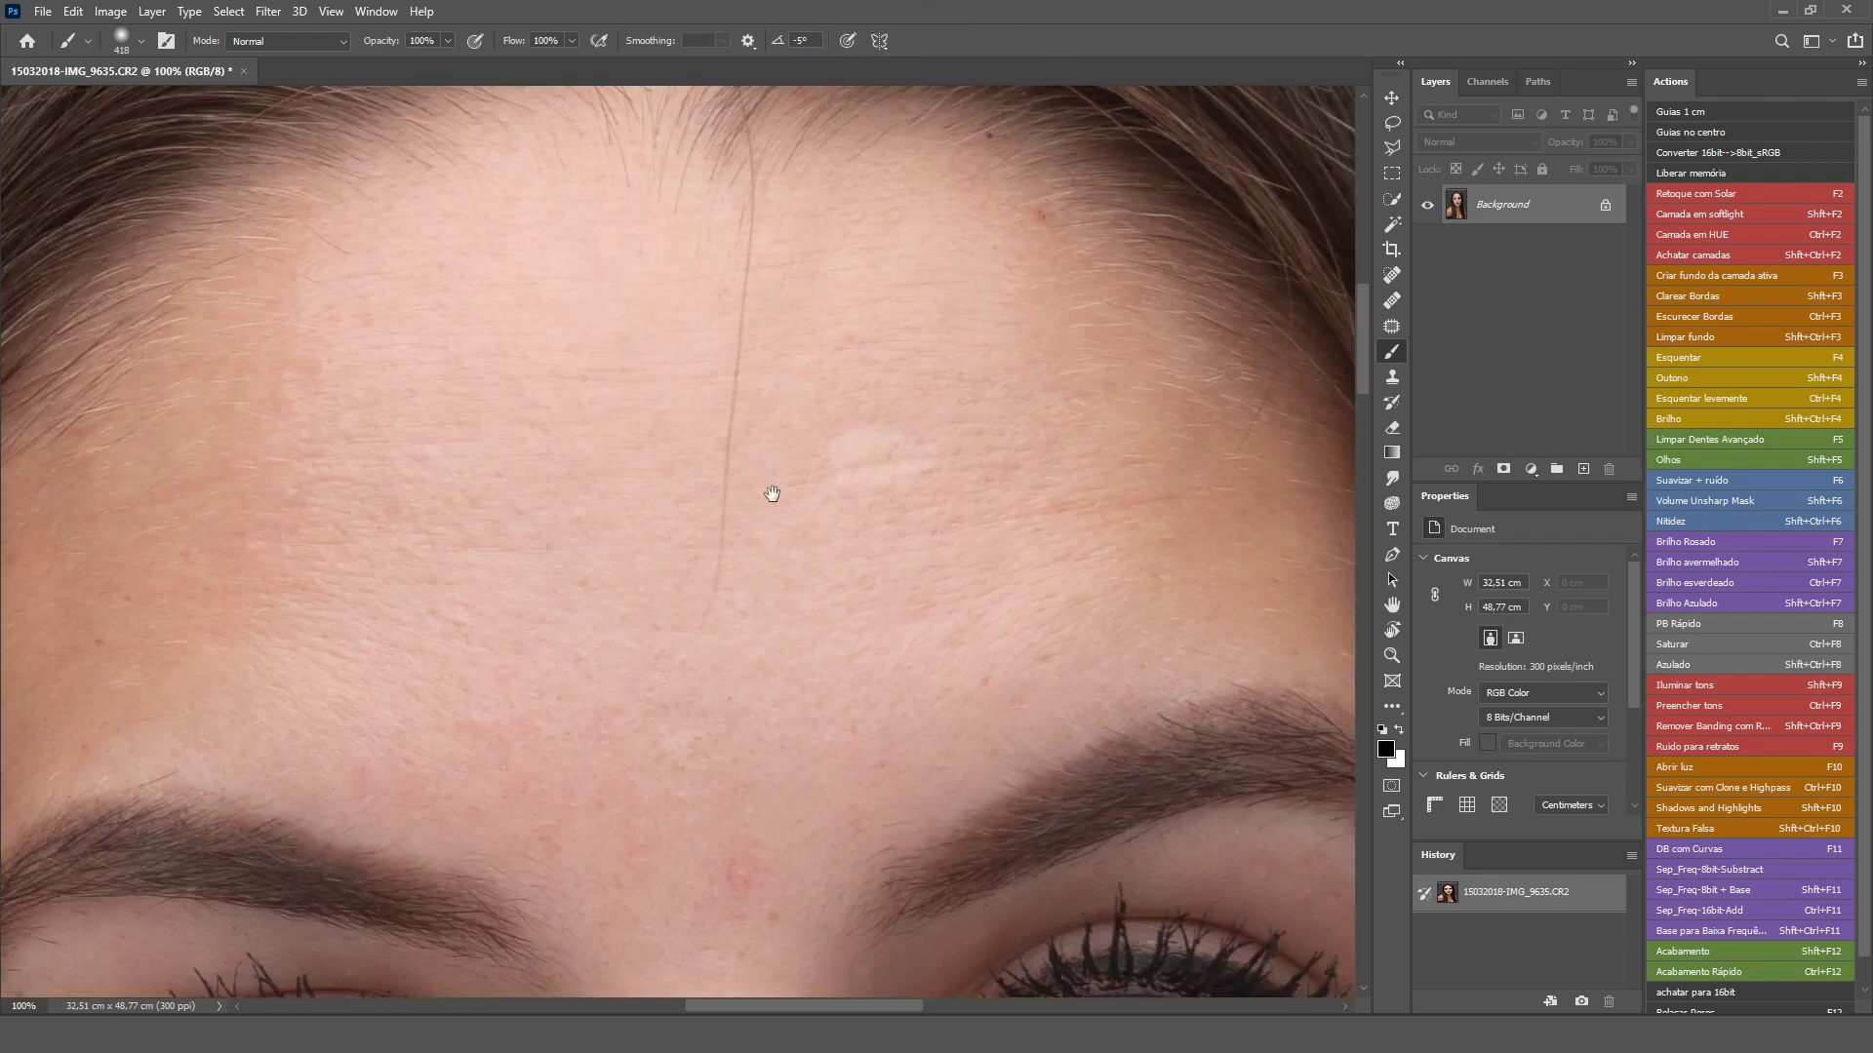
{"action": "left_click_drag", "start_coordinate": [683, 702], "coordinate": [717, 333]}
{"action": "scroll", "coordinate": [702, 585], "scroll_direction": "down", "scroll_amount": 8}
{"action": "left_click_drag", "start_coordinate": [703, 585], "coordinate": [615, 180]}
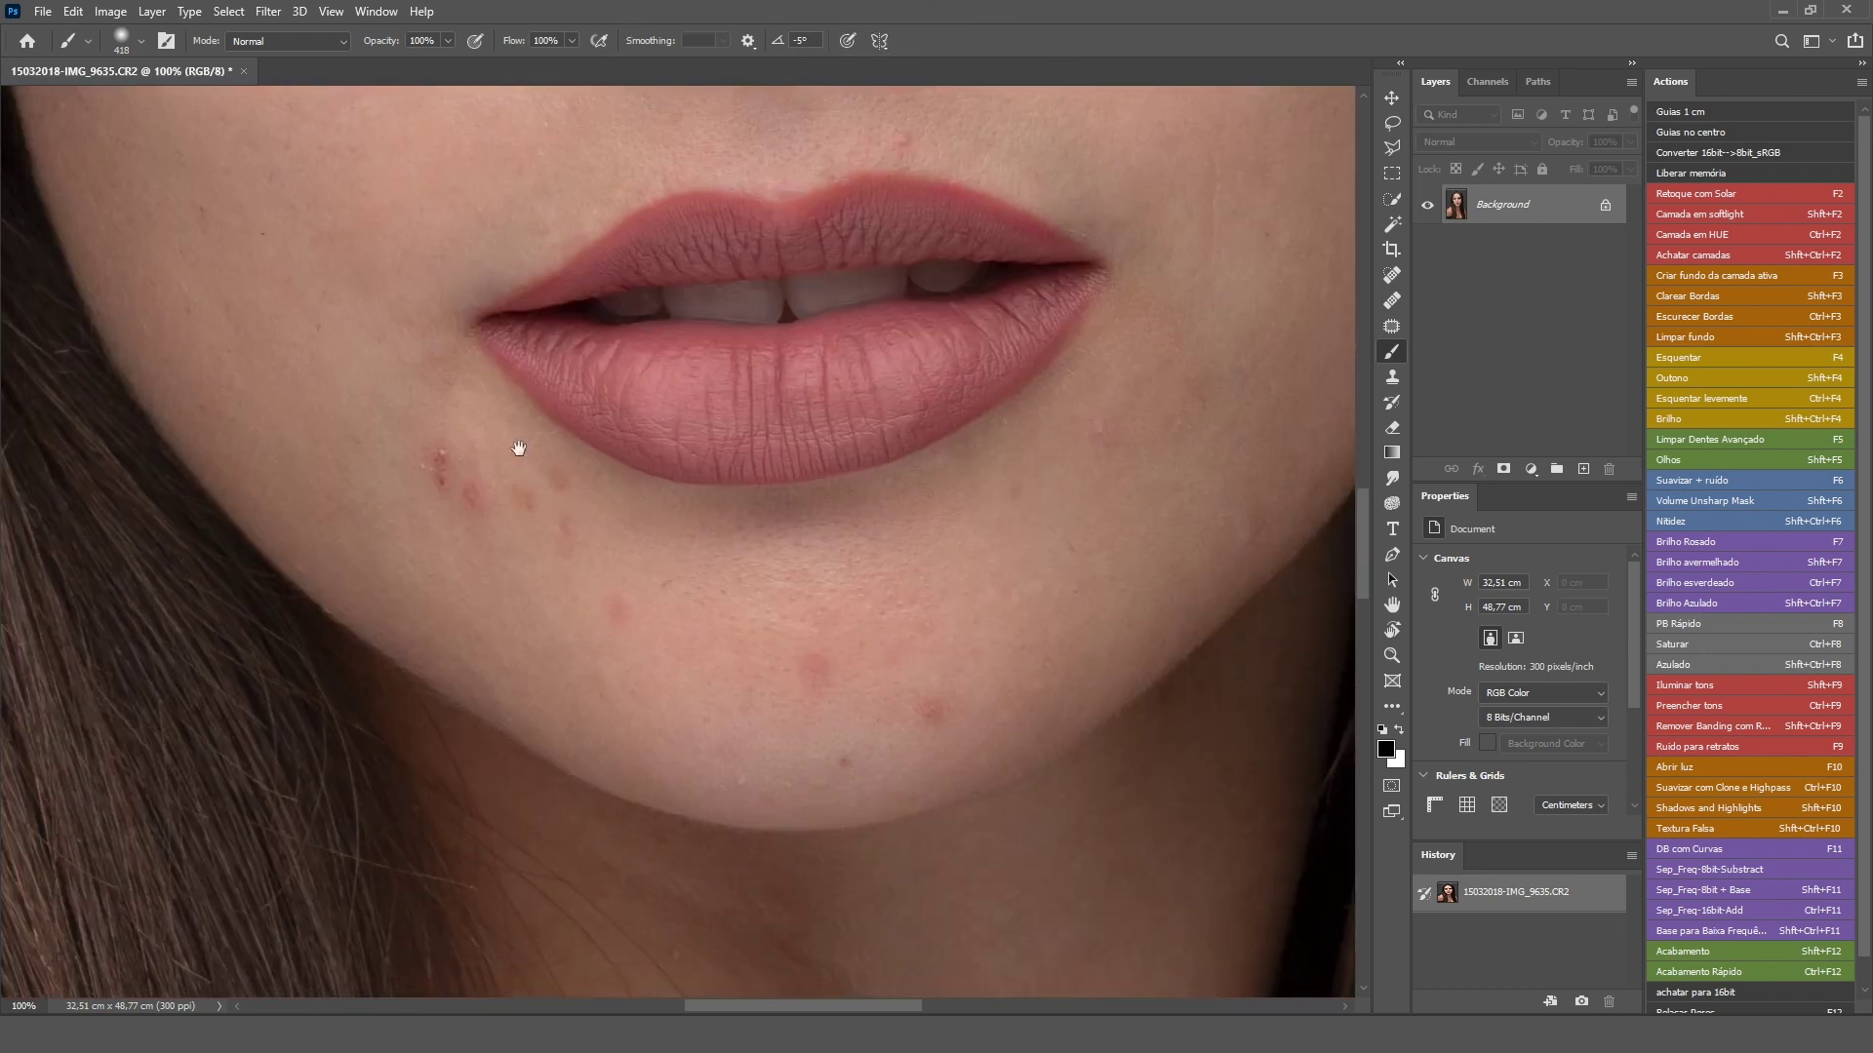
- Zoom out to the whole portrait and duplicate the Background layer as Layer 1
{"action": "key", "text": "ctrl+minus"}
{"action": "key", "text": "ctrl+minus"}
{"action": "mouse_move", "coordinate": [635, 689]}
{"action": "left_mouse_down"}
{"action": "mouse_move", "coordinate": [488, 669]}
{"action": "mouse_move", "coordinate": [351, 618]}
{"action": "mouse_move", "coordinate": [845, 409]}
{"action": "mouse_move", "coordinate": [903, 405]}
{"action": "mouse_move", "coordinate": [770, 128]}
{"action": "left_mouse_up"}
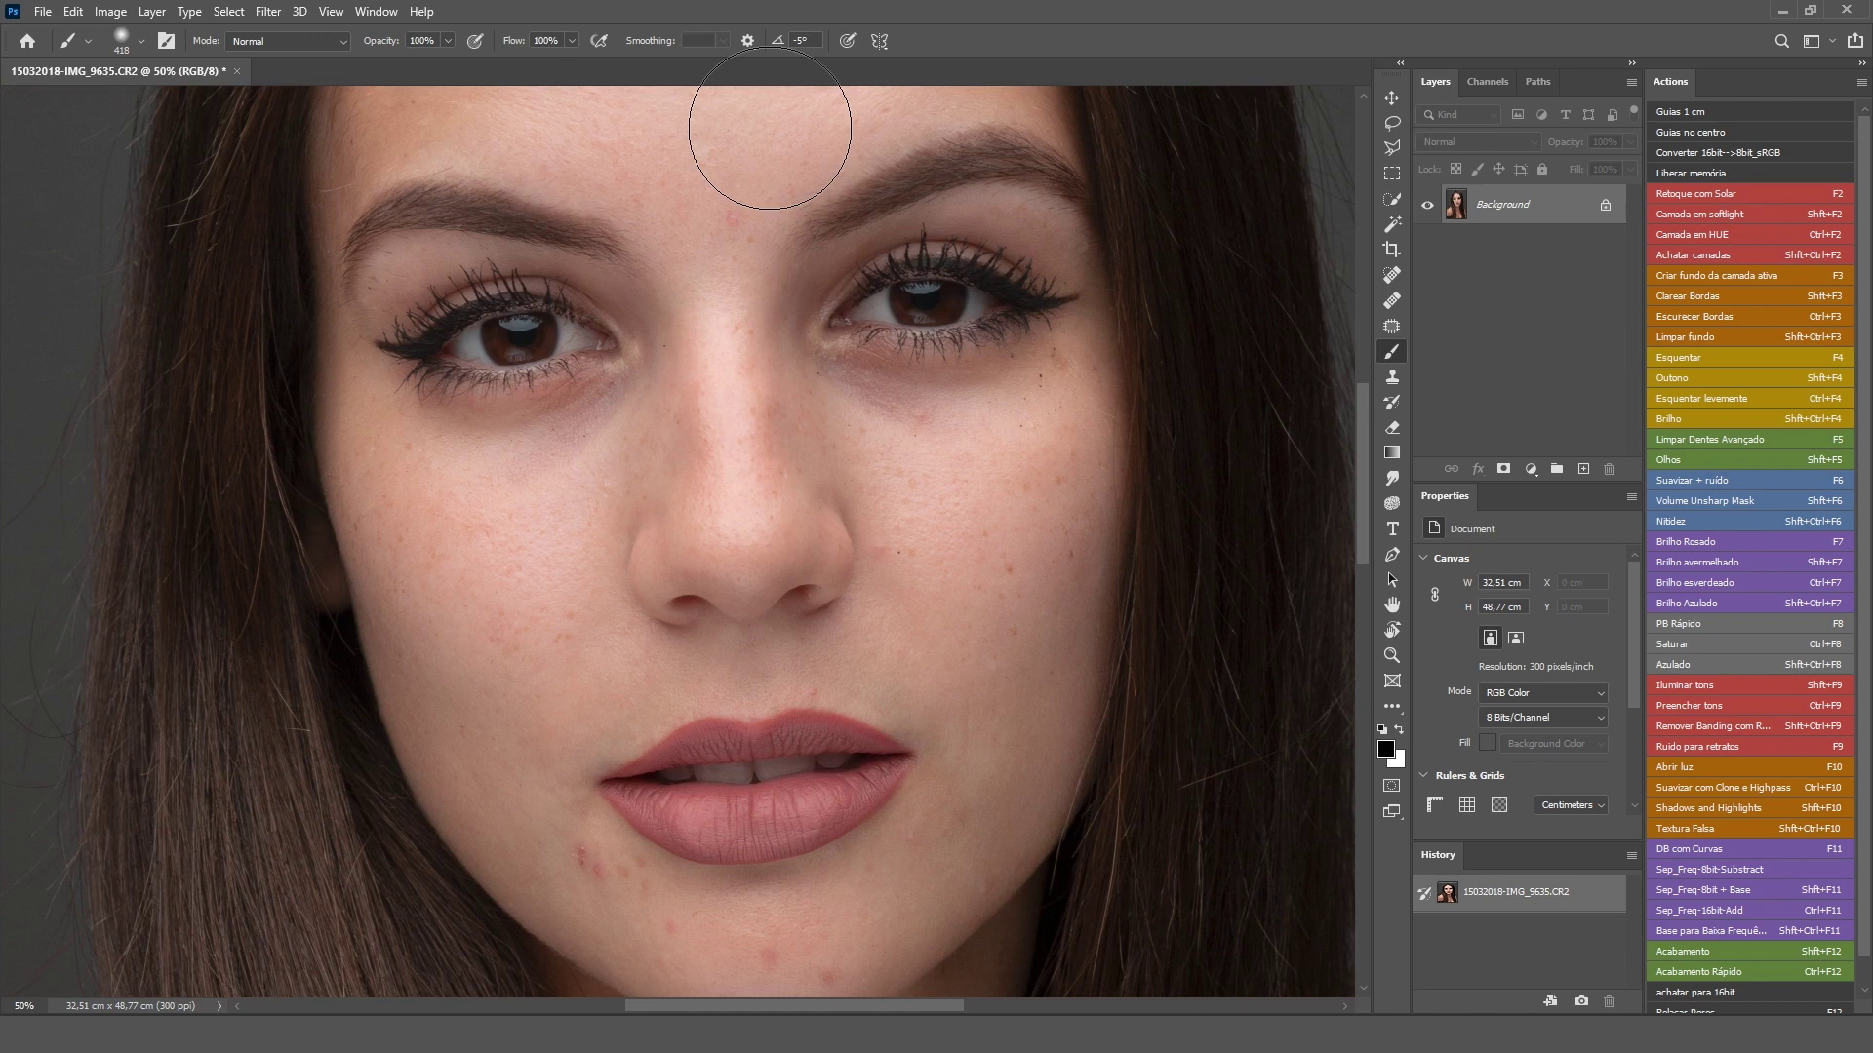
{"action": "key", "text": "ctrl+minus"}
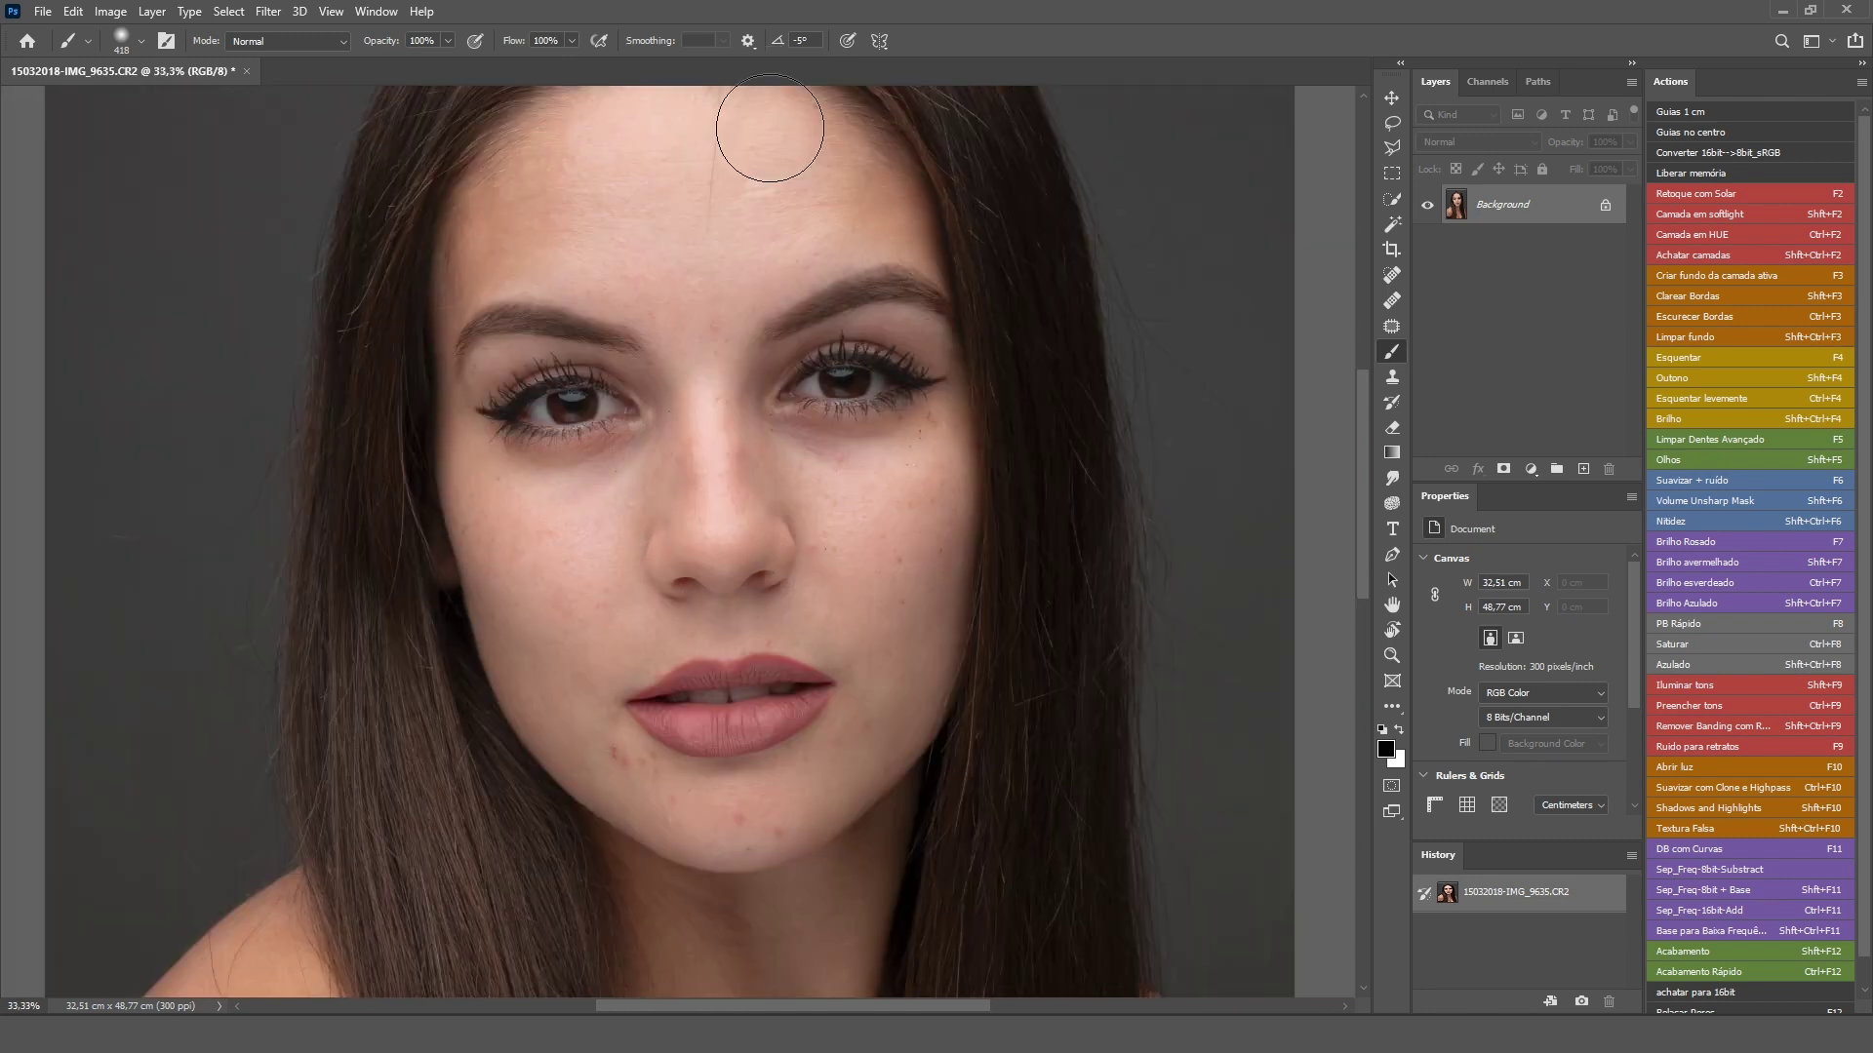
{"action": "key", "text": "ctrl+minus"}
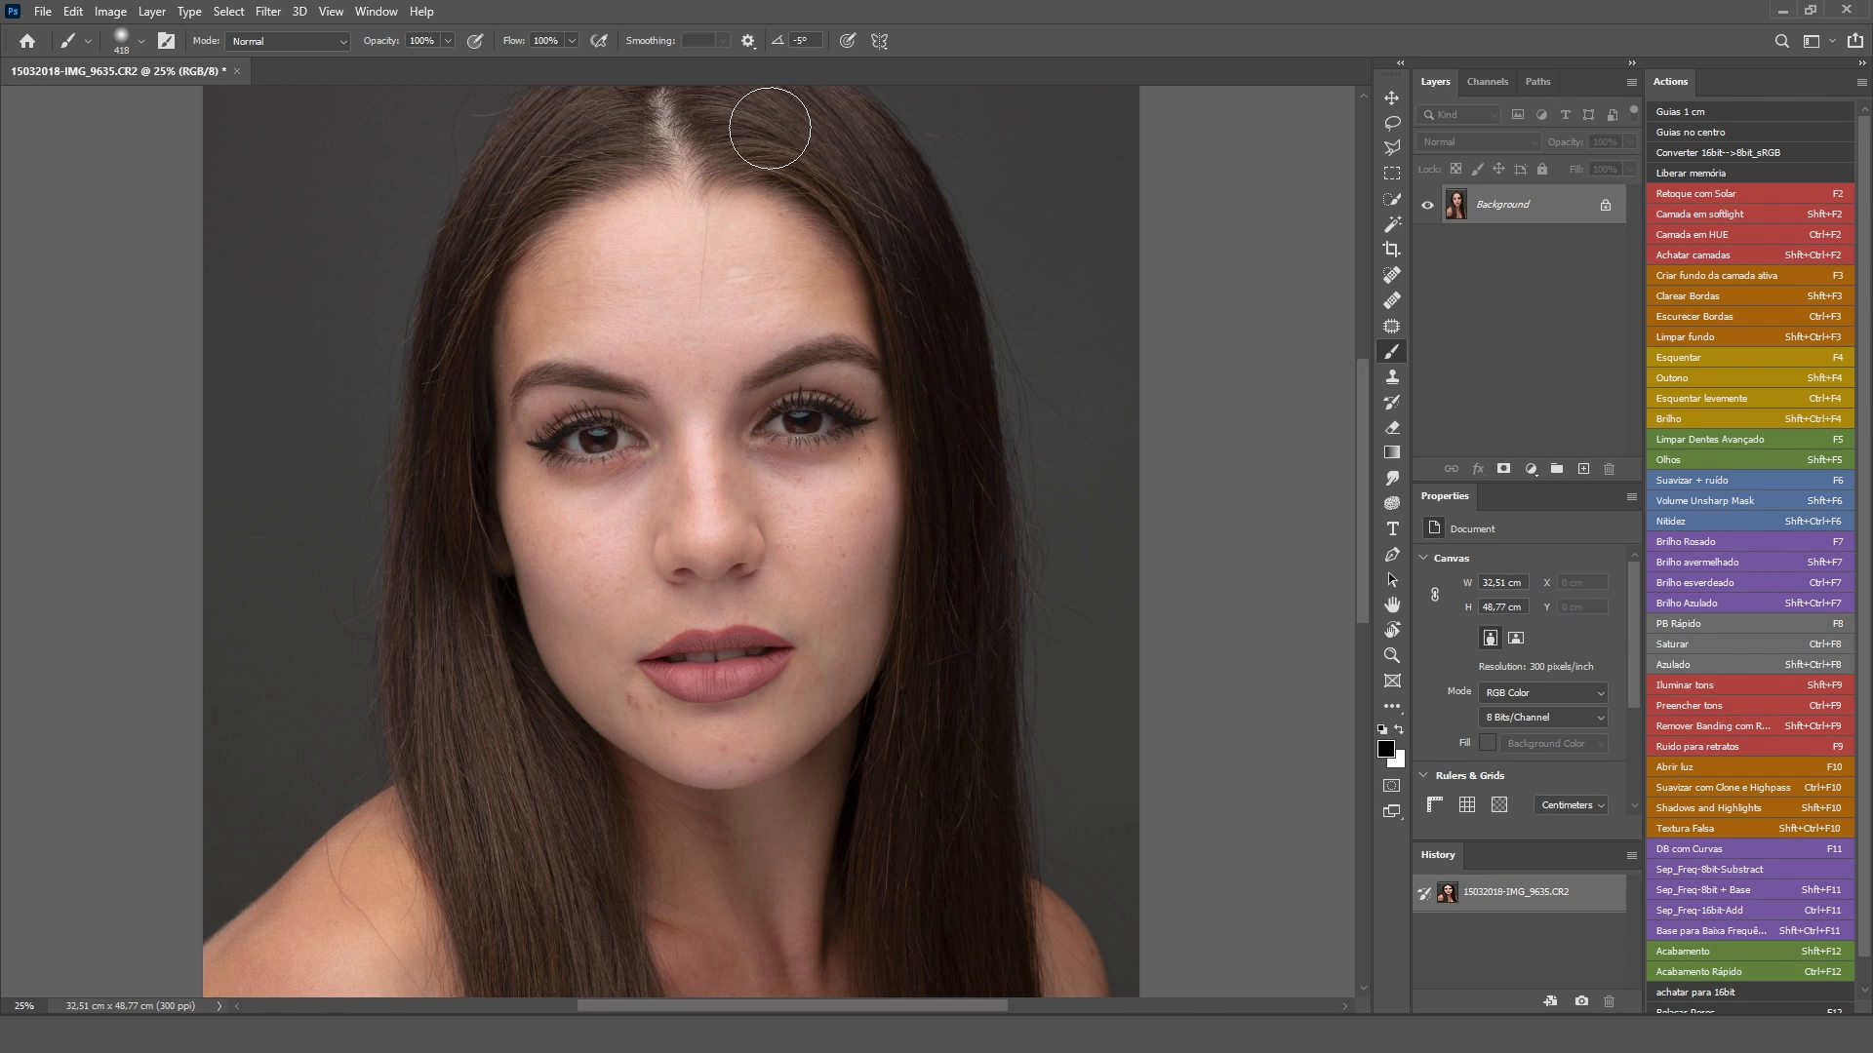
{"action": "key", "text": "ctrl+plus"}
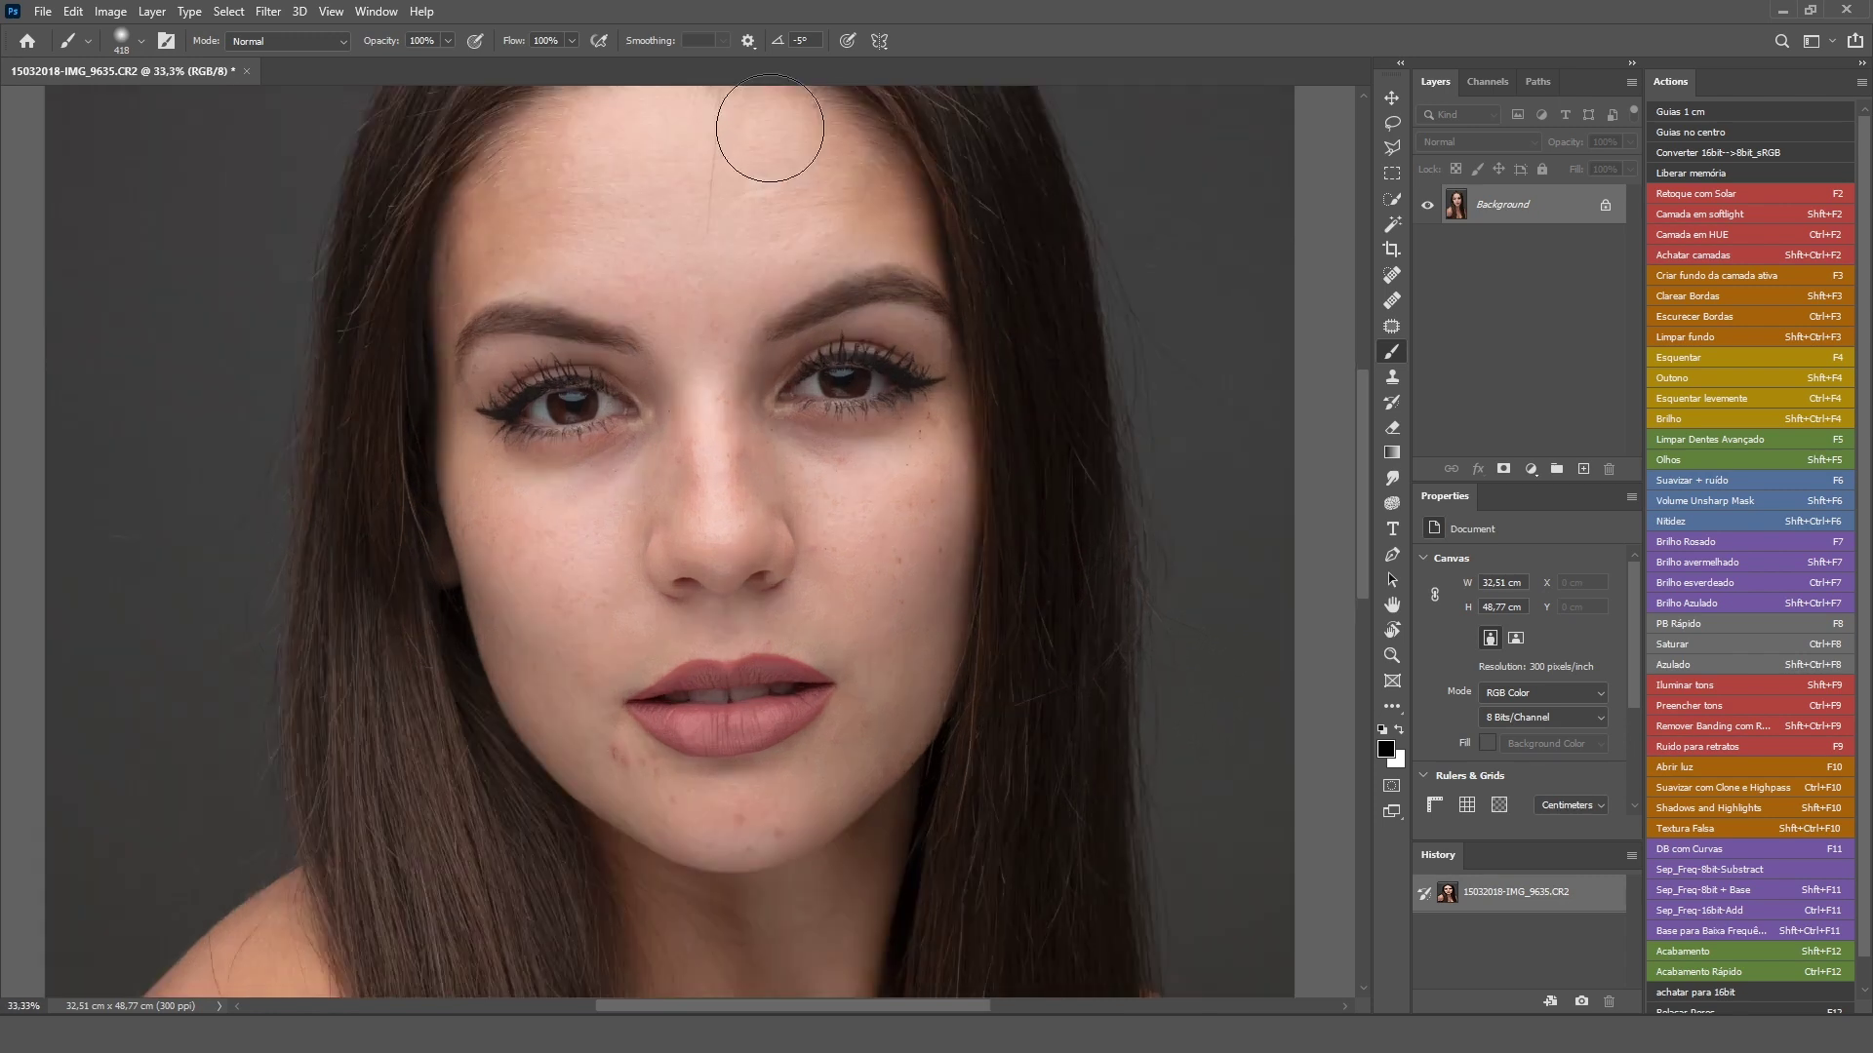
{"action": "key", "text": "ctrl+minus"}
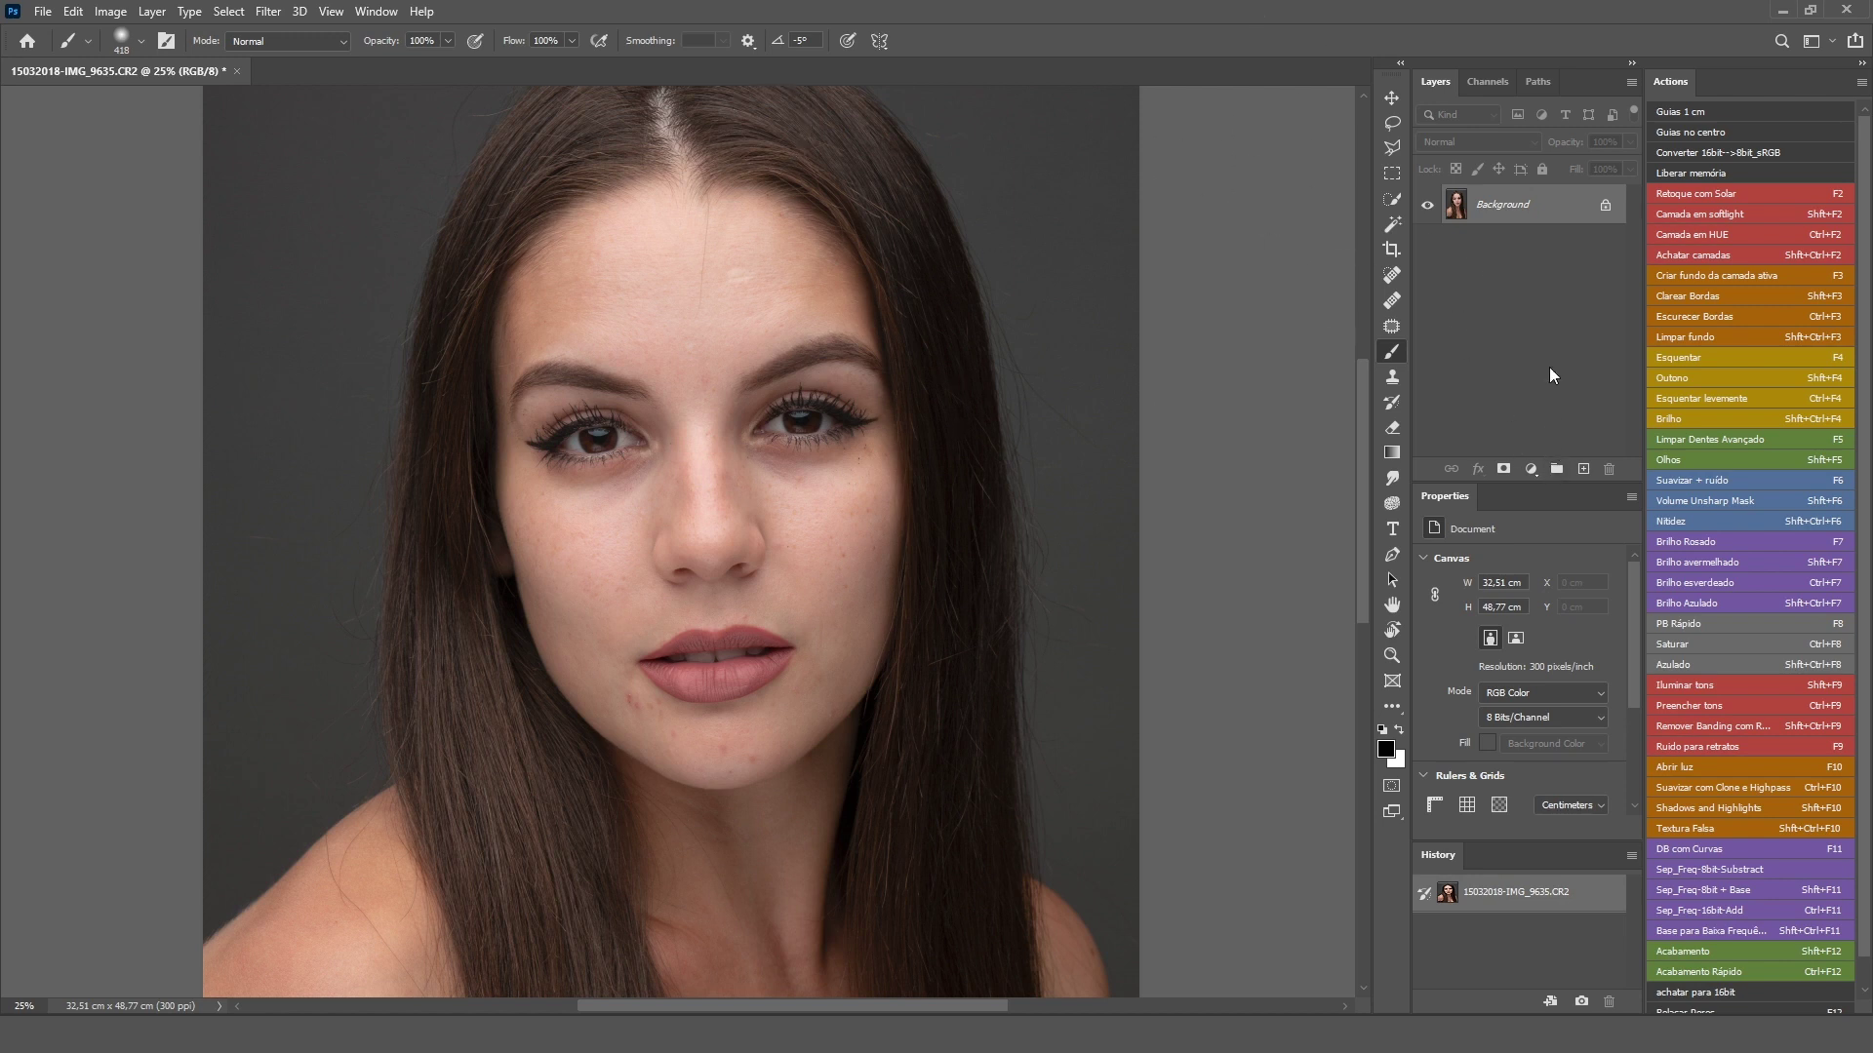
{"action": "key", "text": "ctrl+j"}
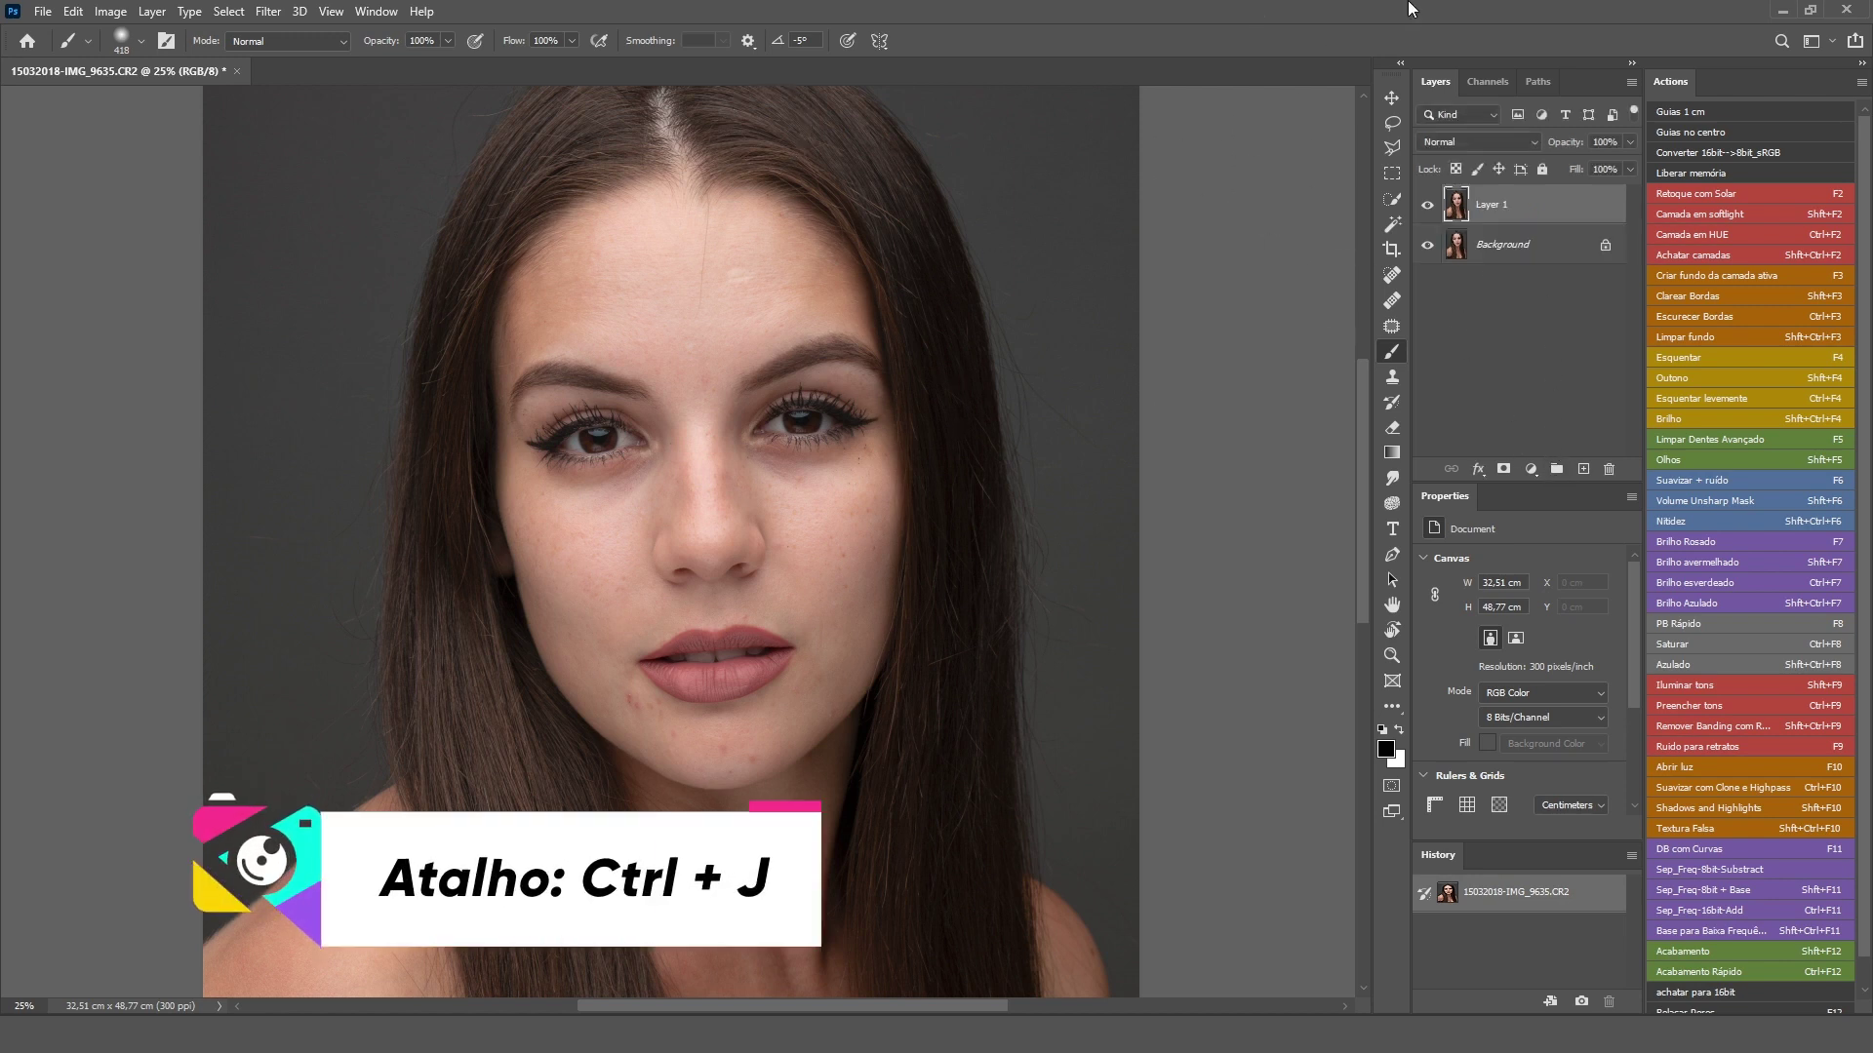
- Make a second copy of the photo layer and hide the top copy
{"action": "key", "text": "ctrl+j"}
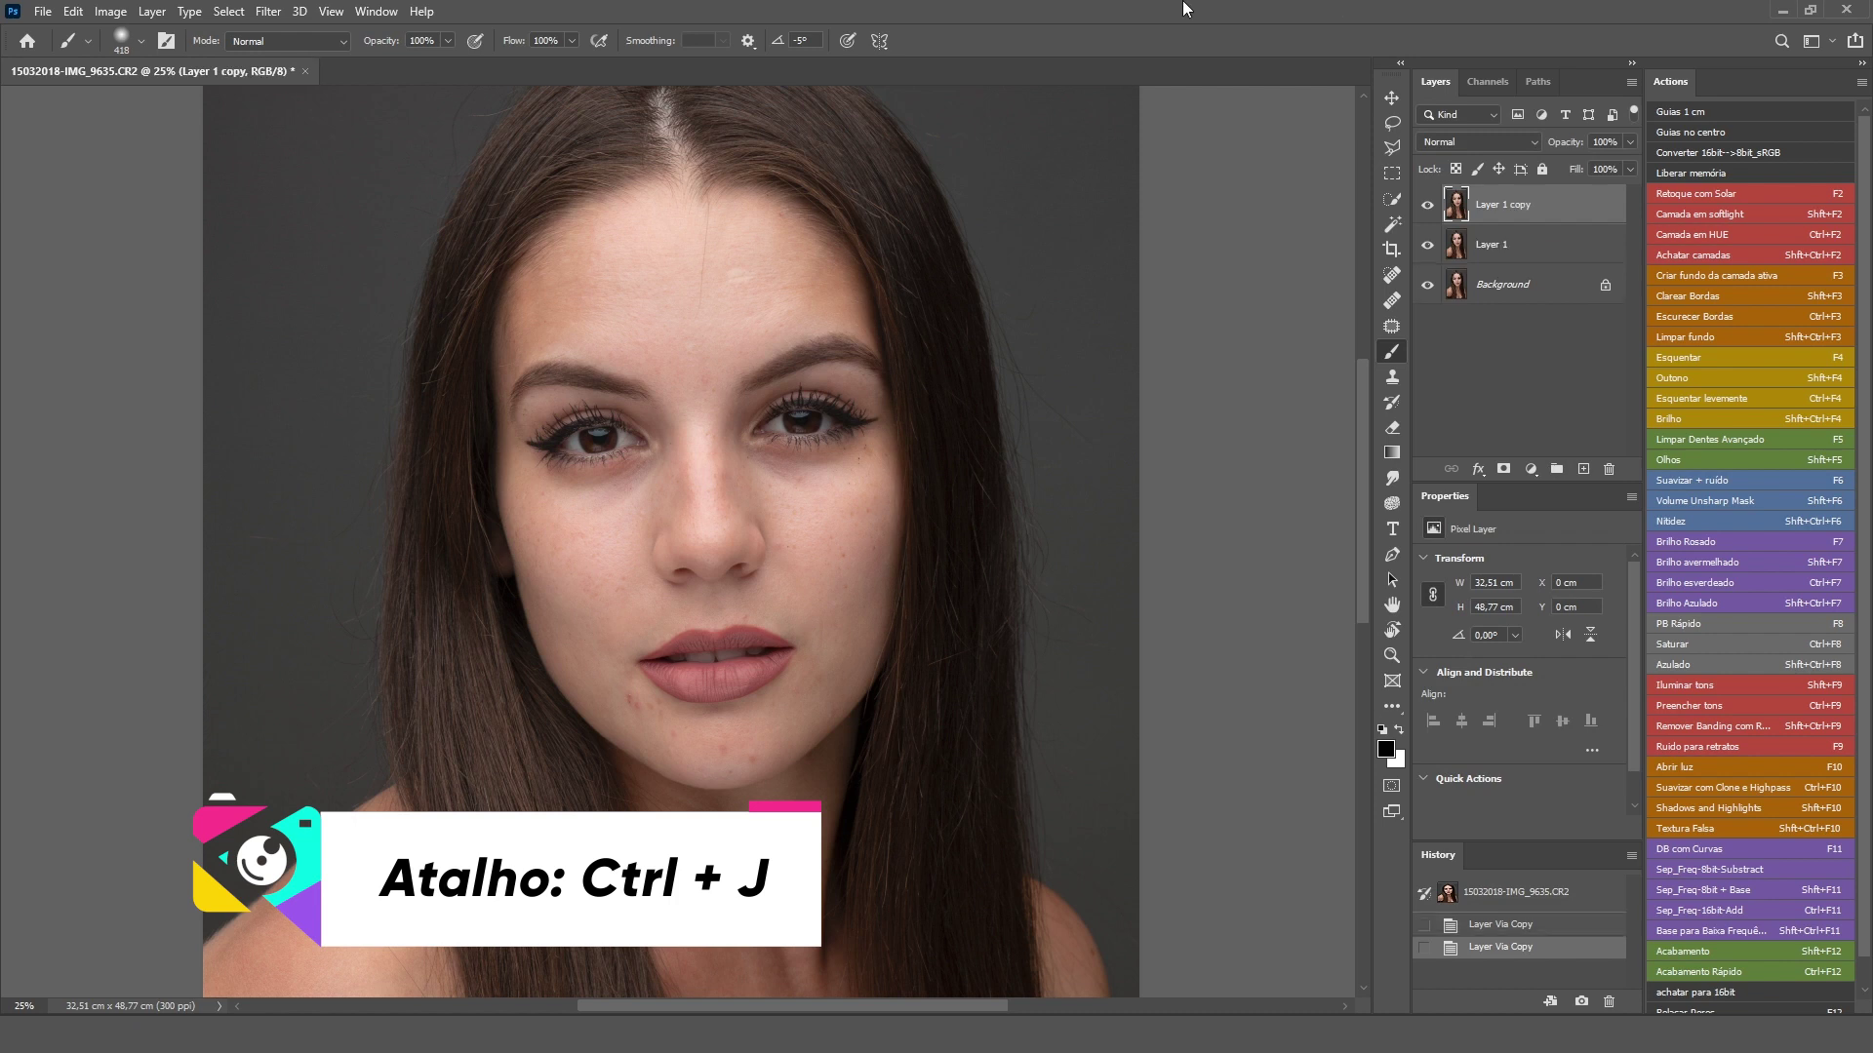
{"action": "left_click", "coordinate": [1515, 292]}
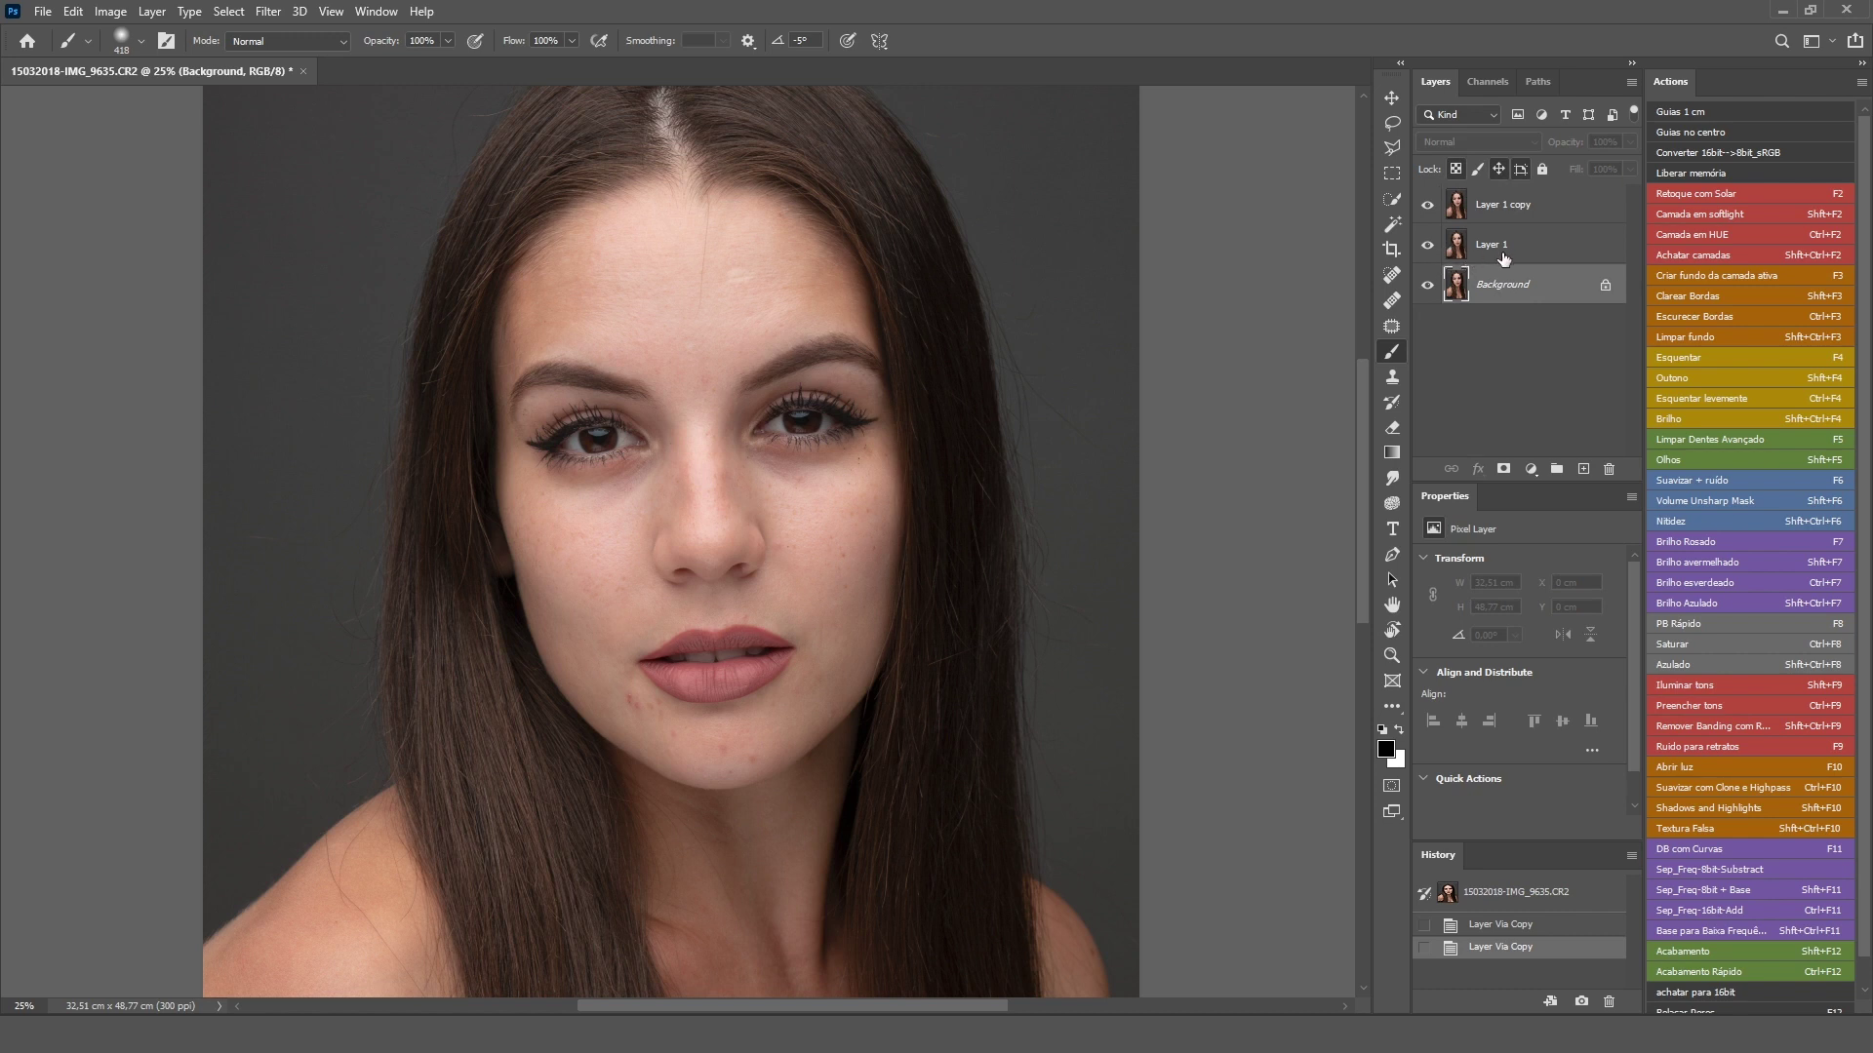
{"action": "left_click", "coordinate": [1497, 244]}
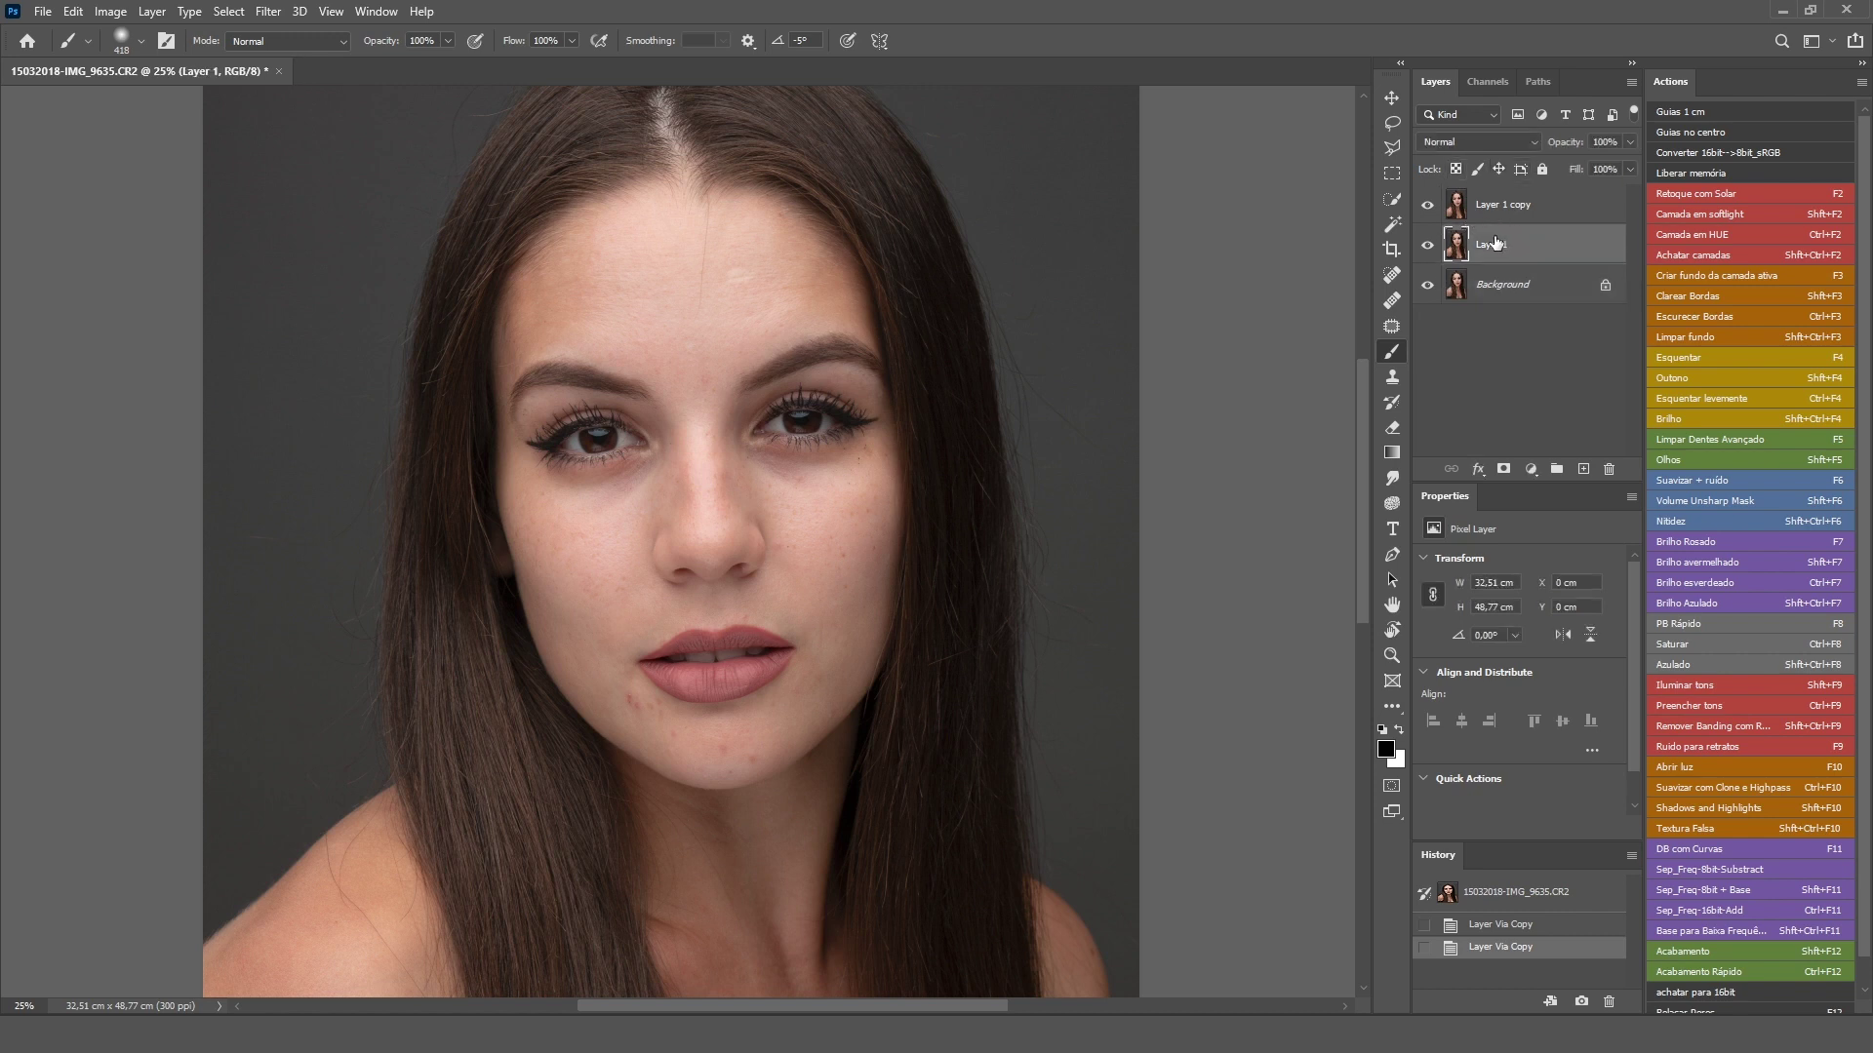
{"action": "left_click", "coordinate": [1427, 204]}
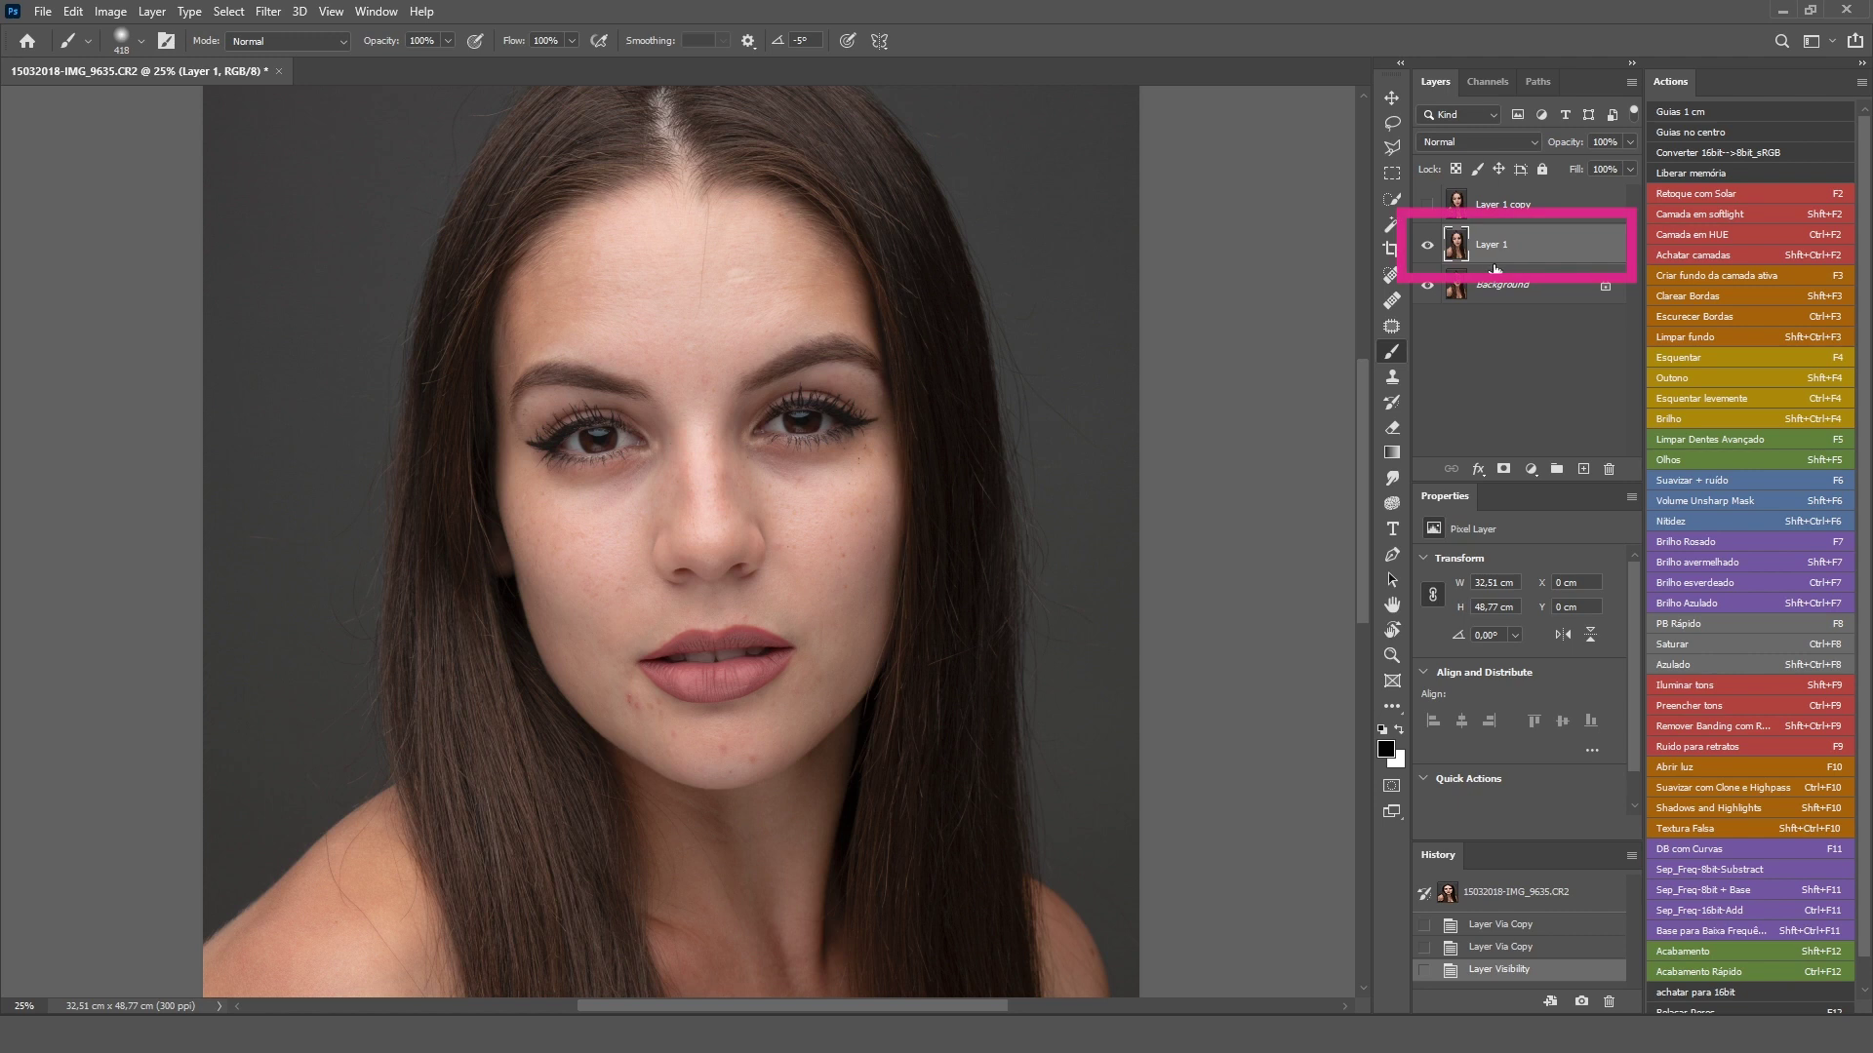
- Rename Layer 1 to baixa and show the top copy again
{"action": "double_click", "coordinate": [1500, 246]}
{"action": "type", "text": "baixa"}
{"action": "key", "text": "Return"}
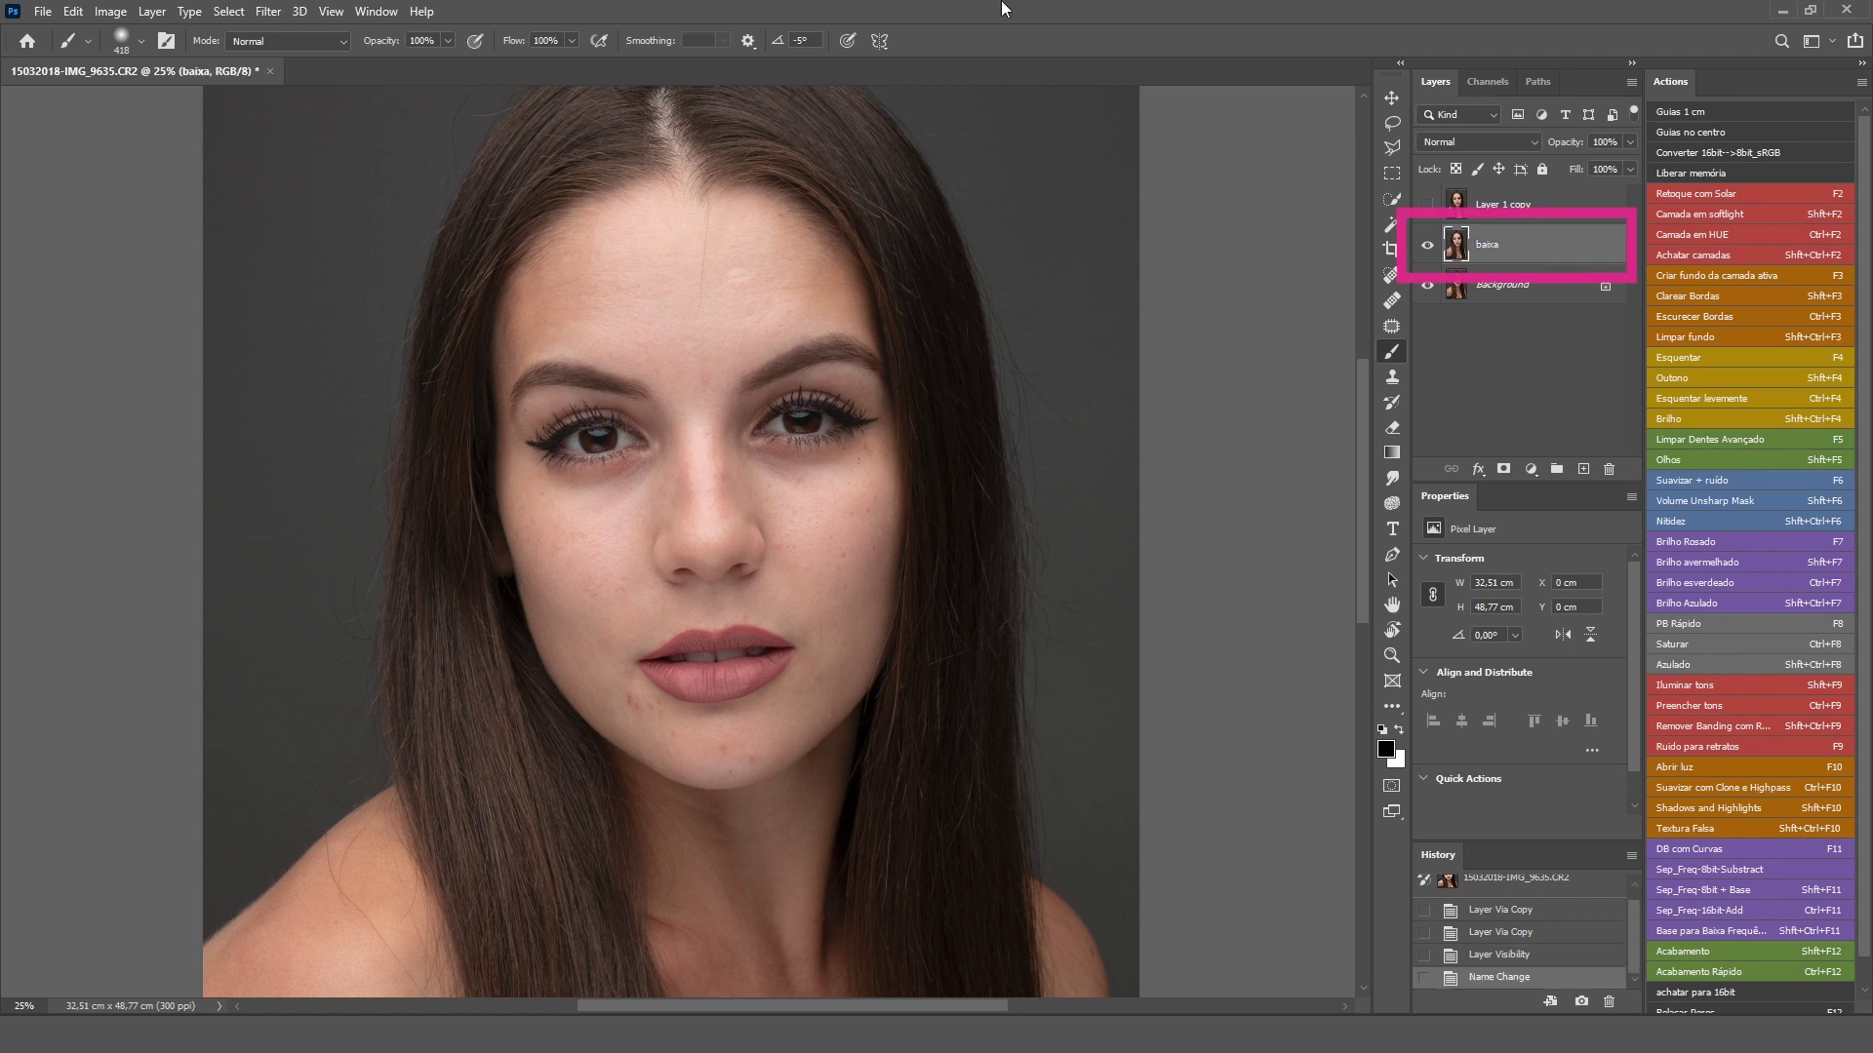
{"action": "left_click", "coordinate": [1427, 204]}
- Rename the top copy to alta, hide it, and select baixa
{"action": "double_click", "coordinate": [1493, 212]}
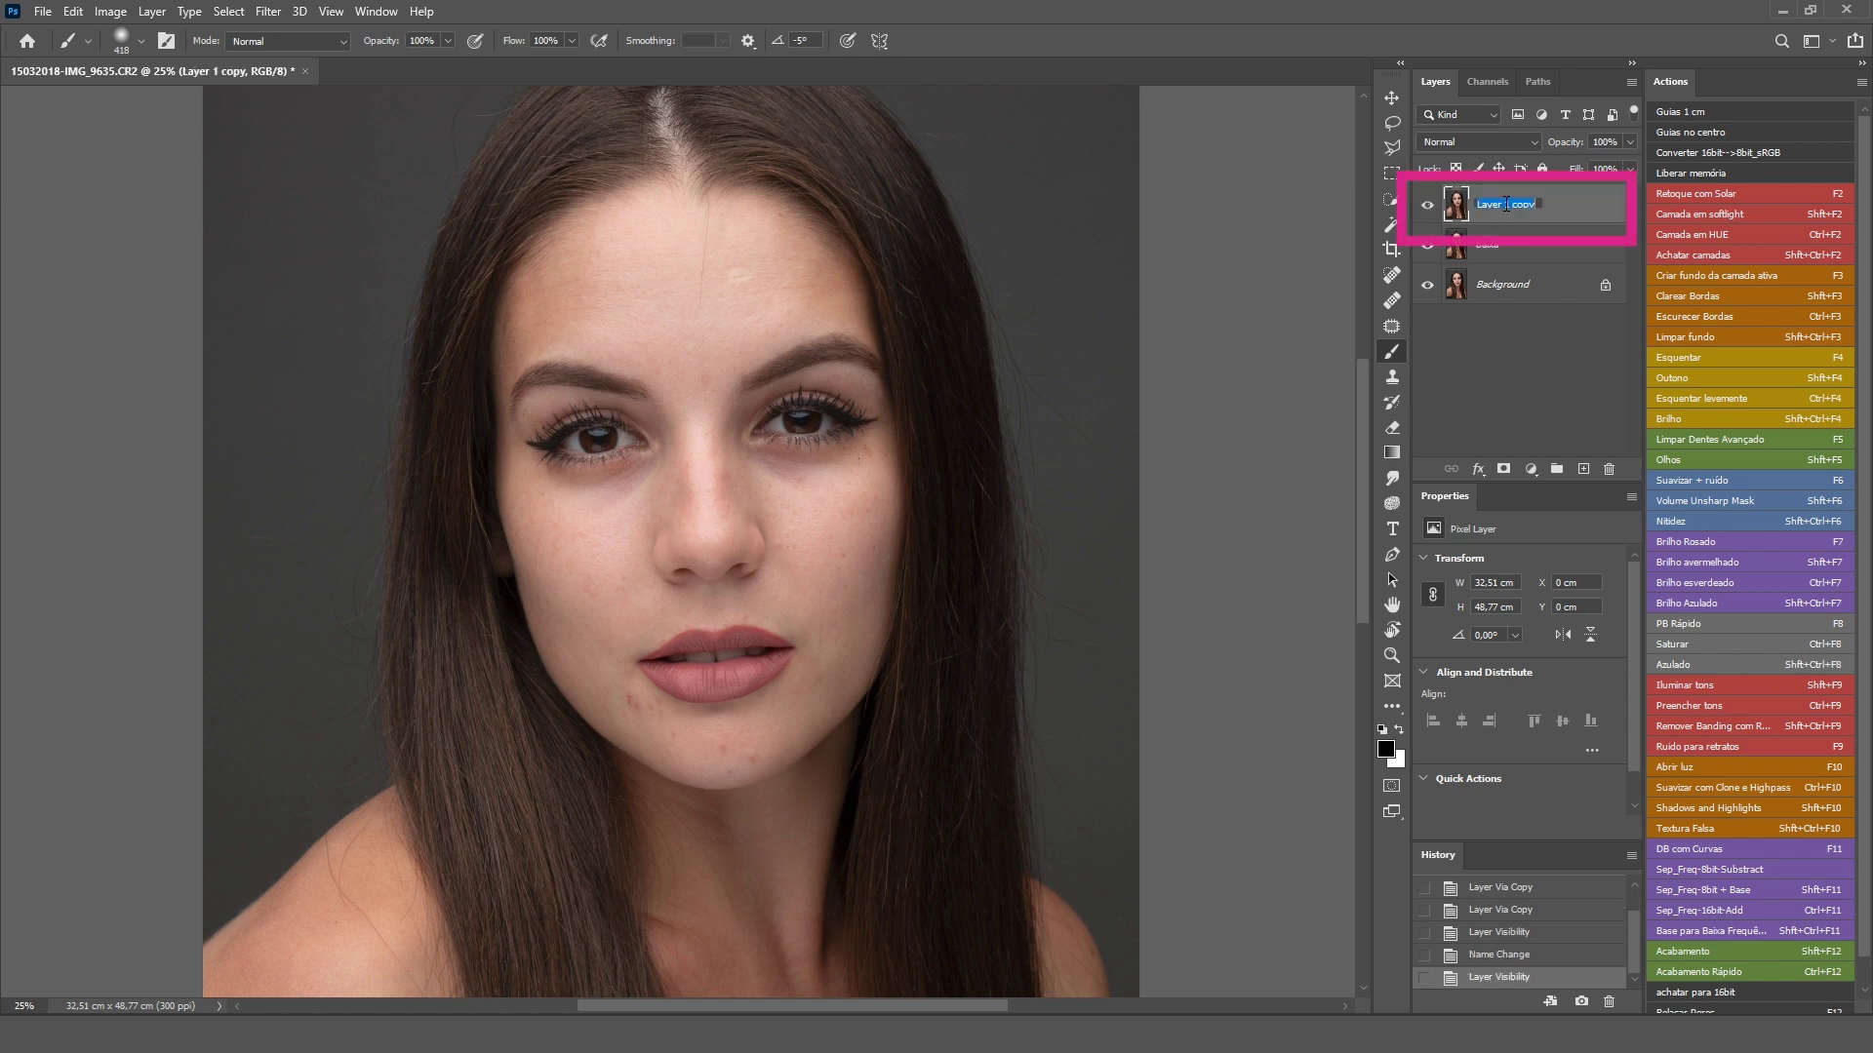
{"action": "type", "text": "alta"}
{"action": "key", "text": "Return"}
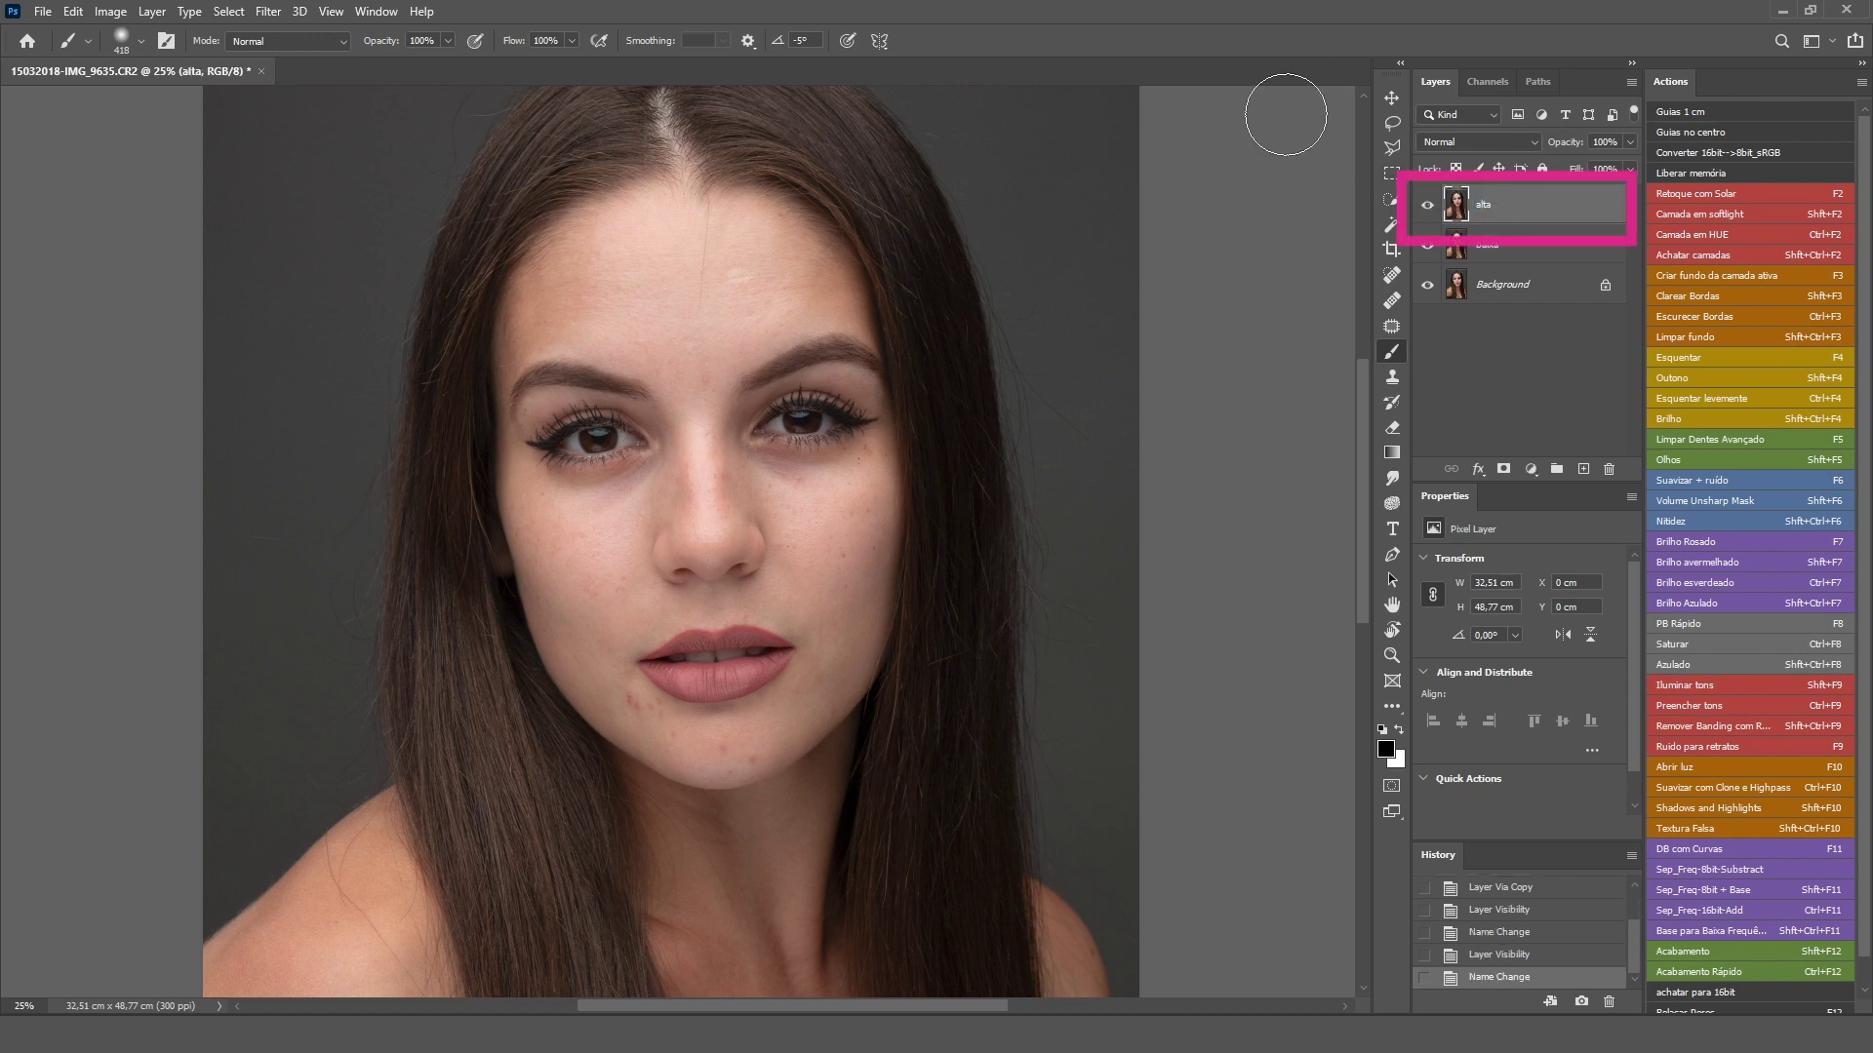
{"action": "left_click", "coordinate": [1427, 203]}
{"action": "left_click", "coordinate": [1484, 246]}
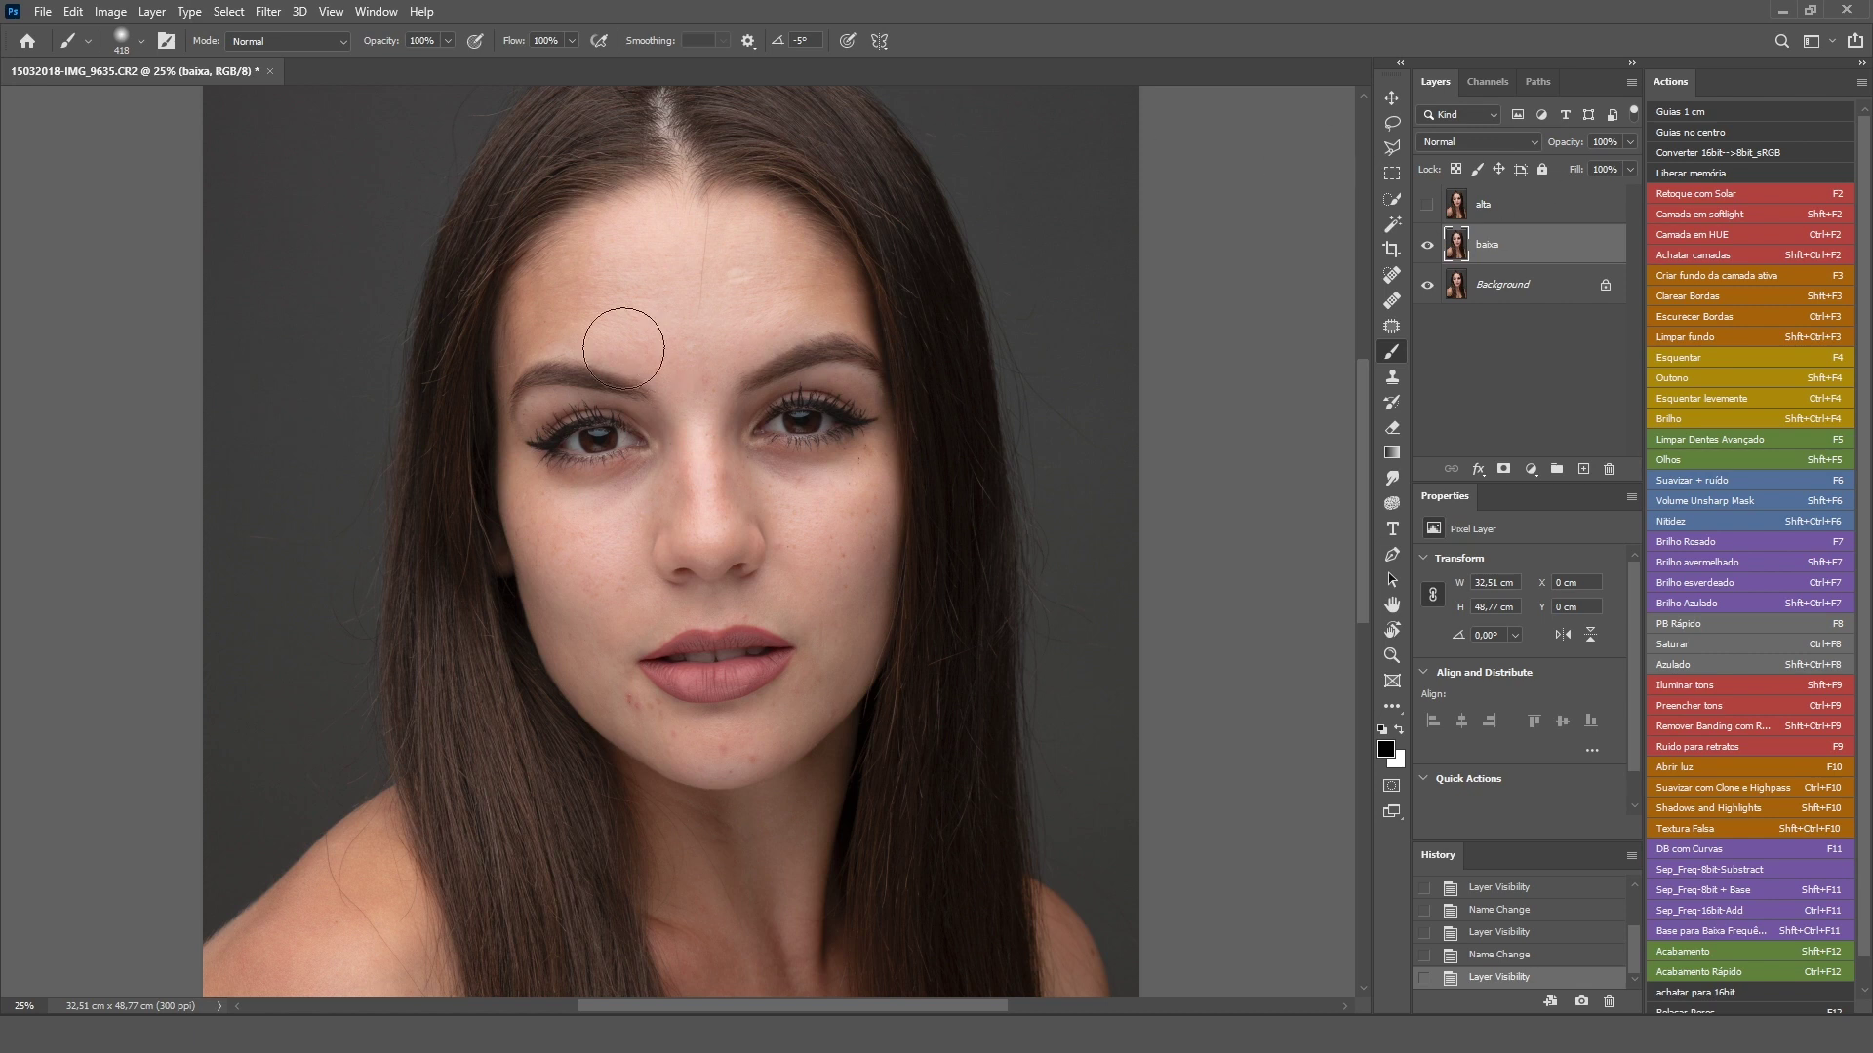
- Zoom in on the cheek, forehead and nose skin, keeping baixa as the active layer
{"action": "key", "text": "ctrl+1"}
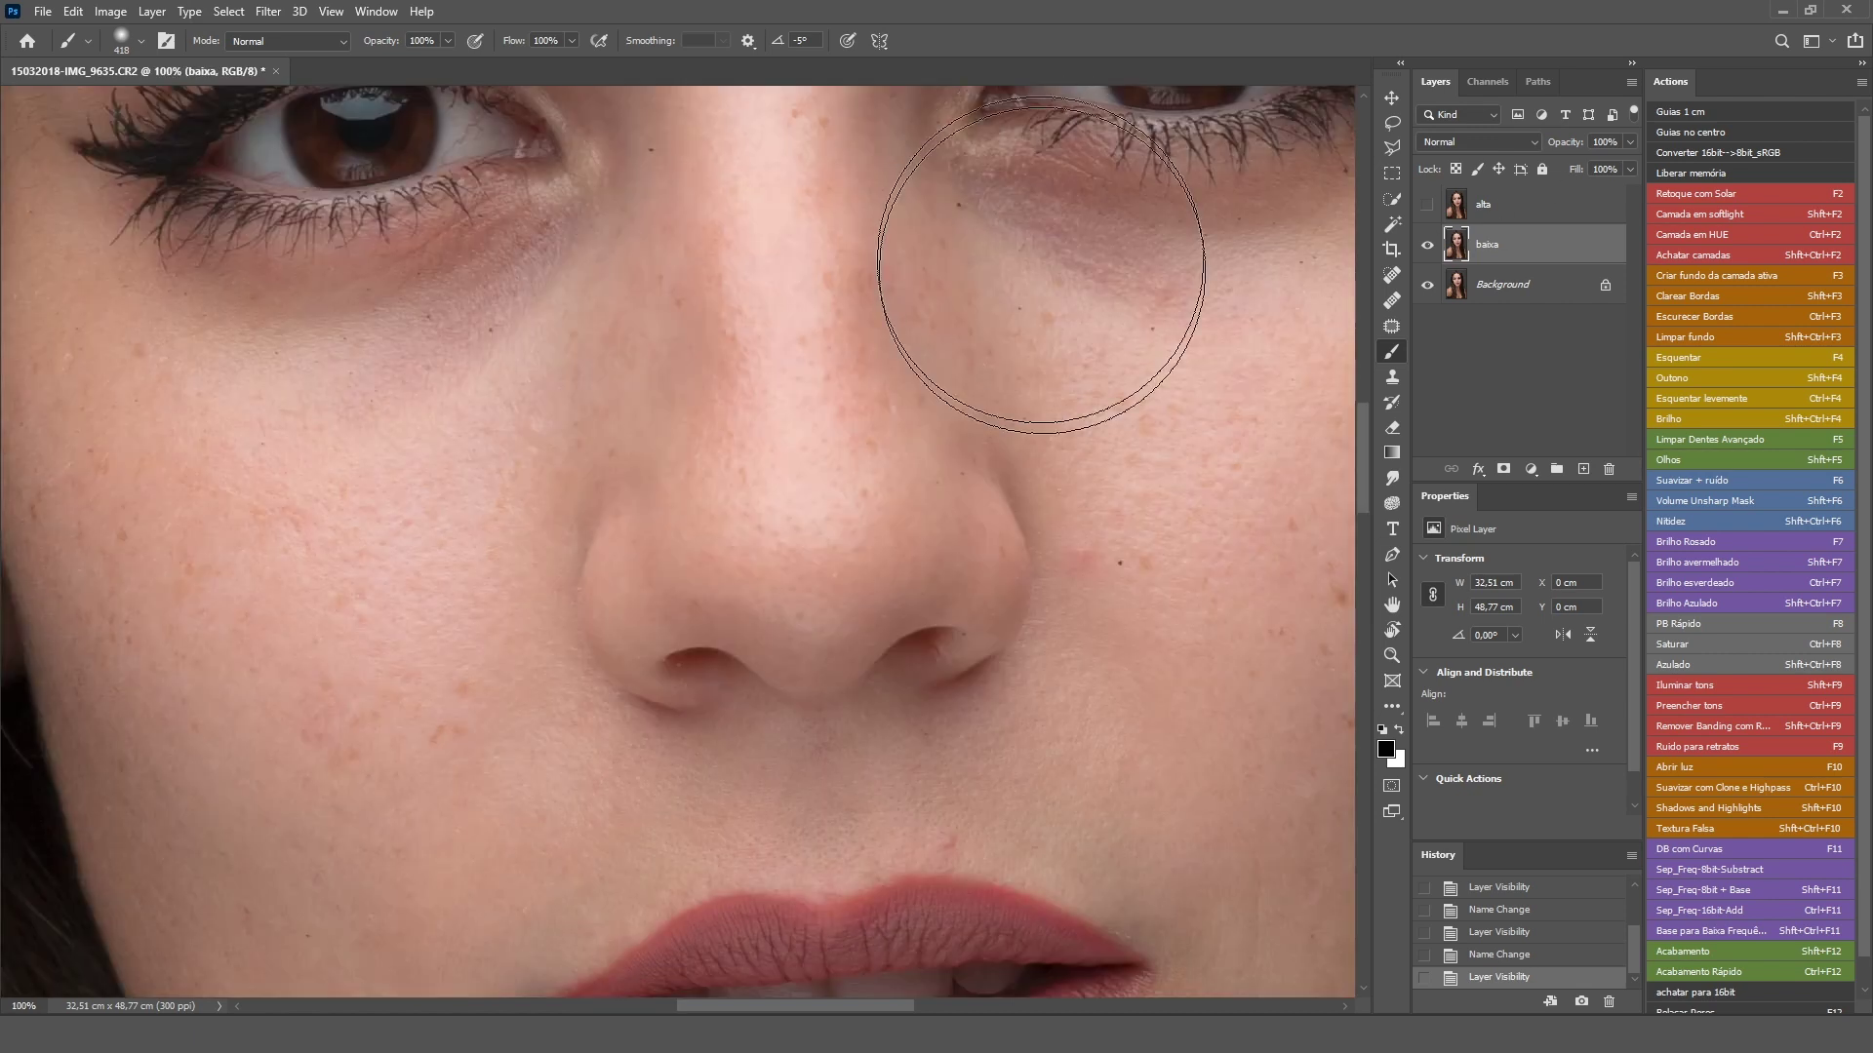
{"action": "left_click_drag", "start_coordinate": [1032, 347], "coordinate": [991, 552]}
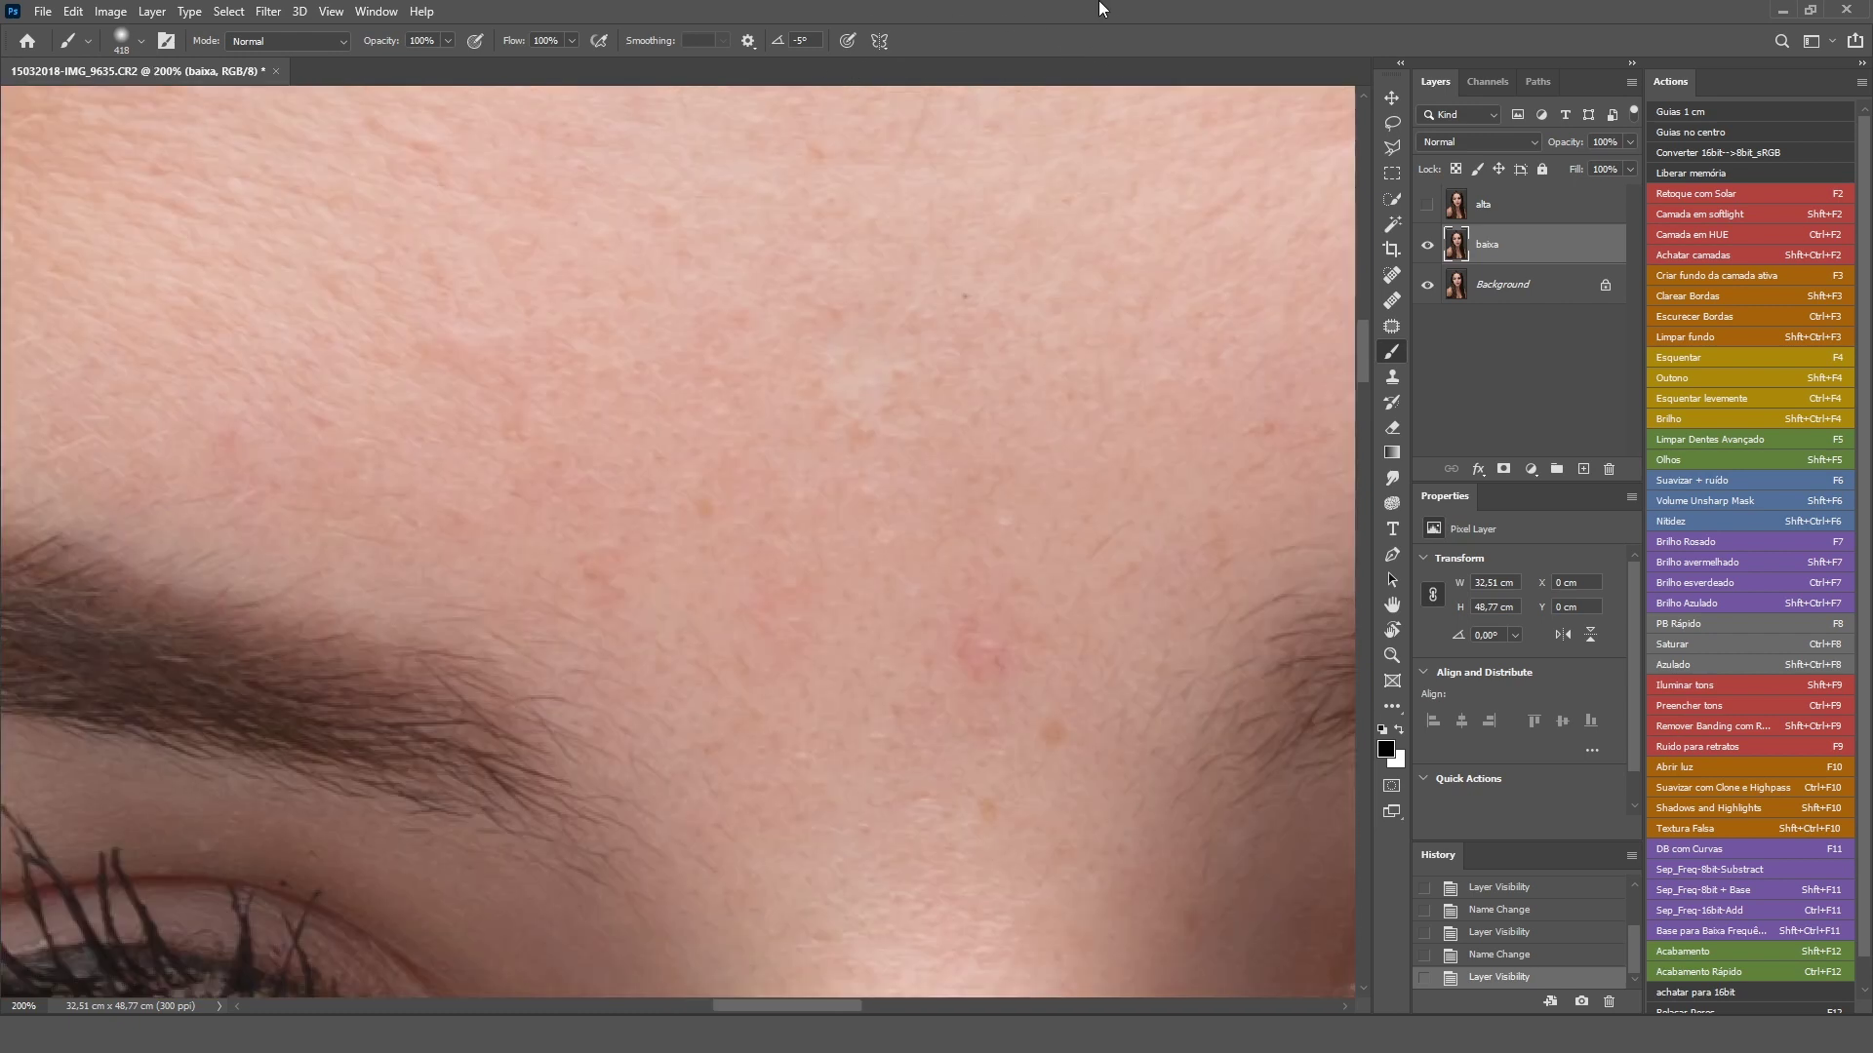
{"action": "key", "text": "ctrl+minus"}
{"action": "key", "text": "ctrl+minus"}
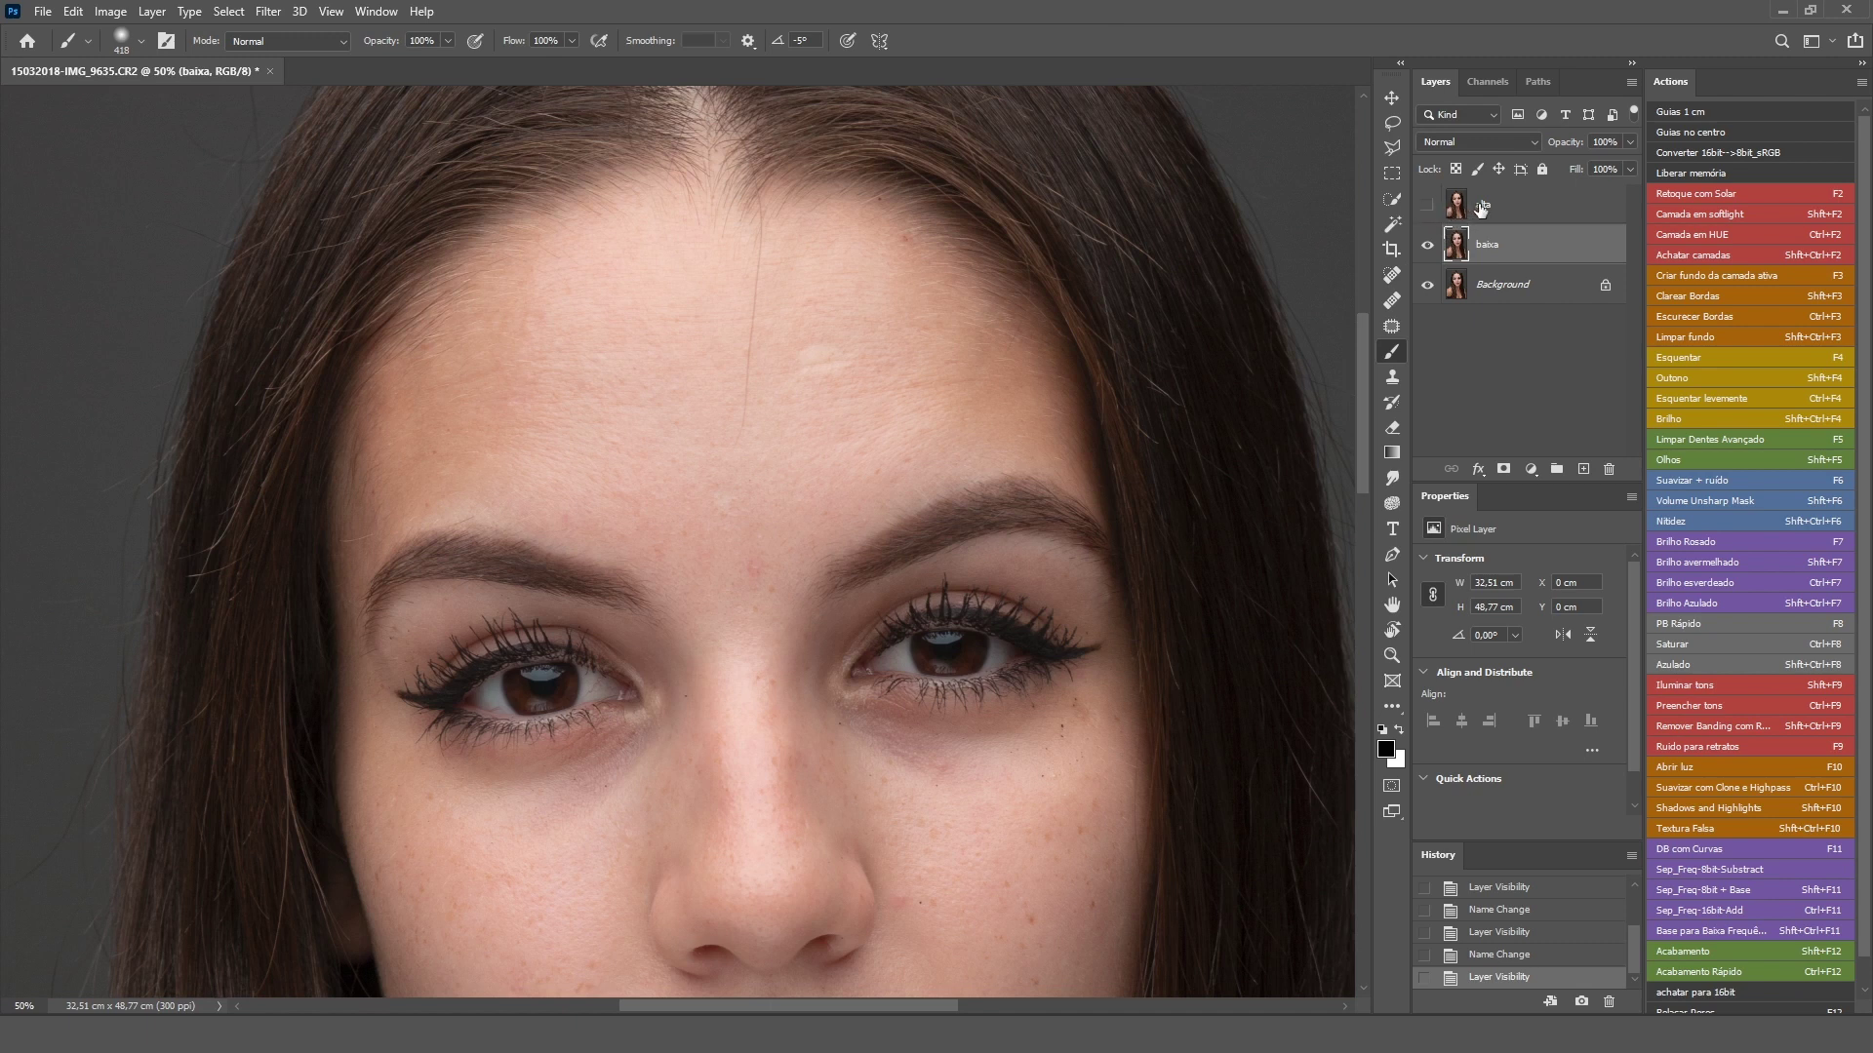
{"action": "left_click", "coordinate": [1479, 209]}
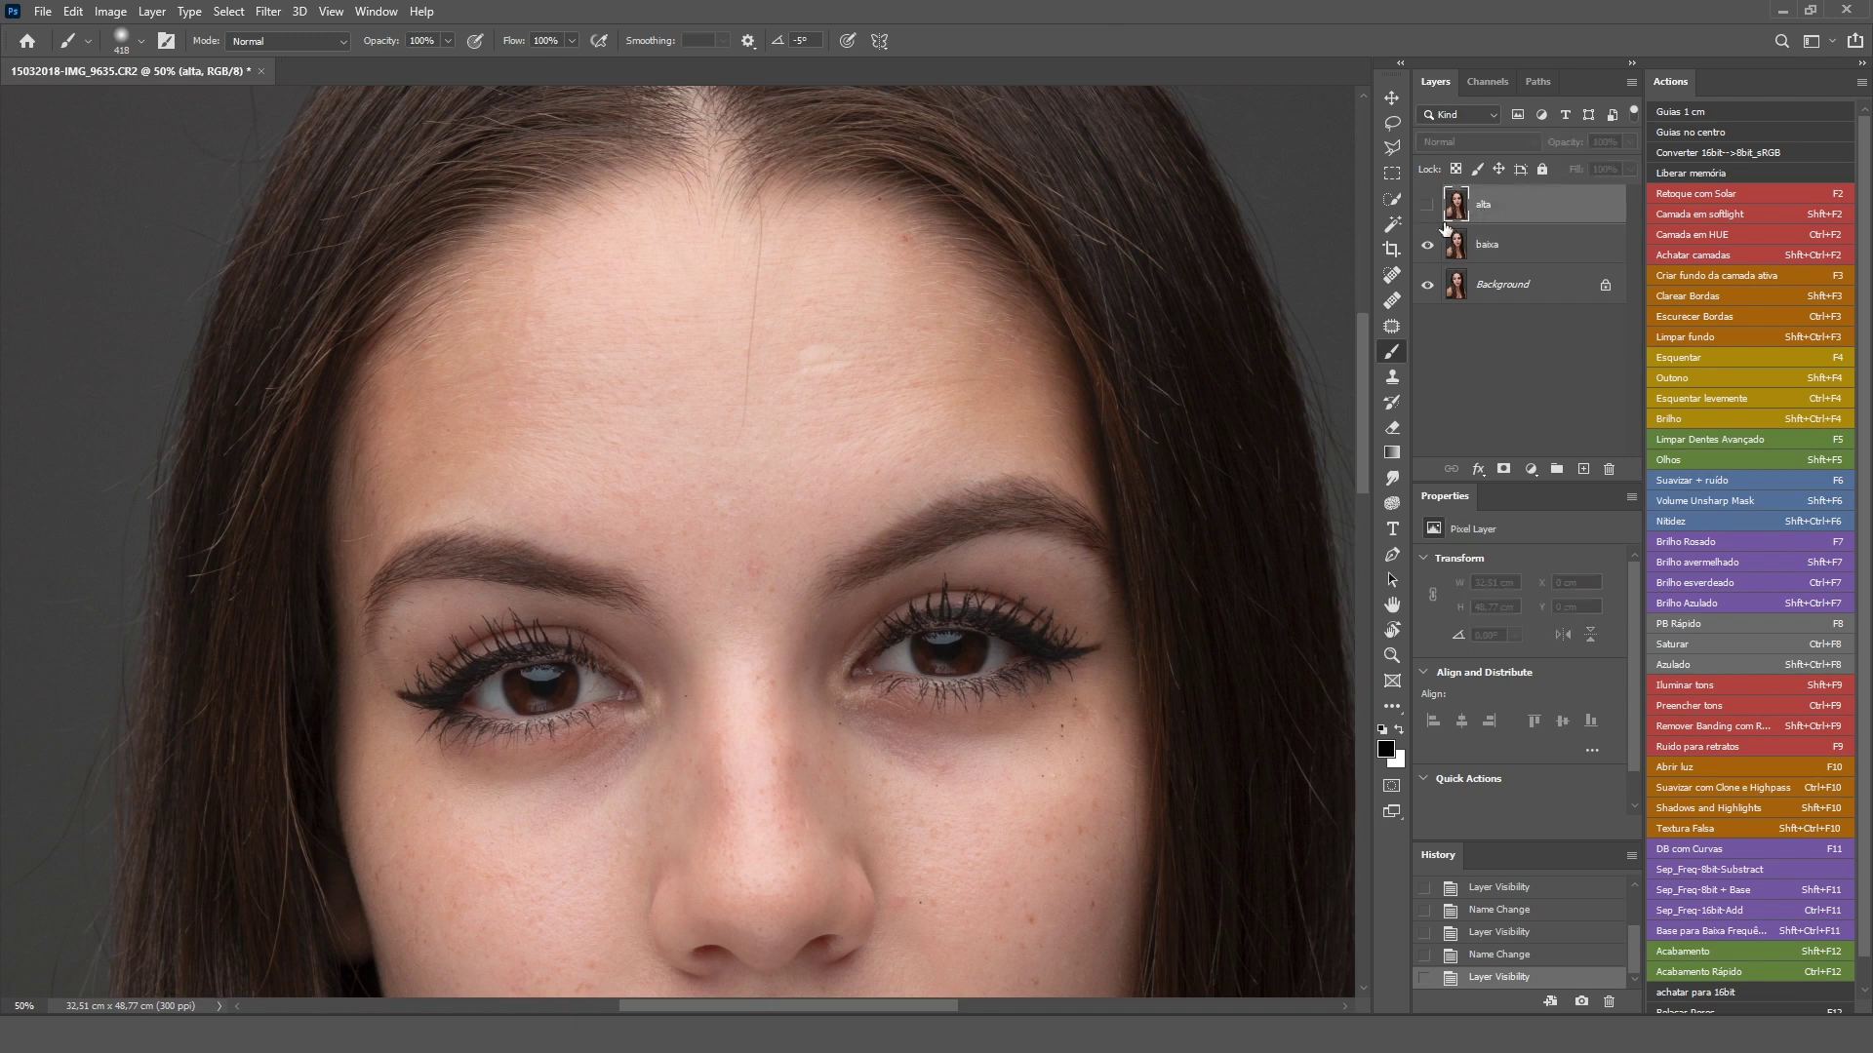
{"action": "left_click", "coordinate": [1468, 259]}
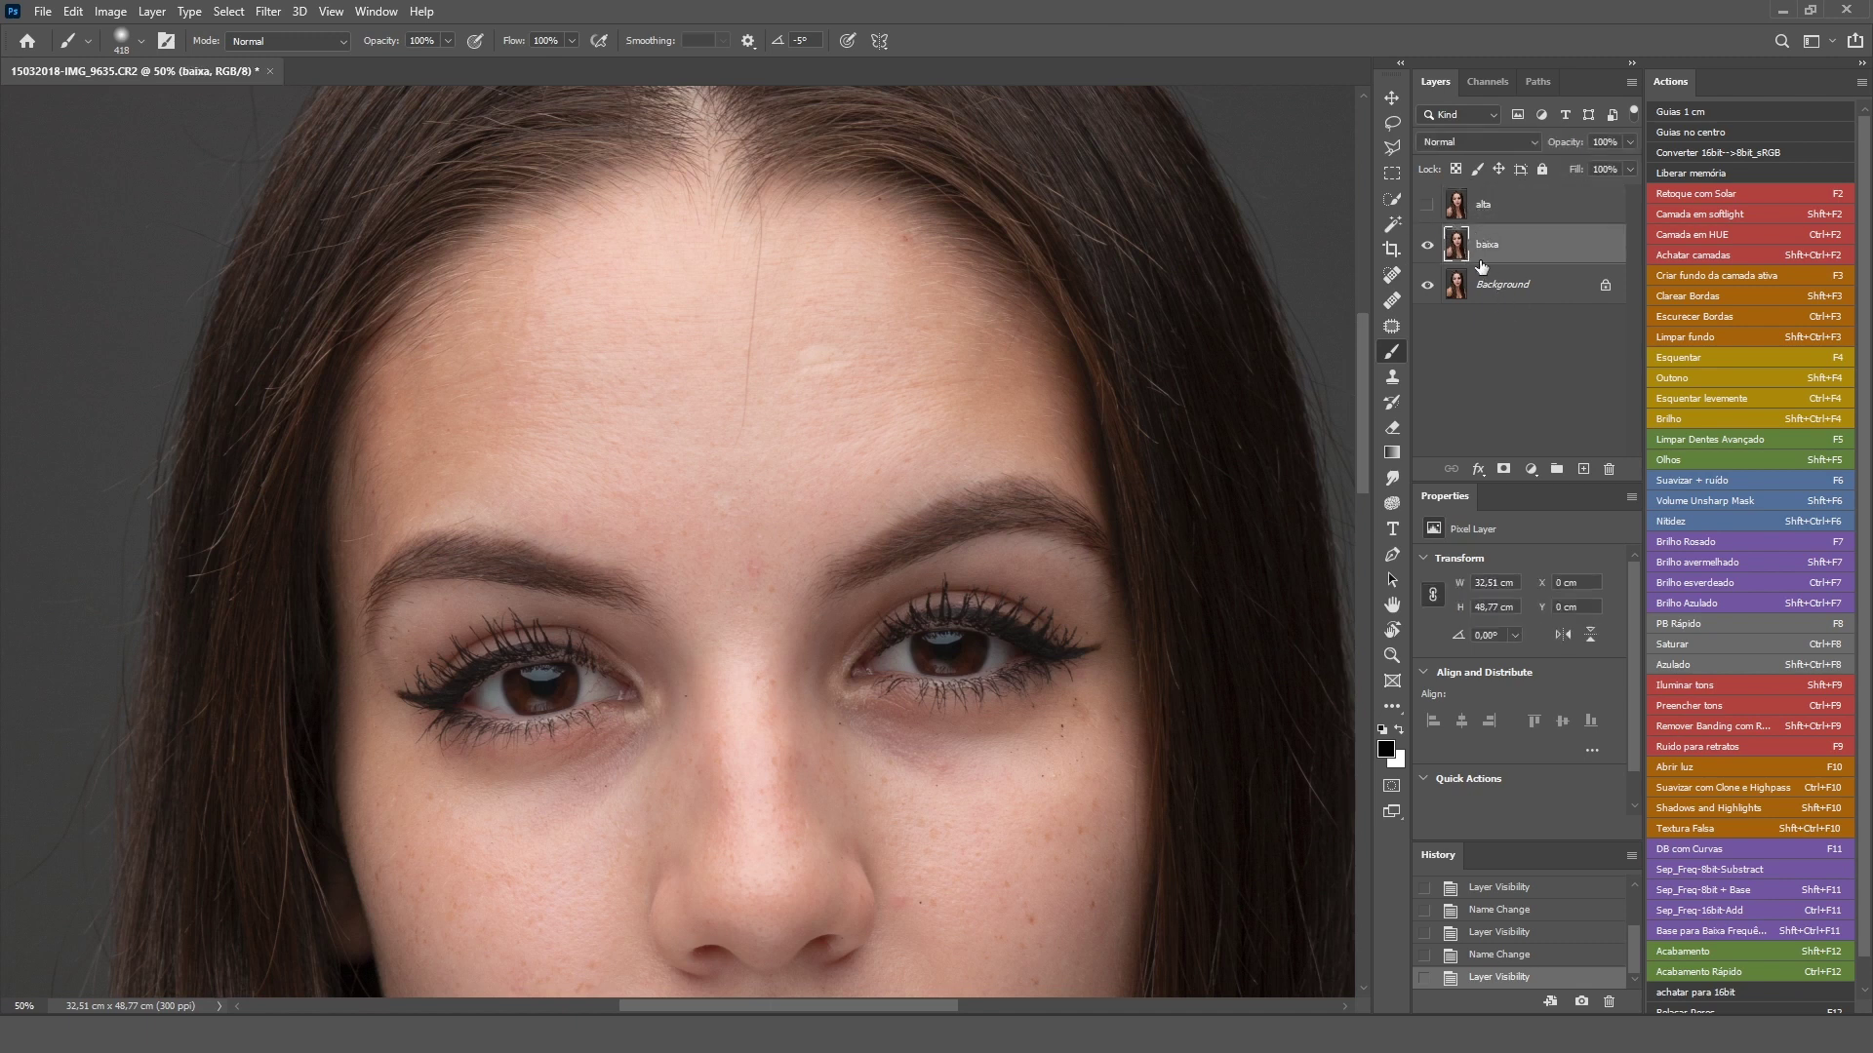
- Open Gaussian Blur on the baixa layer and start adjusting the radius
{"action": "left_click", "coordinate": [266, 12]}
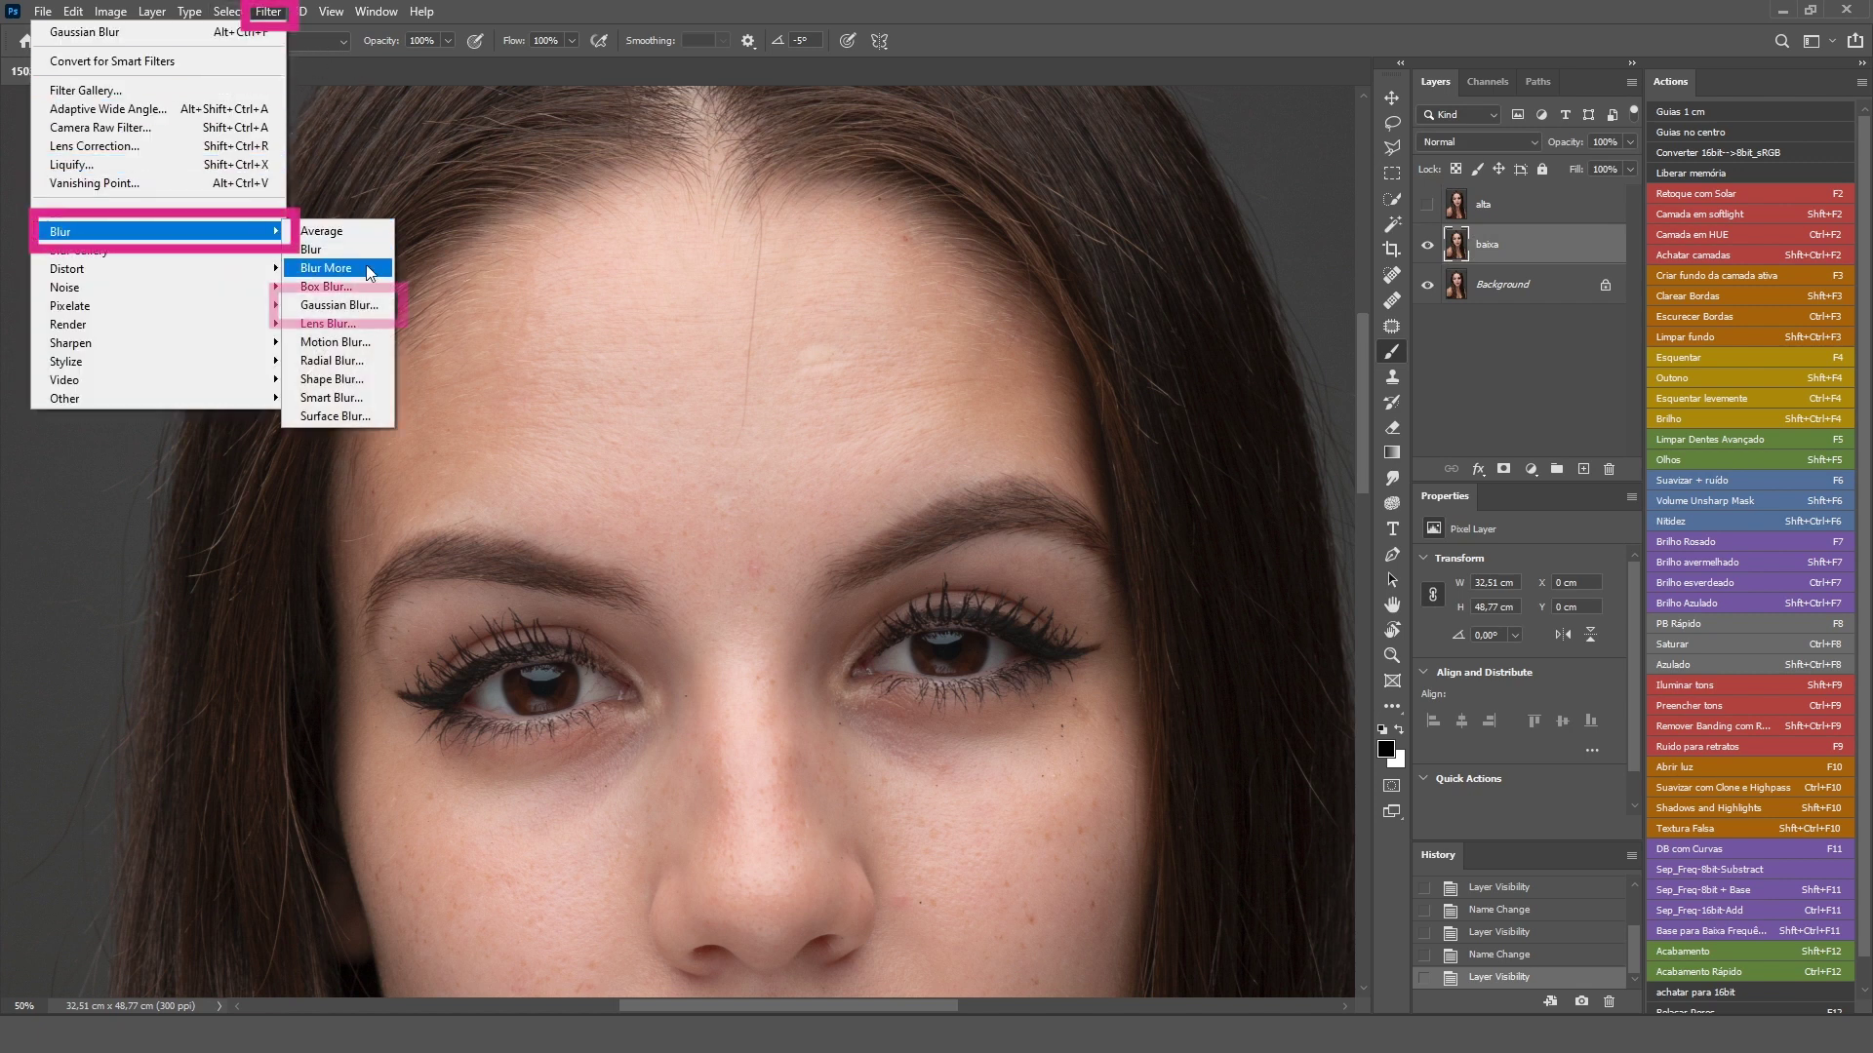
{"action": "left_click", "coordinate": [347, 304]}
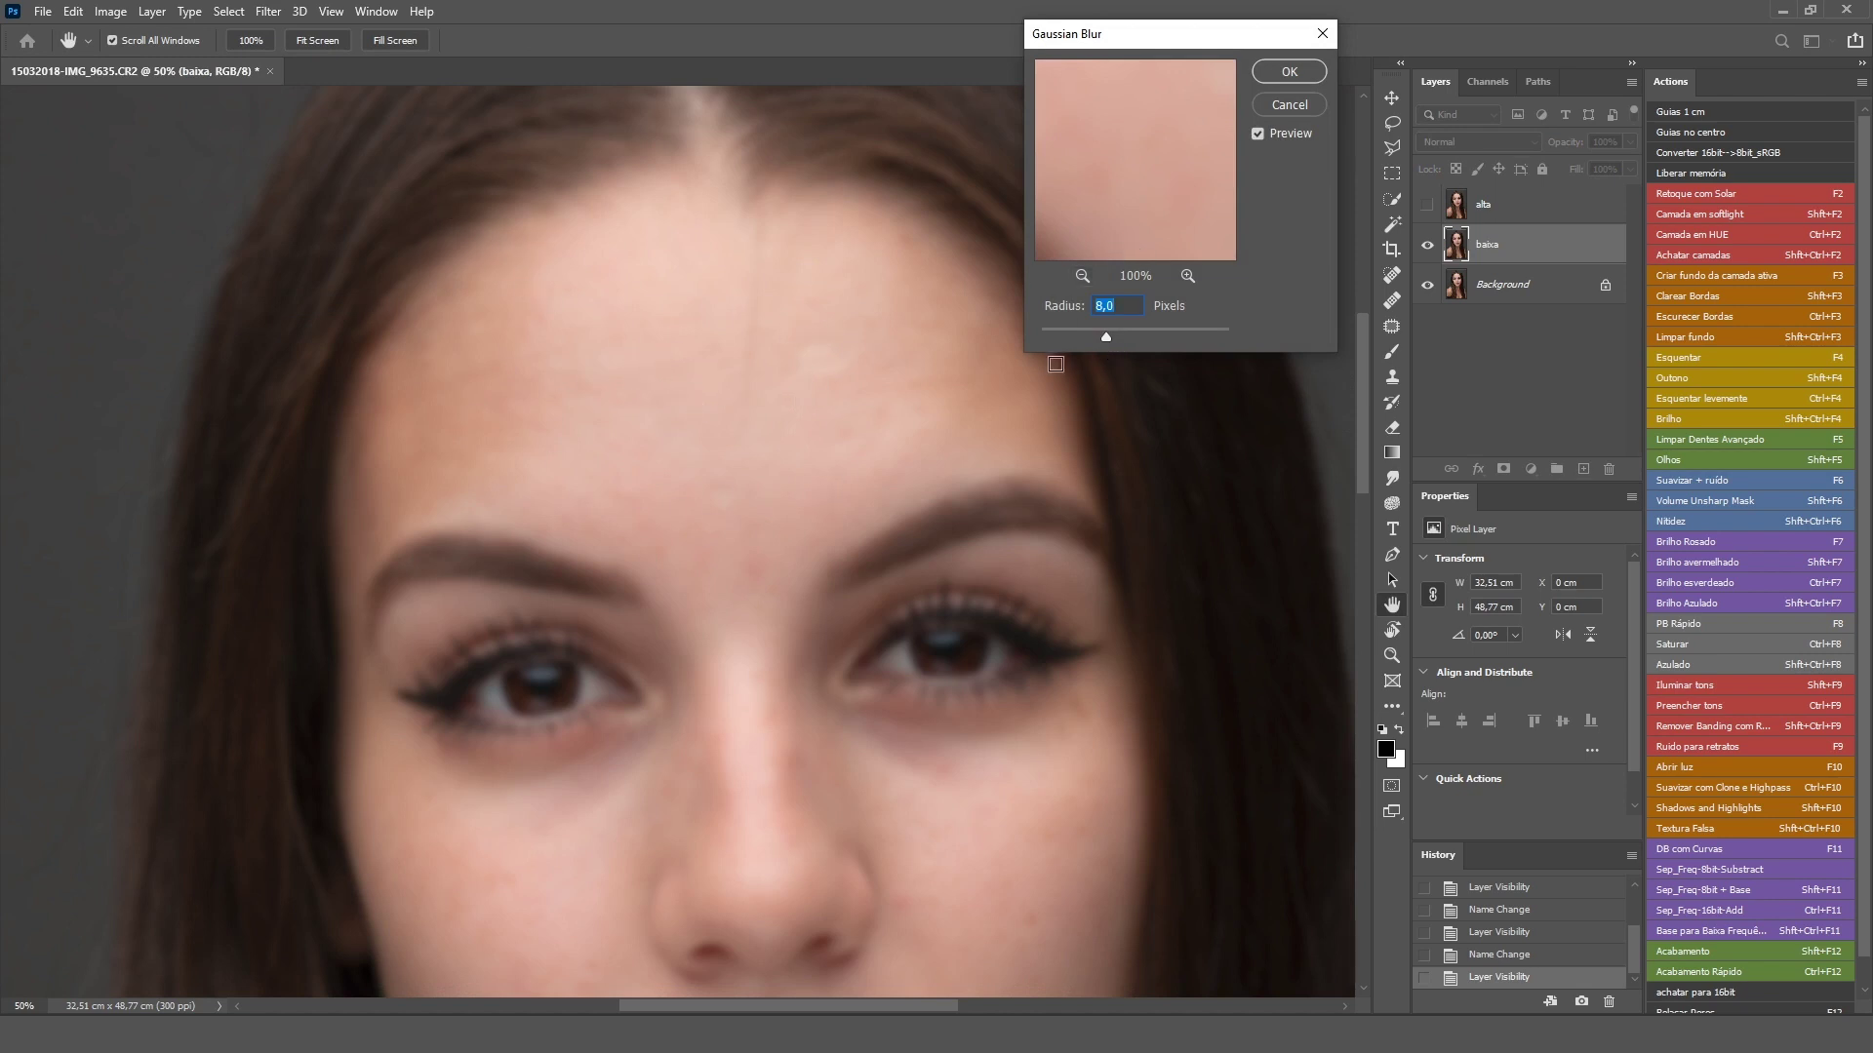
{"action": "mouse_move", "coordinate": [1092, 335]}
{"action": "left_mouse_down"}
{"action": "mouse_move", "coordinate": [999, 344]}
{"action": "mouse_move", "coordinate": [1051, 328]}
{"action": "left_mouse_up"}
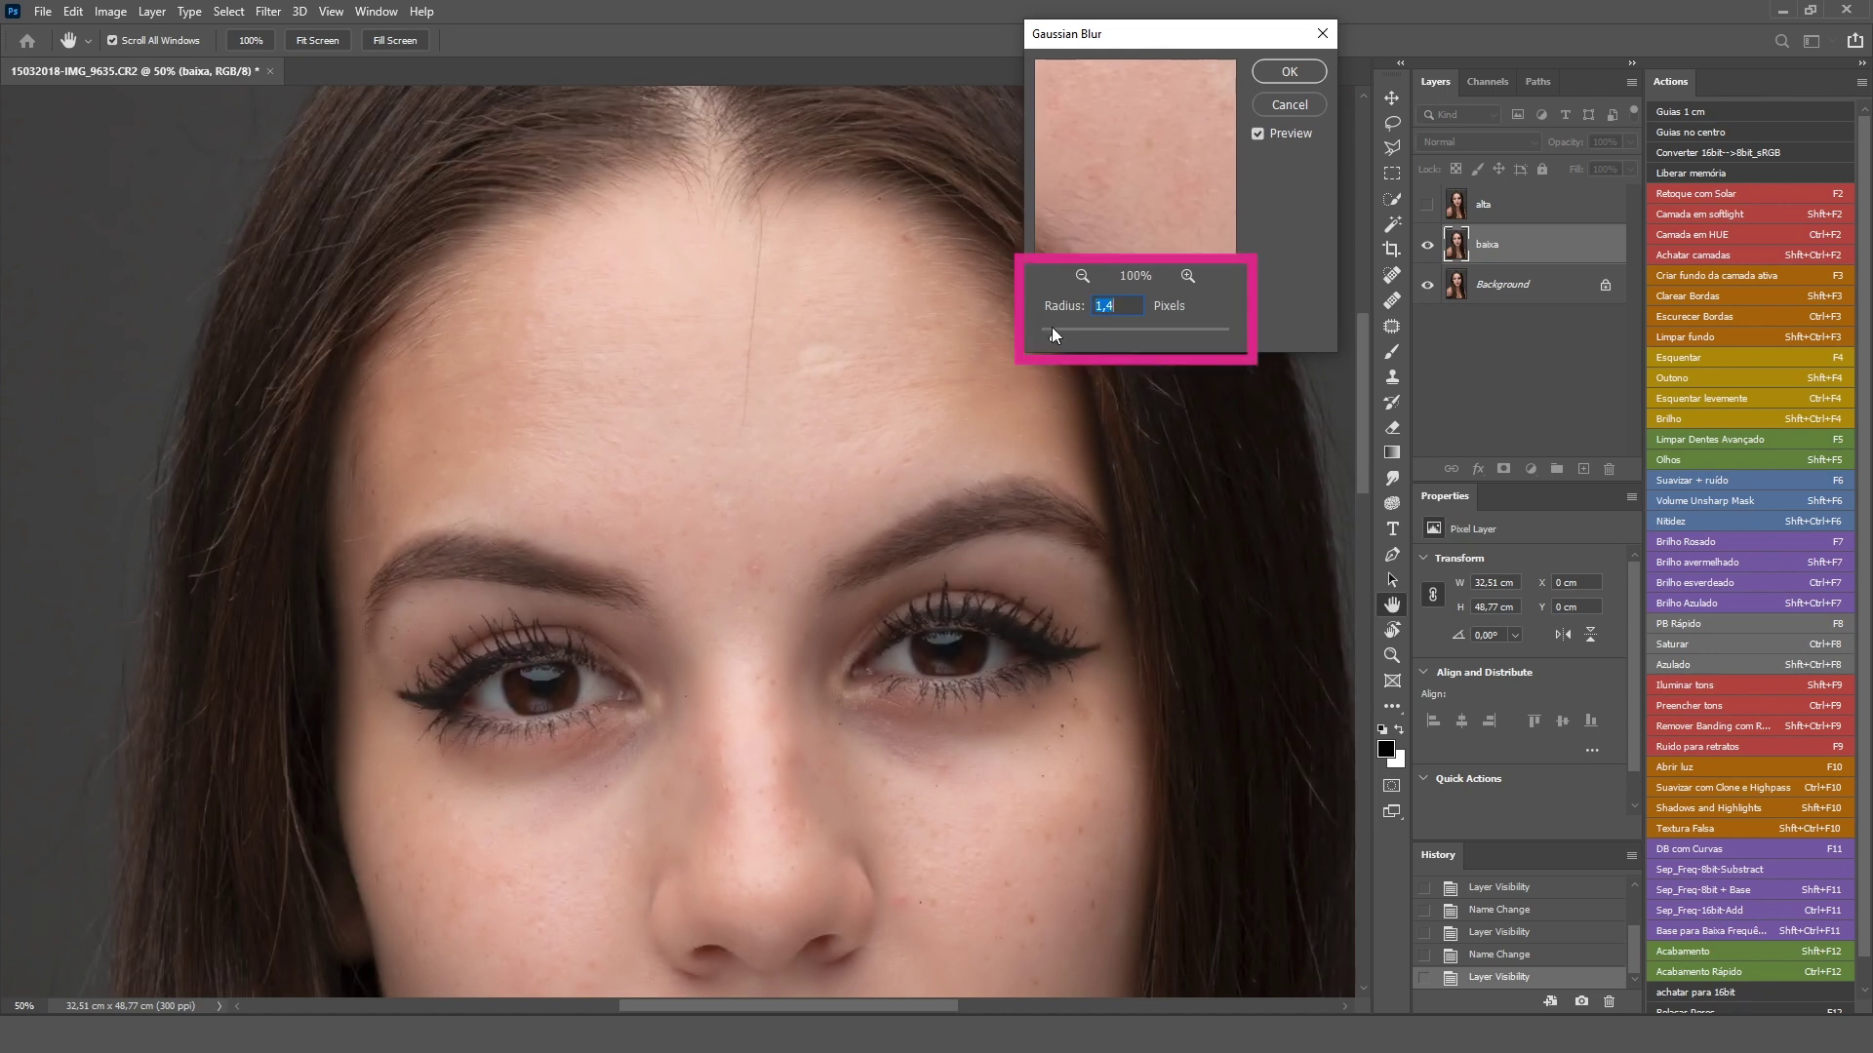
{"action": "left_click_drag", "start_coordinate": [1062, 331], "coordinate": [1072, 332]}
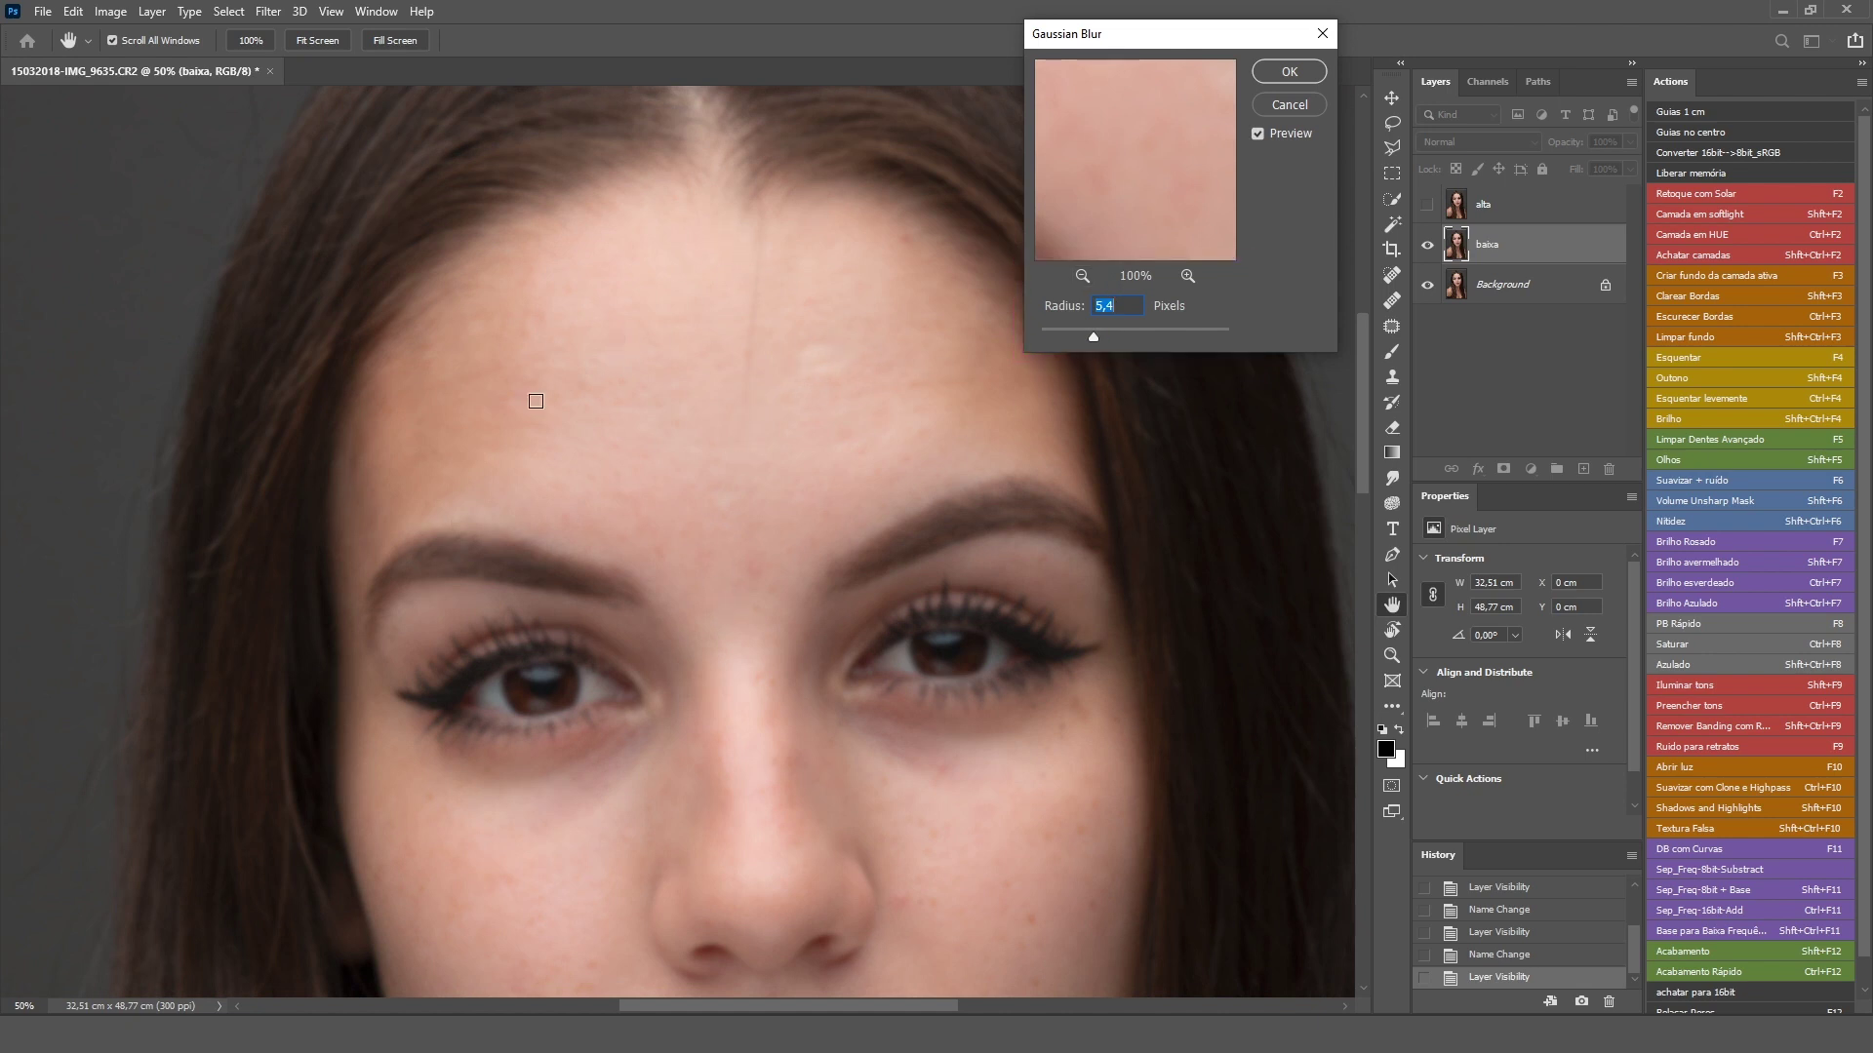
- Preview the blur on the face, neck and chin, then apply it at 4.5 px radius
{"action": "left_click_drag", "start_coordinate": [740, 737], "coordinate": [693, 385]}
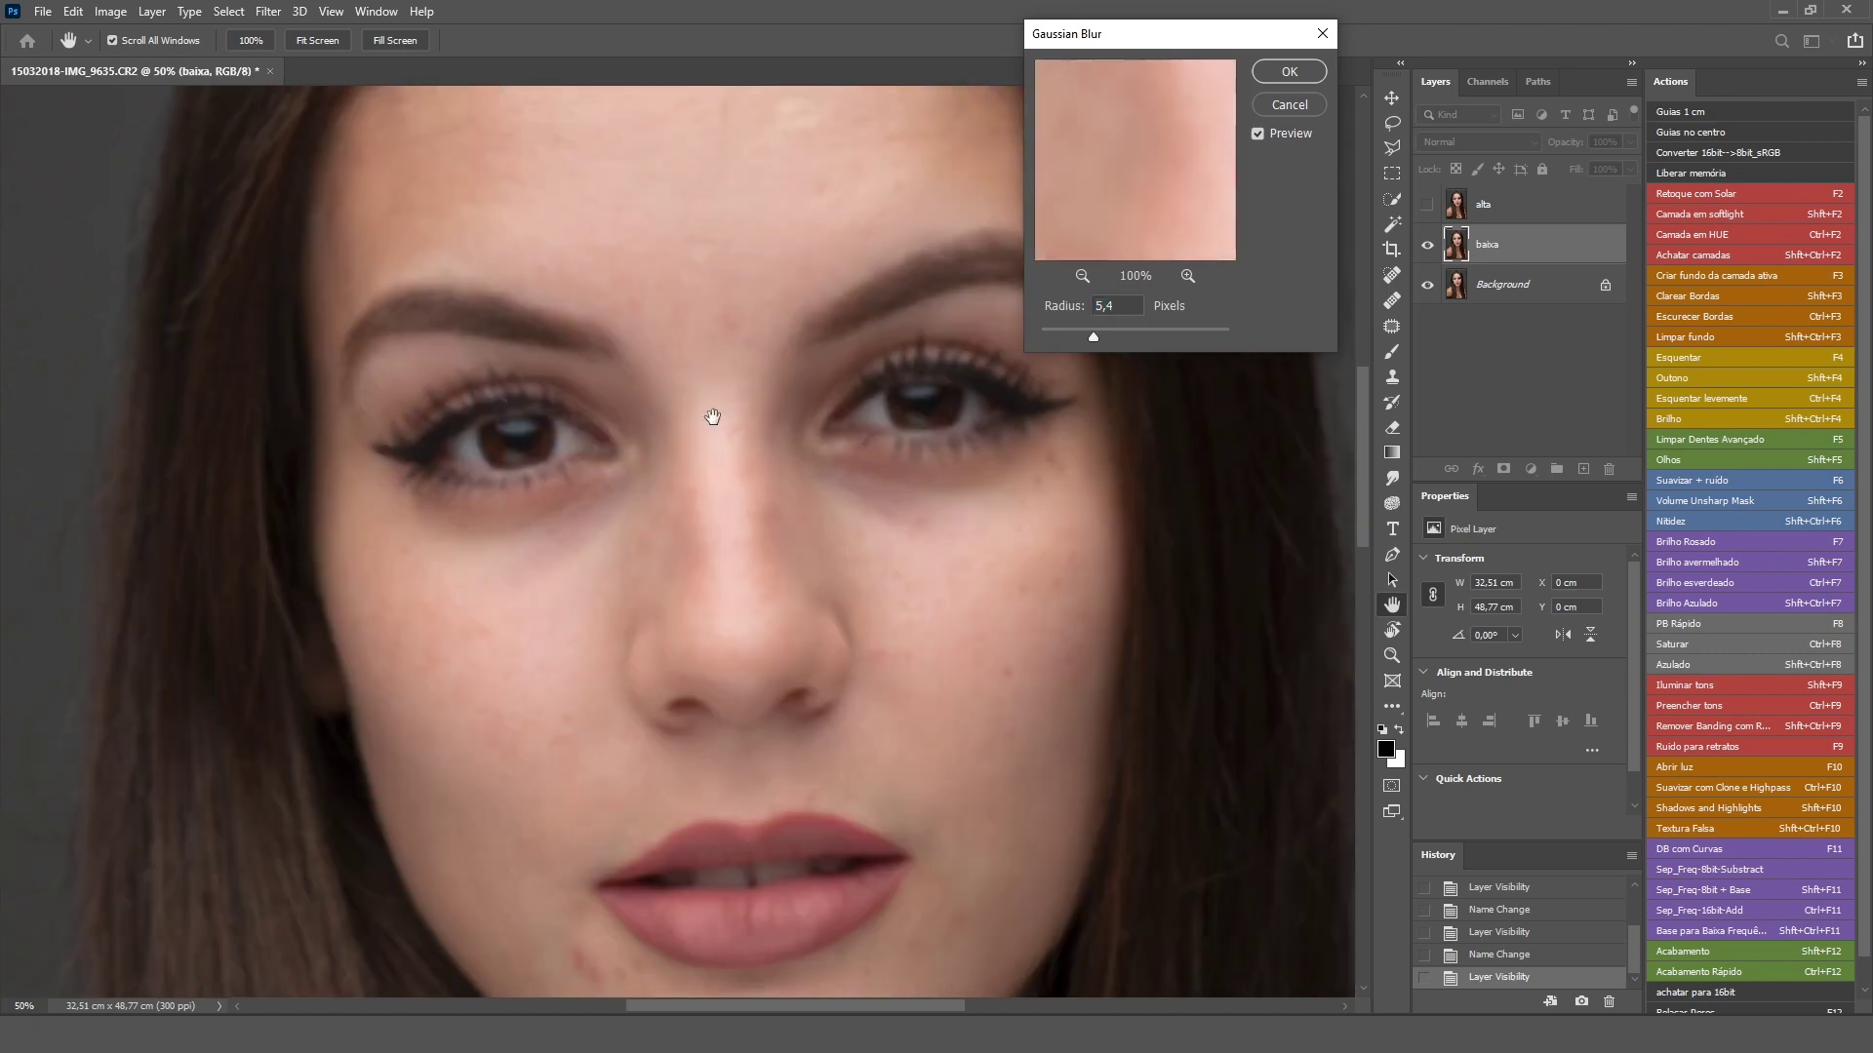
{"action": "mouse_move", "coordinate": [690, 284]}
{"action": "left_mouse_down"}
{"action": "mouse_move", "coordinate": [719, 710]}
{"action": "mouse_move", "coordinate": [711, 305]}
{"action": "mouse_move", "coordinate": [849, 255]}
{"action": "left_mouse_up"}
{"action": "scroll", "coordinate": [665, 722], "scroll_direction": "down", "scroll_amount": 5}
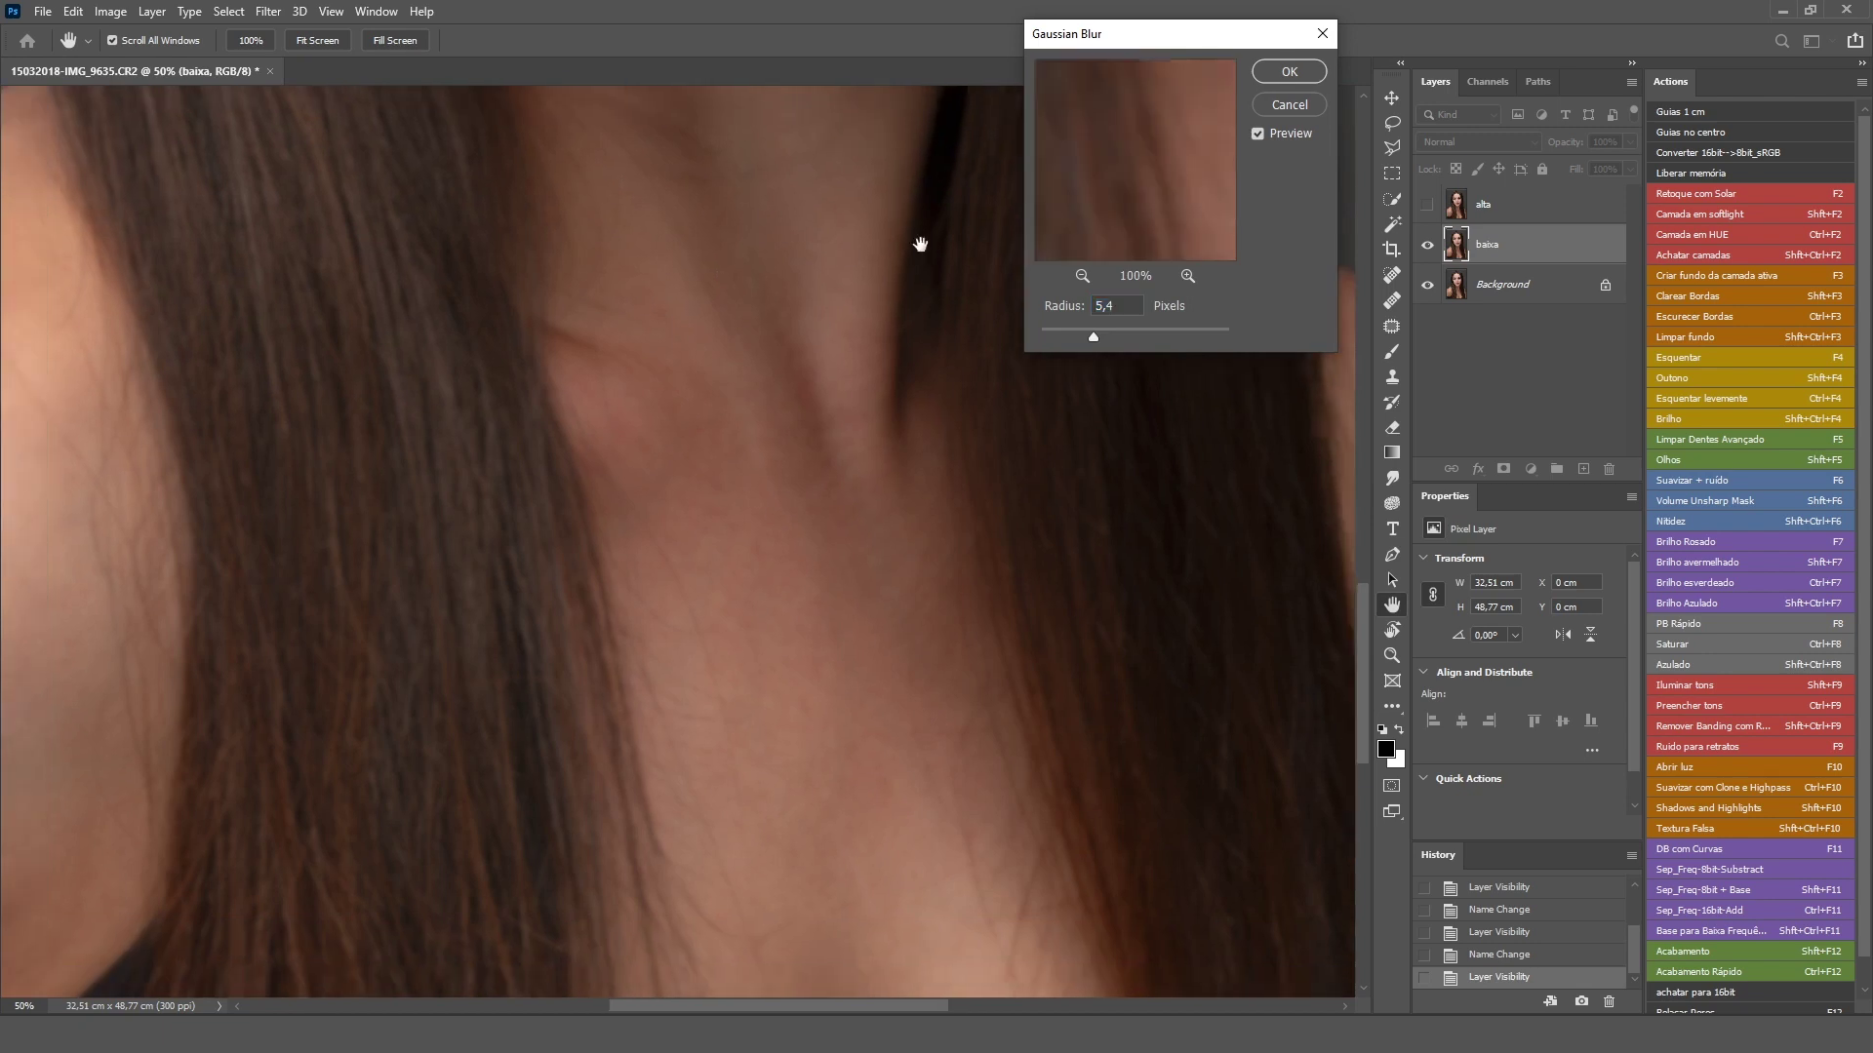
{"action": "left_click_drag", "start_coordinate": [280, 343], "coordinate": [823, 559]}
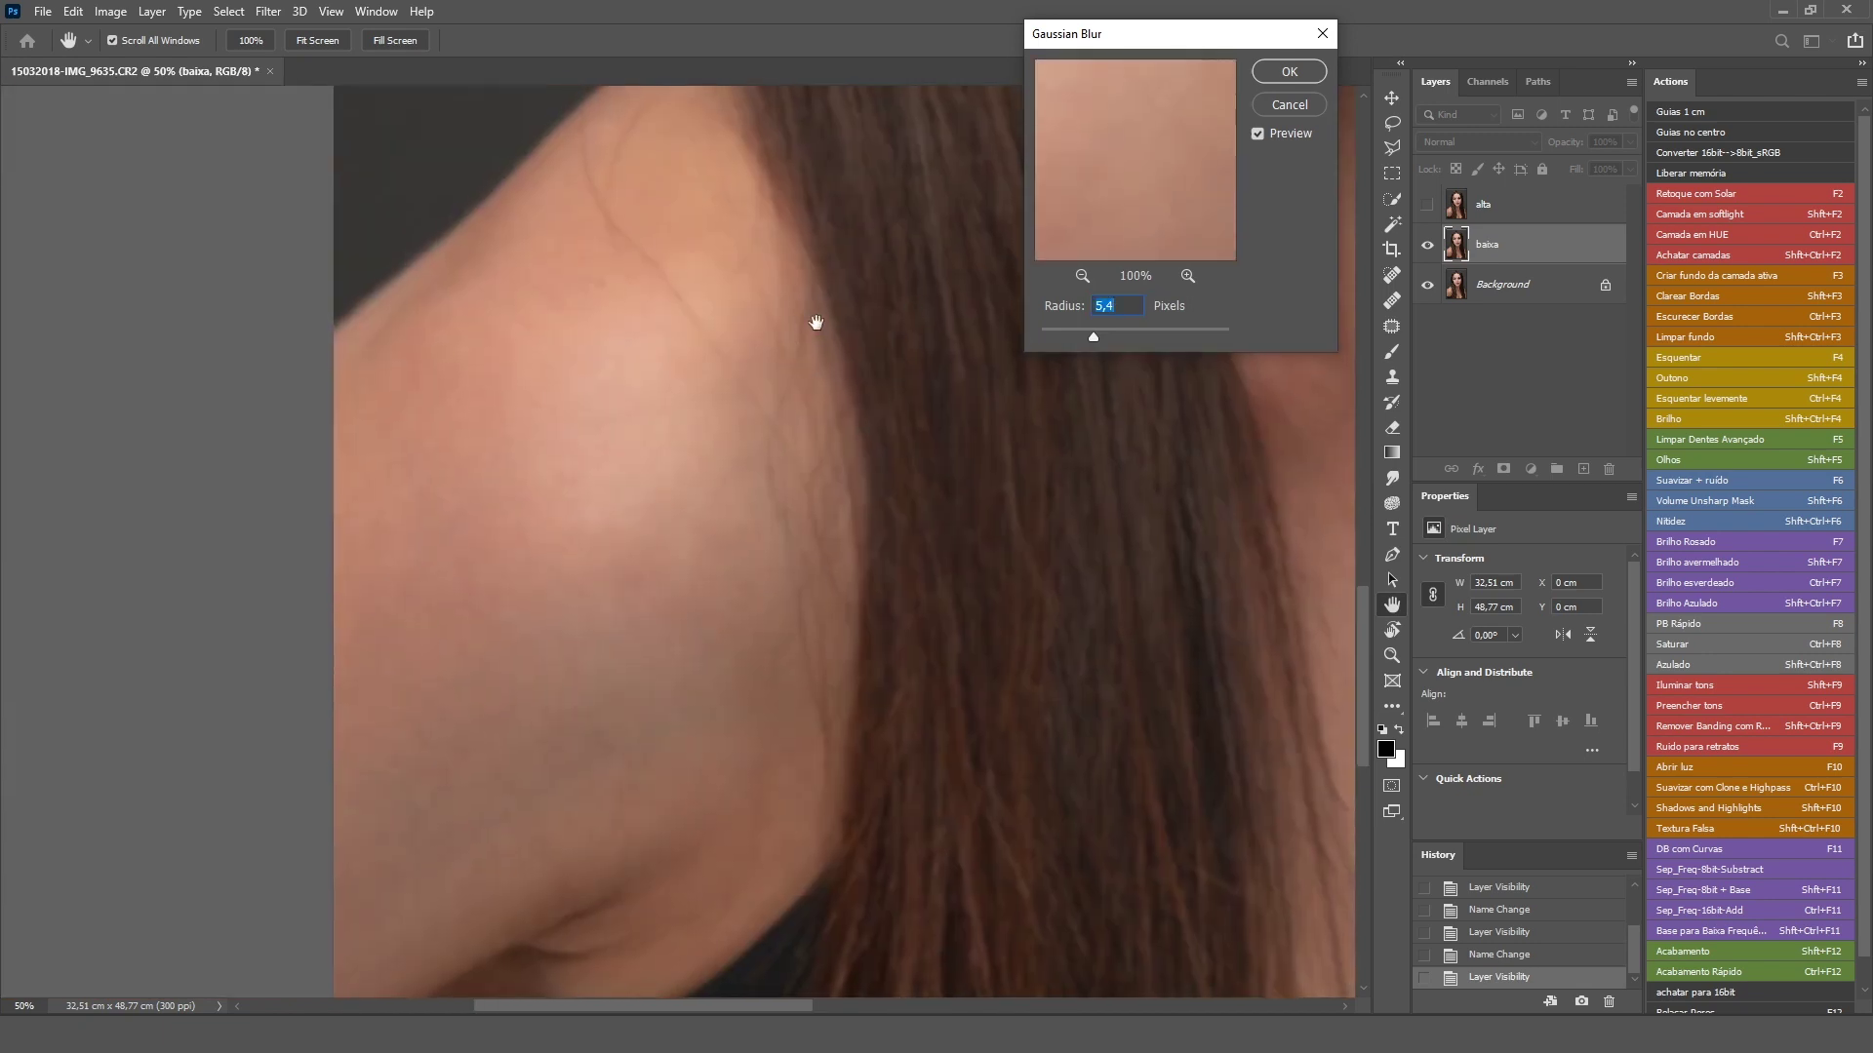
{"action": "left_click_drag", "start_coordinate": [809, 327], "coordinate": [468, 619]}
{"action": "scroll", "coordinate": [406, 536], "scroll_direction": "up", "scroll_amount": 5}
{"action": "scroll", "coordinate": [569, 468], "scroll_direction": "up", "scroll_amount": 3}
{"action": "scroll", "coordinate": [863, 176], "scroll_direction": "up", "scroll_amount": 3}
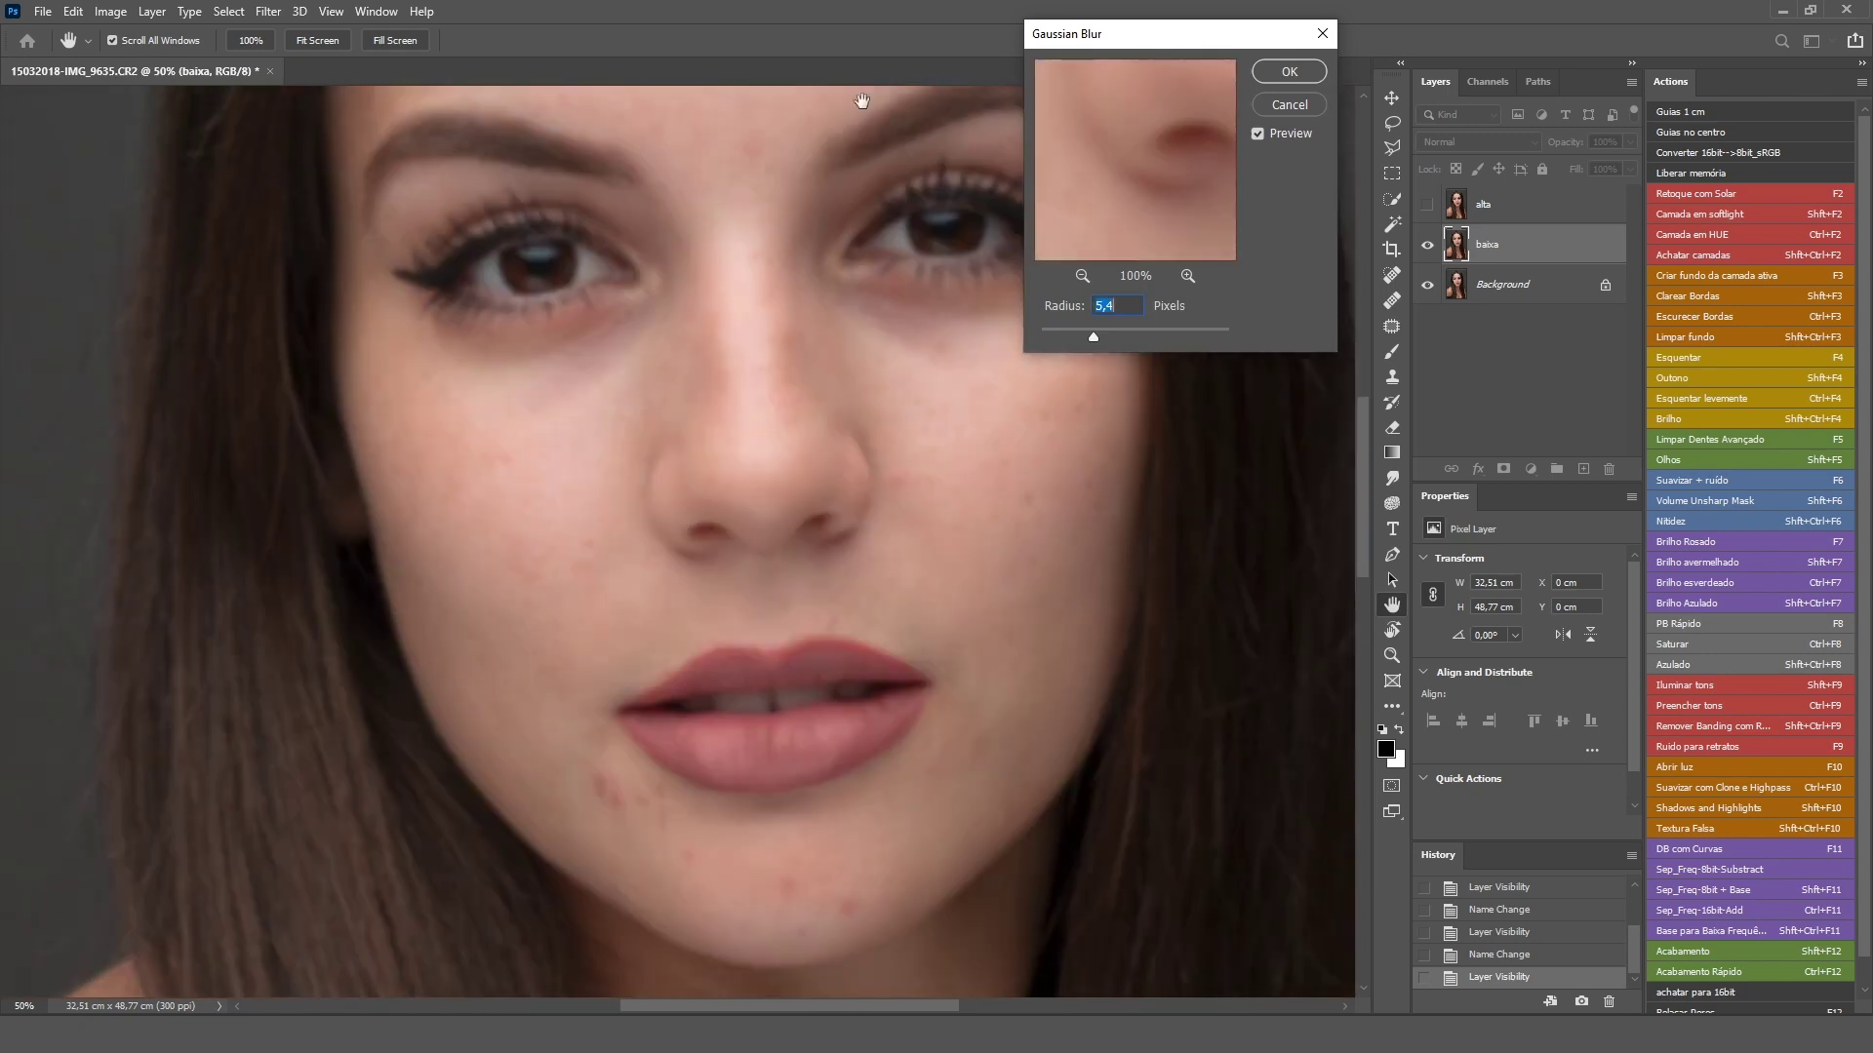
{"action": "scroll", "coordinate": [604, 263], "scroll_direction": "down", "scroll_amount": 5}
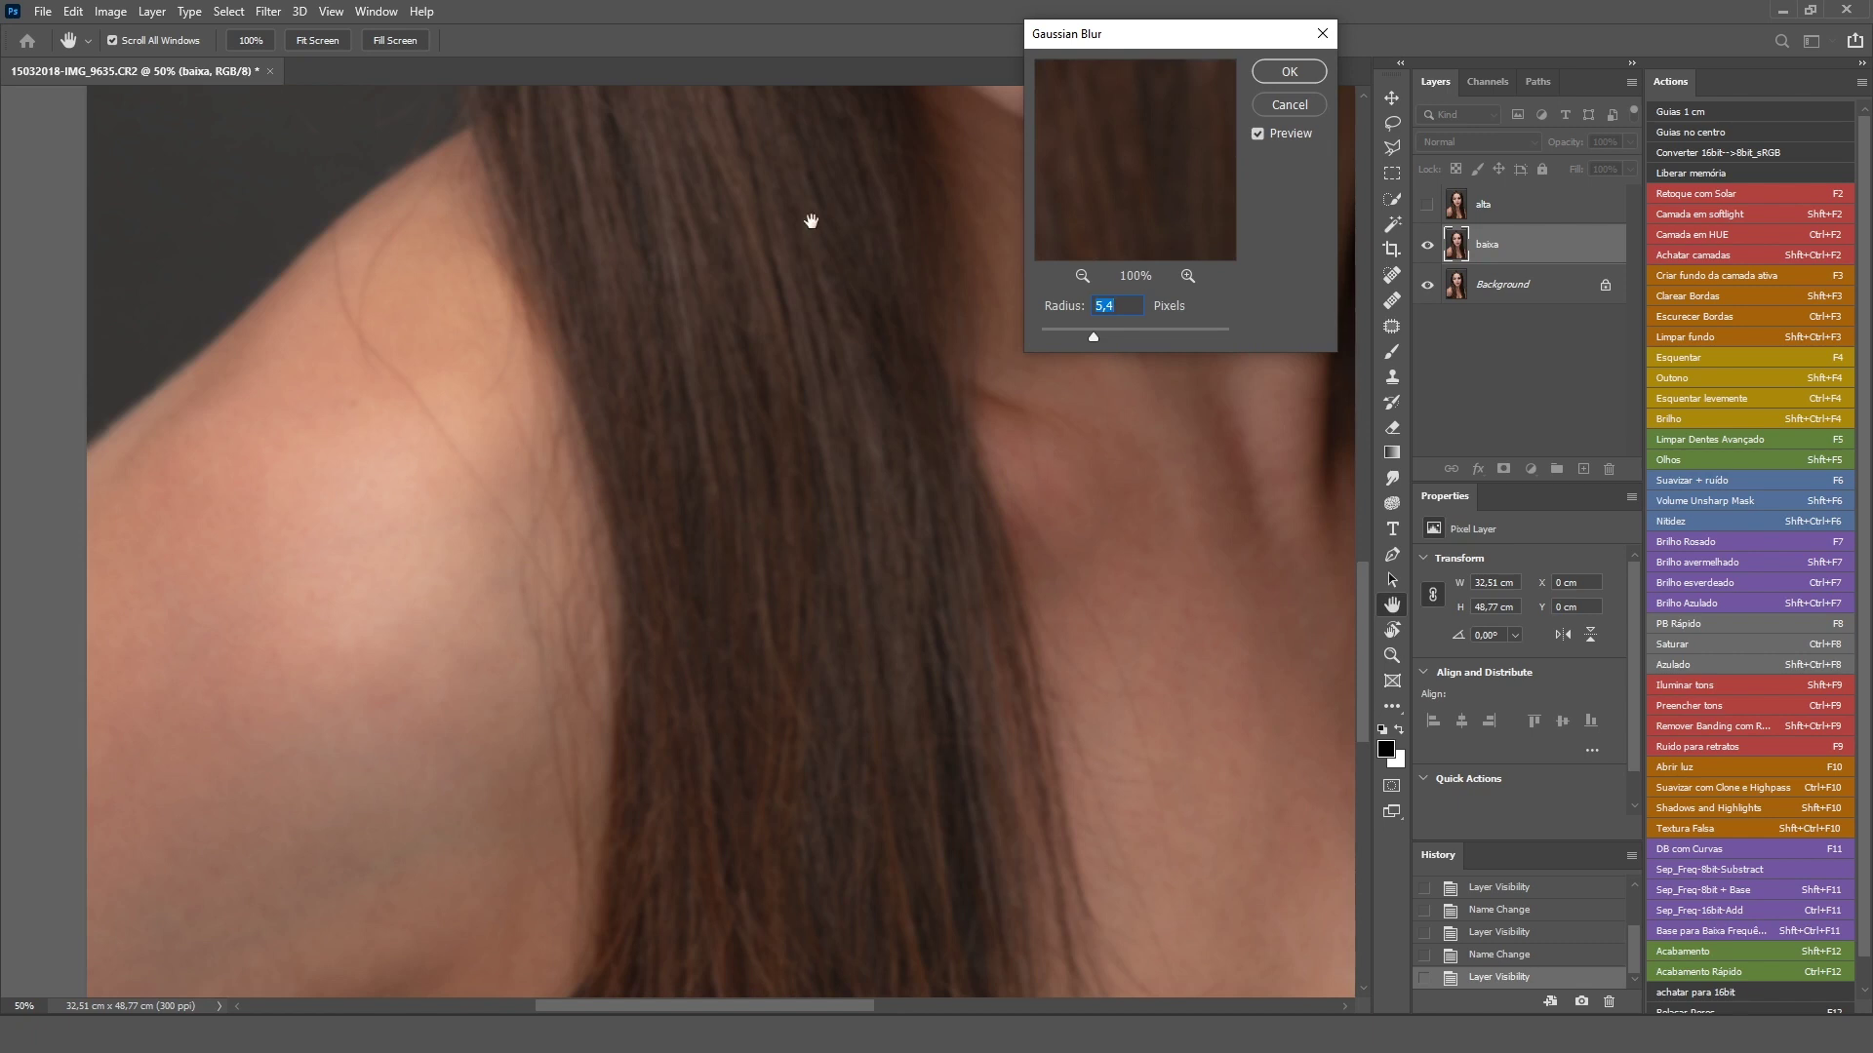
{"action": "scroll", "coordinate": [798, 176], "scroll_direction": "up", "scroll_amount": 5}
{"action": "scroll", "coordinate": [770, 201], "scroll_direction": "up", "scroll_amount": 3}
{"action": "left_click_drag", "start_coordinate": [773, 372], "coordinate": [748, 156]}
{"action": "scroll", "coordinate": [861, 501], "scroll_direction": "up", "scroll_amount": 3}
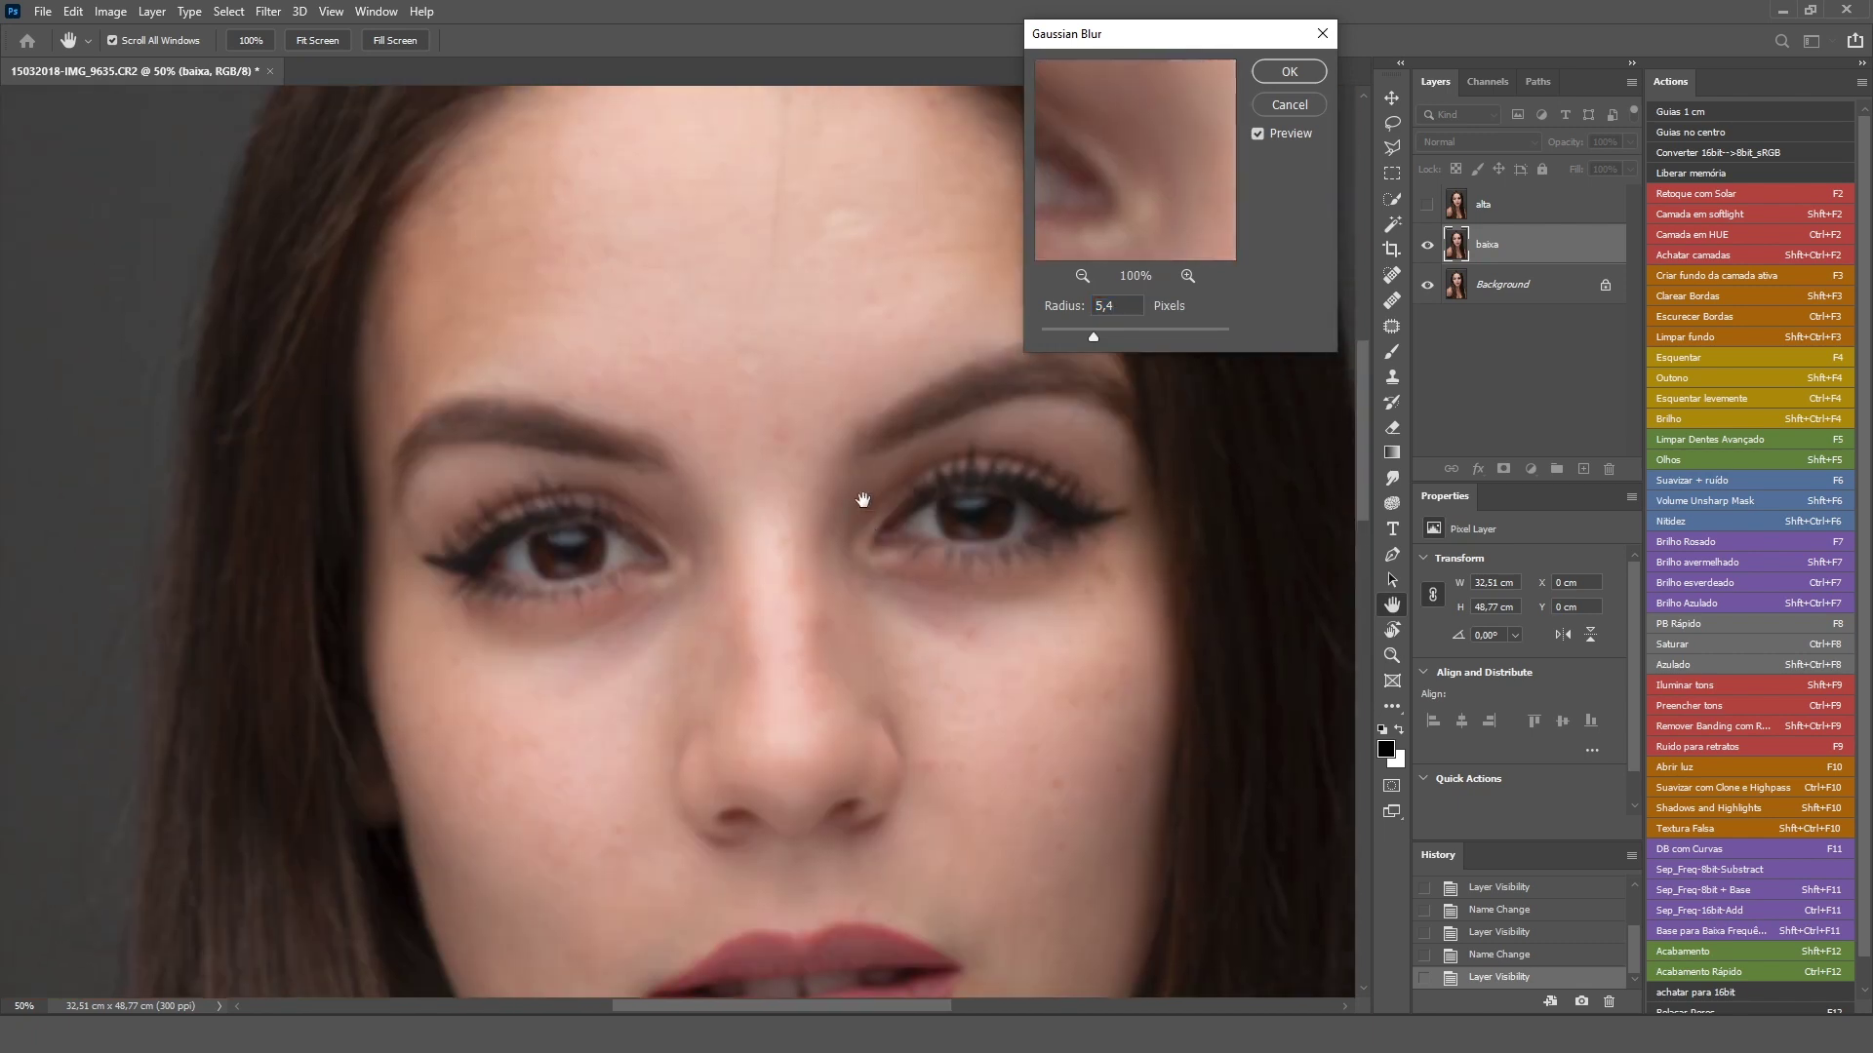
{"action": "scroll", "coordinate": [851, 271], "scroll_direction": "down", "scroll_amount": 5}
{"action": "scroll", "coordinate": [888, 348], "scroll_direction": "down", "scroll_amount": 3}
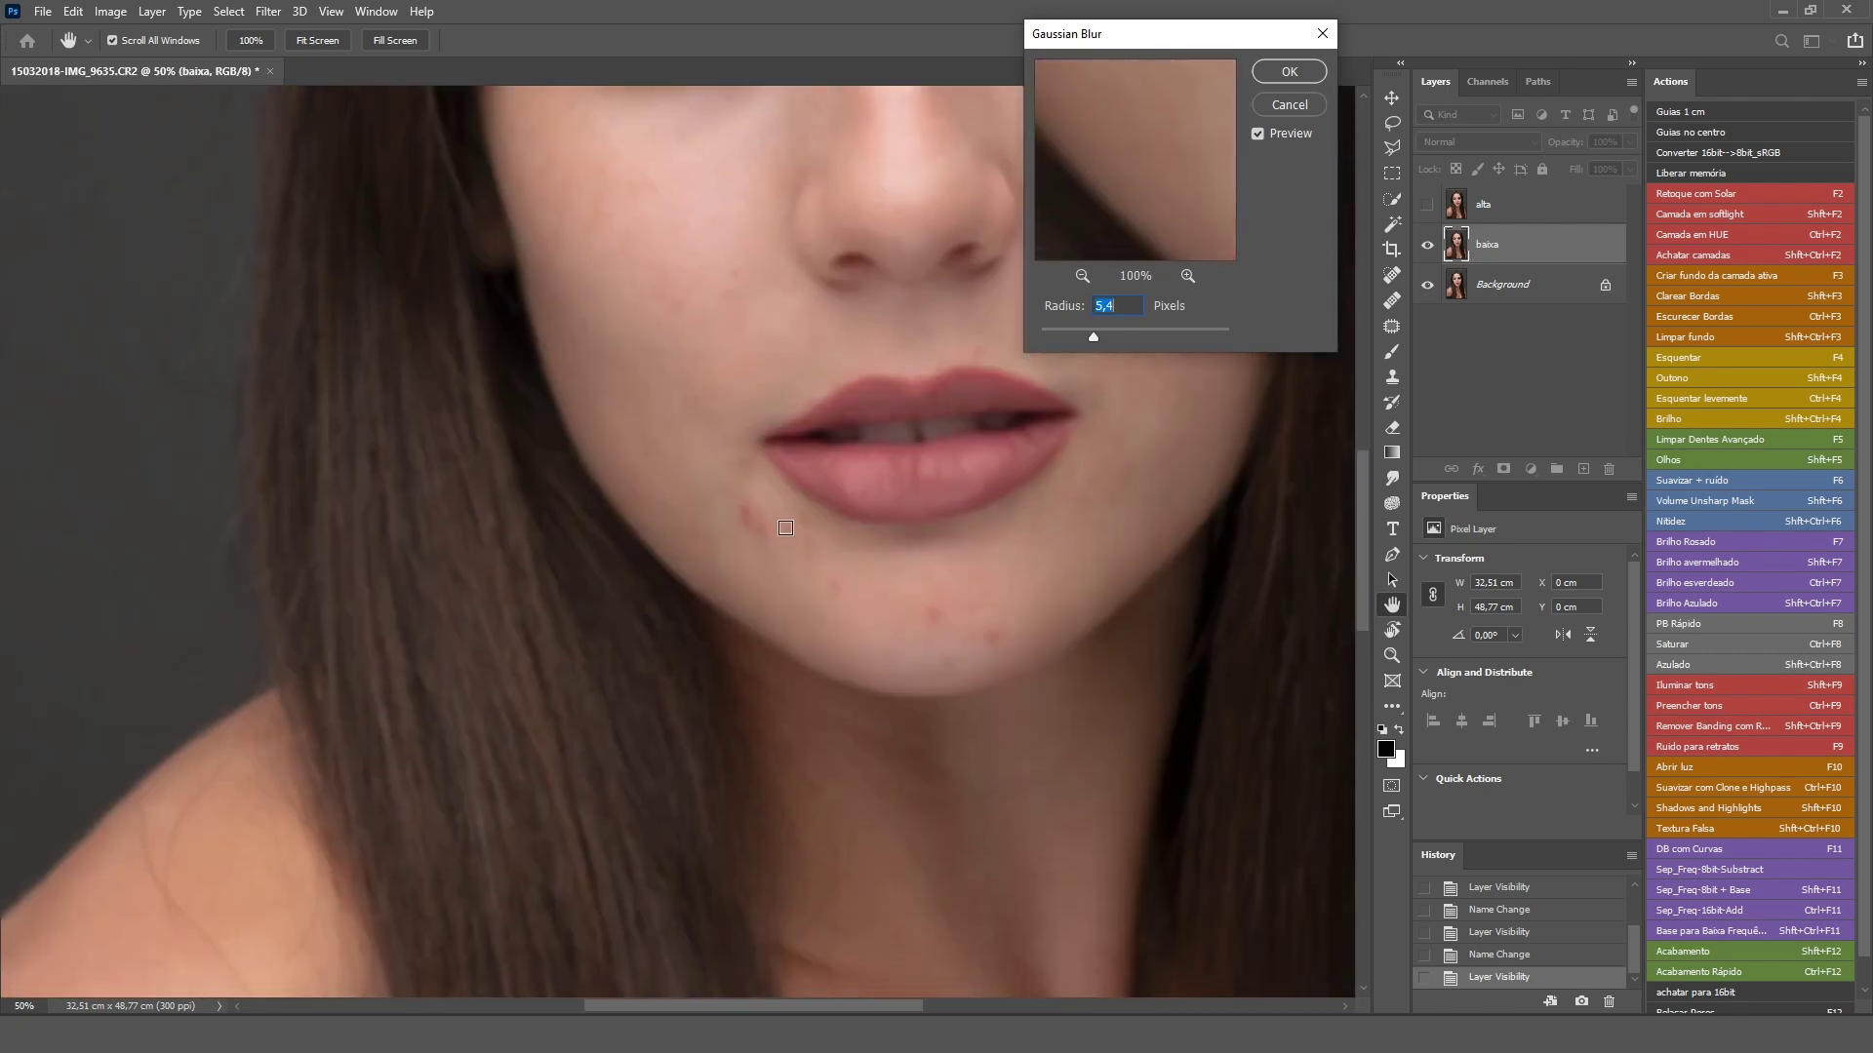
{"action": "left_click", "coordinate": [747, 509]}
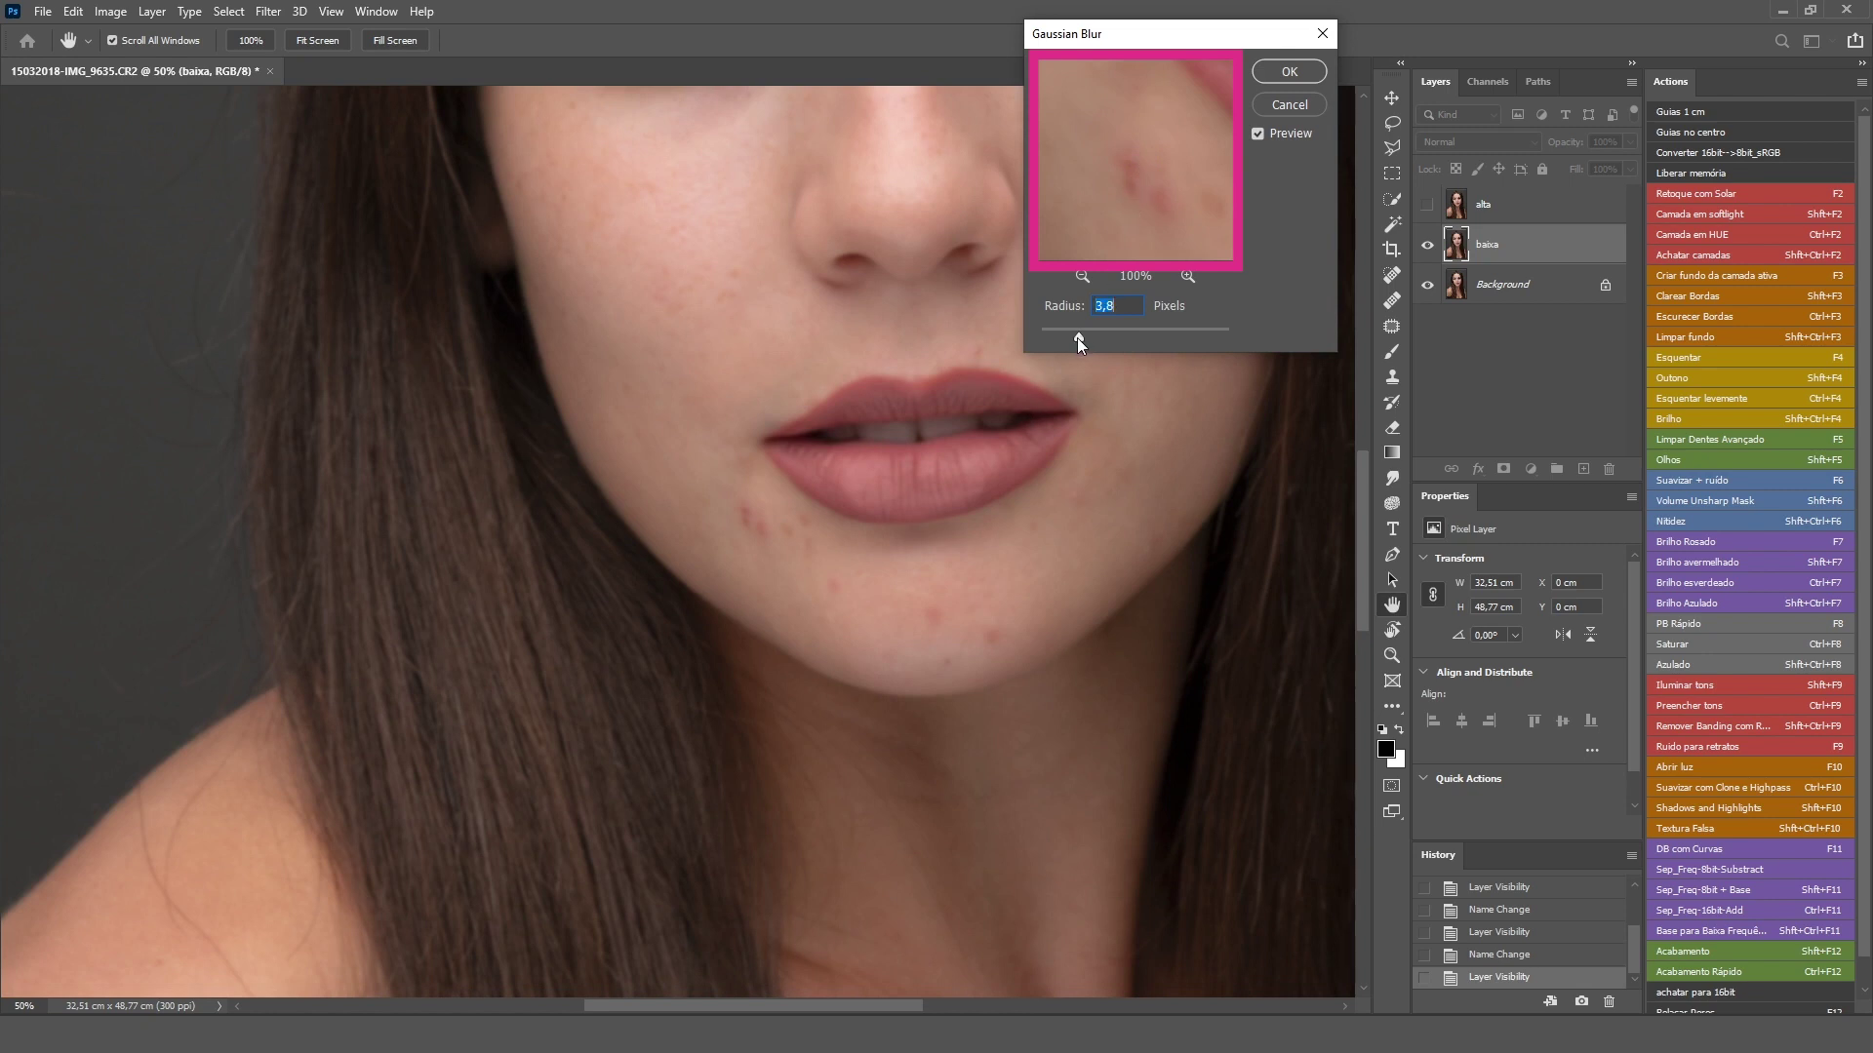
{"action": "left_click_drag", "start_coordinate": [1078, 336], "coordinate": [1082, 339]}
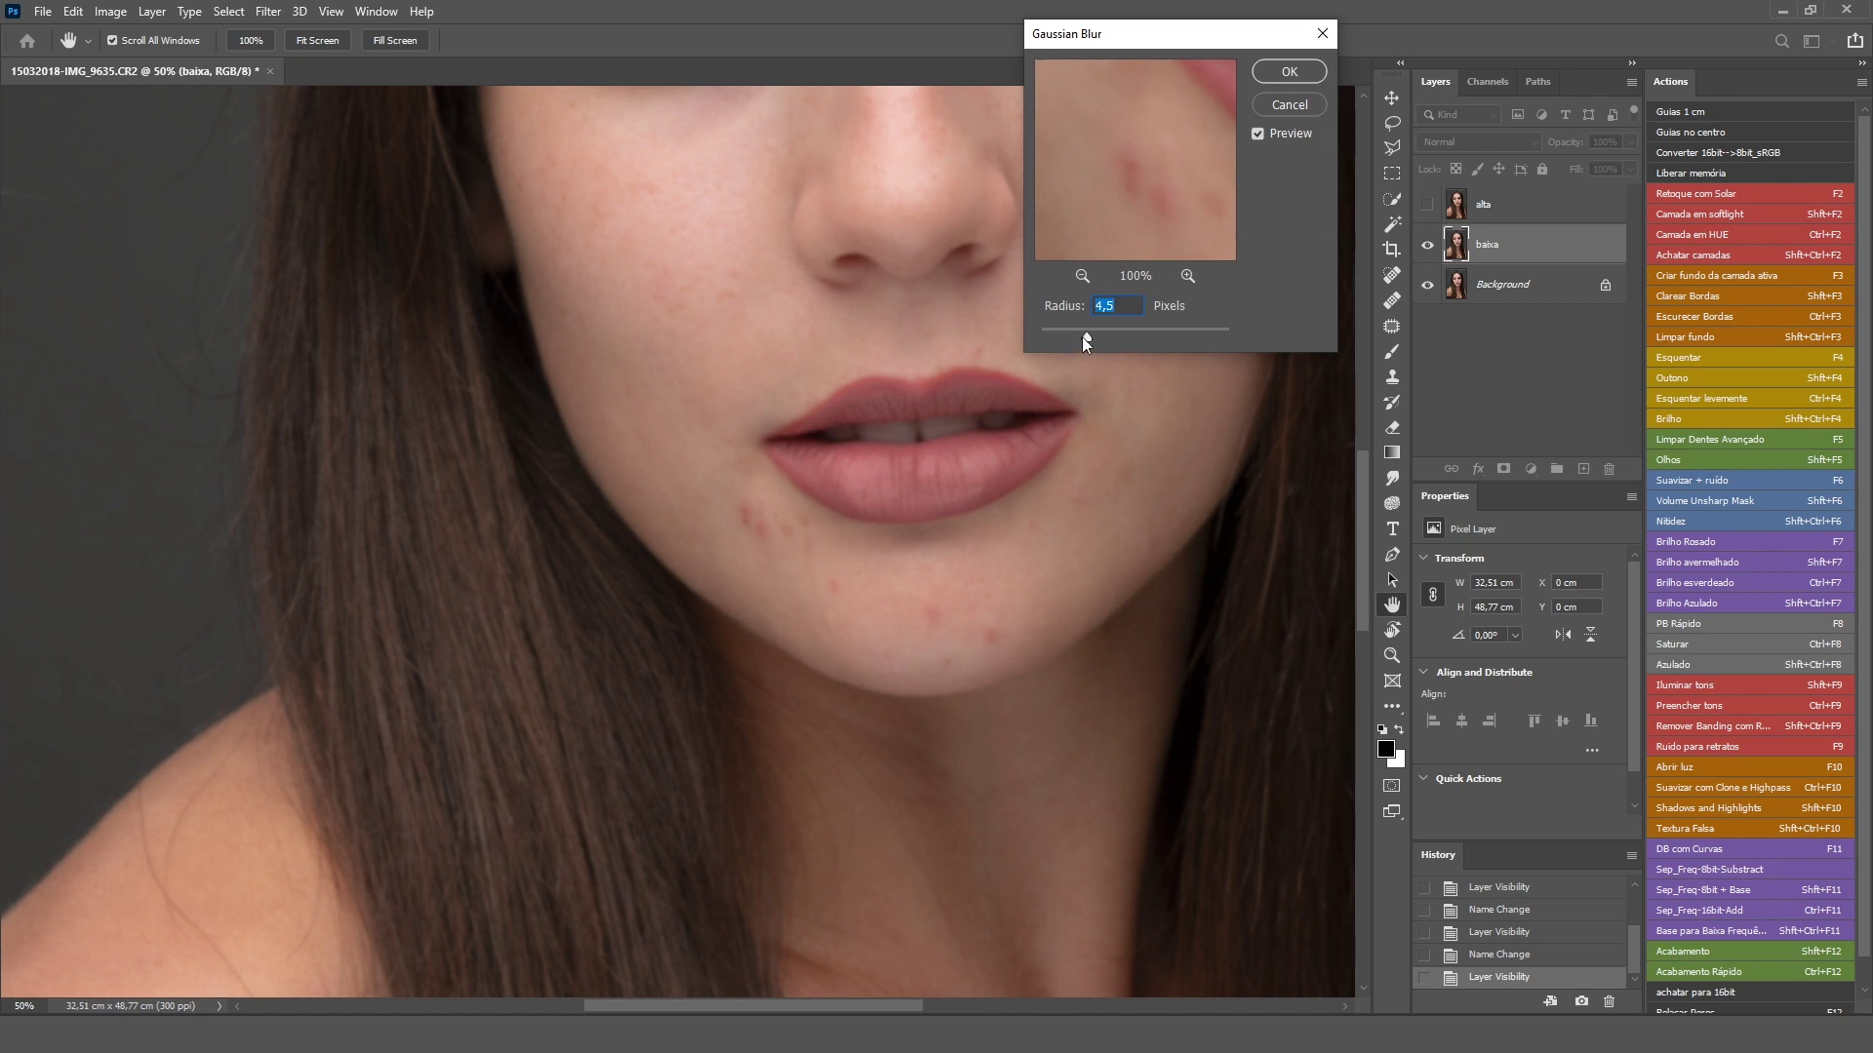
{"action": "left_click", "coordinate": [1291, 72]}
- Switch to the Brush, recentre the face, and make alta visible and active
{"action": "key", "text": "b"}
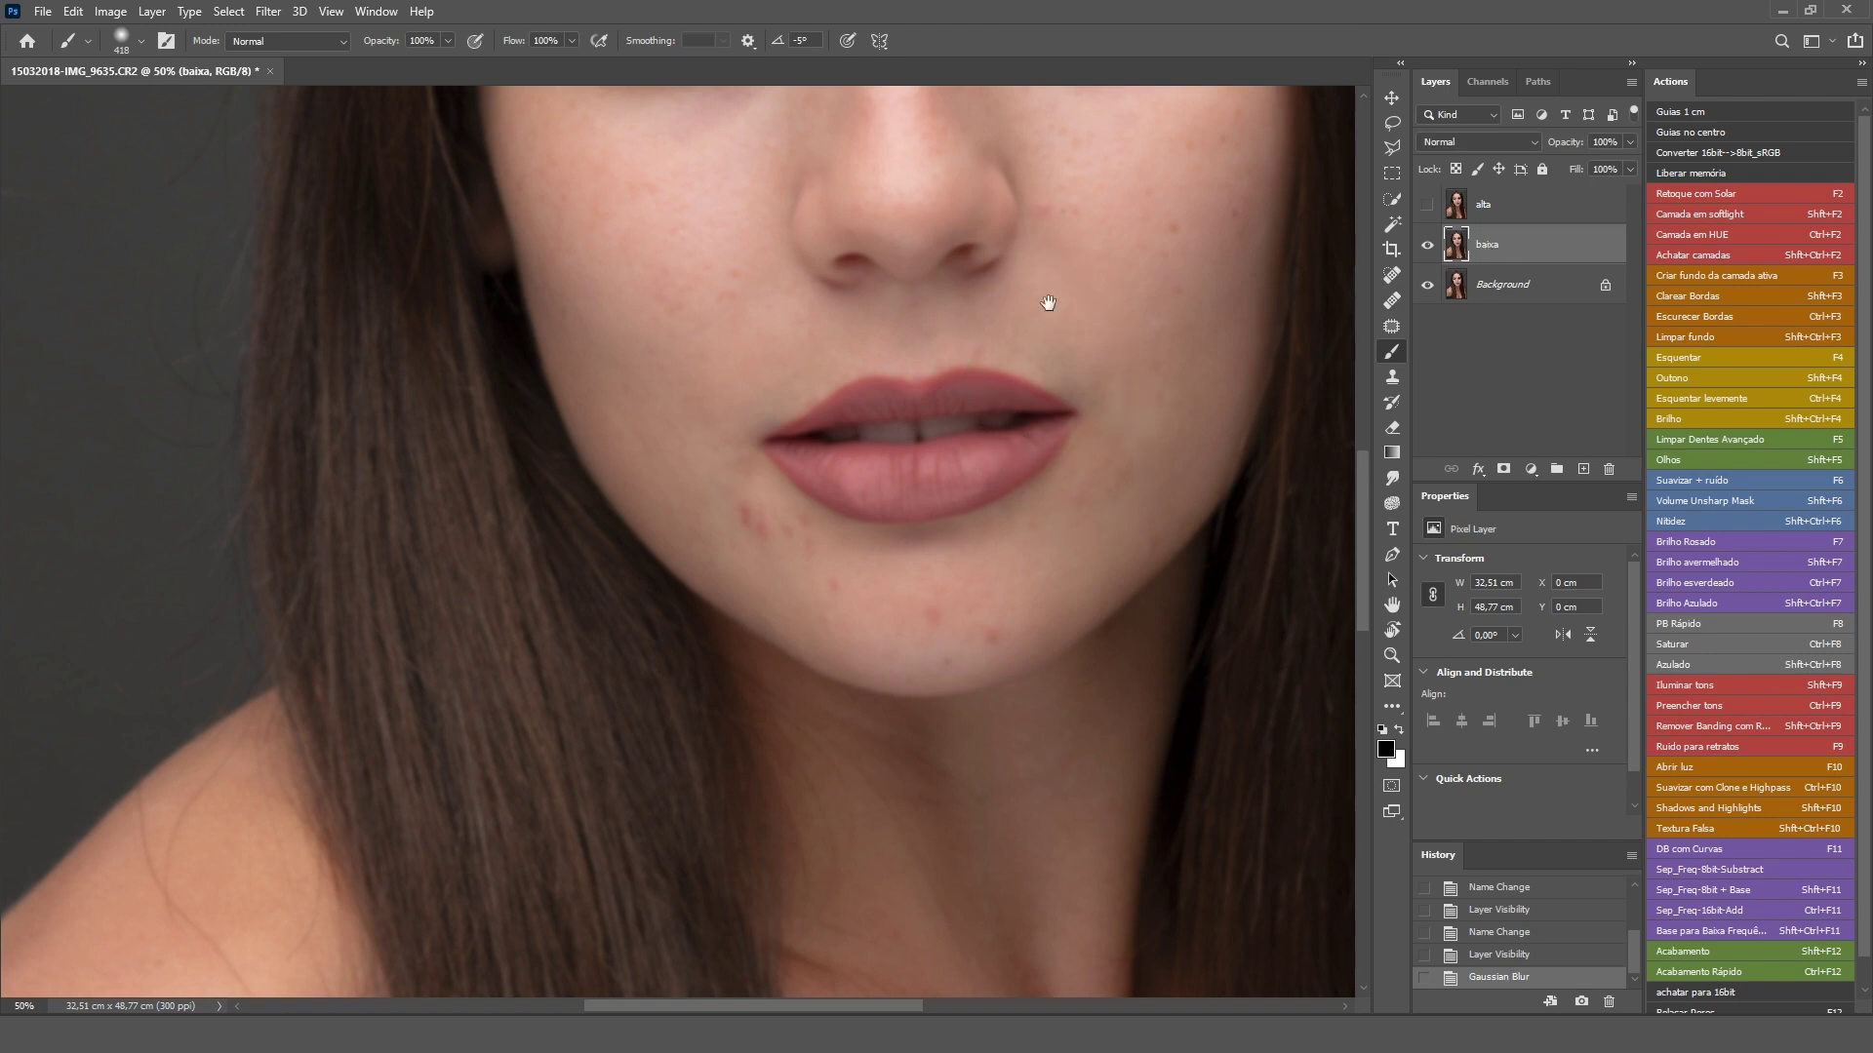
{"action": "left_click_drag", "start_coordinate": [1046, 327], "coordinate": [999, 648]}
{"action": "scroll", "coordinate": [924, 611], "scroll_direction": "up", "scroll_amount": 5}
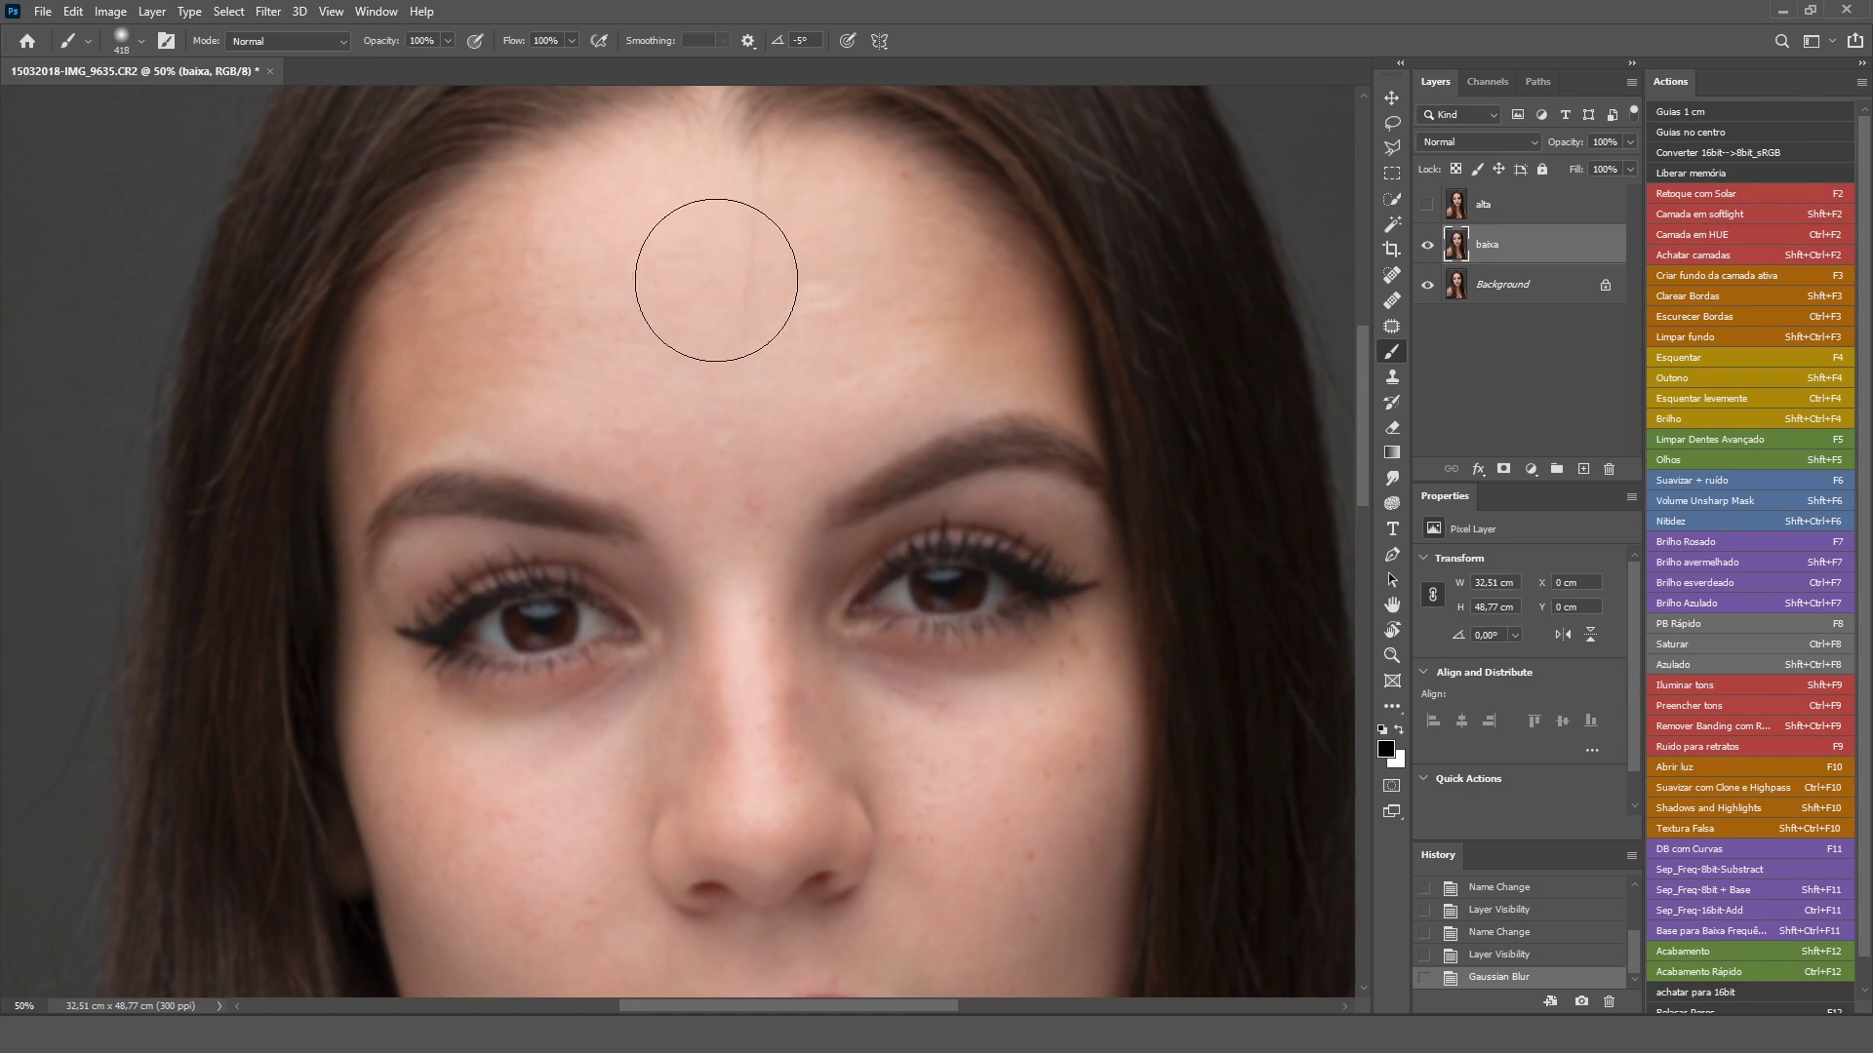
{"action": "left_click_drag", "start_coordinate": [788, 734], "coordinate": [711, 502]}
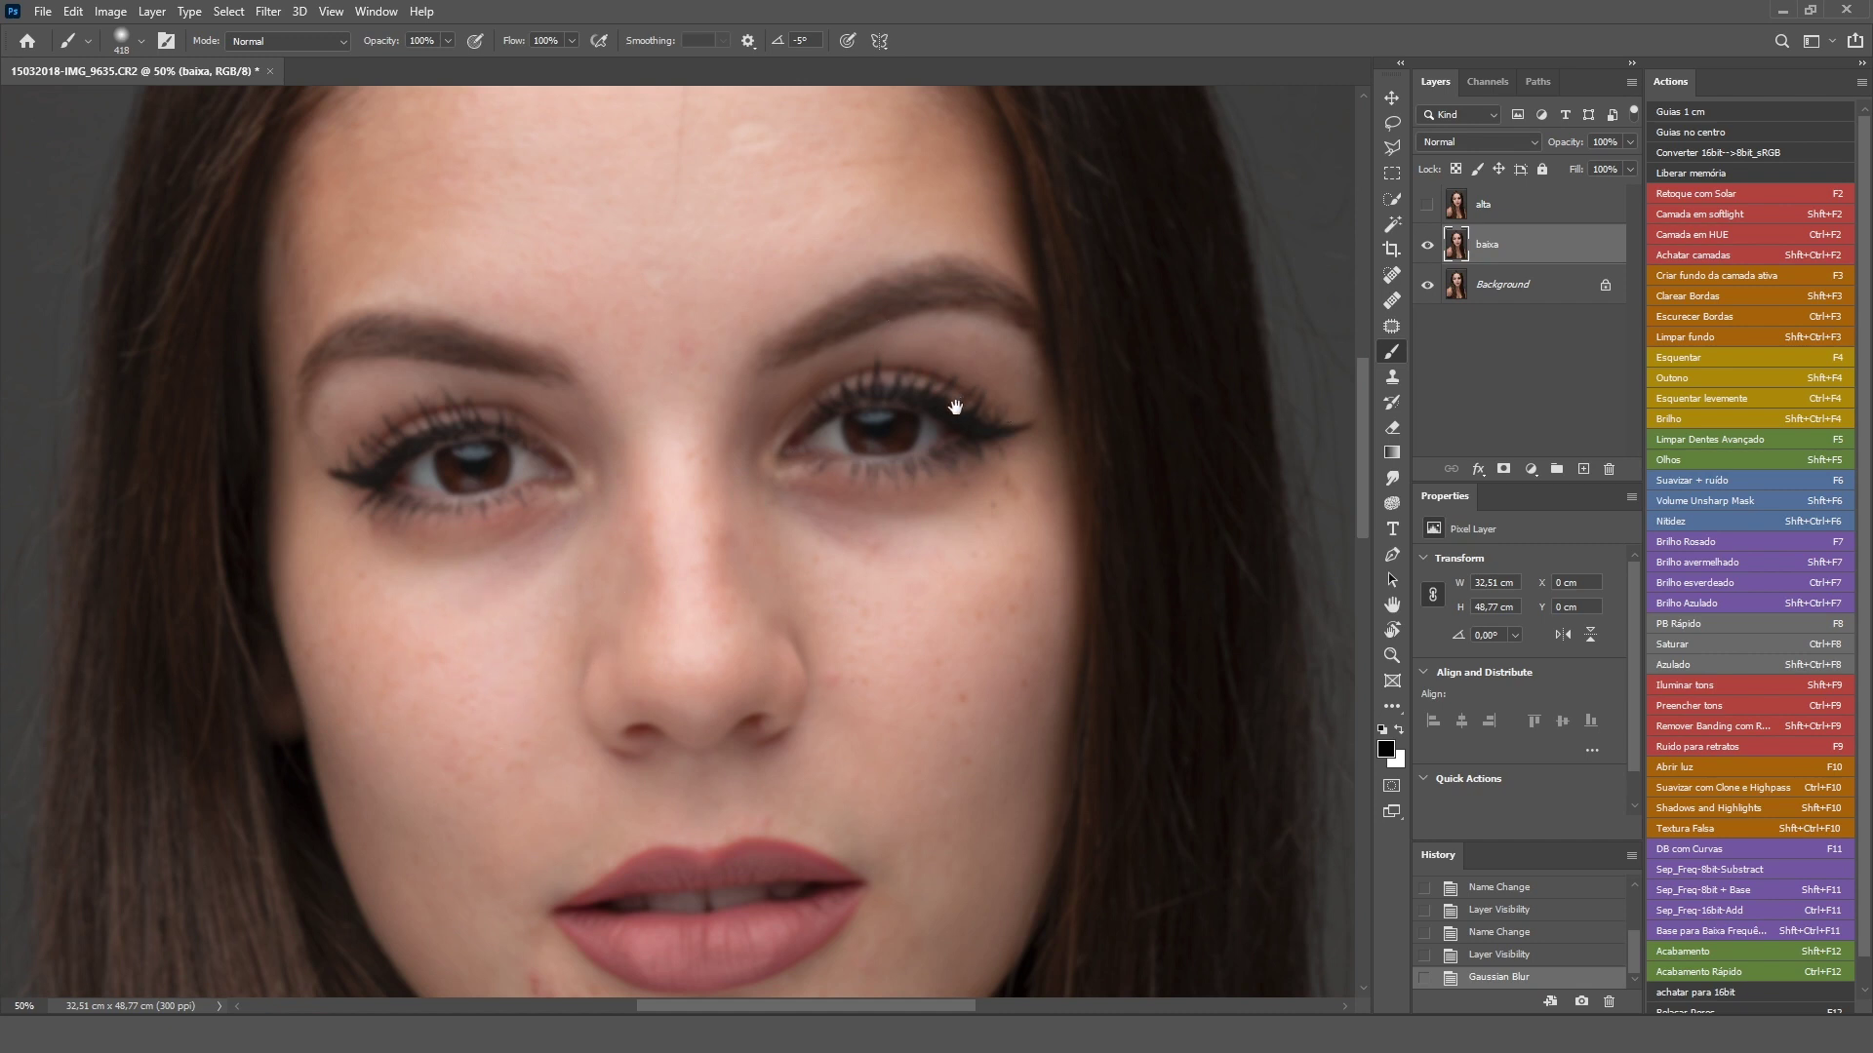
{"action": "left_click_drag", "start_coordinate": [1032, 406], "coordinate": [750, 400]}
{"action": "left_click_drag", "start_coordinate": [1170, 250], "coordinate": [1246, 514]}
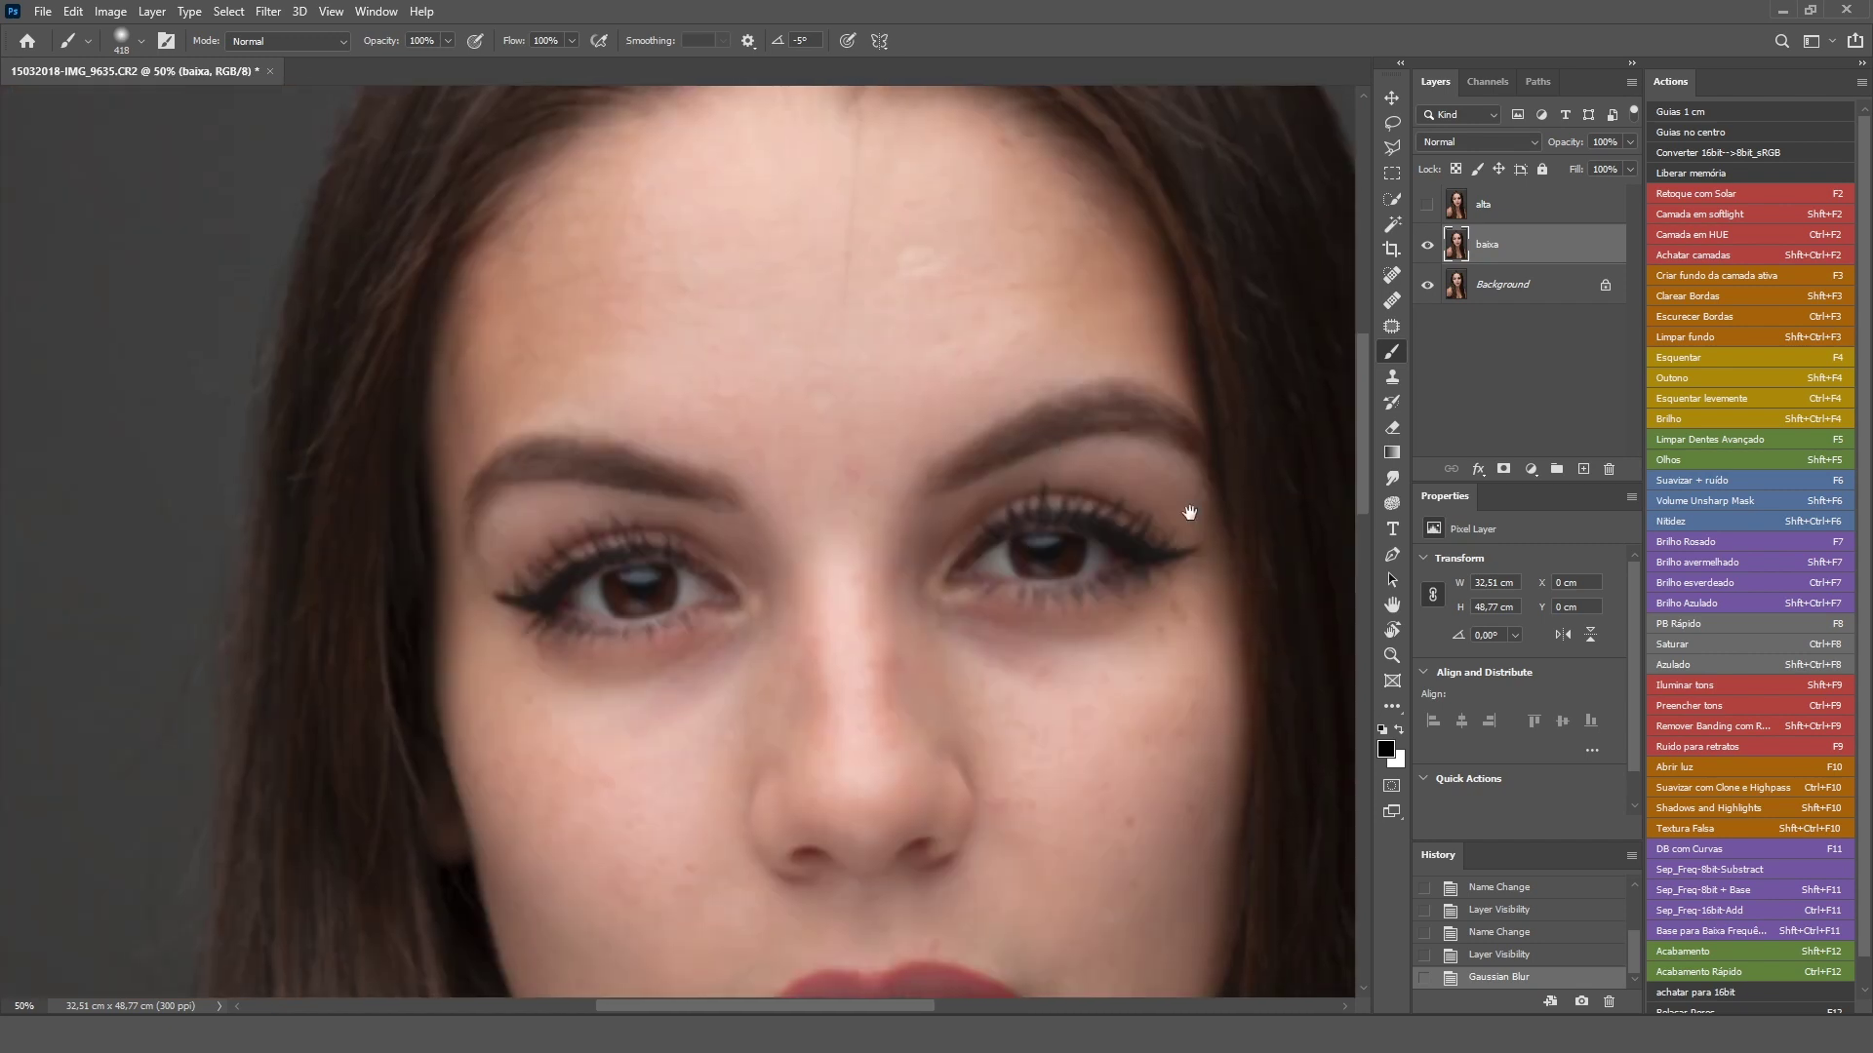
{"action": "left_click", "coordinate": [1427, 205]}
{"action": "left_click", "coordinate": [1460, 210]}
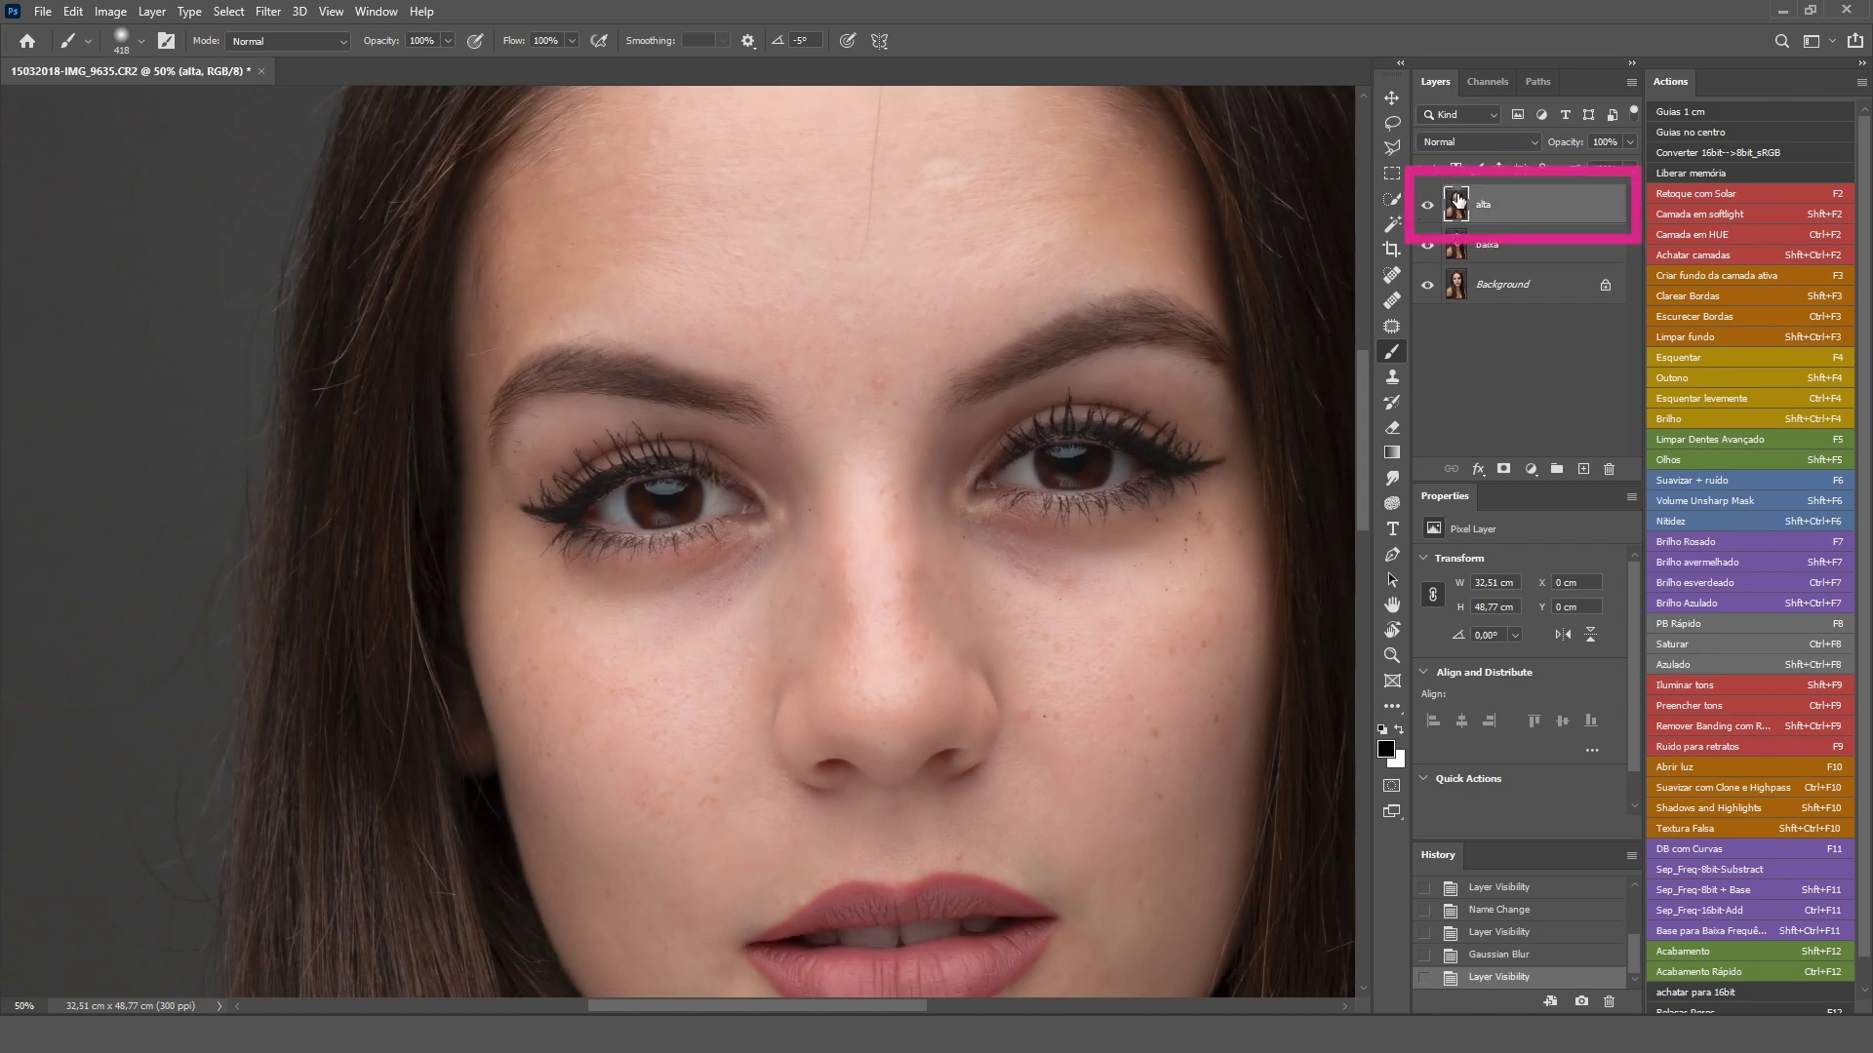
- Set alta to Linear Light blending and toggle layer visibility to compare results
{"action": "left_click", "coordinate": [1467, 139]}
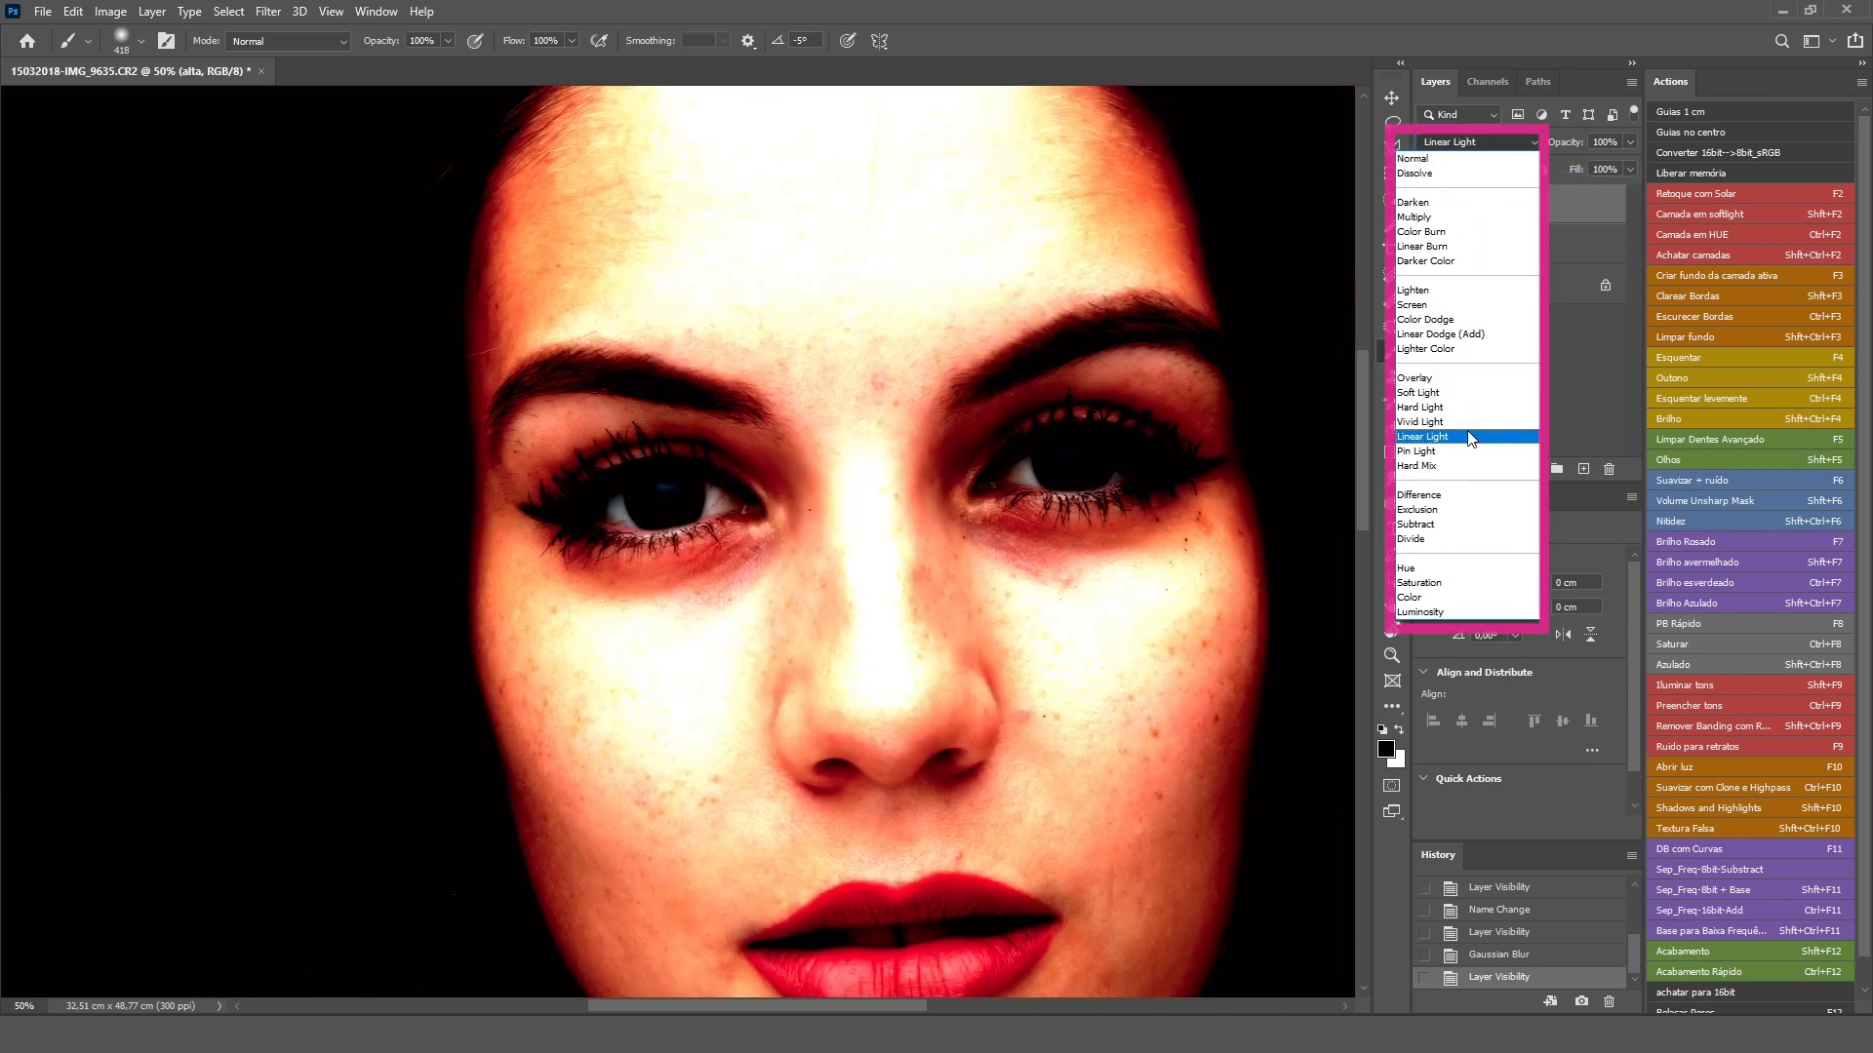
{"action": "left_click", "coordinate": [1471, 437]}
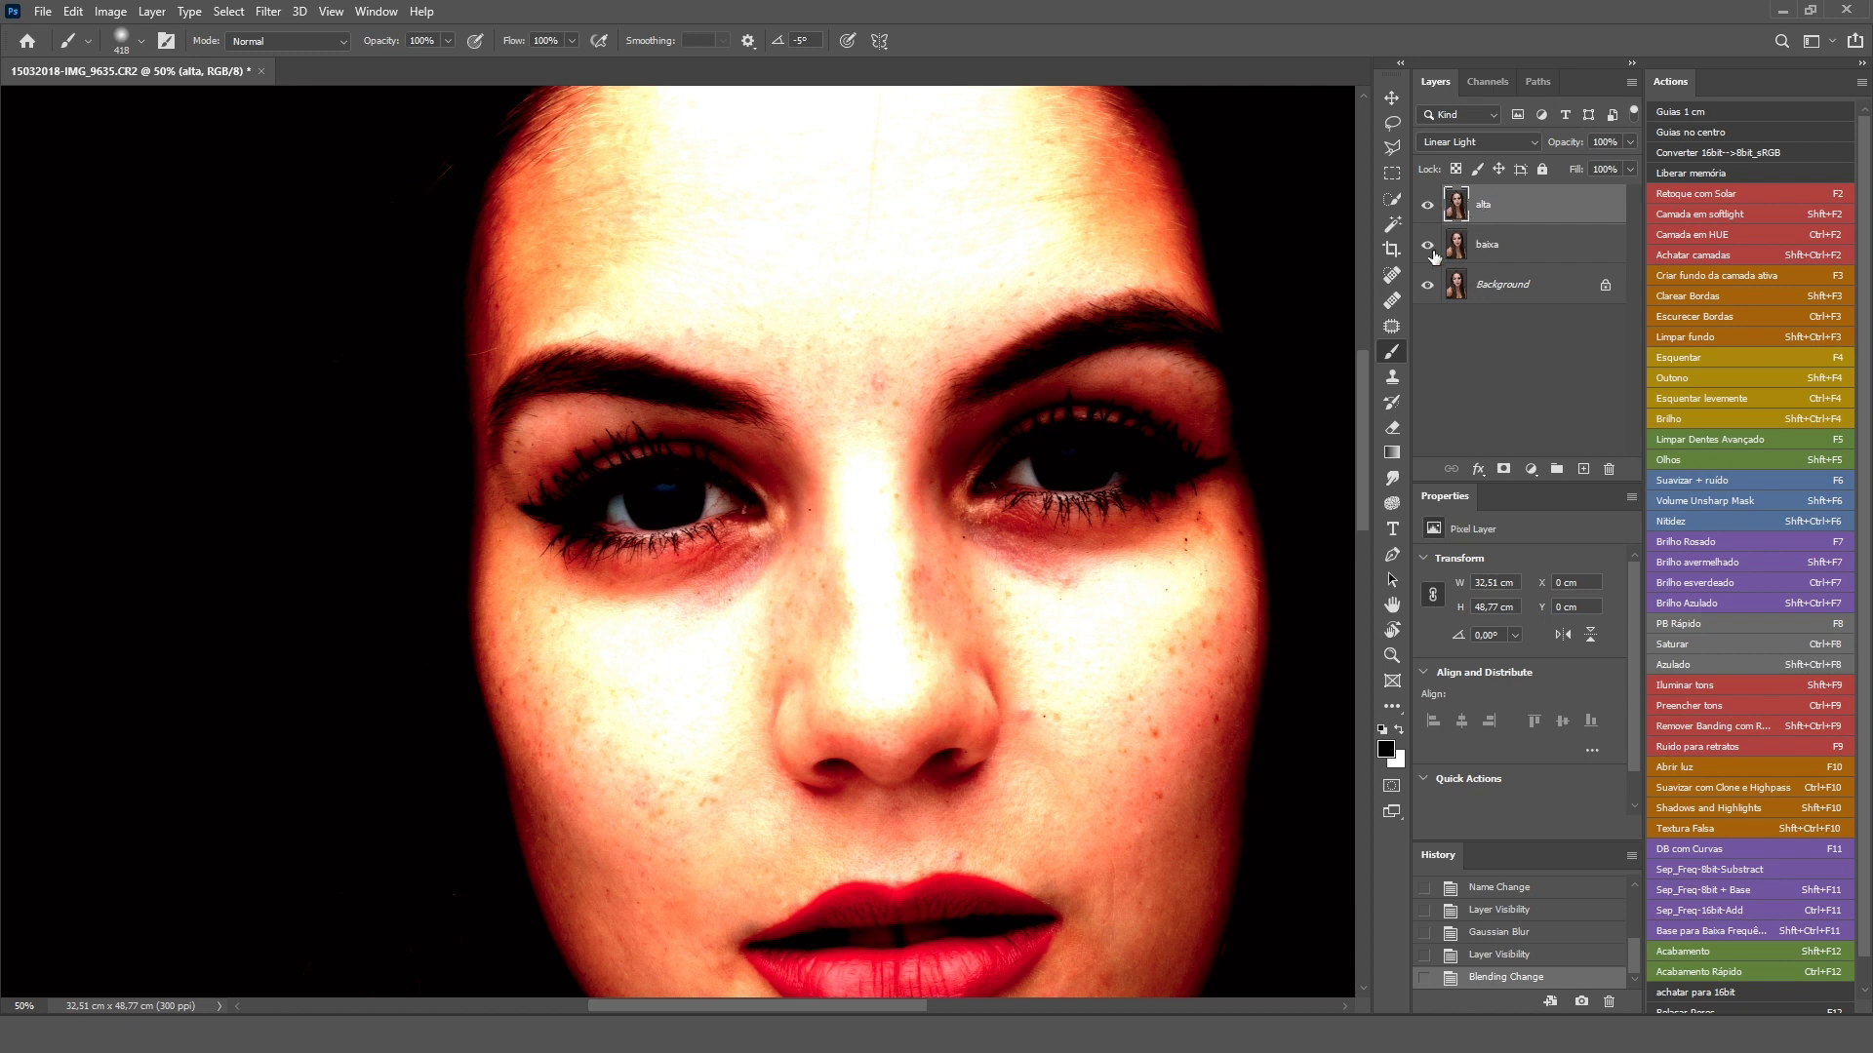
{"action": "left_click_drag", "start_coordinate": [1427, 245], "coordinate": [1427, 205]}
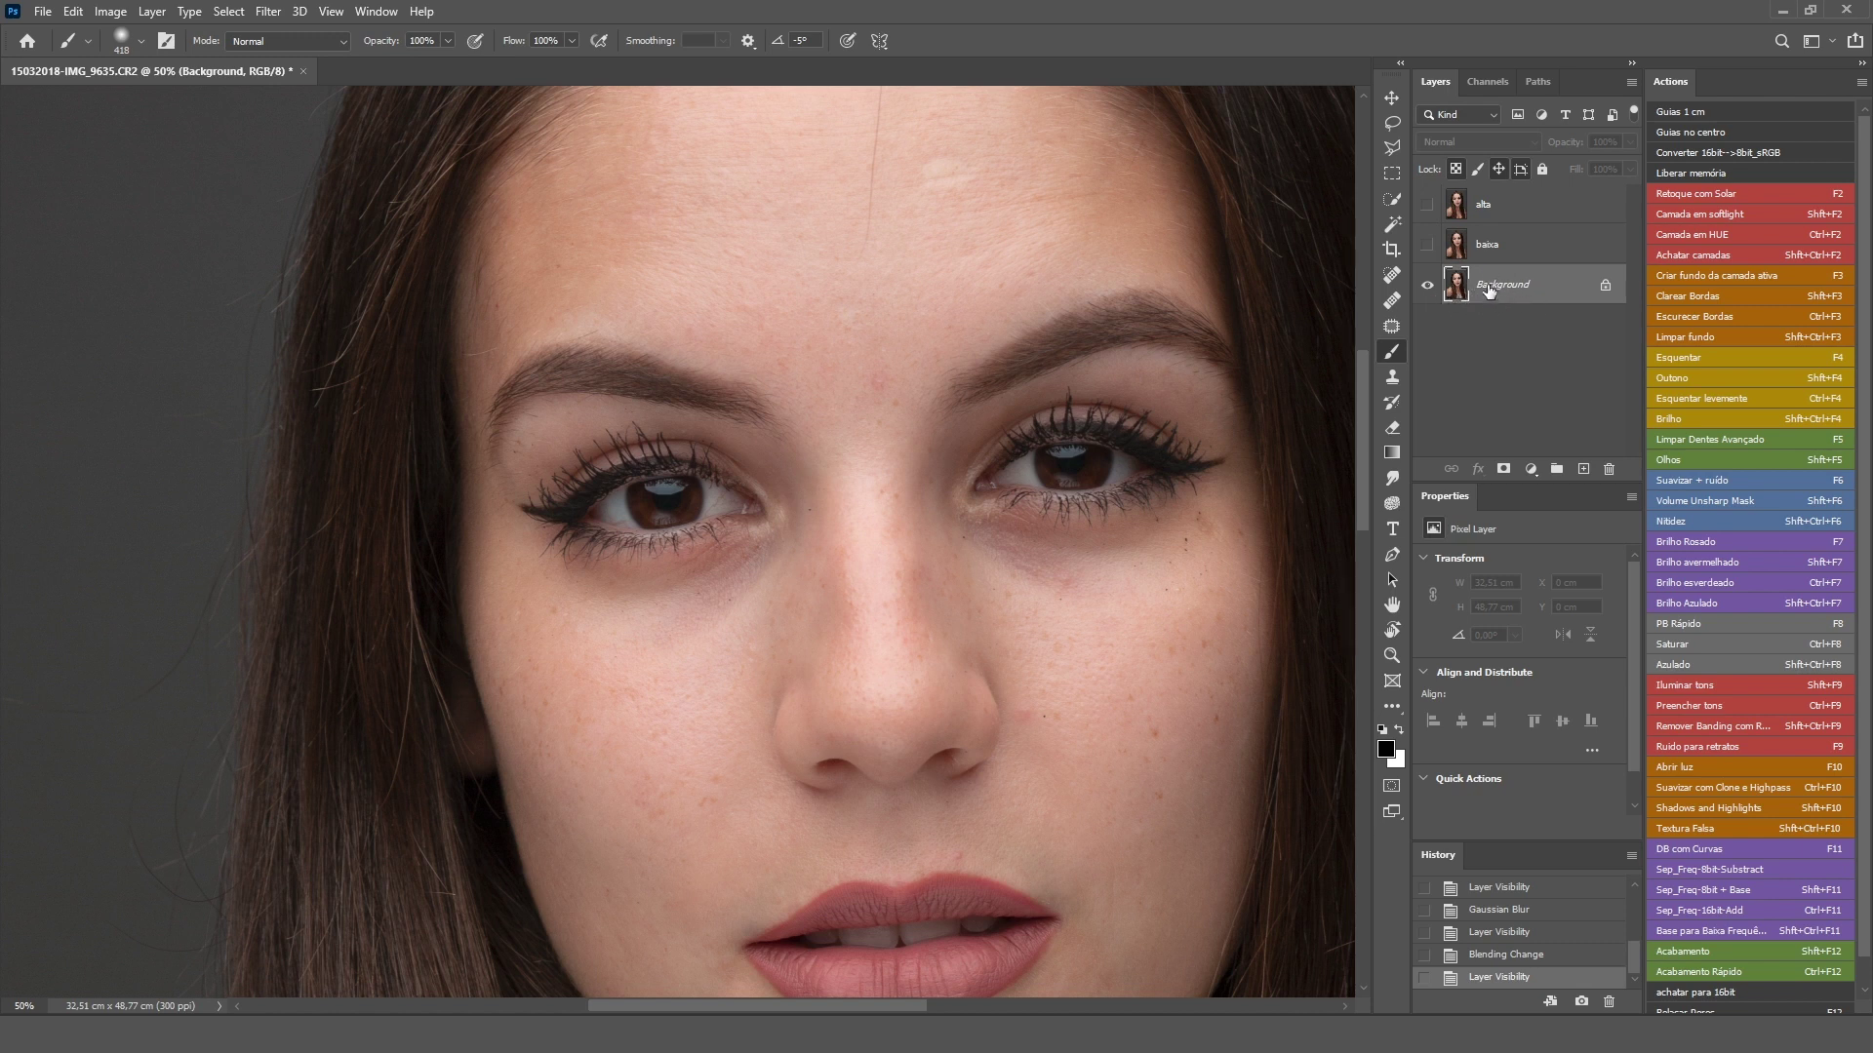
{"action": "left_click", "coordinate": [1430, 246]}
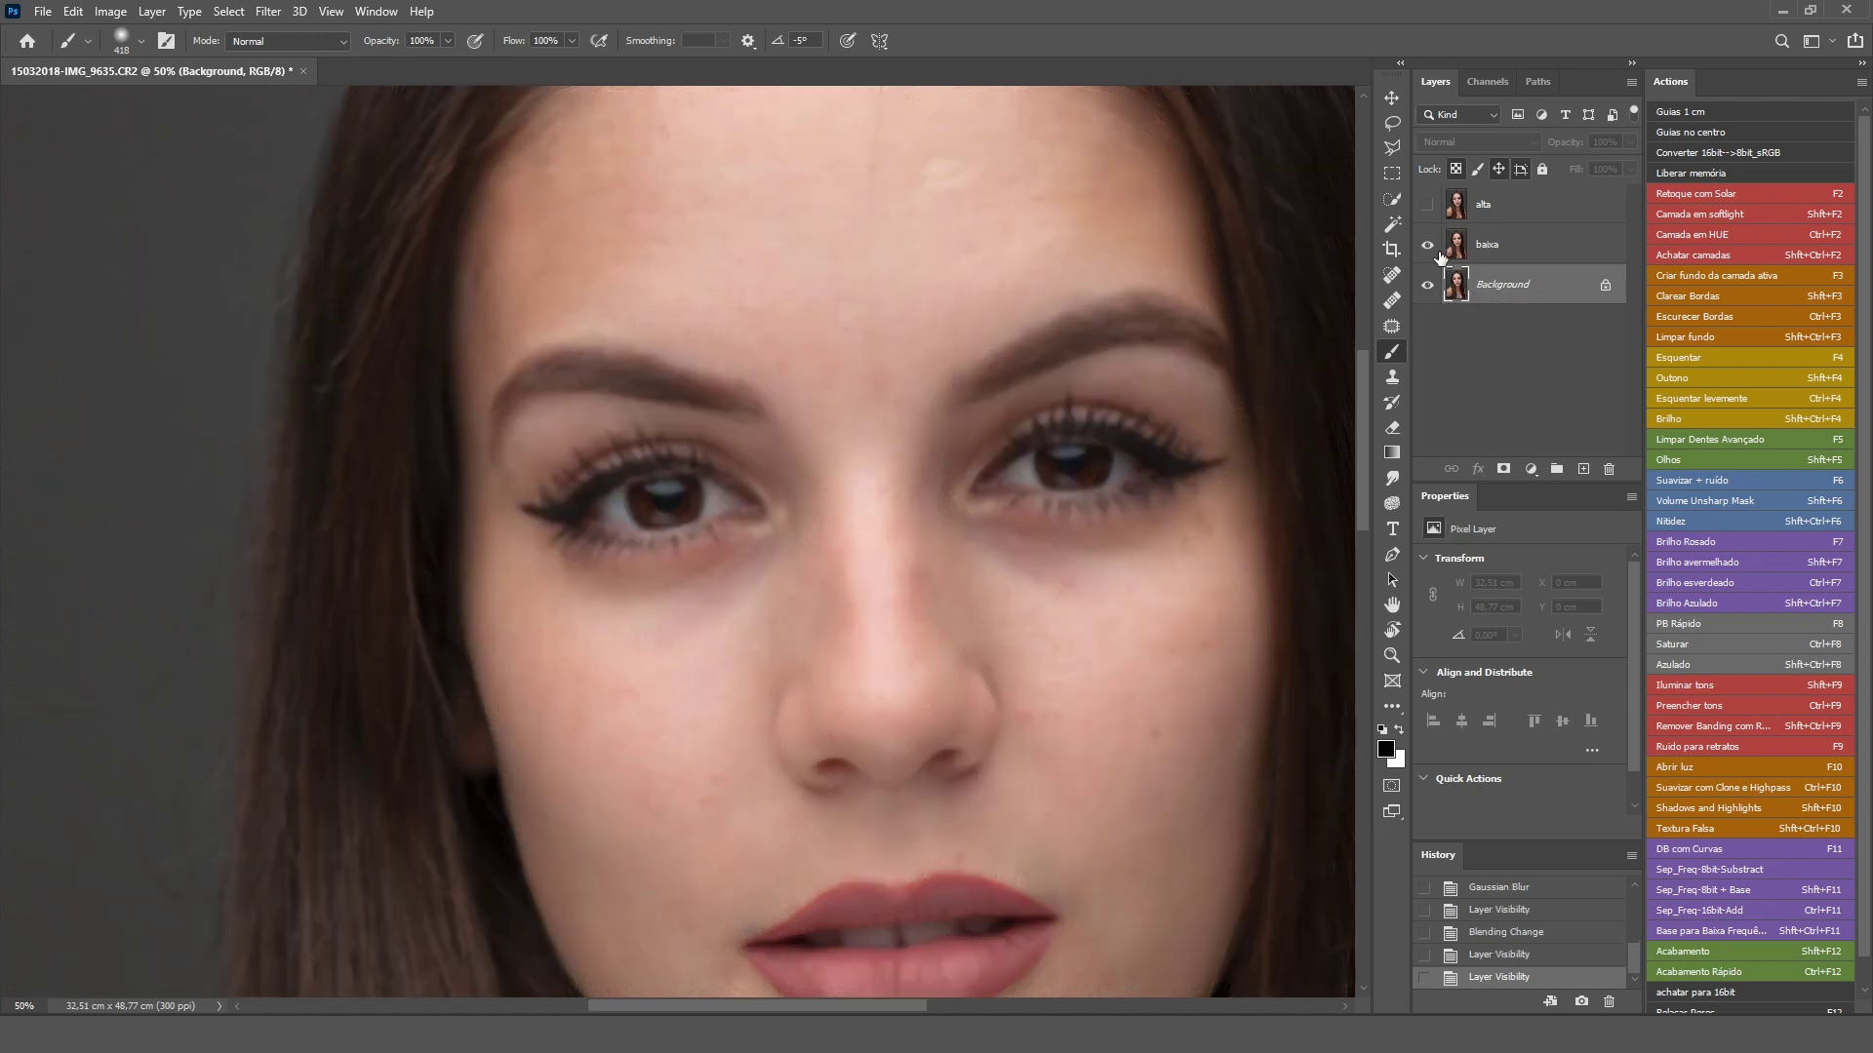
{"action": "left_click", "coordinate": [1499, 248]}
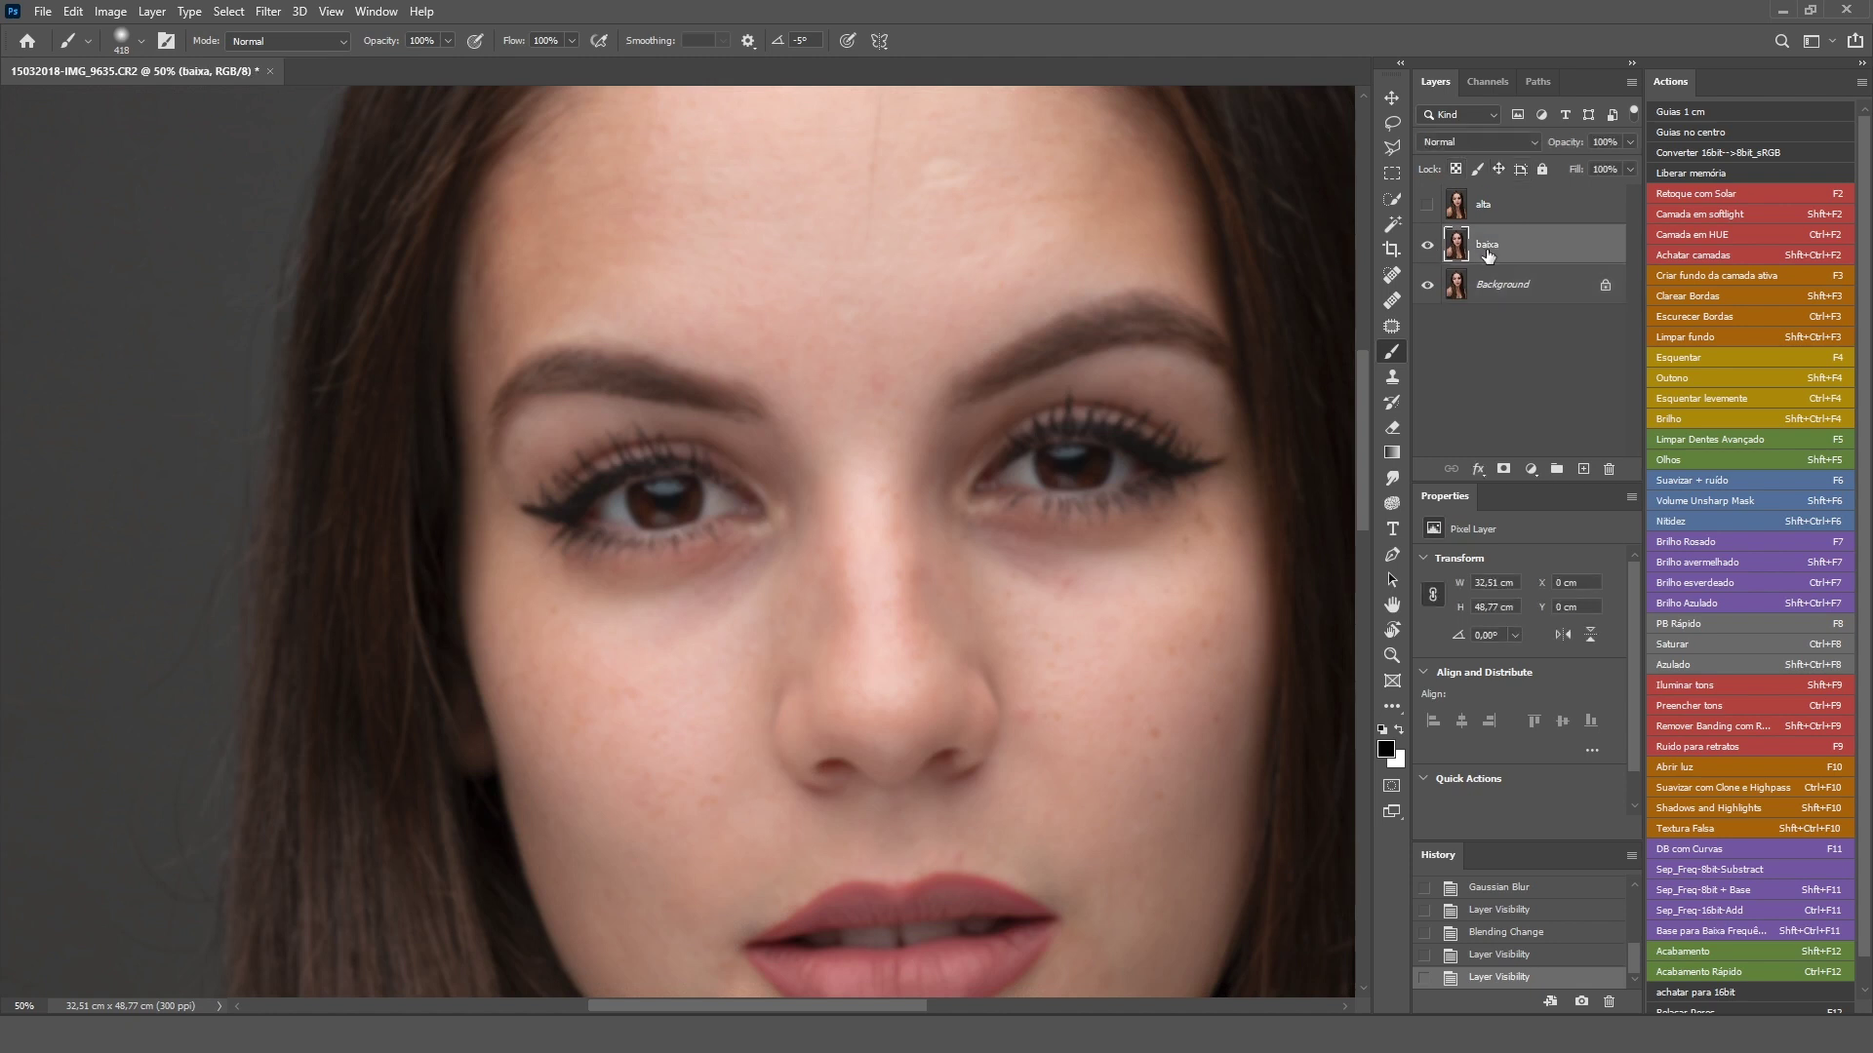
{"action": "left_click", "coordinate": [1428, 205]}
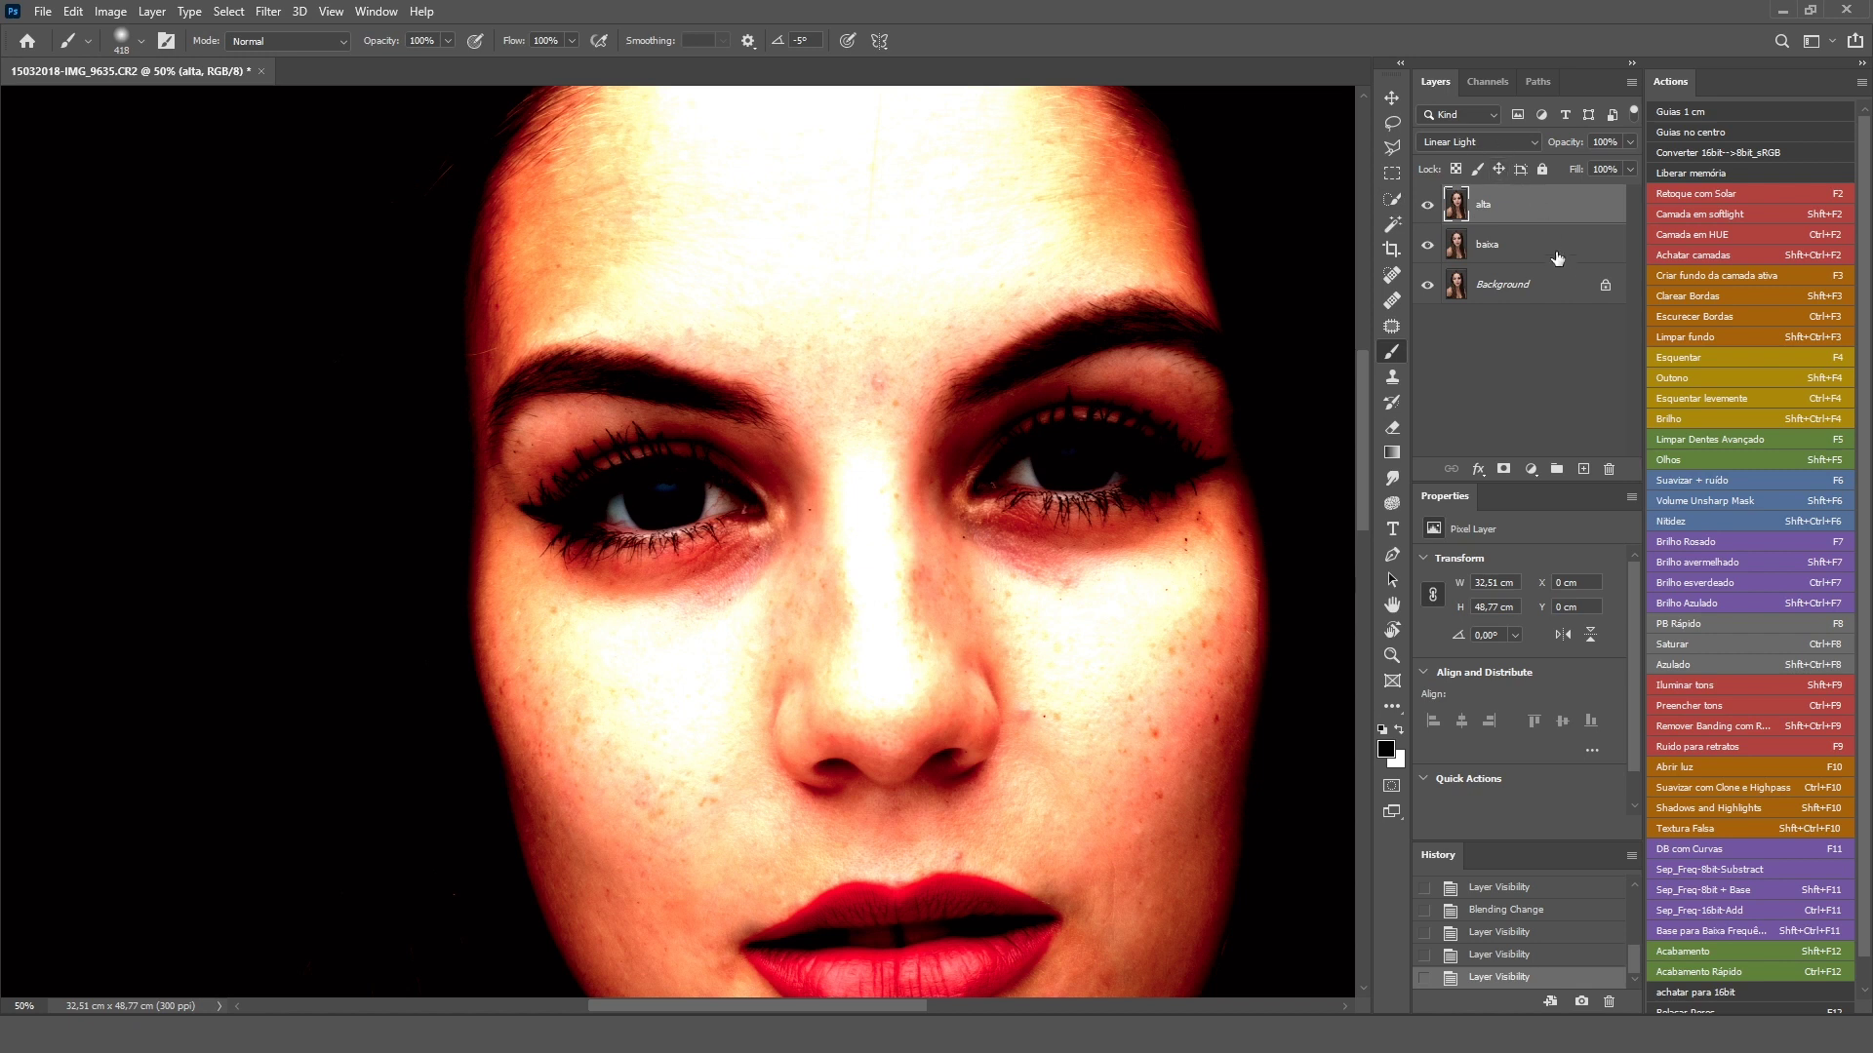
{"action": "left_click", "coordinate": [109, 13]}
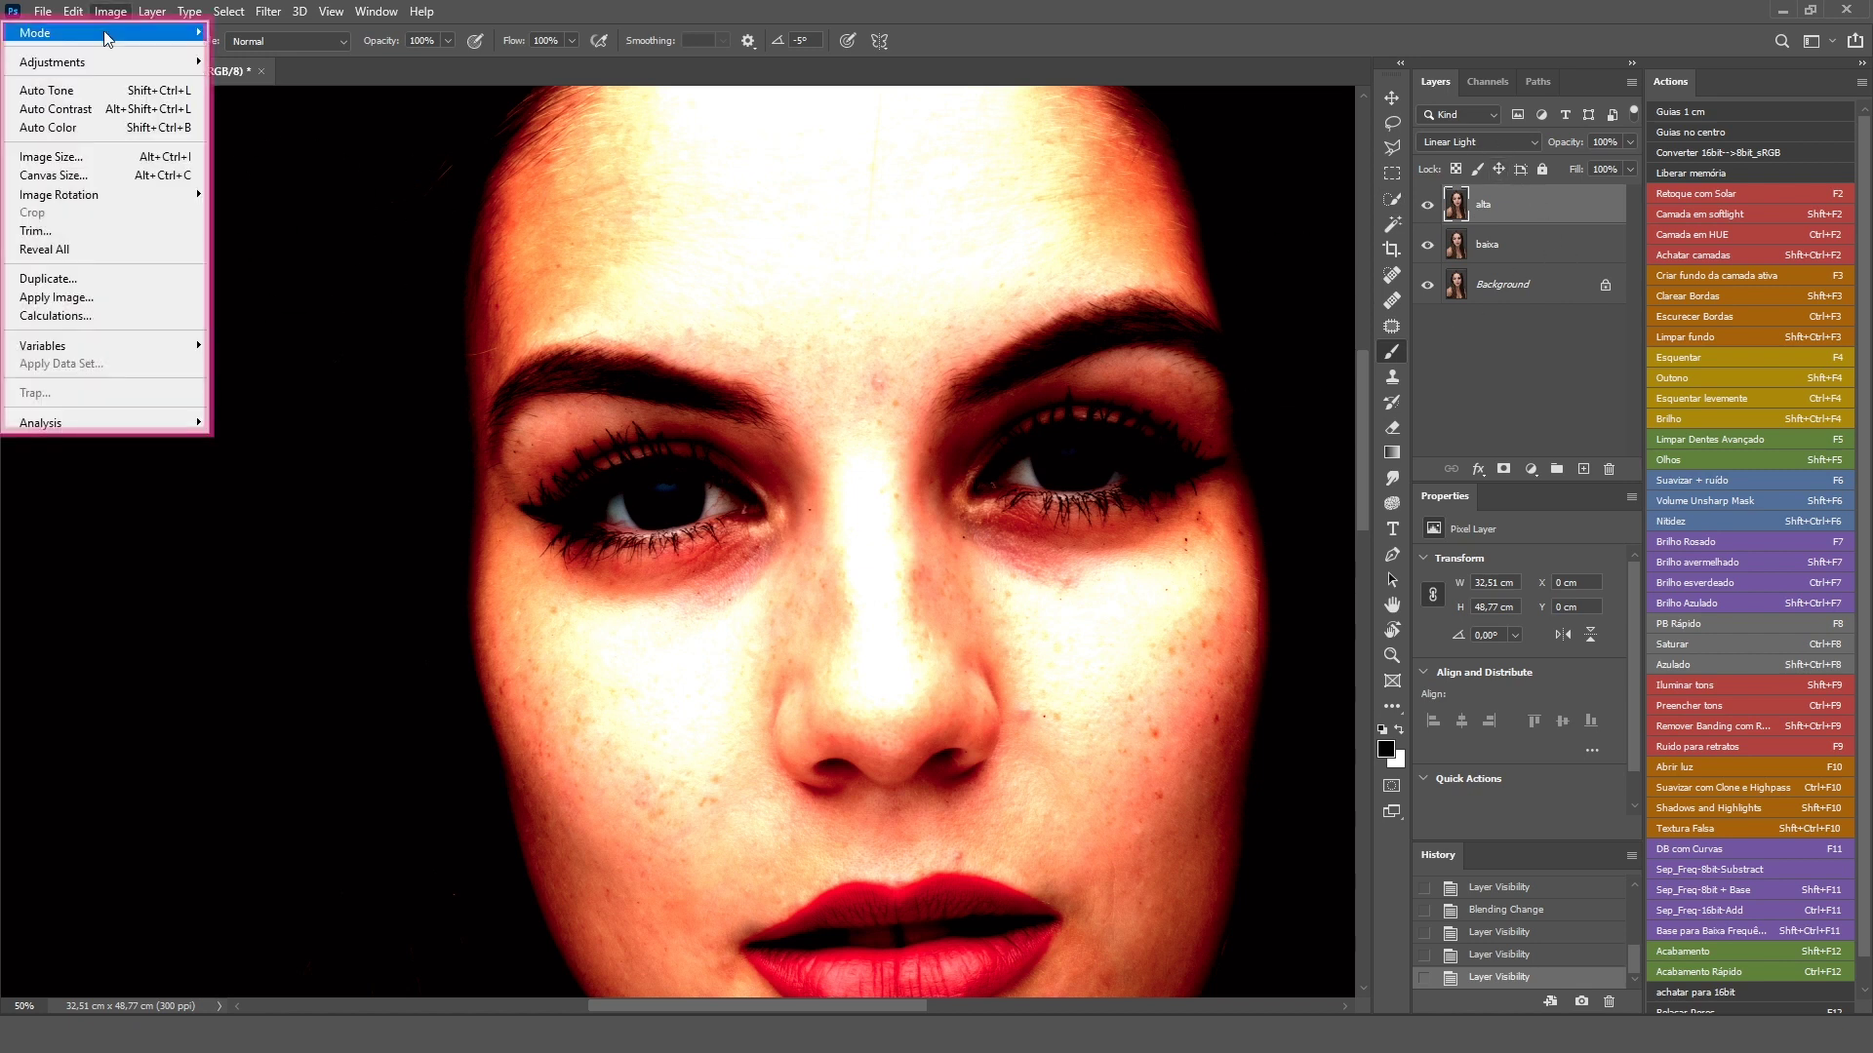
- Open Apply Image, move its window aside, and choose baixa as the source layer
{"action": "left_click", "coordinate": [140, 292]}
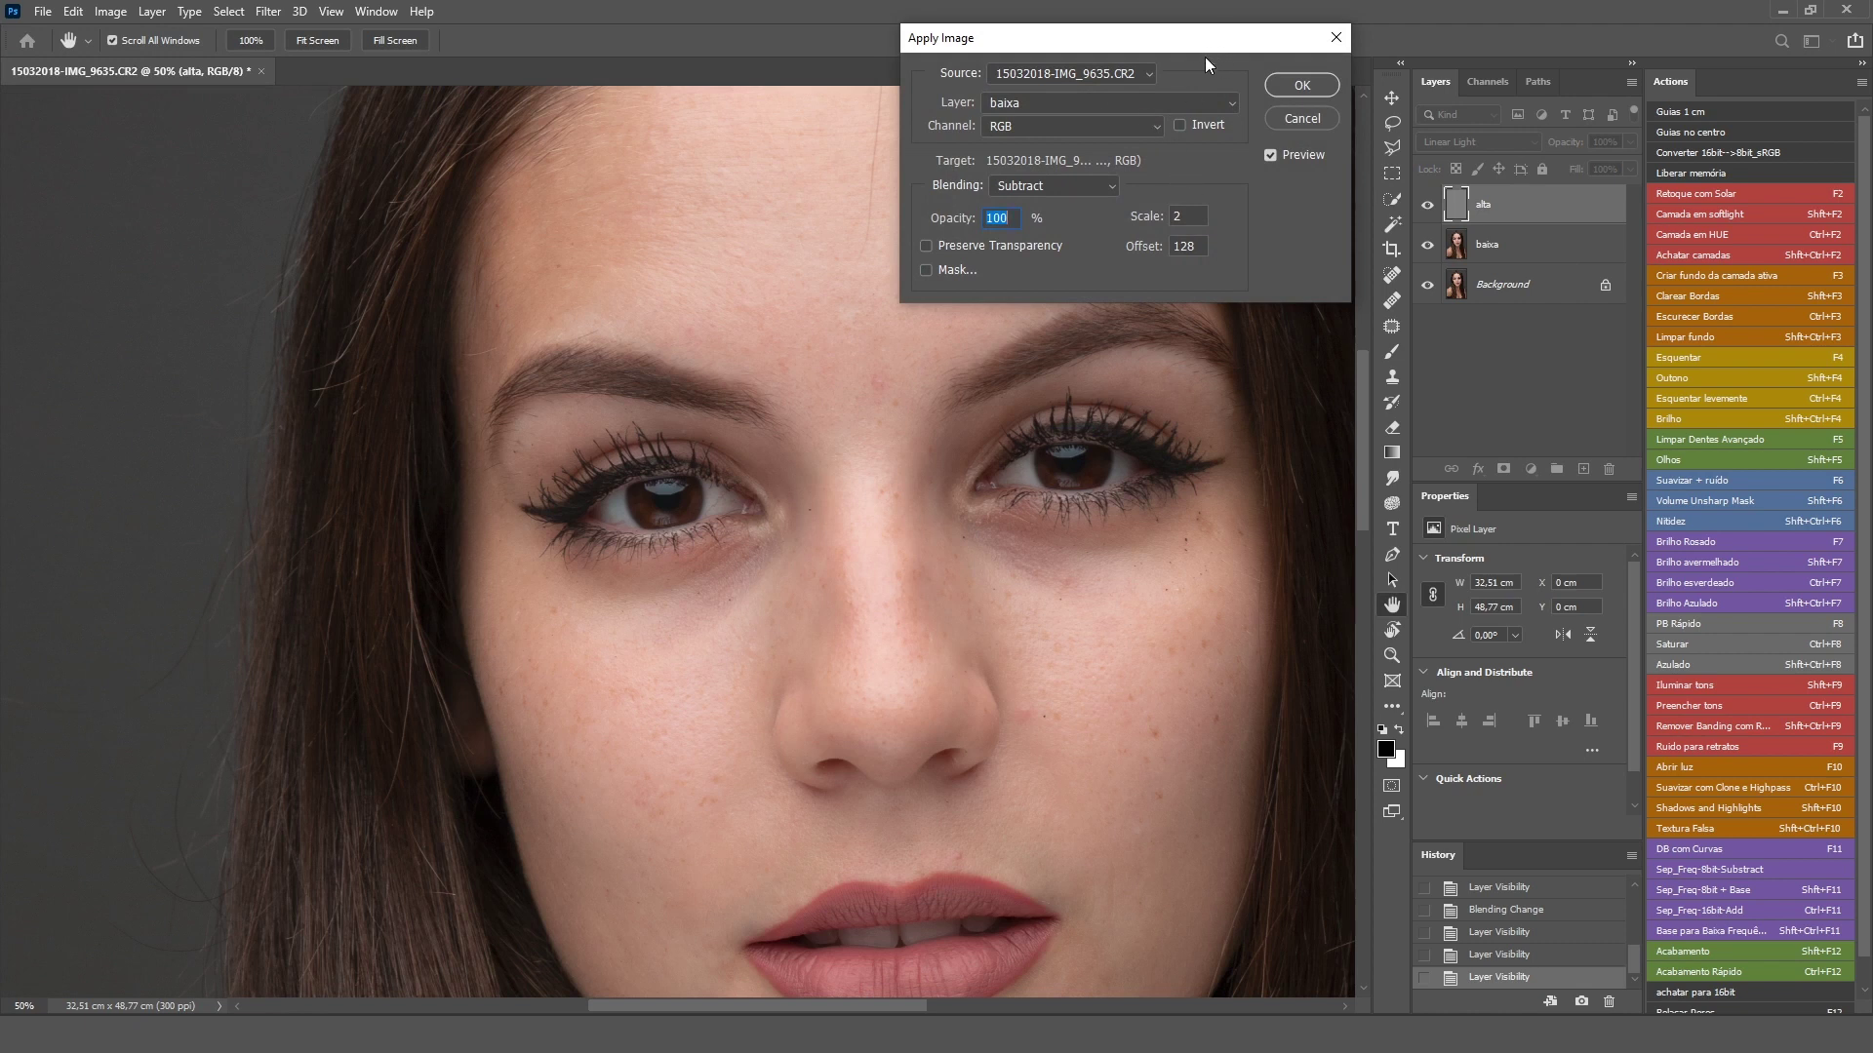
{"action": "mouse_move", "coordinate": [1187, 49]}
{"action": "left_mouse_down"}
{"action": "mouse_move", "coordinate": [471, 242]}
{"action": "mouse_move", "coordinate": [316, 150]}
{"action": "left_mouse_up"}
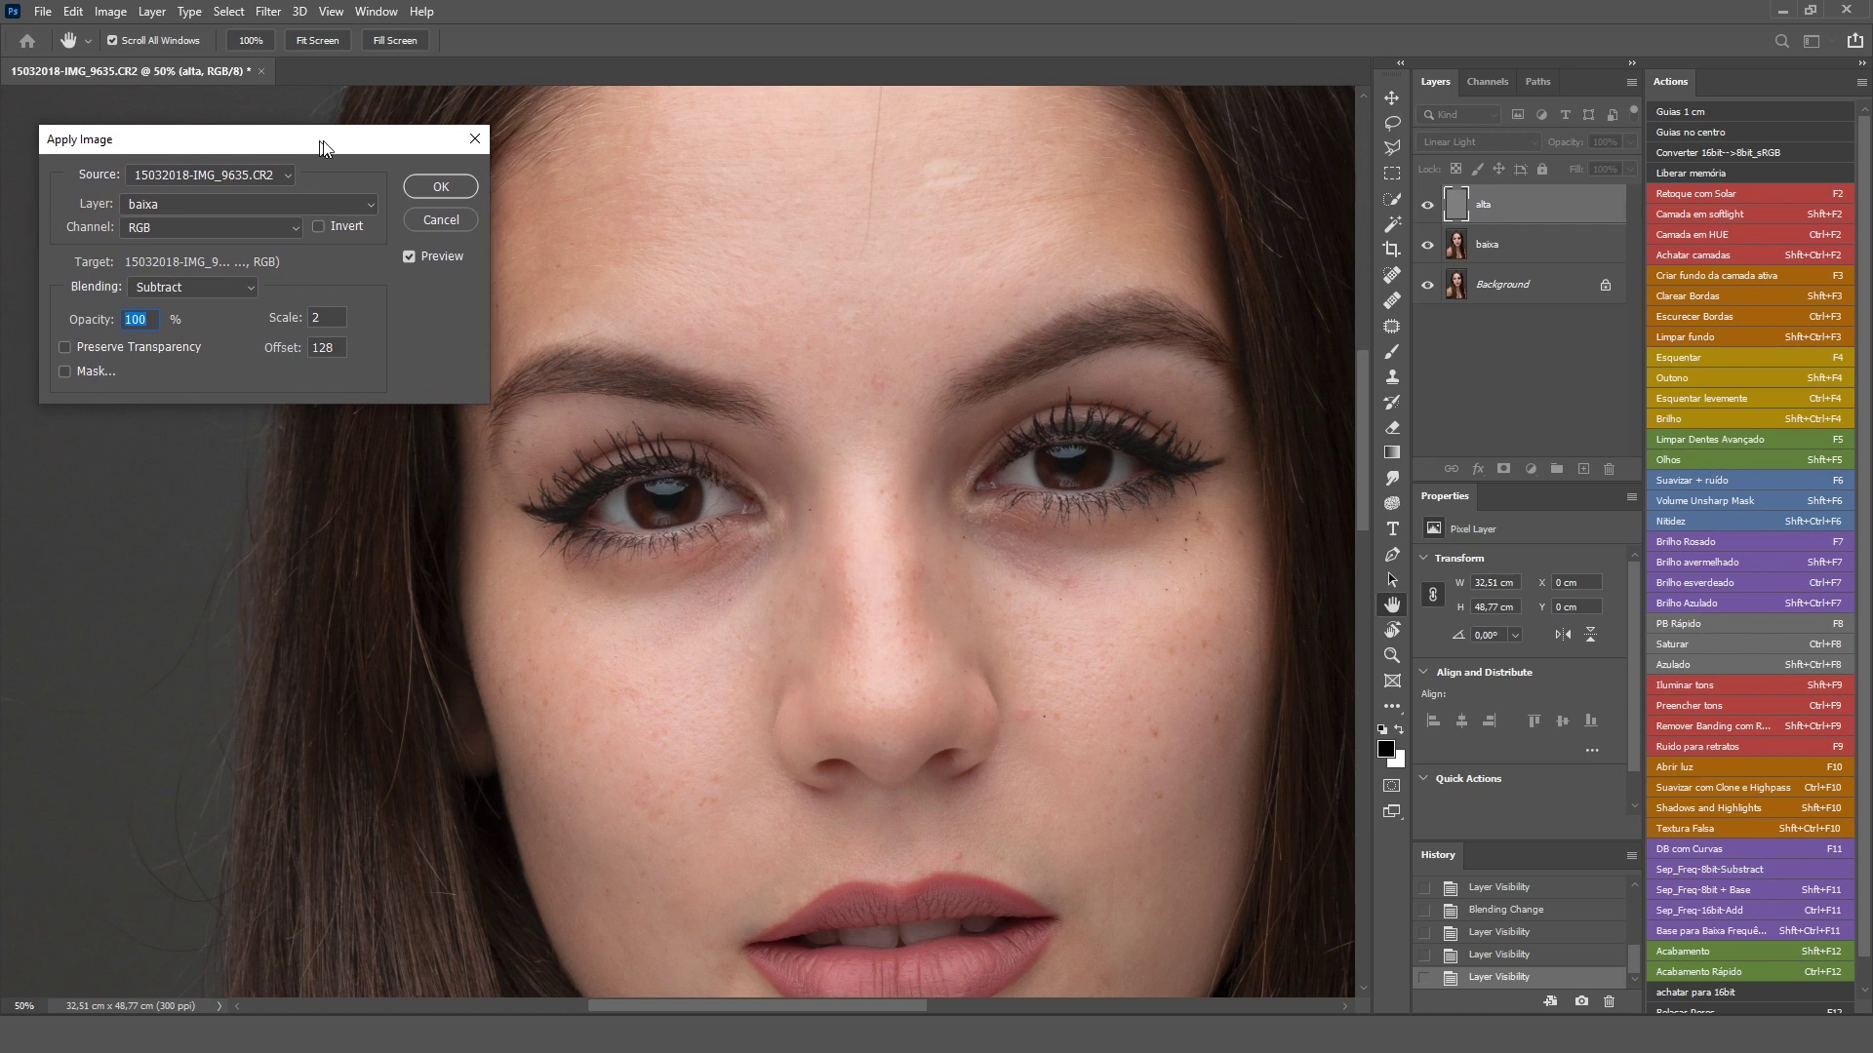
{"action": "left_click_drag", "start_coordinate": [296, 151], "coordinate": [364, 121]}
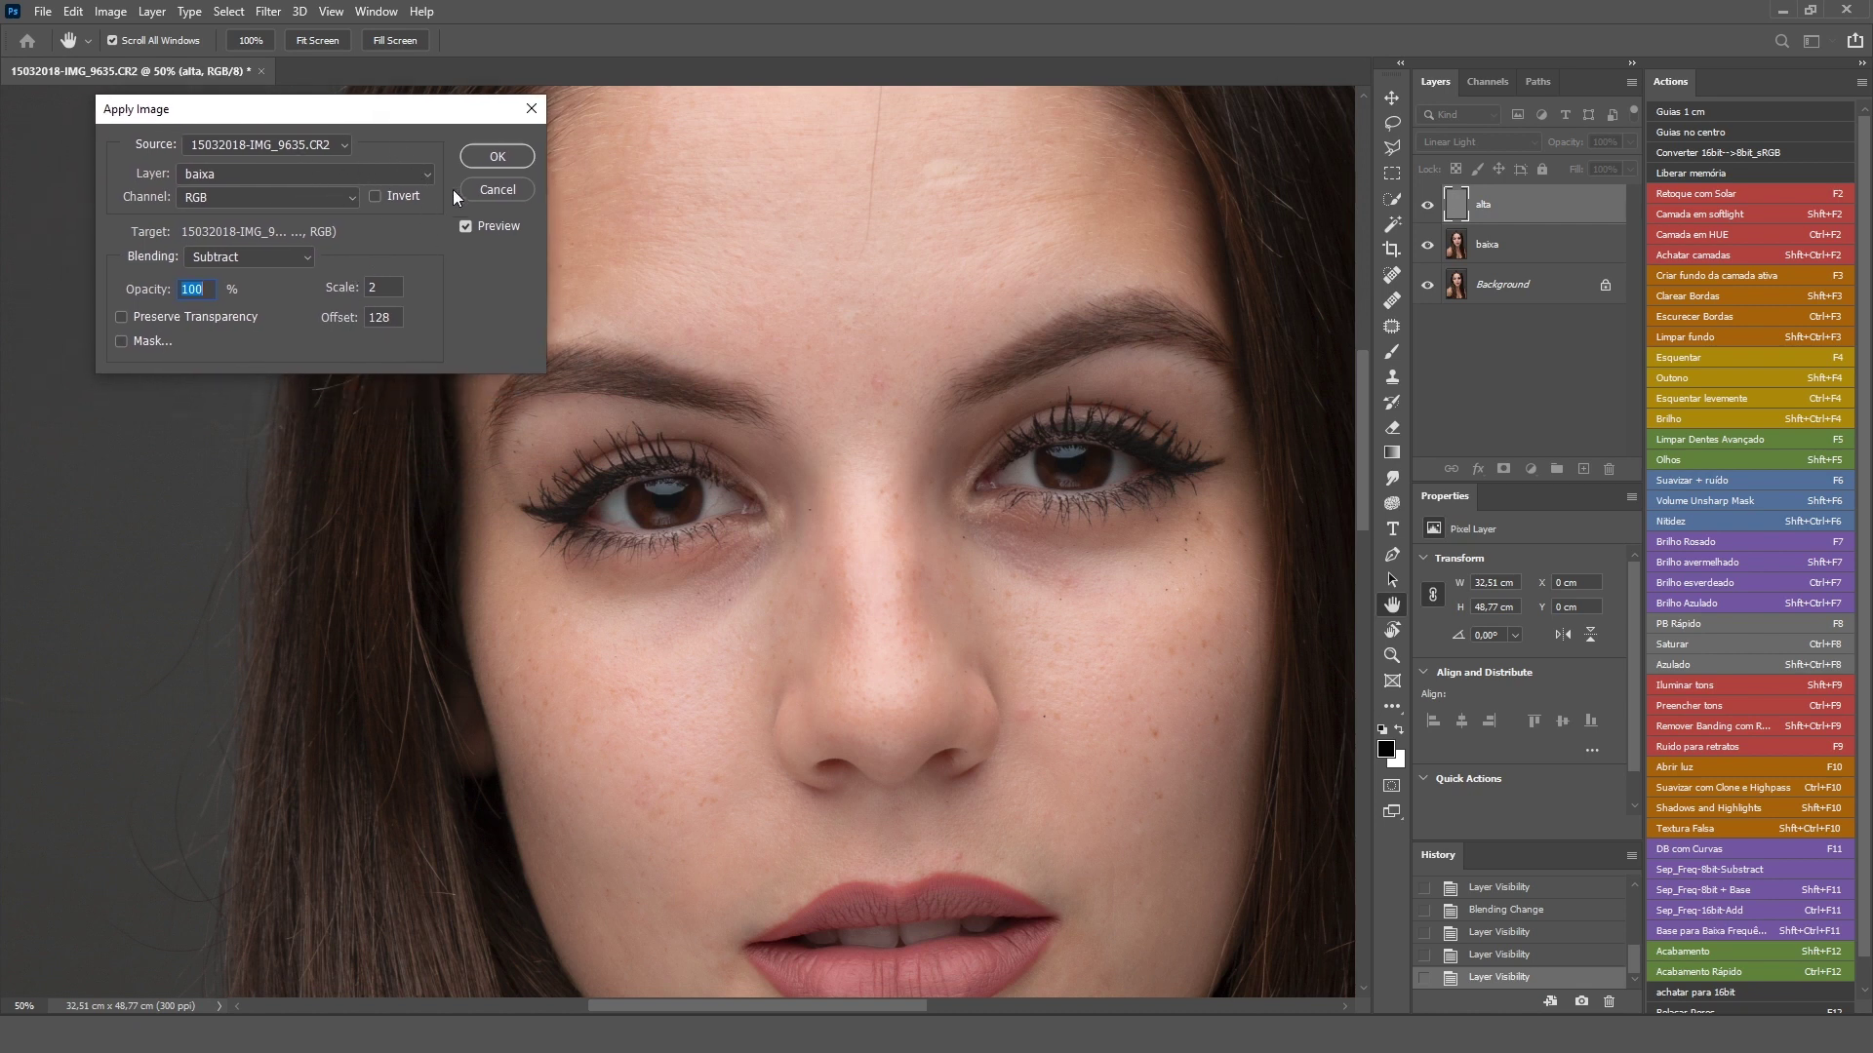
{"action": "left_click", "coordinate": [324, 173]}
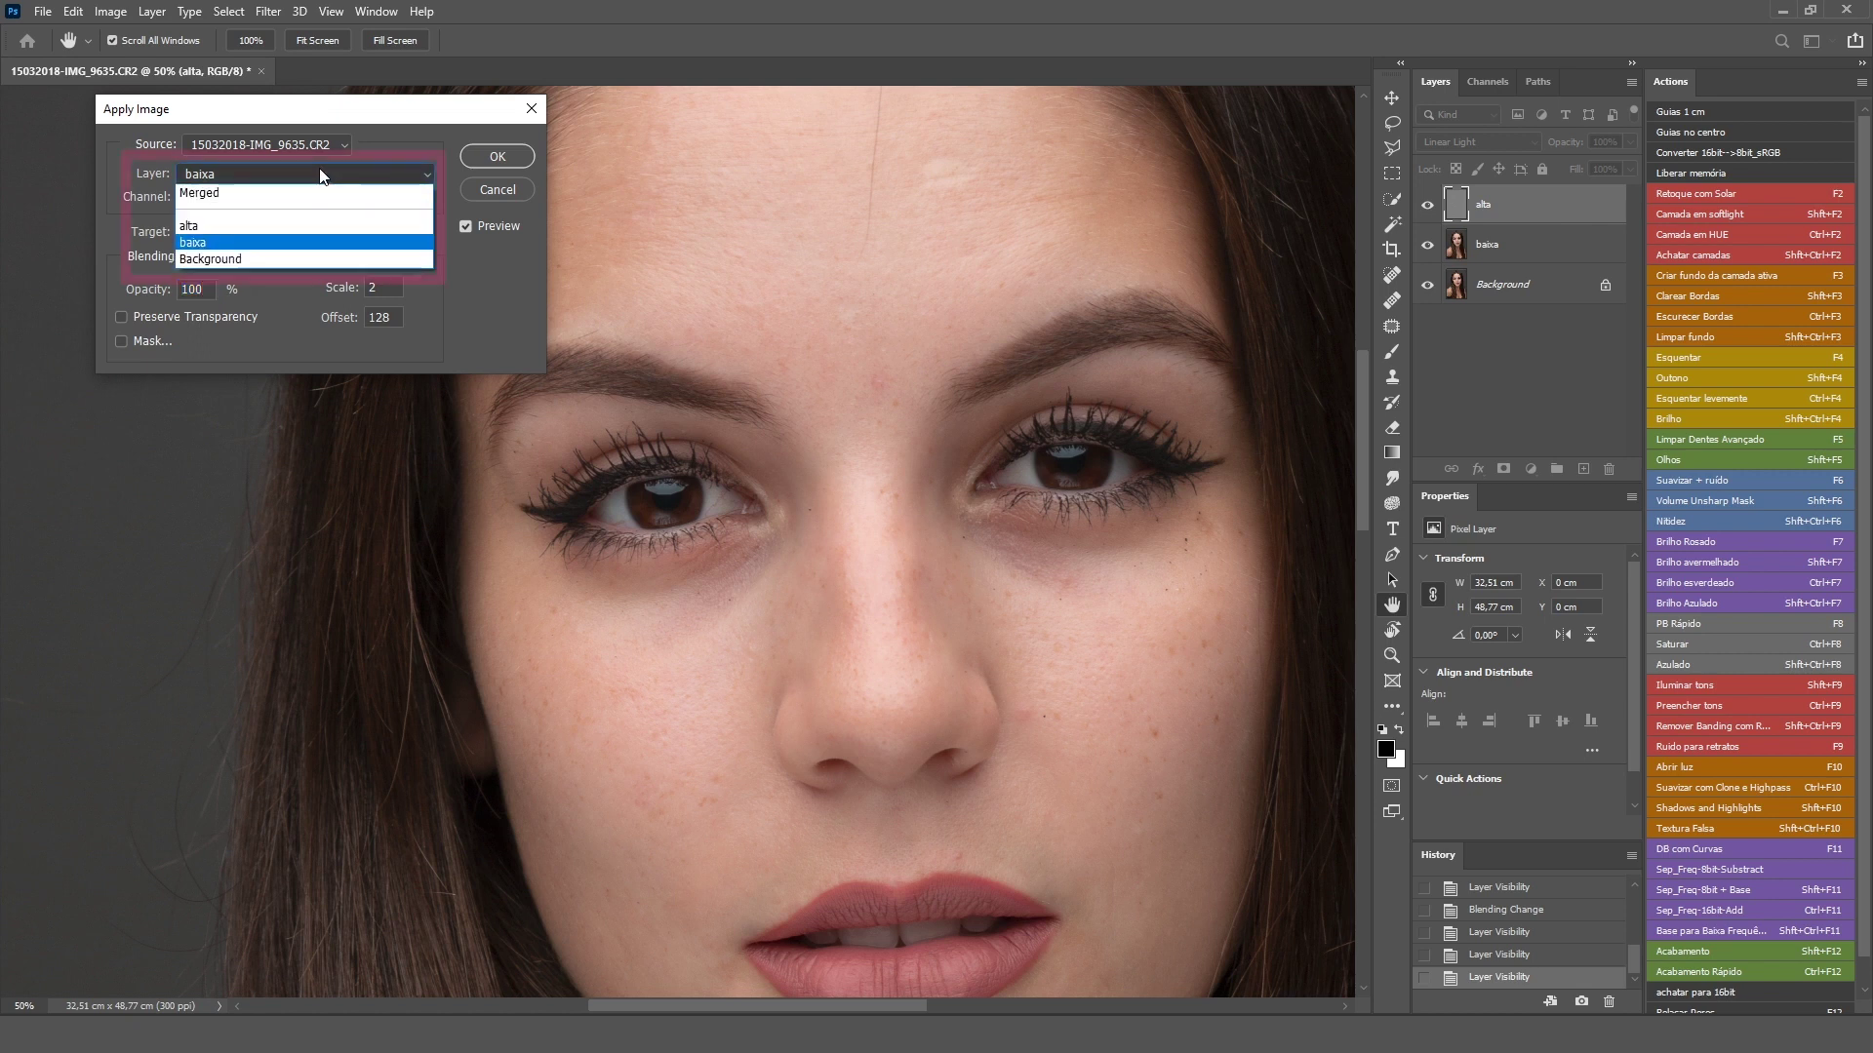
{"action": "left_click", "coordinate": [285, 244]}
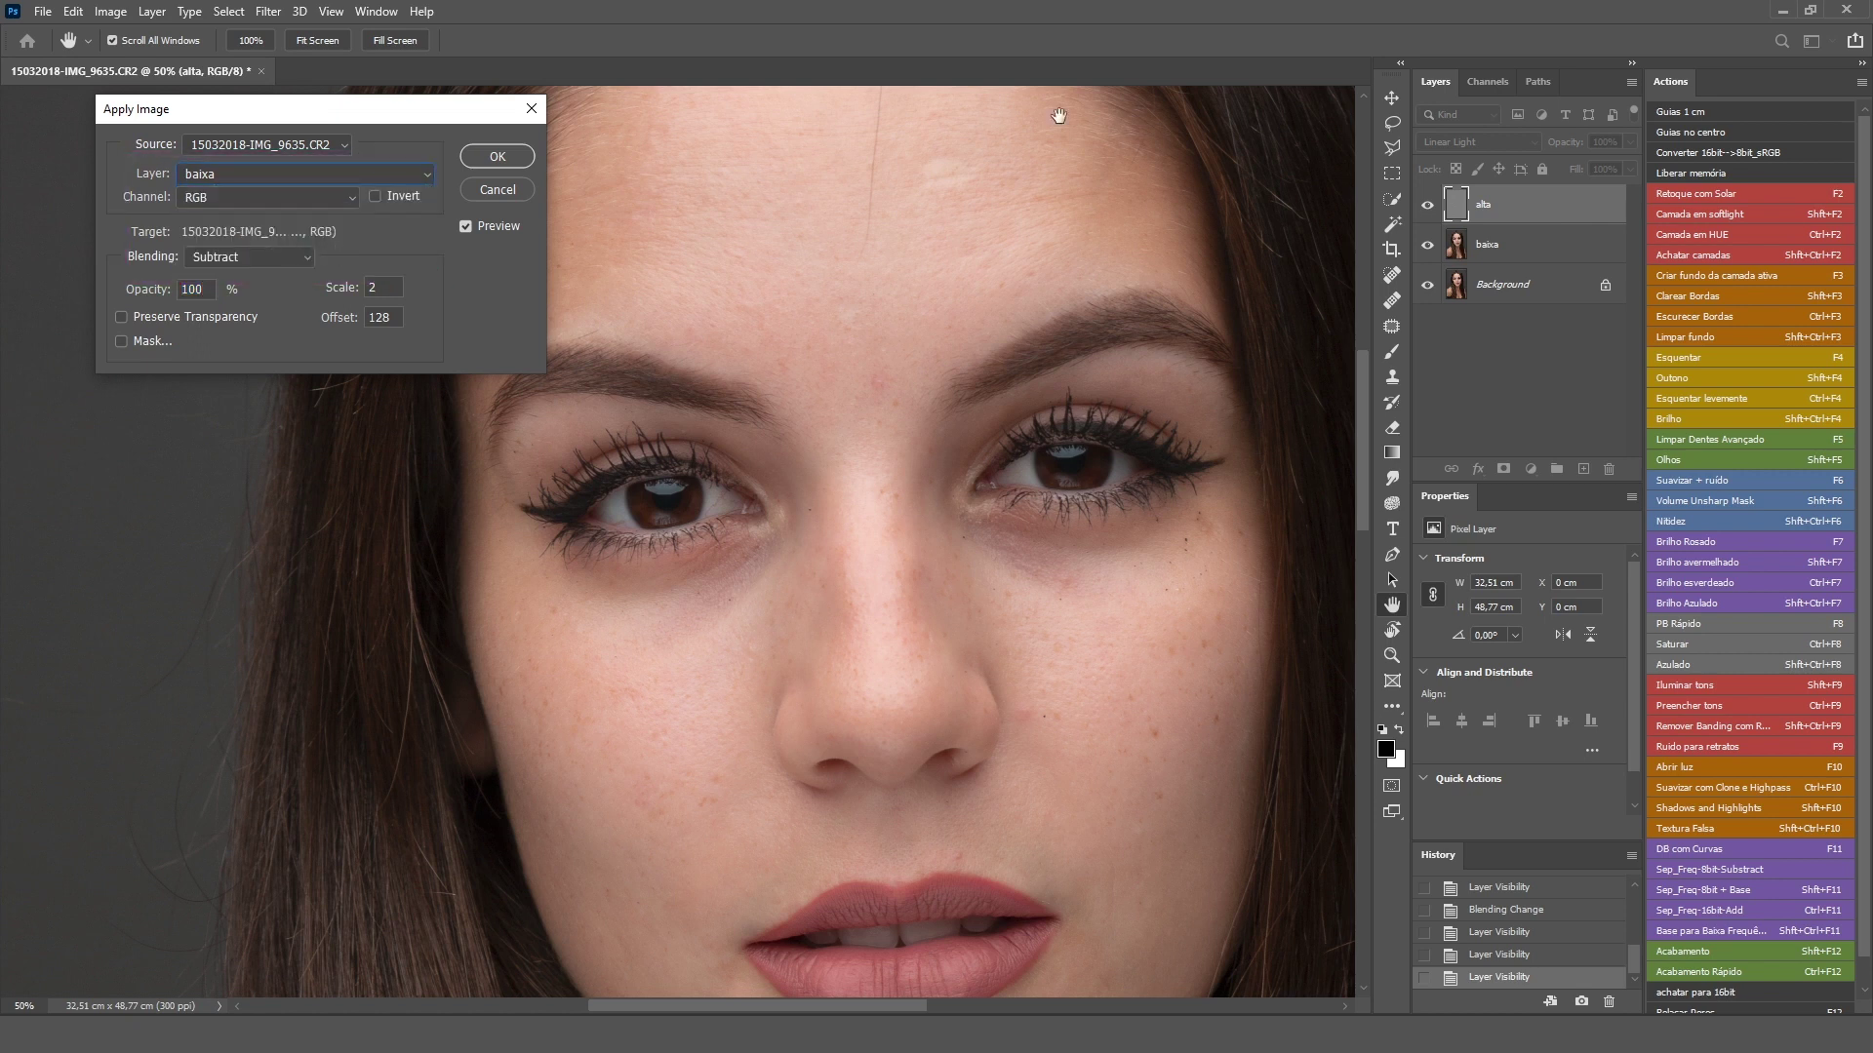
- Apply baixa with Subtract blending, Scale 2 and Offset 128 to alta
{"action": "left_click", "coordinate": [236, 178]}
{"action": "left_click", "coordinate": [236, 189]}
{"action": "left_click", "coordinate": [255, 173]}
{"action": "left_click", "coordinate": [251, 167]}
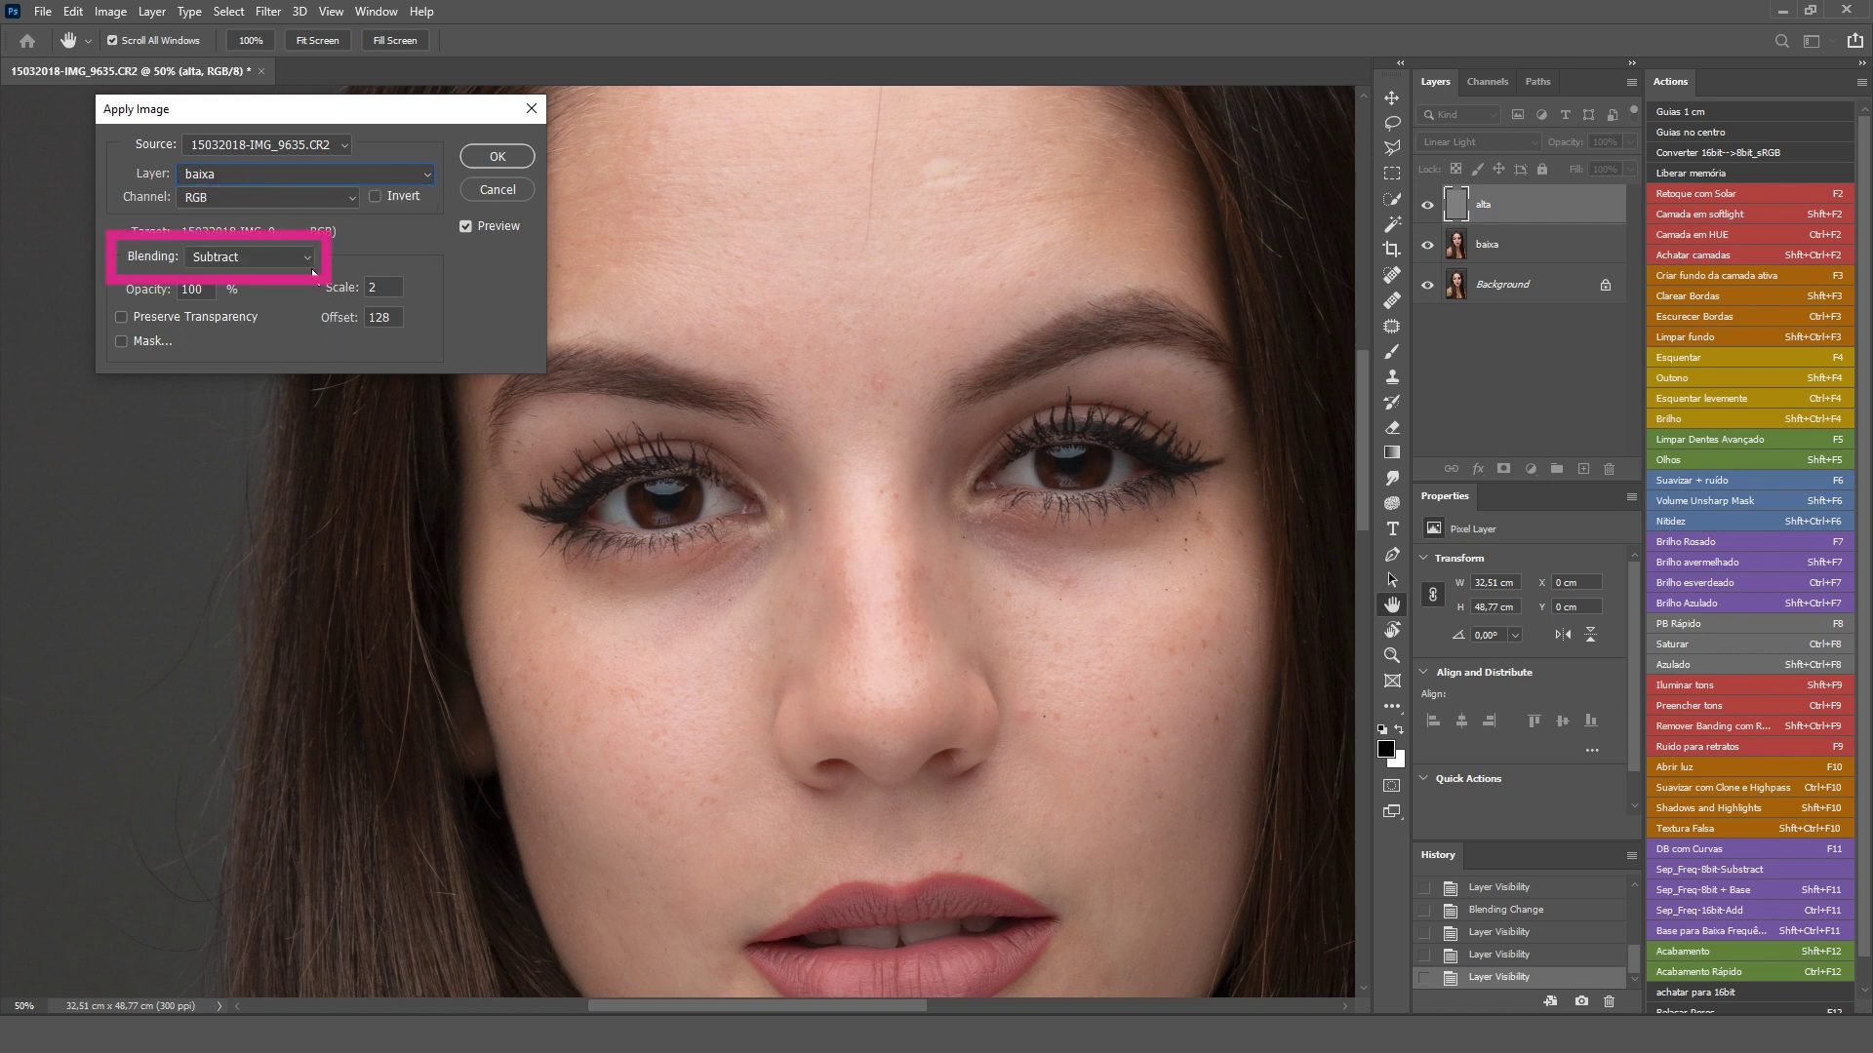
{"action": "left_click", "coordinate": [304, 263]}
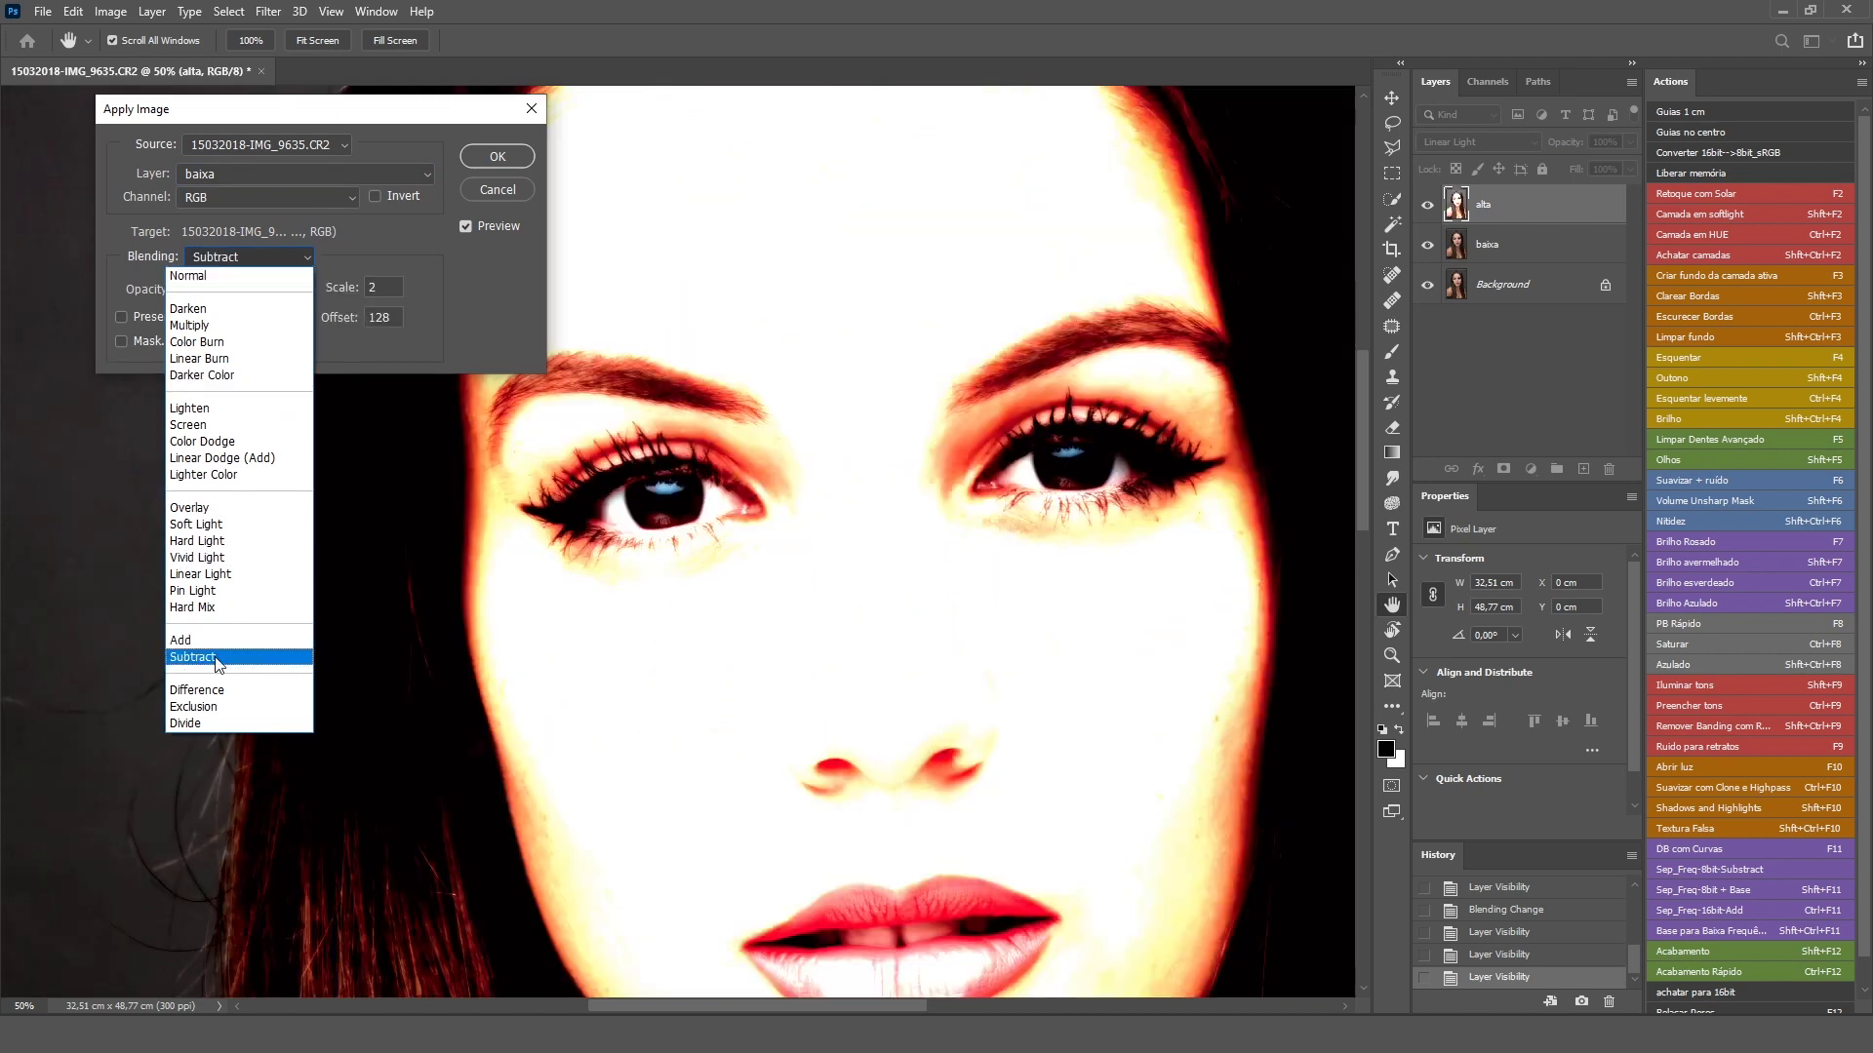
{"action": "left_click", "coordinate": [221, 648]}
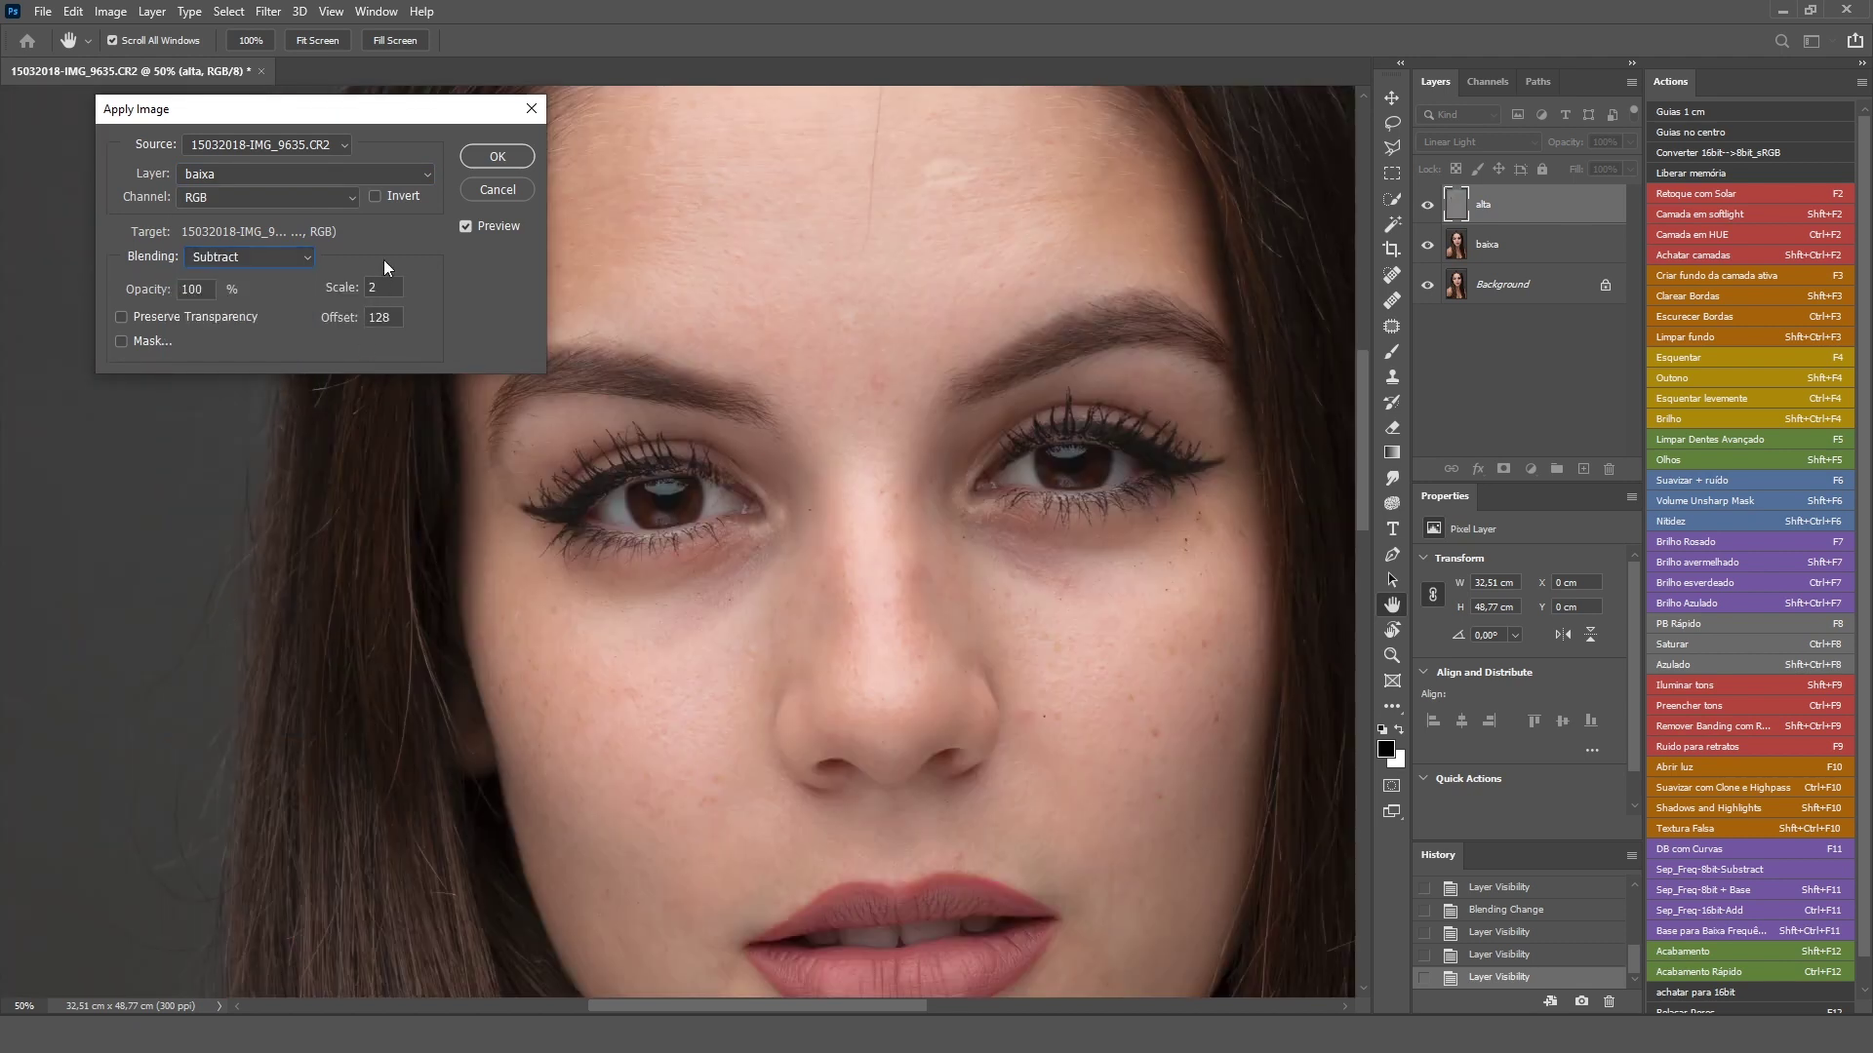
{"action": "double_click", "coordinate": [382, 320]}
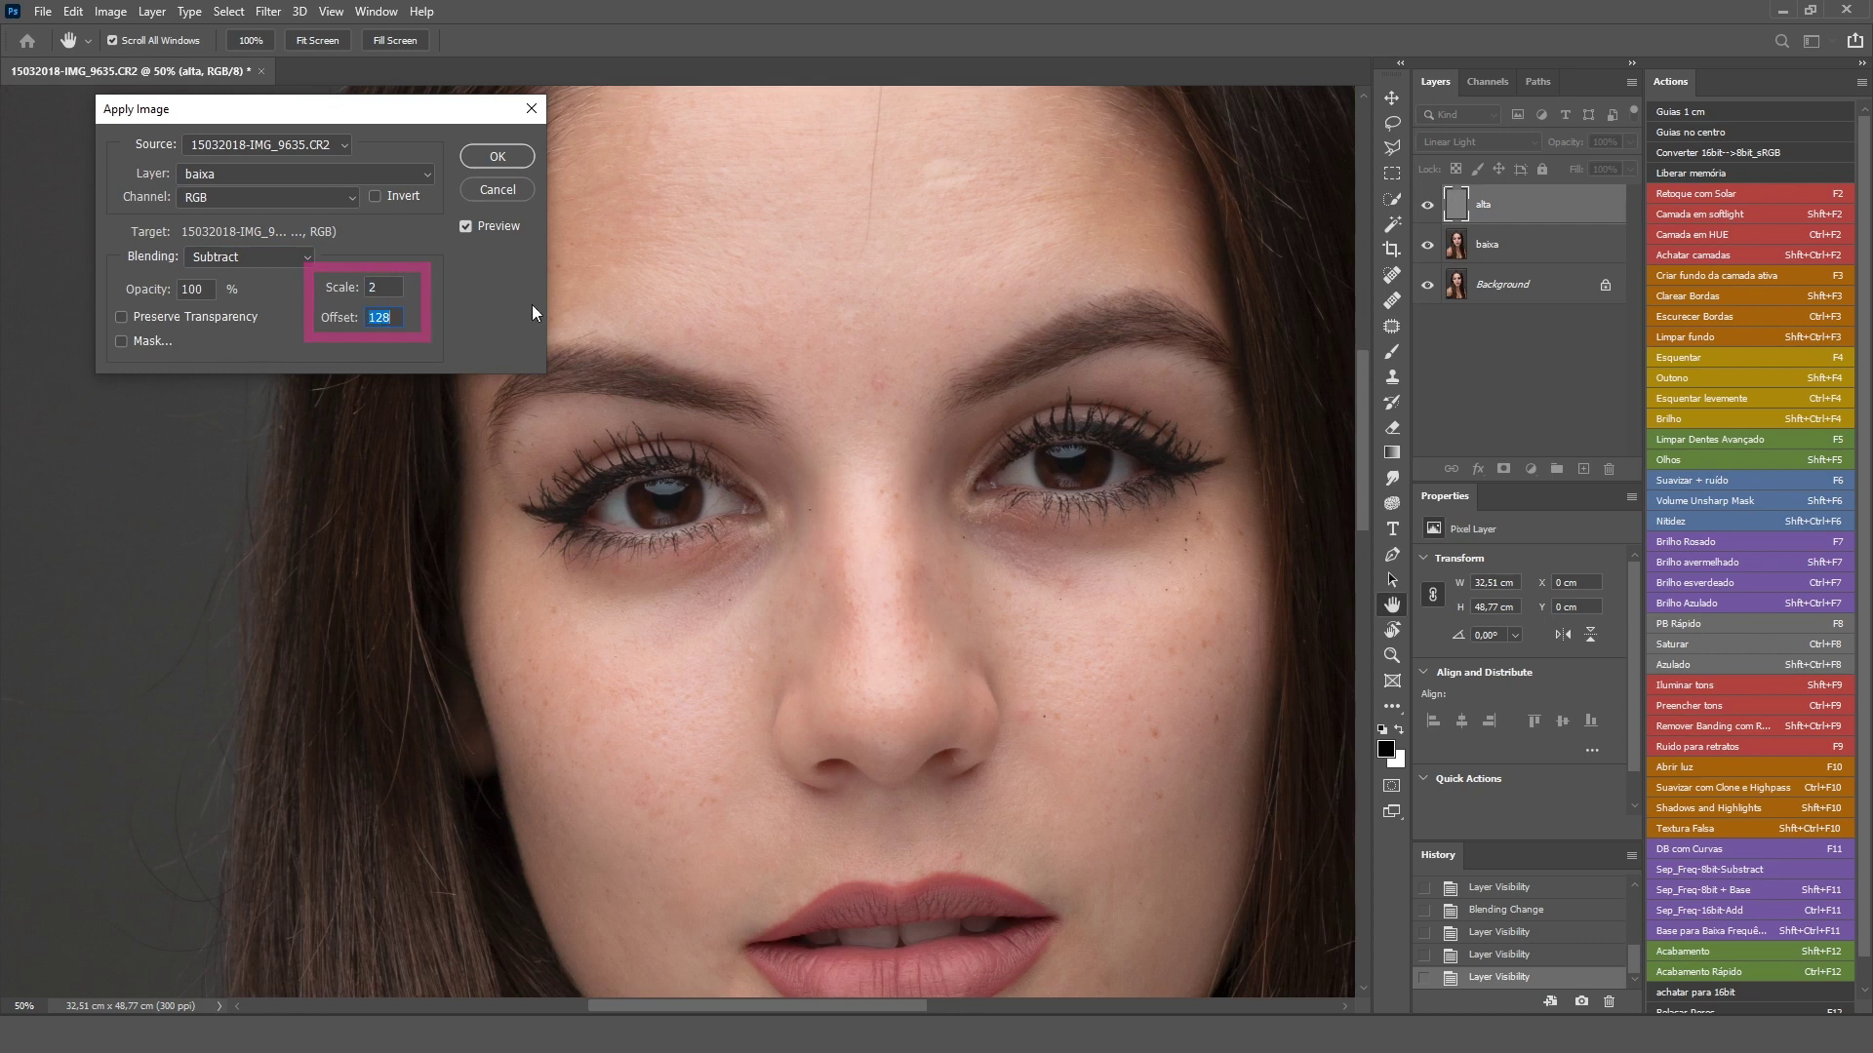
{"action": "left_click", "coordinate": [498, 157]}
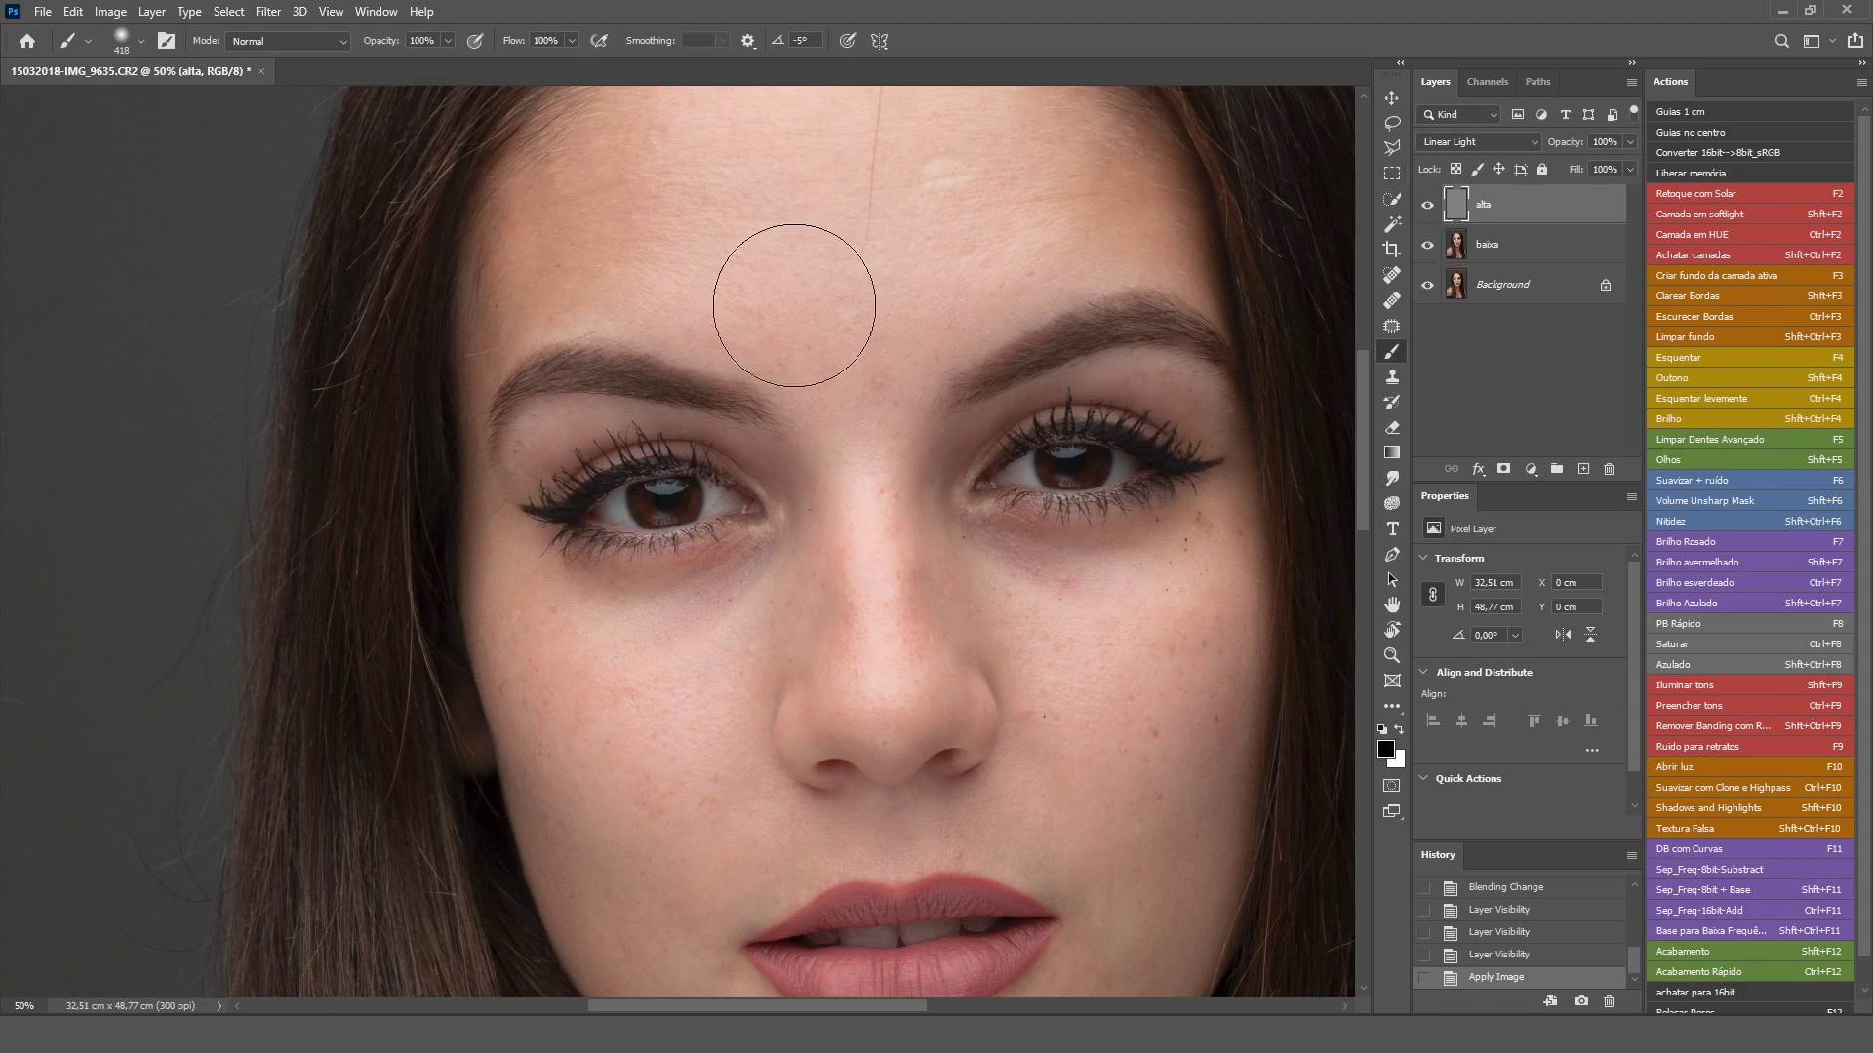
- Inspect the detail layer alone, then leave alta and baixa visible with Background hidden
{"action": "left_click", "coordinate": [1425, 252]}
{"action": "left_click", "coordinate": [1424, 204]}
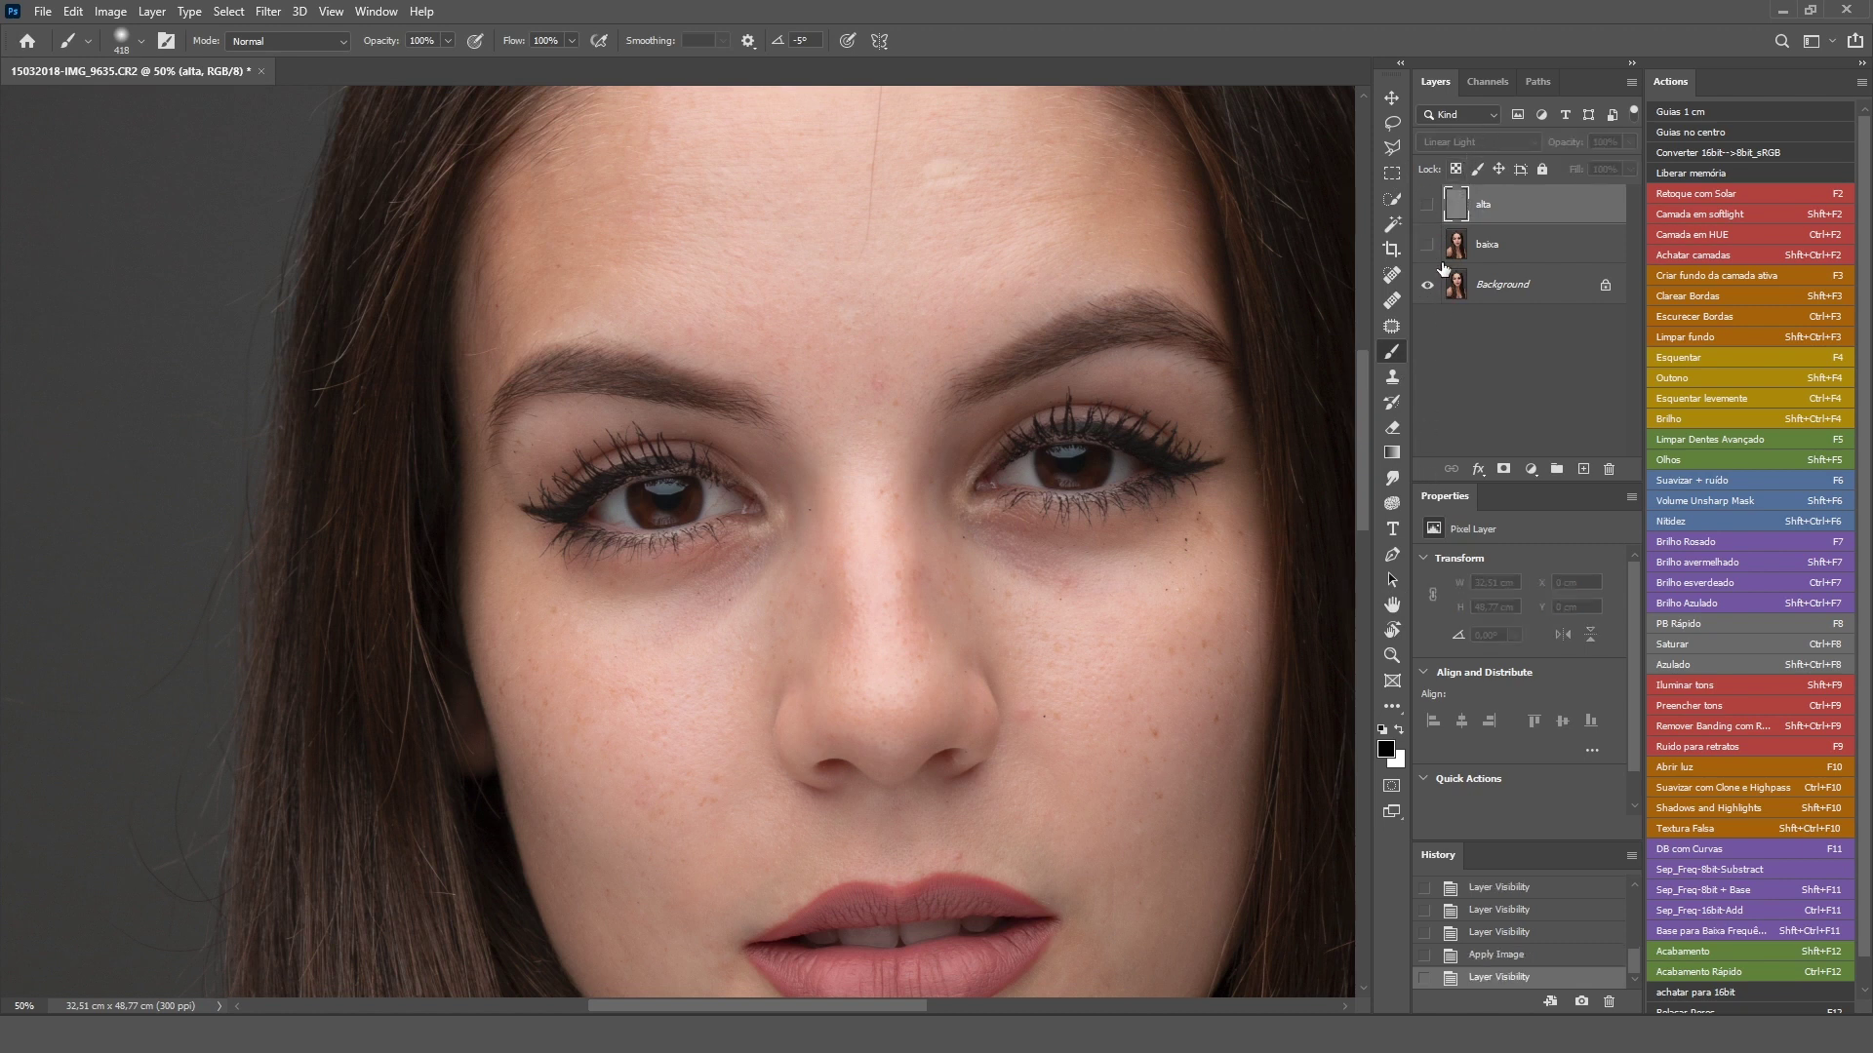
{"action": "left_click", "coordinate": [1426, 204]}
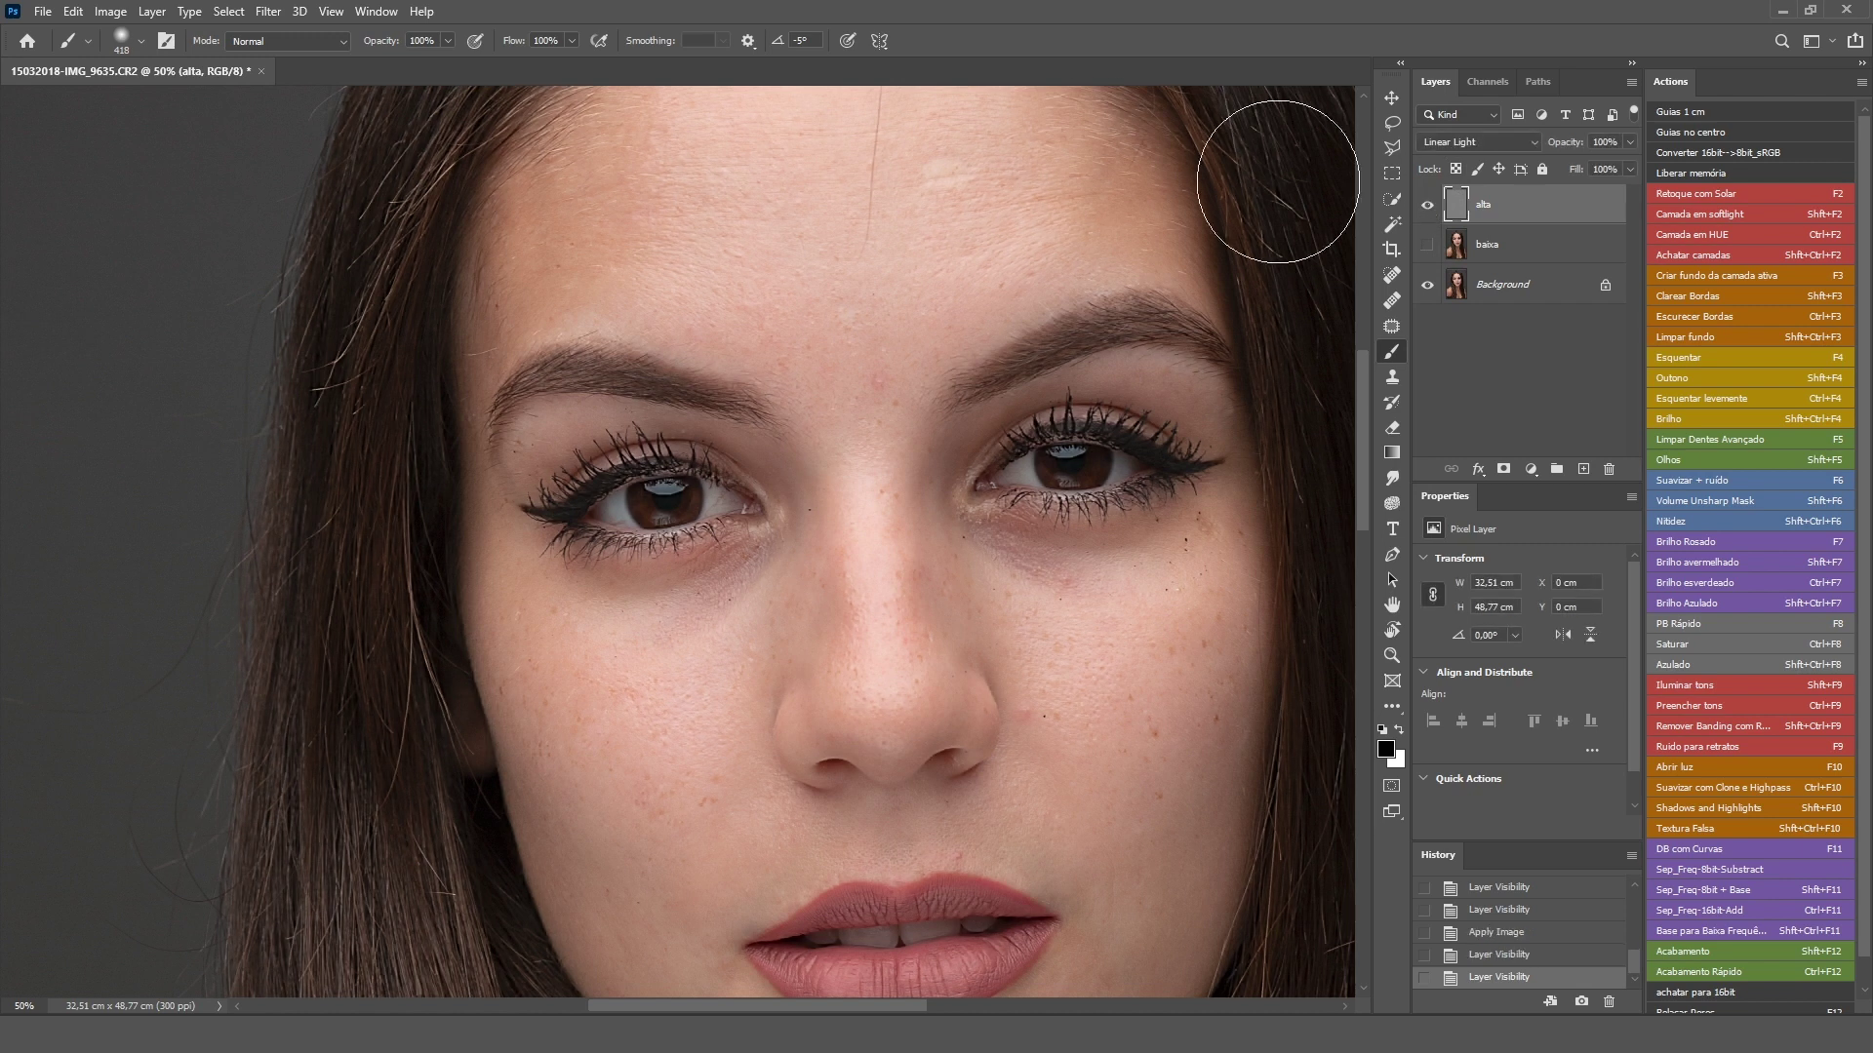
{"action": "left_click", "coordinate": [1427, 284]}
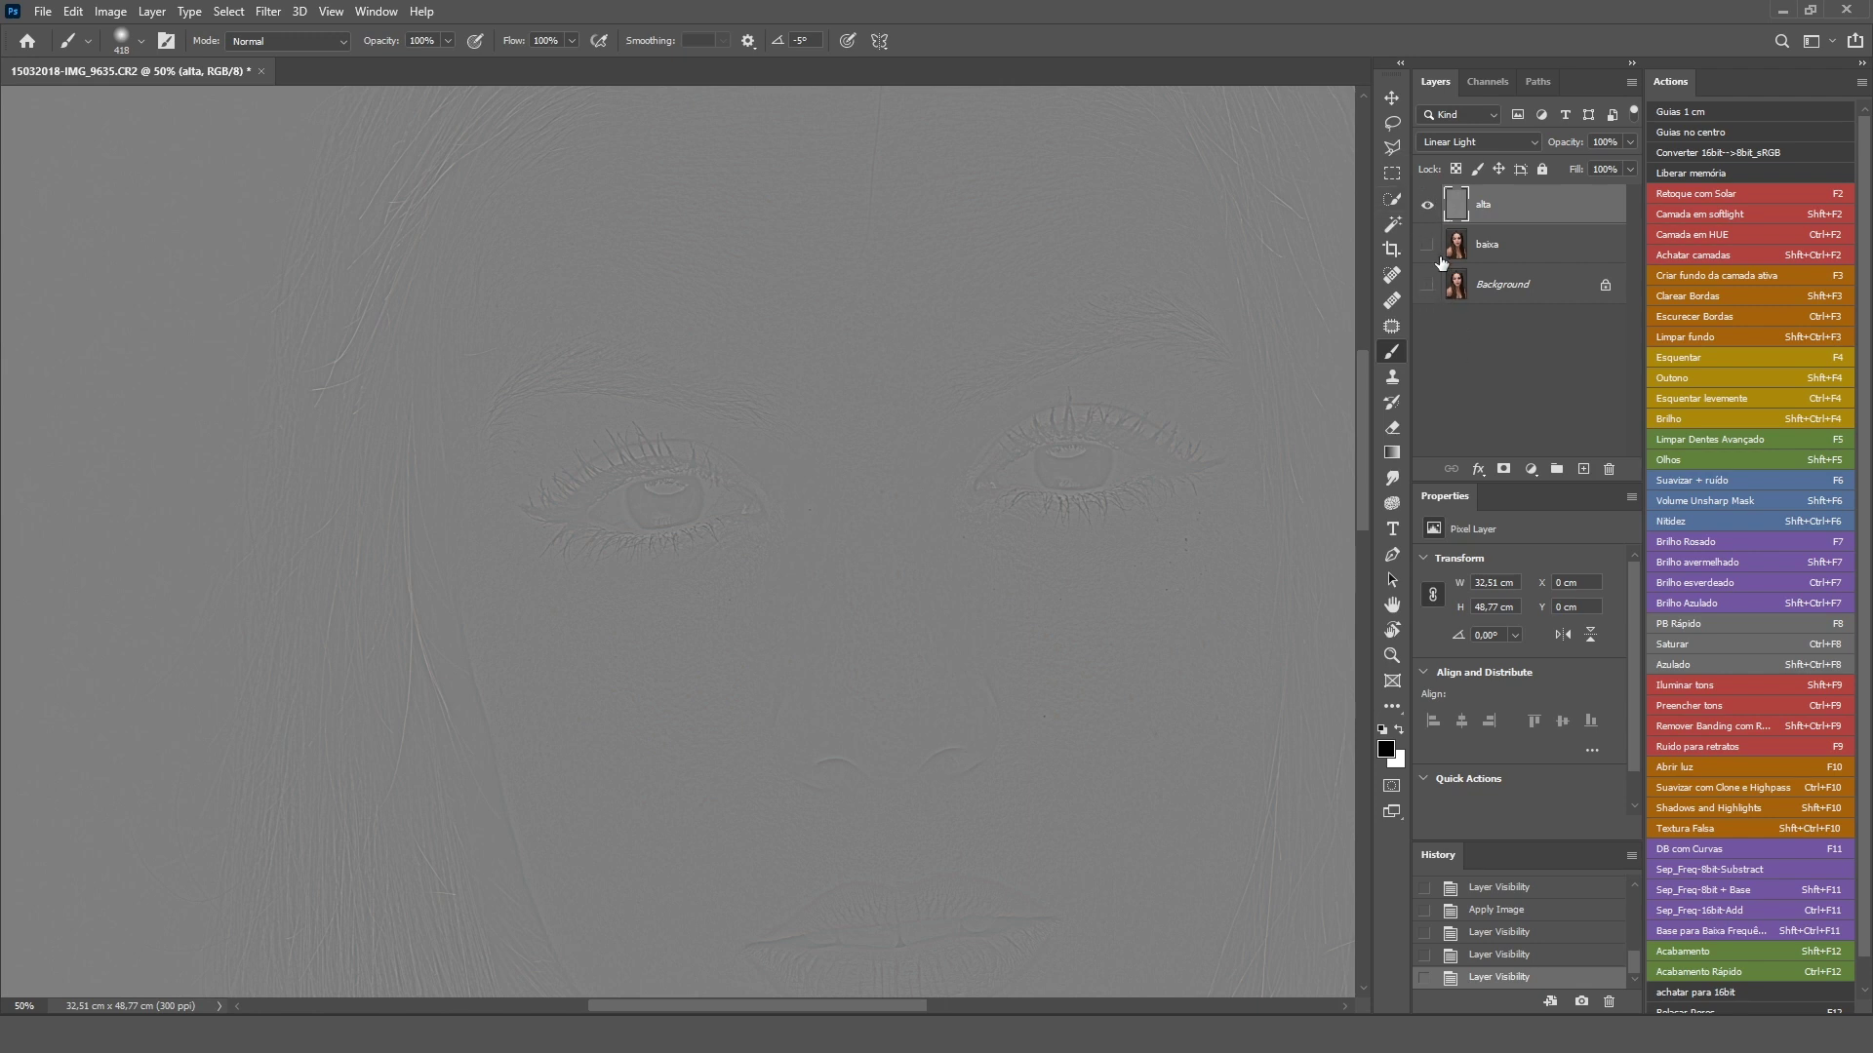
{"action": "left_click", "coordinate": [1428, 245]}
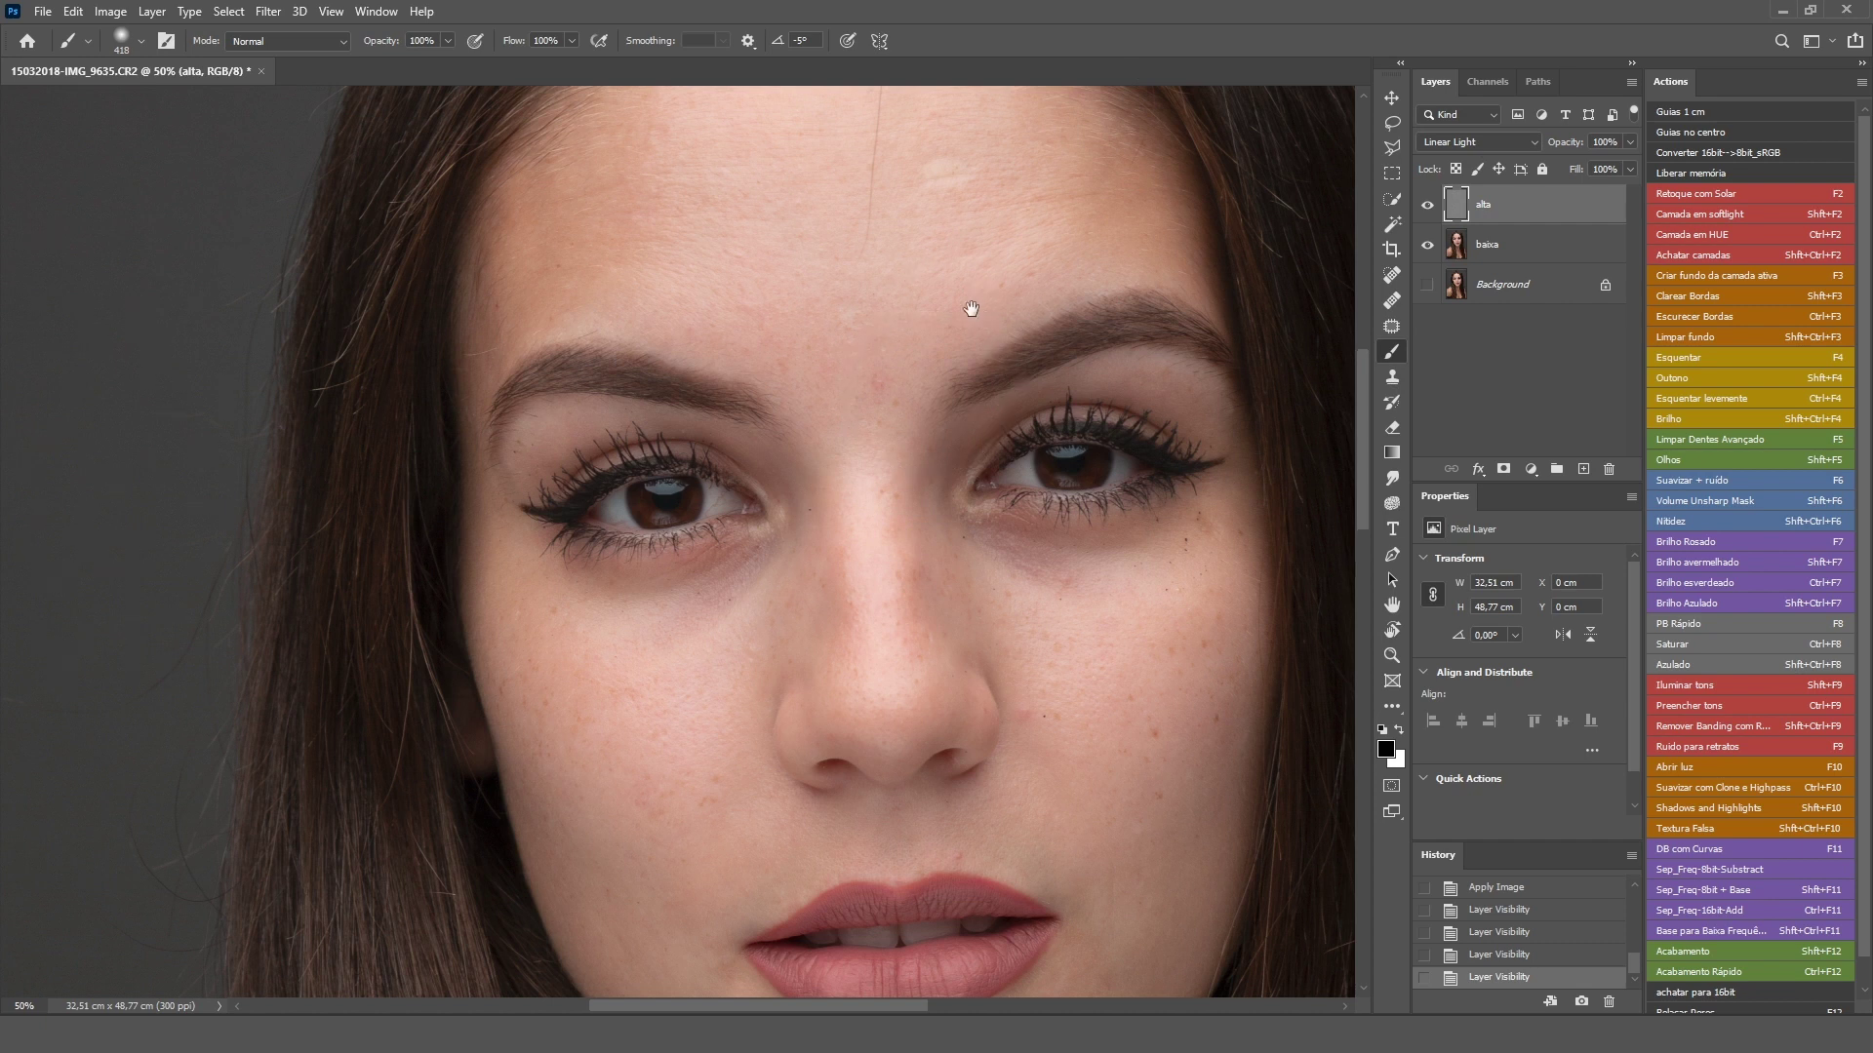
- Hide the alta detail layer and select the blurred baixa layer for editing
{"action": "mouse_move", "coordinate": [970, 308]}
{"action": "left_mouse_down"}
{"action": "mouse_move", "coordinate": [936, 389]}
{"action": "mouse_move", "coordinate": [927, 289]}
{"action": "mouse_move", "coordinate": [952, 306]}
{"action": "left_mouse_up"}
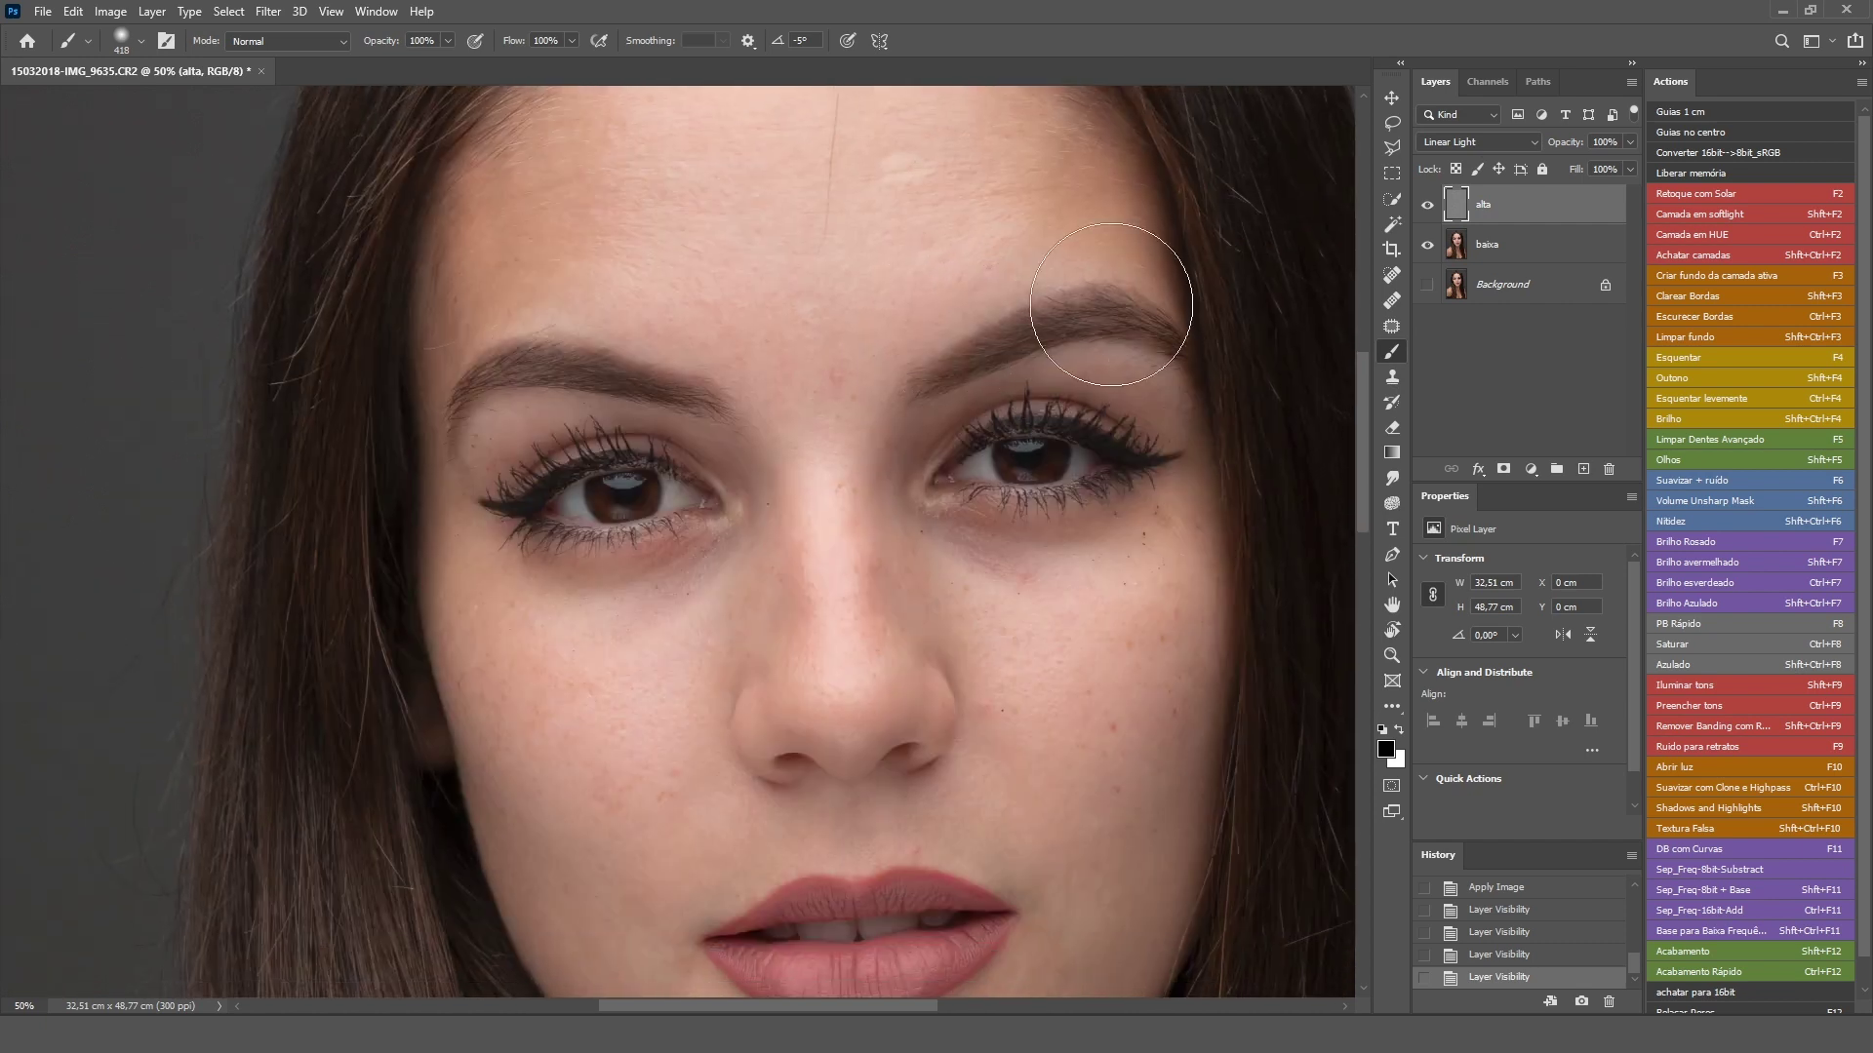
{"action": "key", "text": "ctrl+plus"}
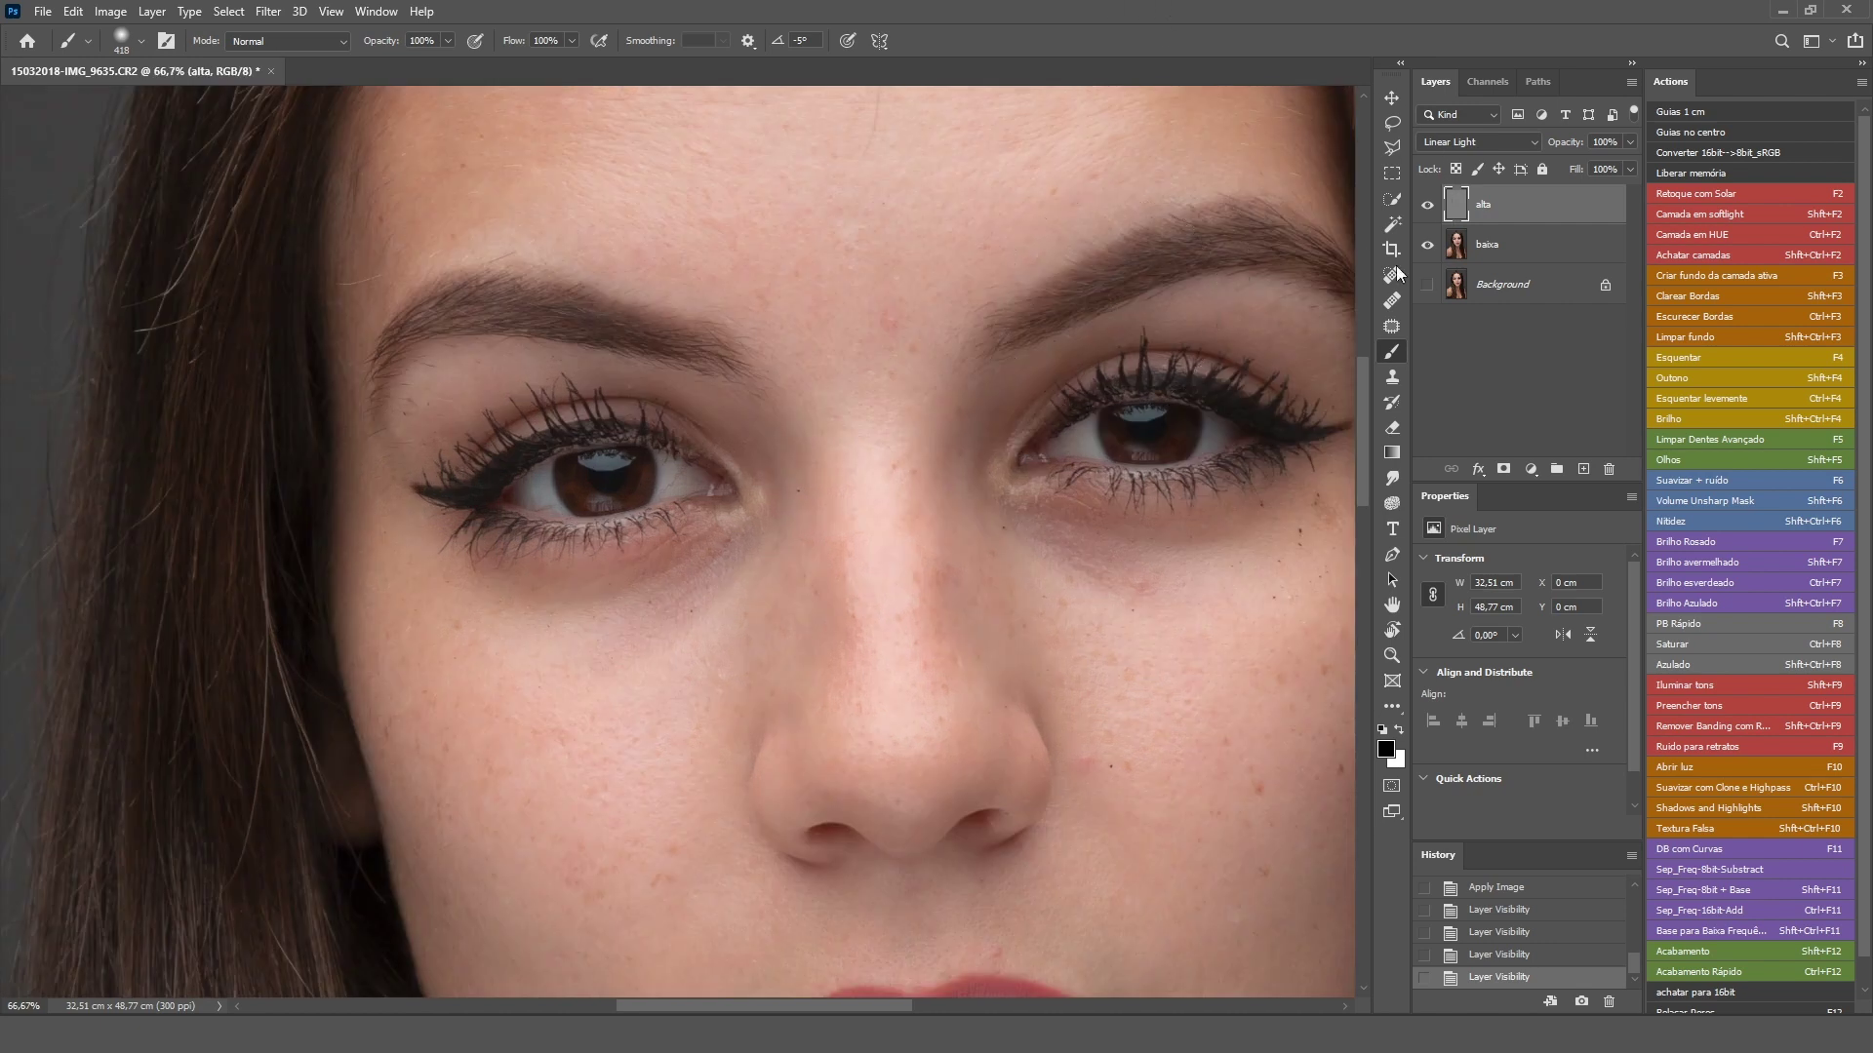
{"action": "left_click", "coordinate": [1428, 204]}
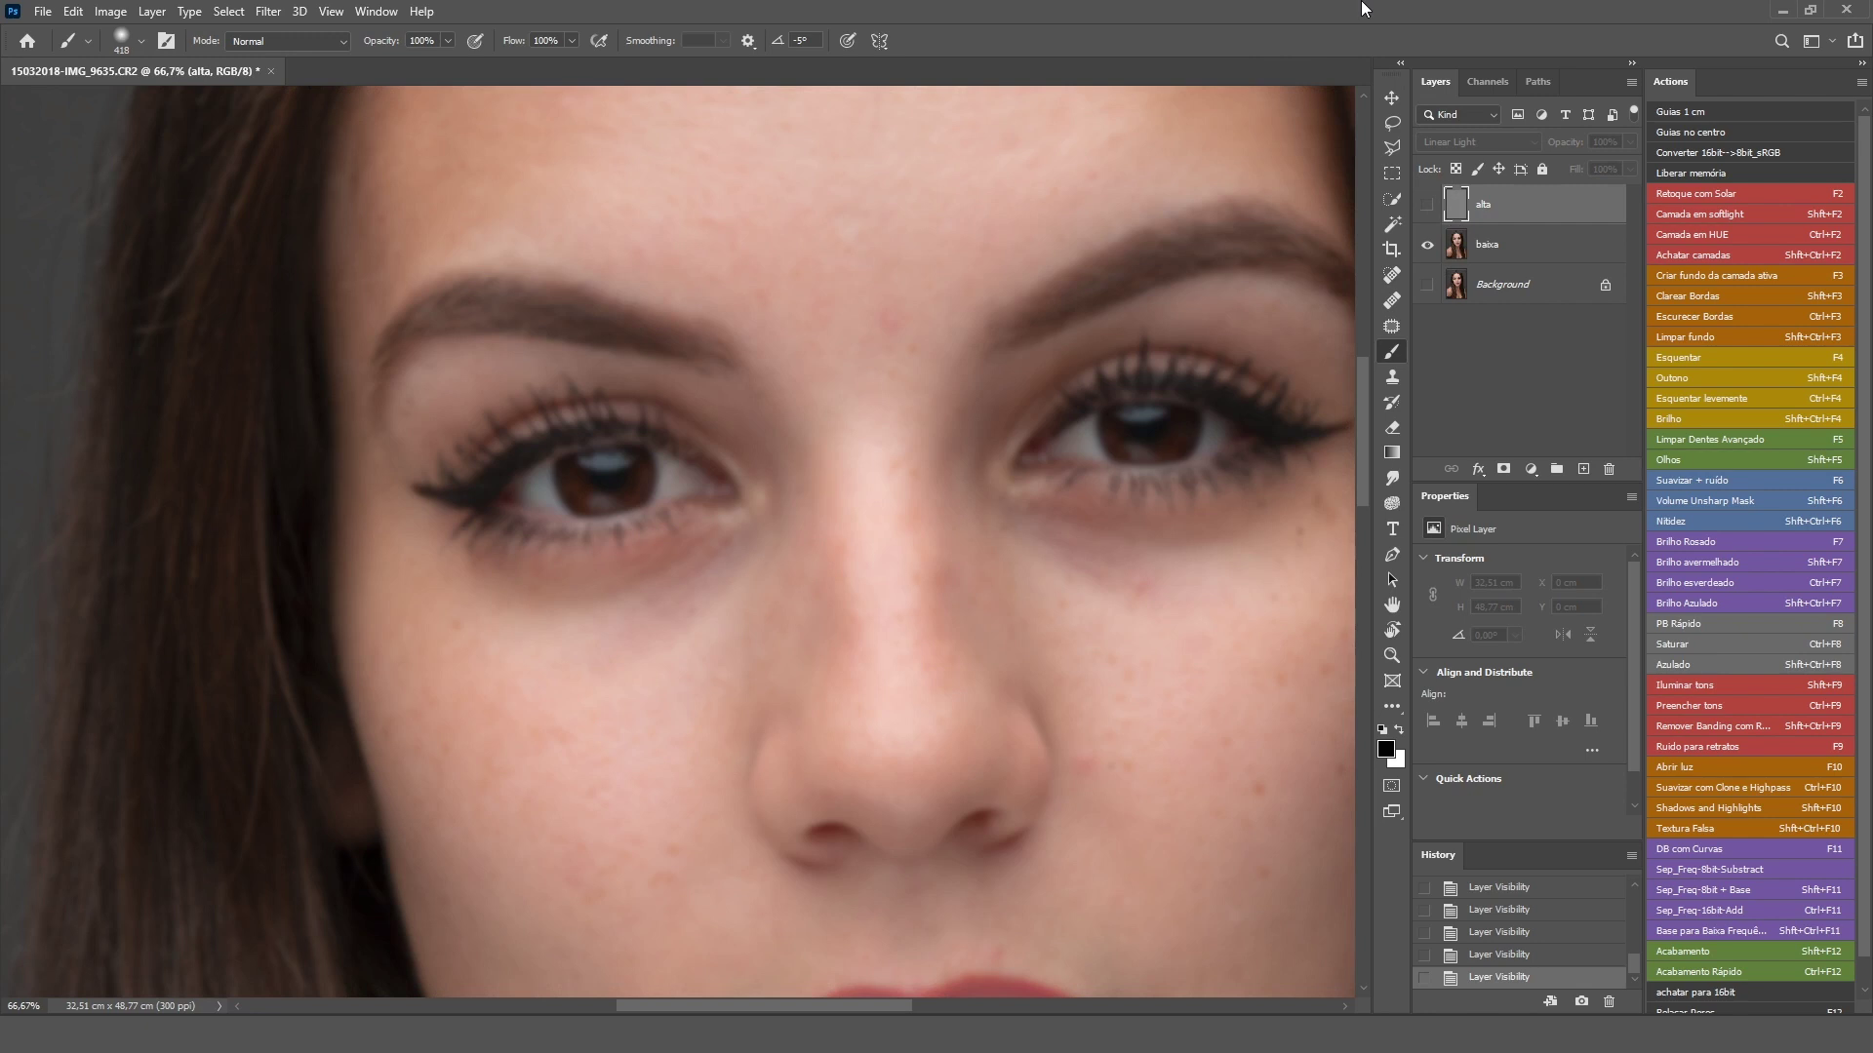
{"action": "key", "text": "ctrl+minus"}
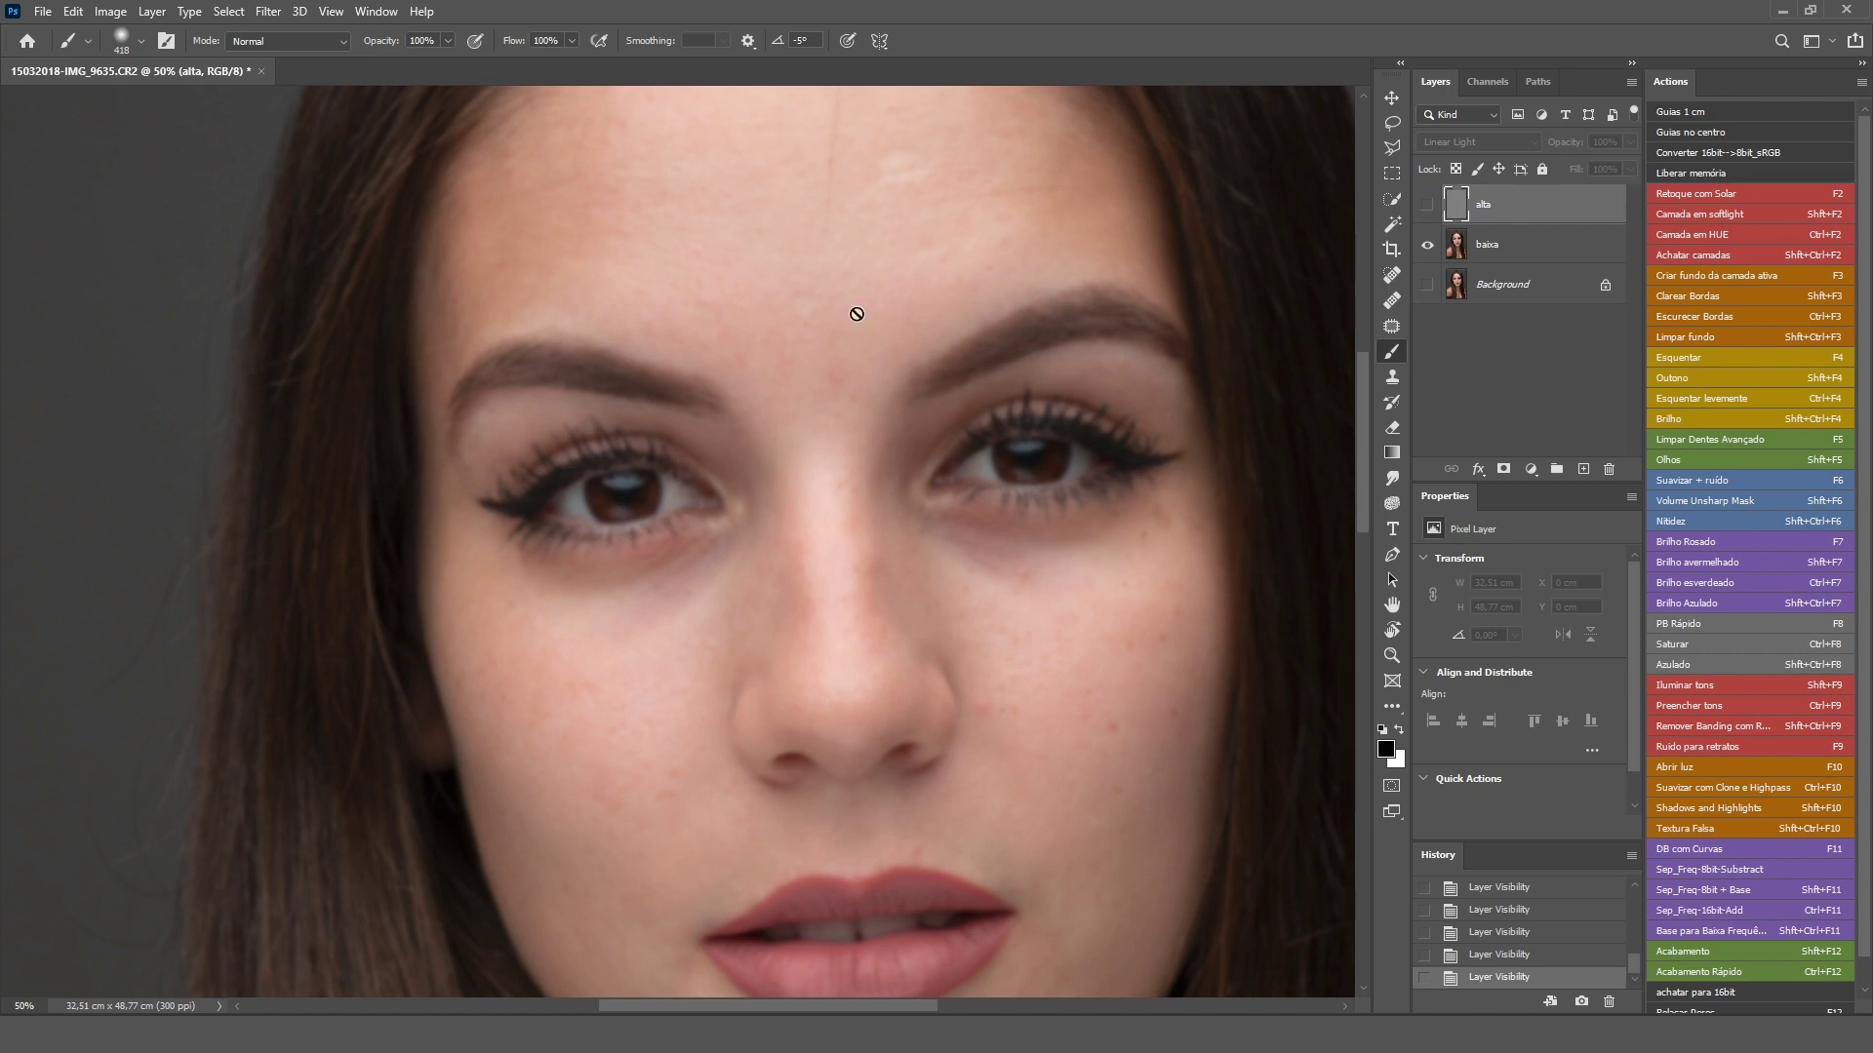
{"action": "left_click_drag", "start_coordinate": [848, 320], "coordinate": [819, 450]}
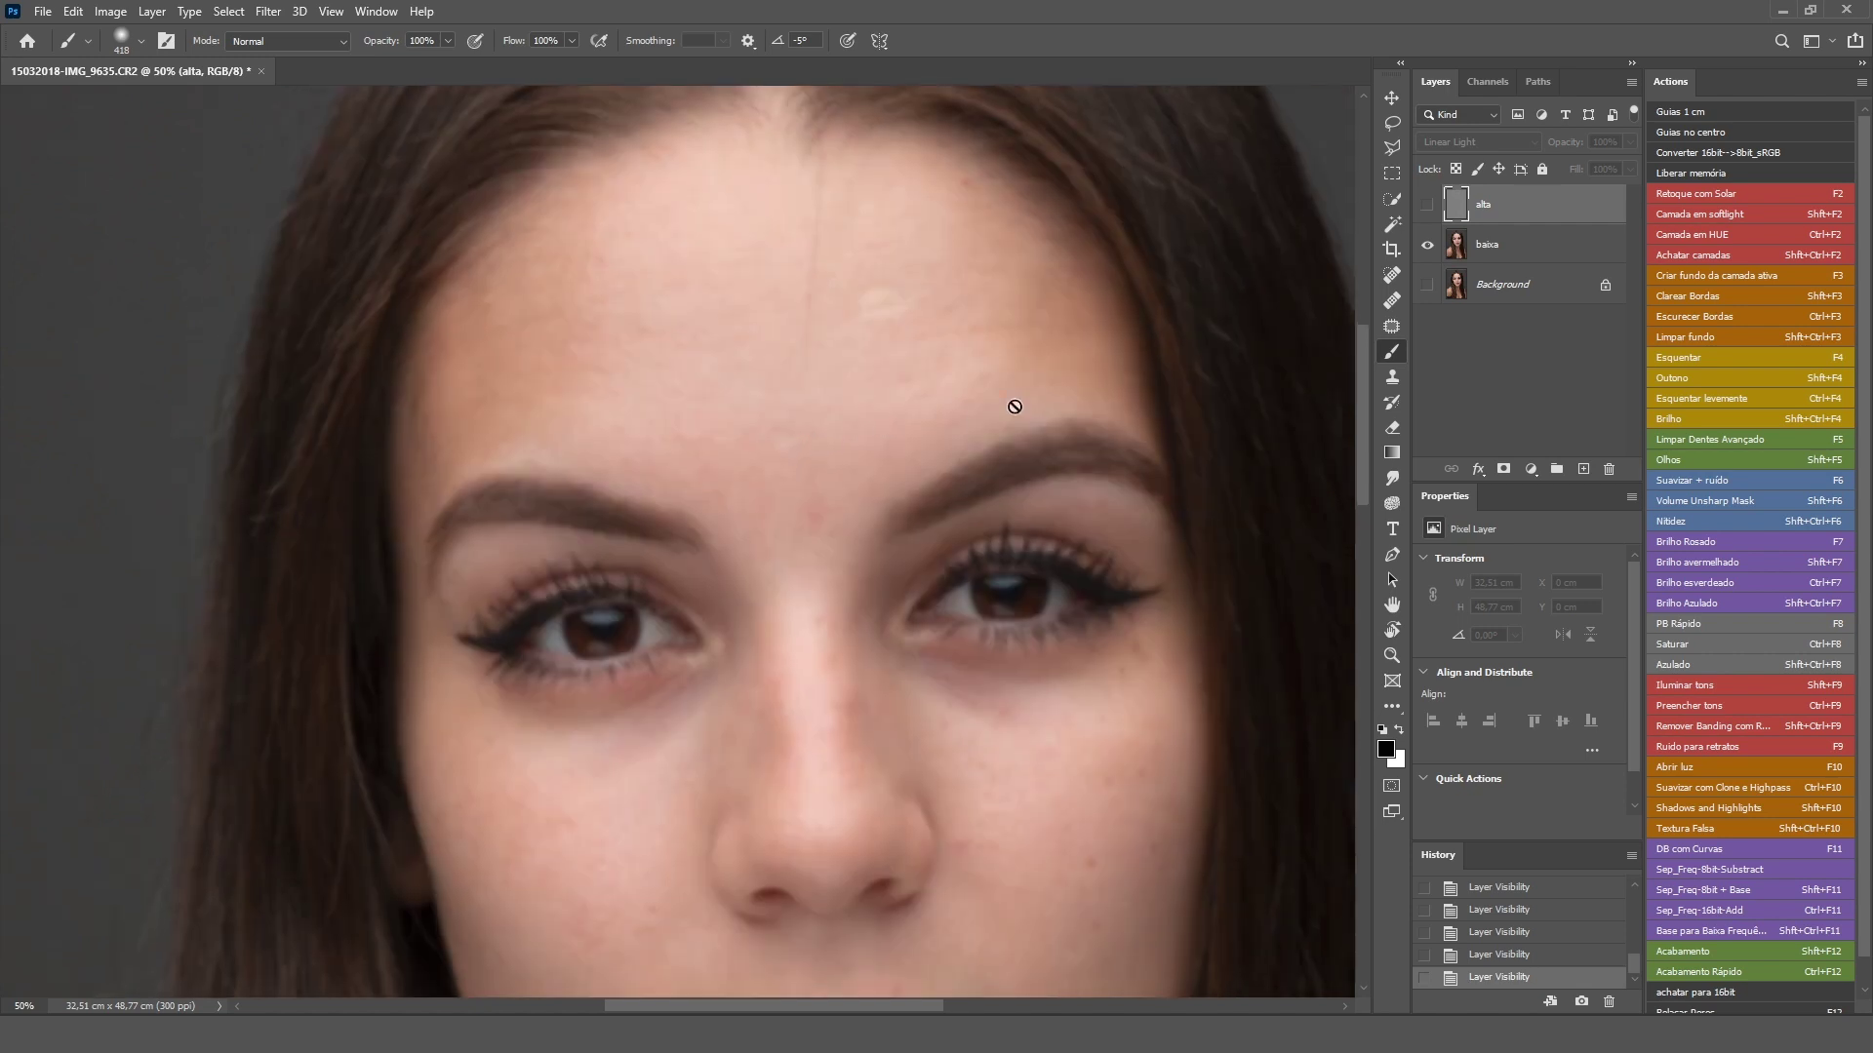
{"action": "left_click", "coordinate": [1468, 250]}
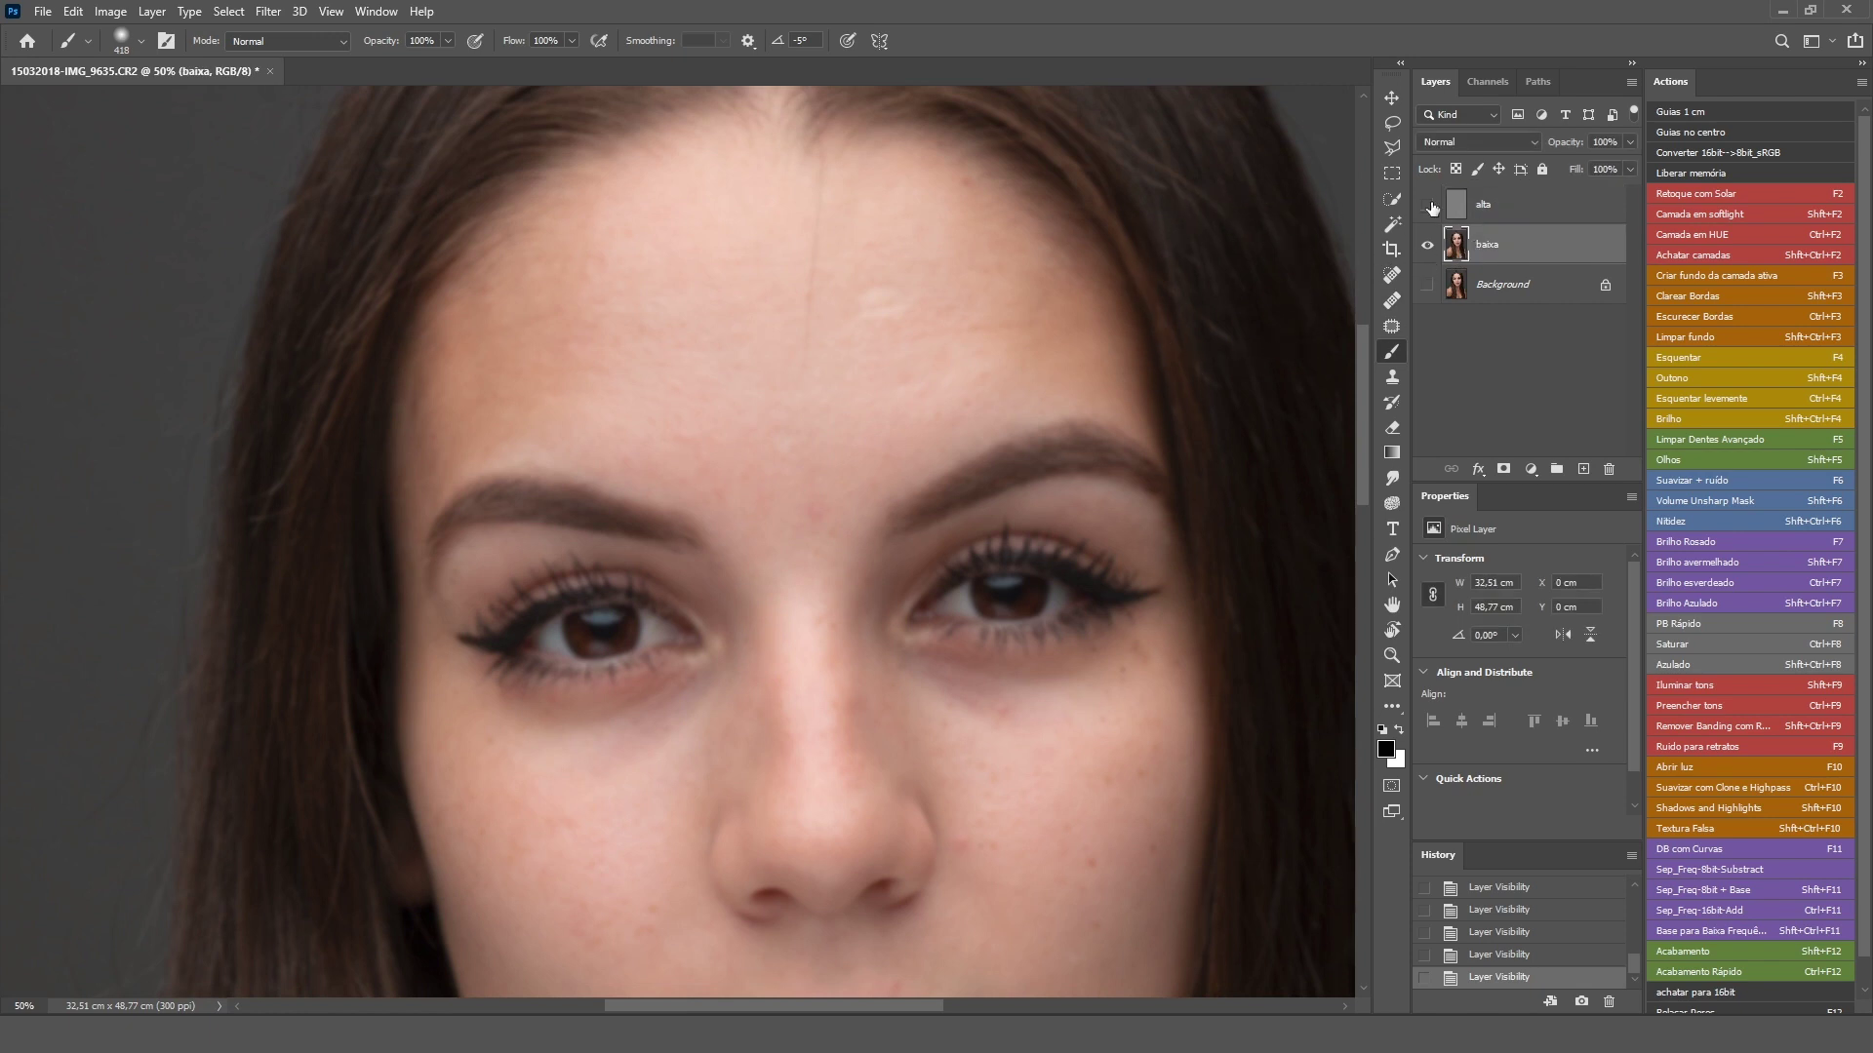
{"action": "left_click_drag", "start_coordinate": [954, 705], "coordinate": [949, 485]}
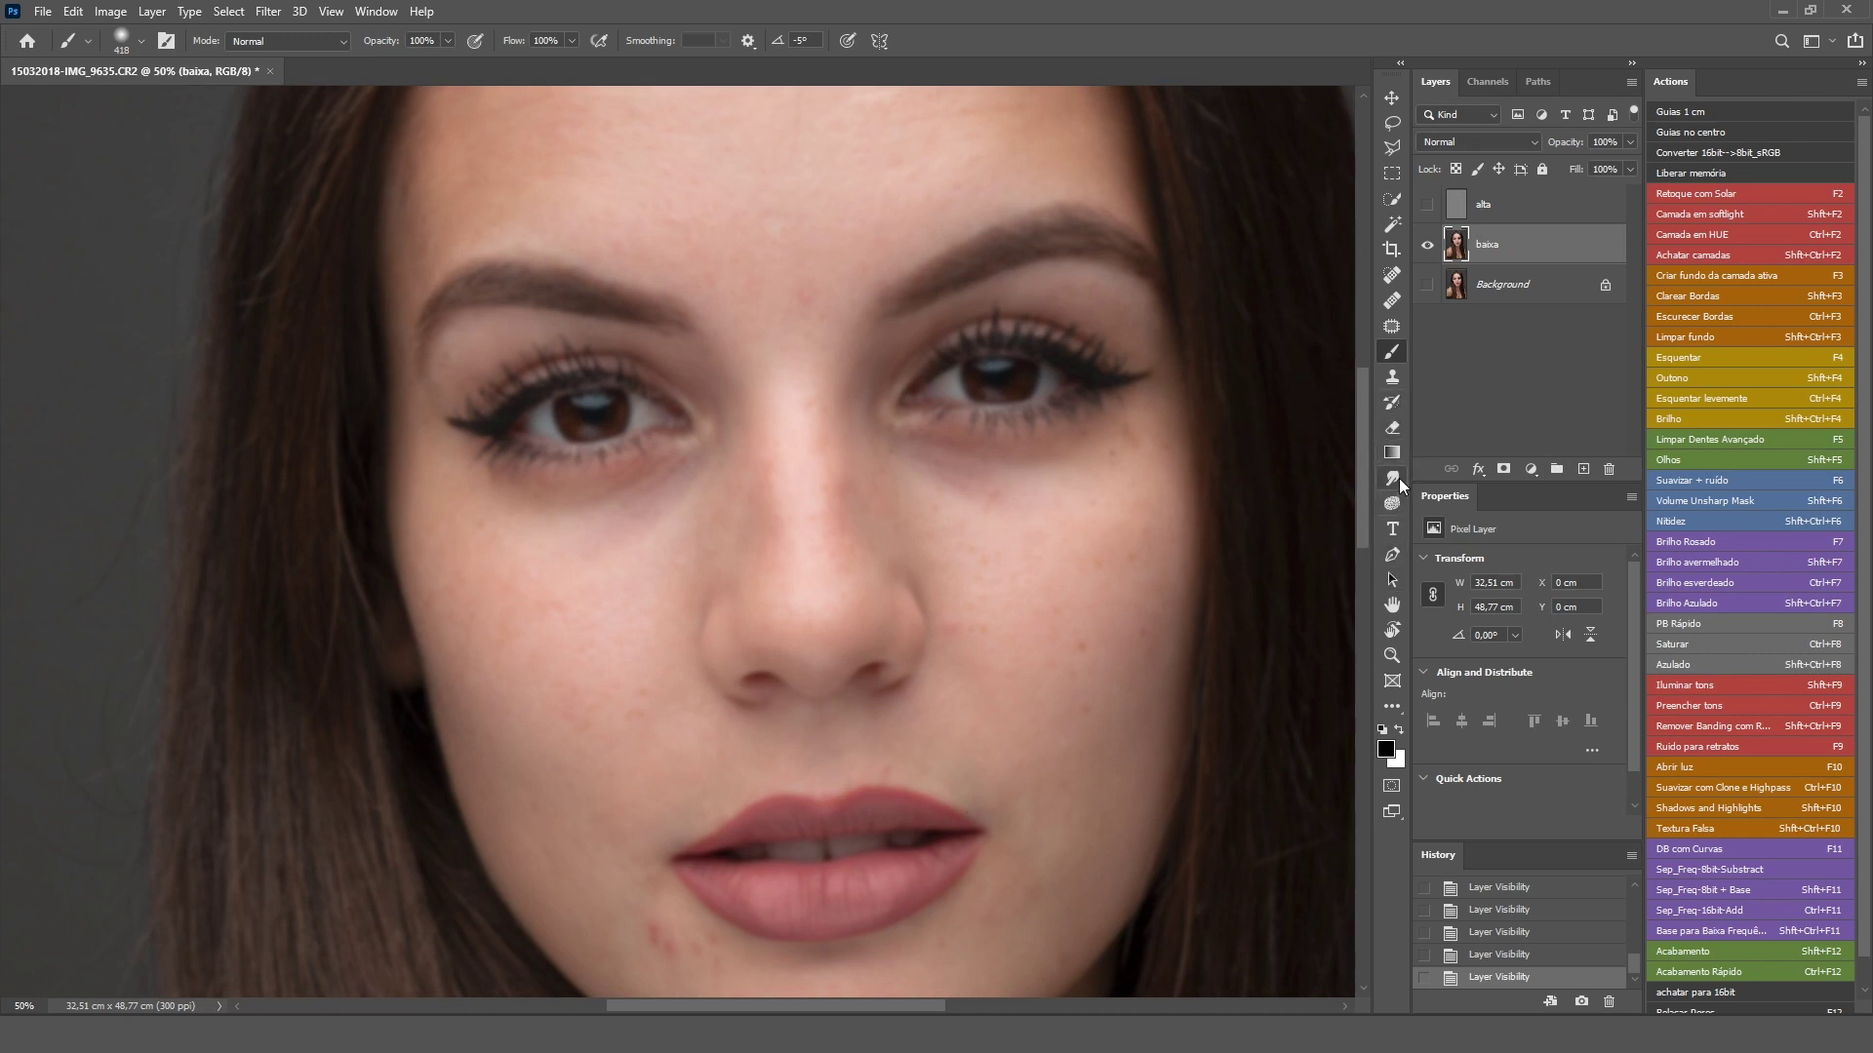
{"action": "left_click", "coordinate": [1394, 302]}
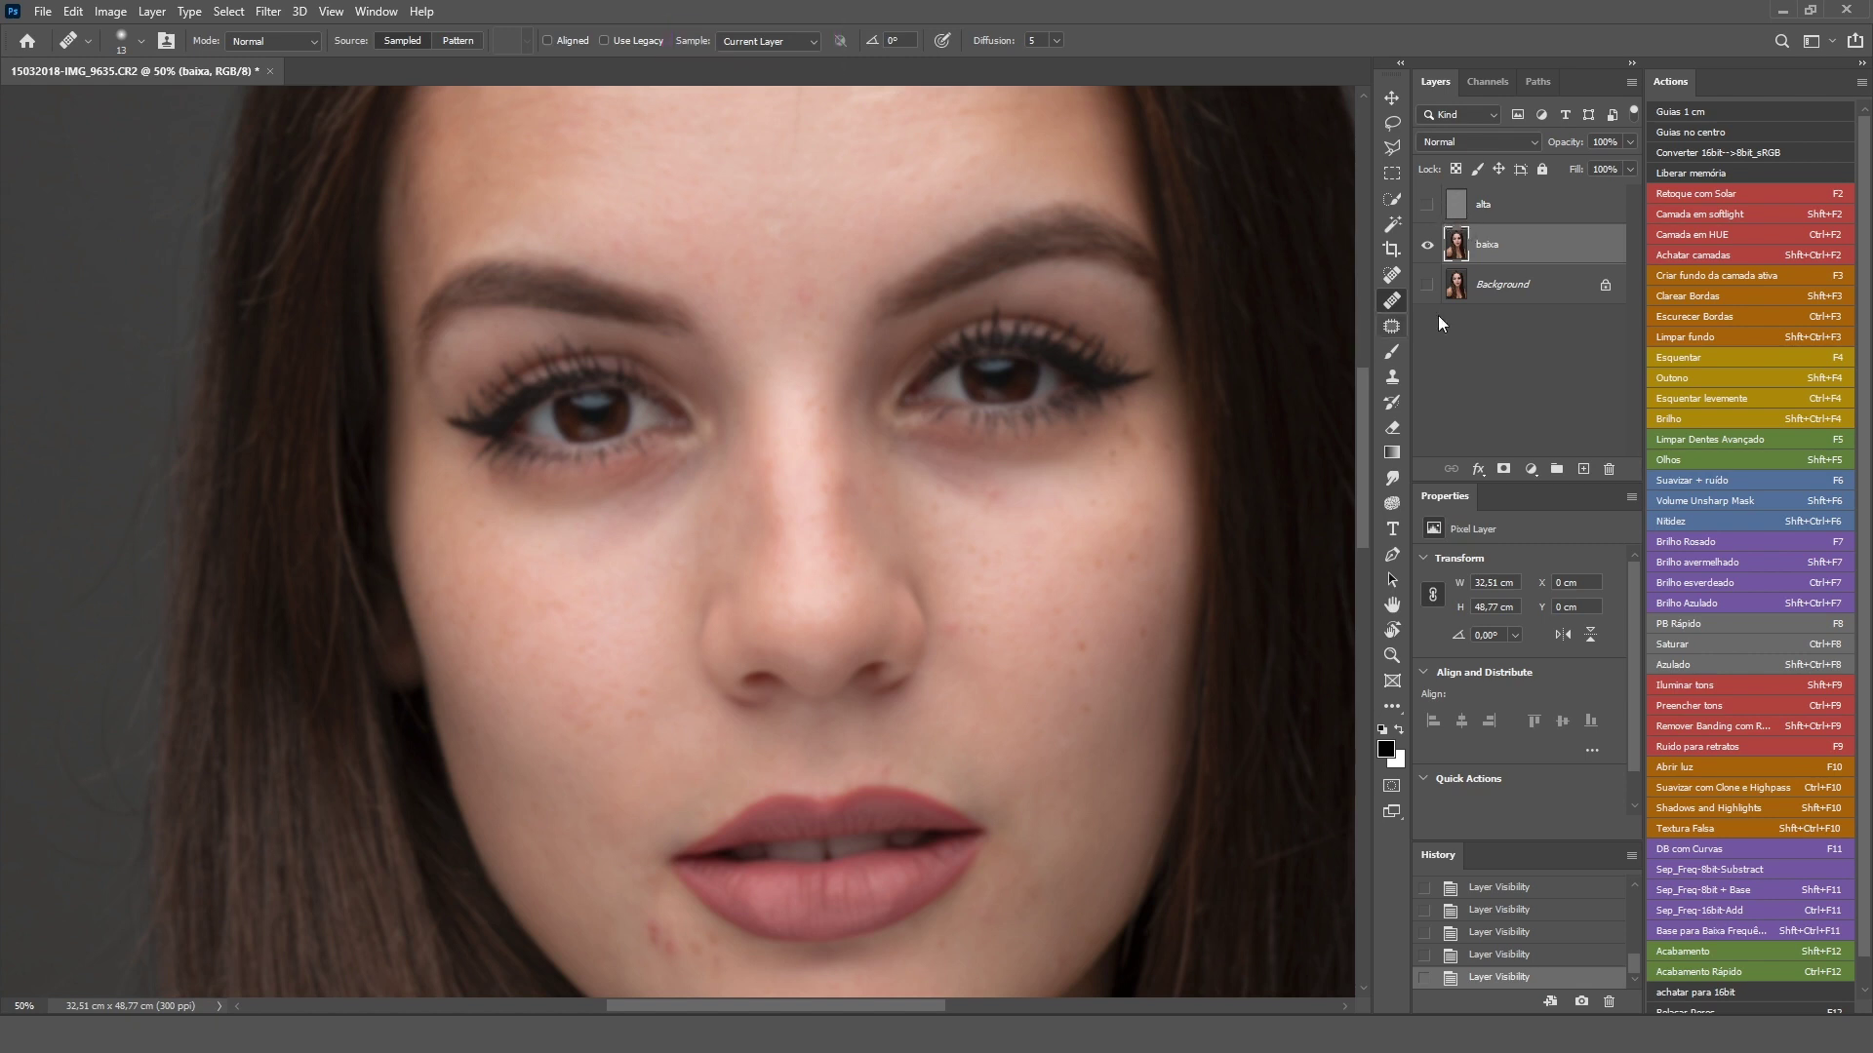
- Duplicate baixa as baixa copy, hide alta, and zoom to 100% on the lips and chin
{"action": "left_click", "coordinate": [1431, 206]}
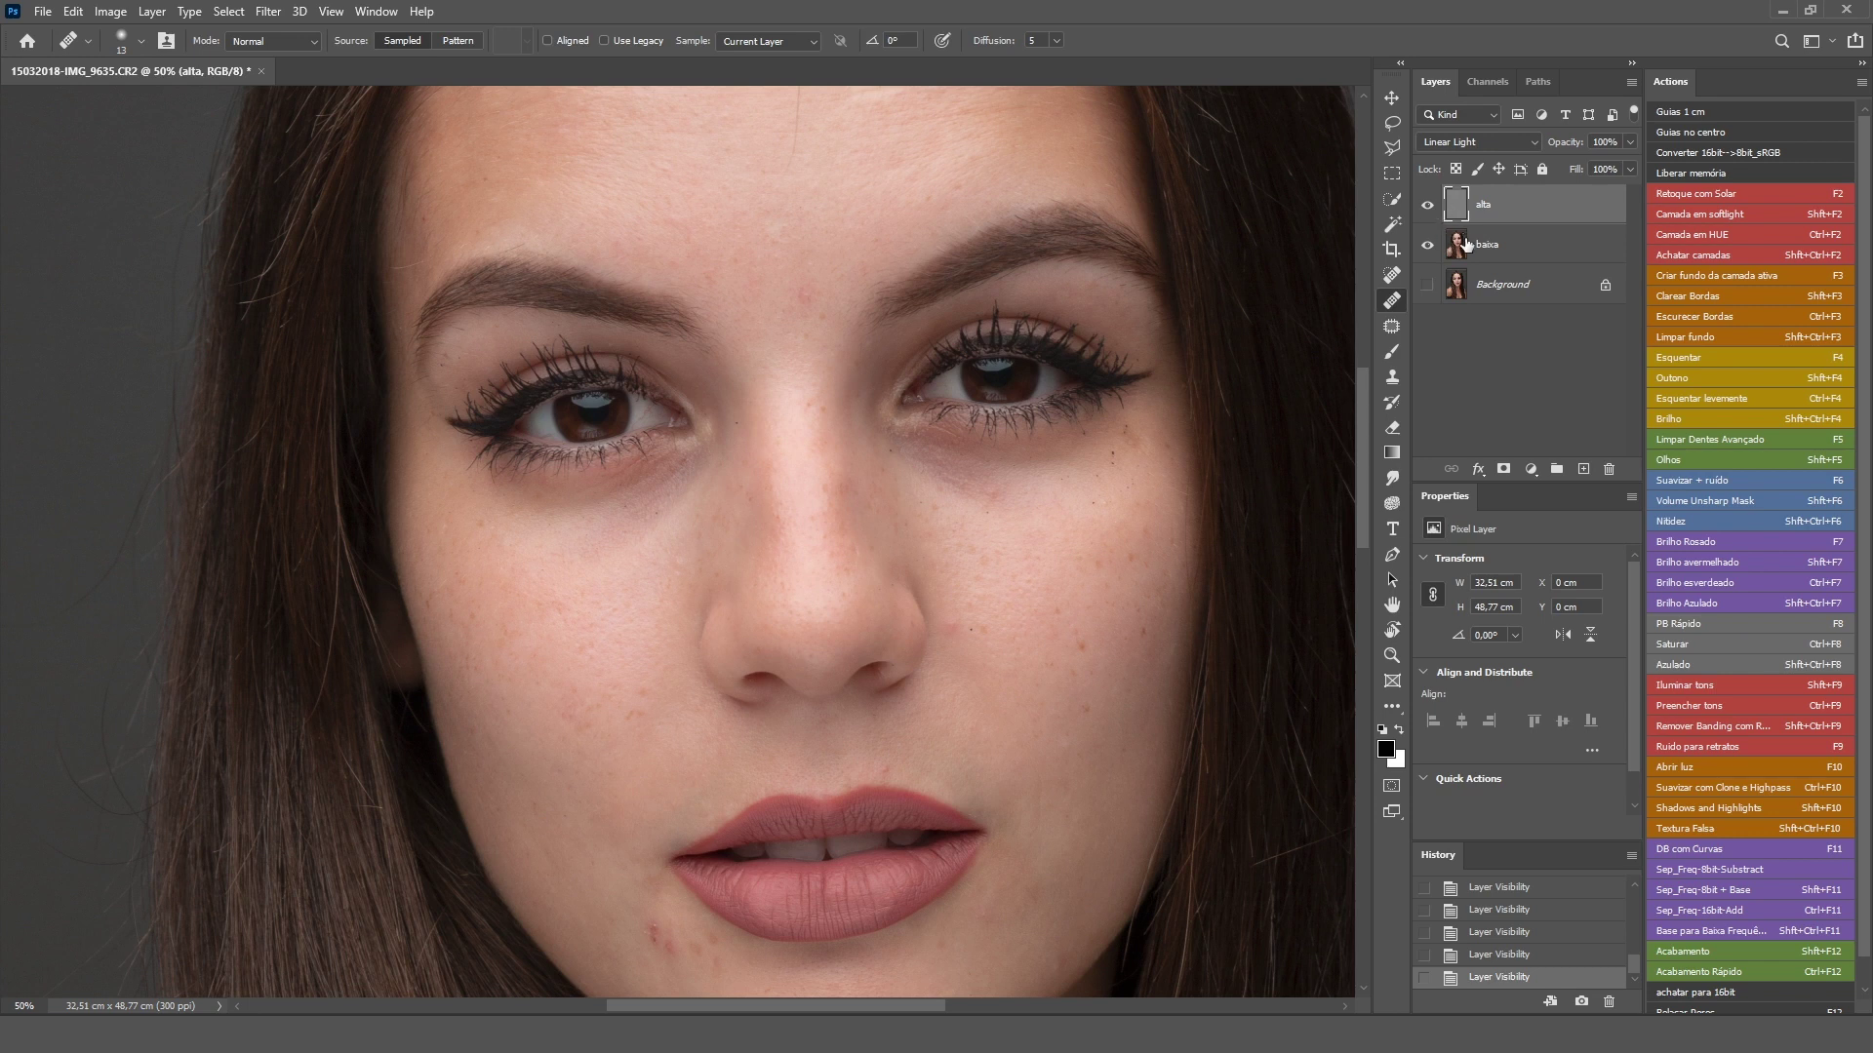
{"action": "left_click", "coordinate": [1466, 244]}
{"action": "left_click", "coordinate": [1430, 201]}
{"action": "key", "text": "ctrl+j"}
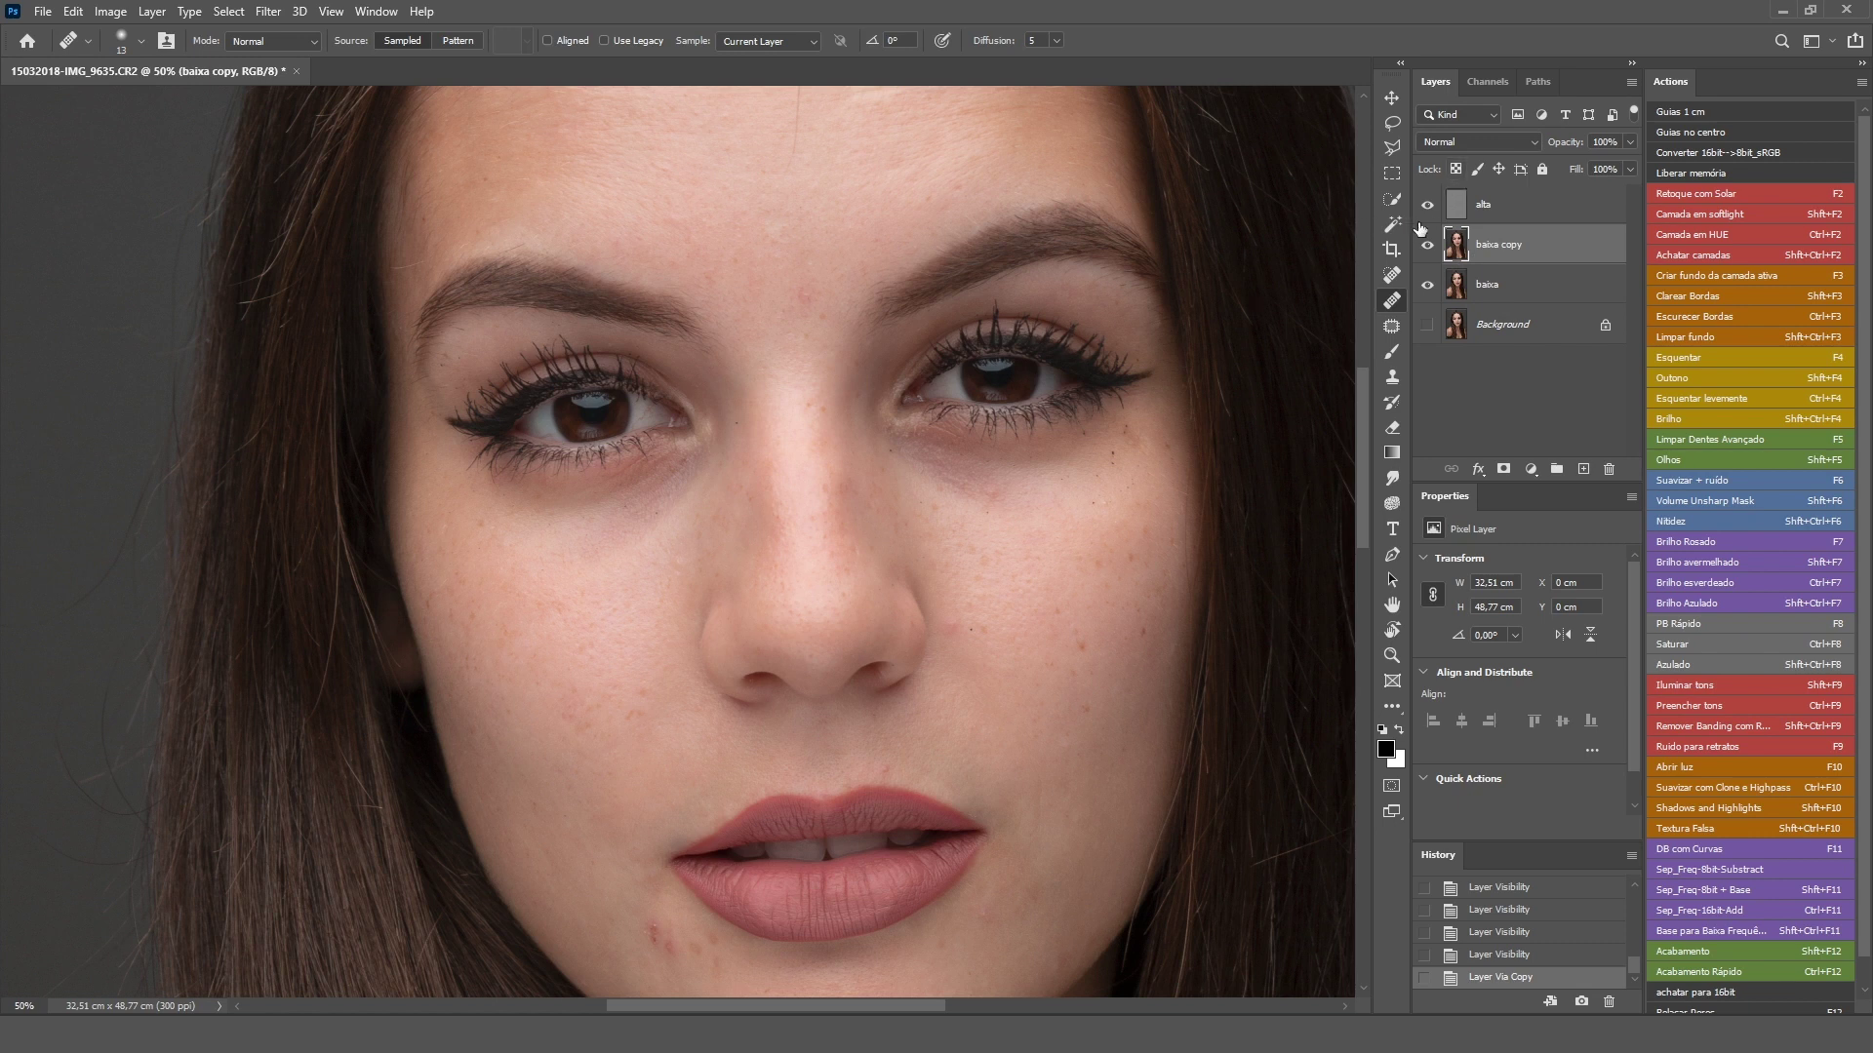
{"action": "left_click_drag", "start_coordinate": [1010, 615], "coordinate": [1036, 397]}
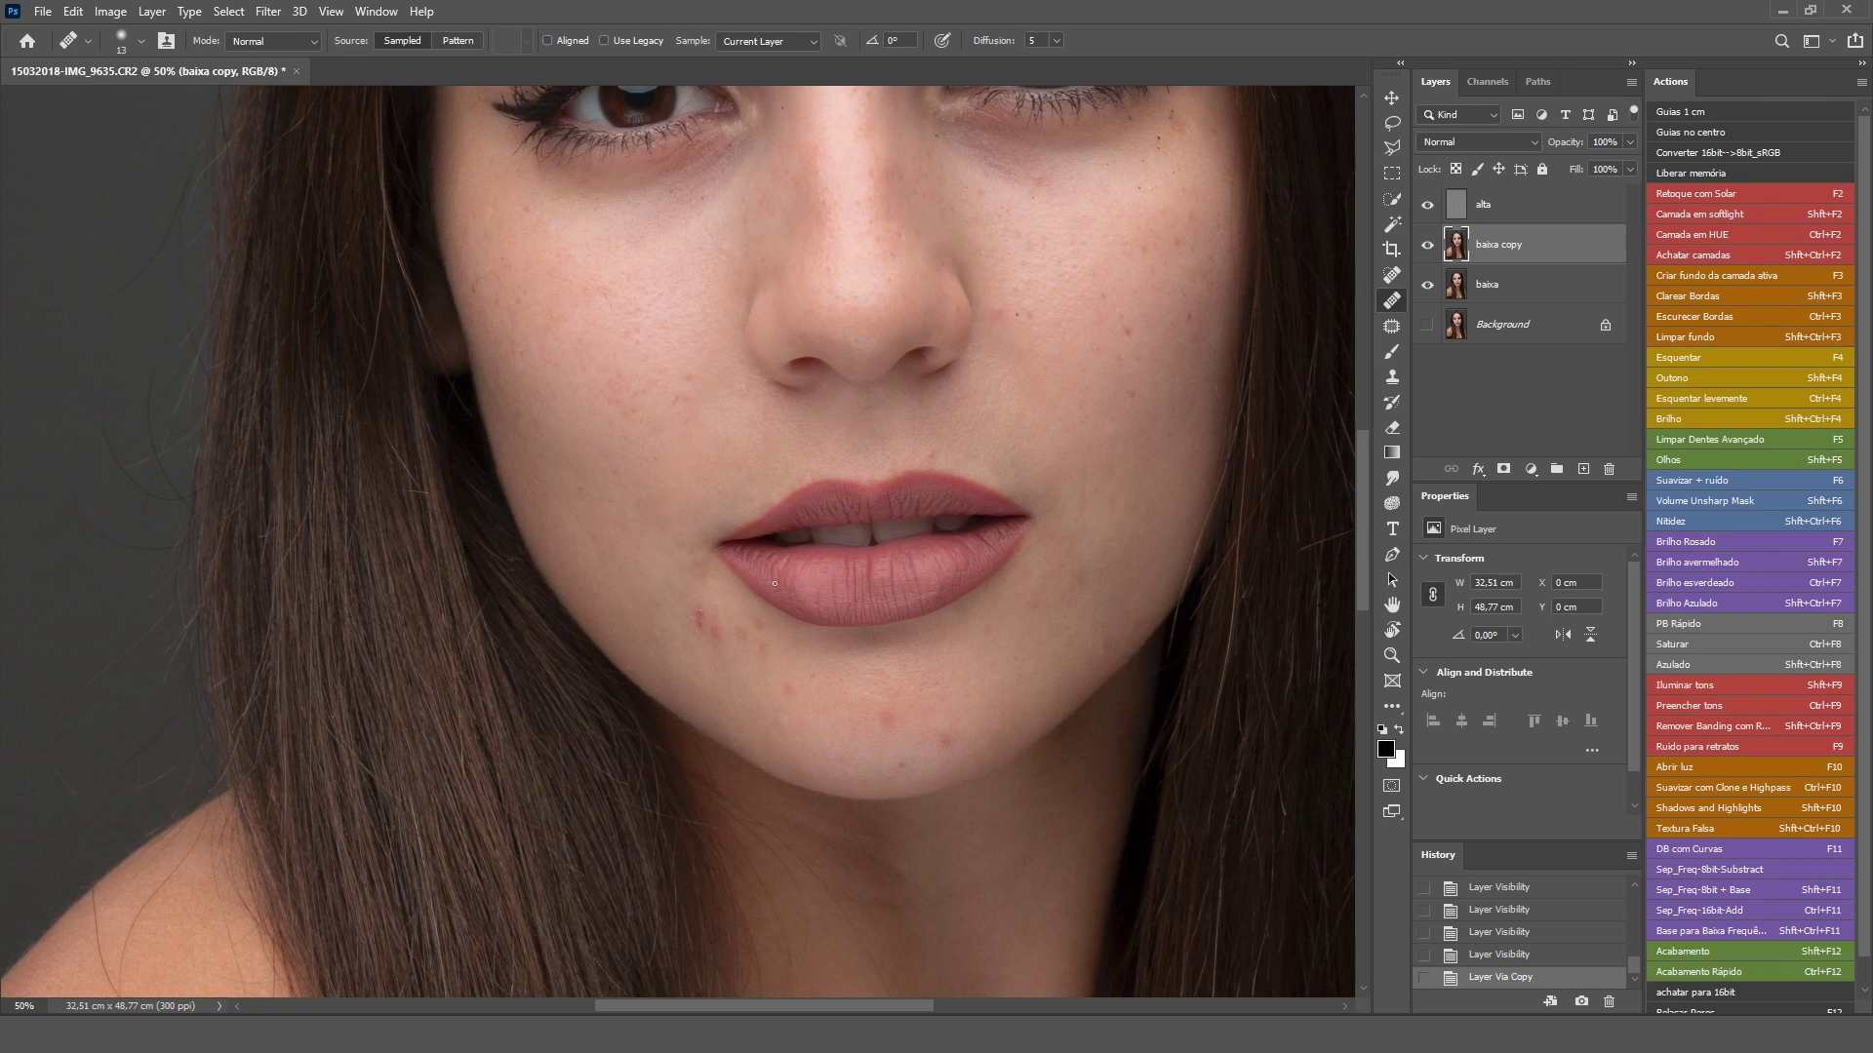
{"action": "key", "text": "ctrl+plus"}
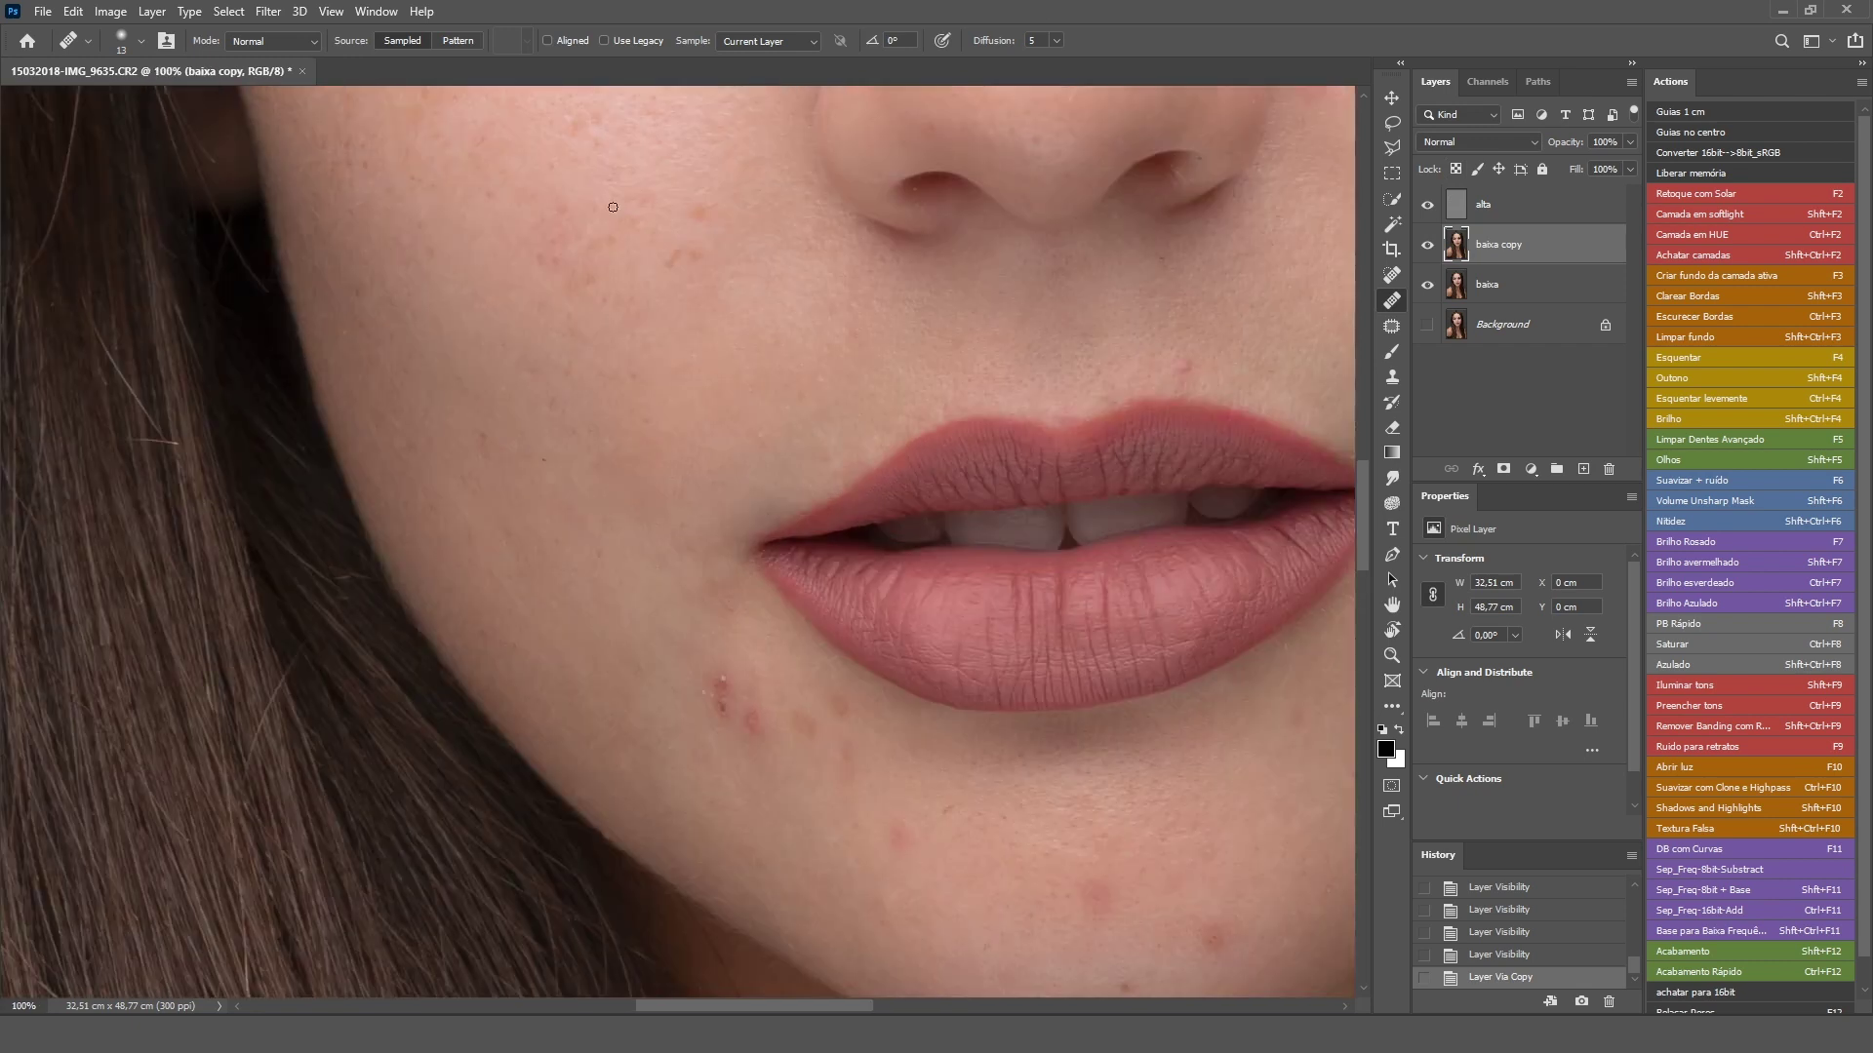
{"action": "key", "text": "ctrl+plus"}
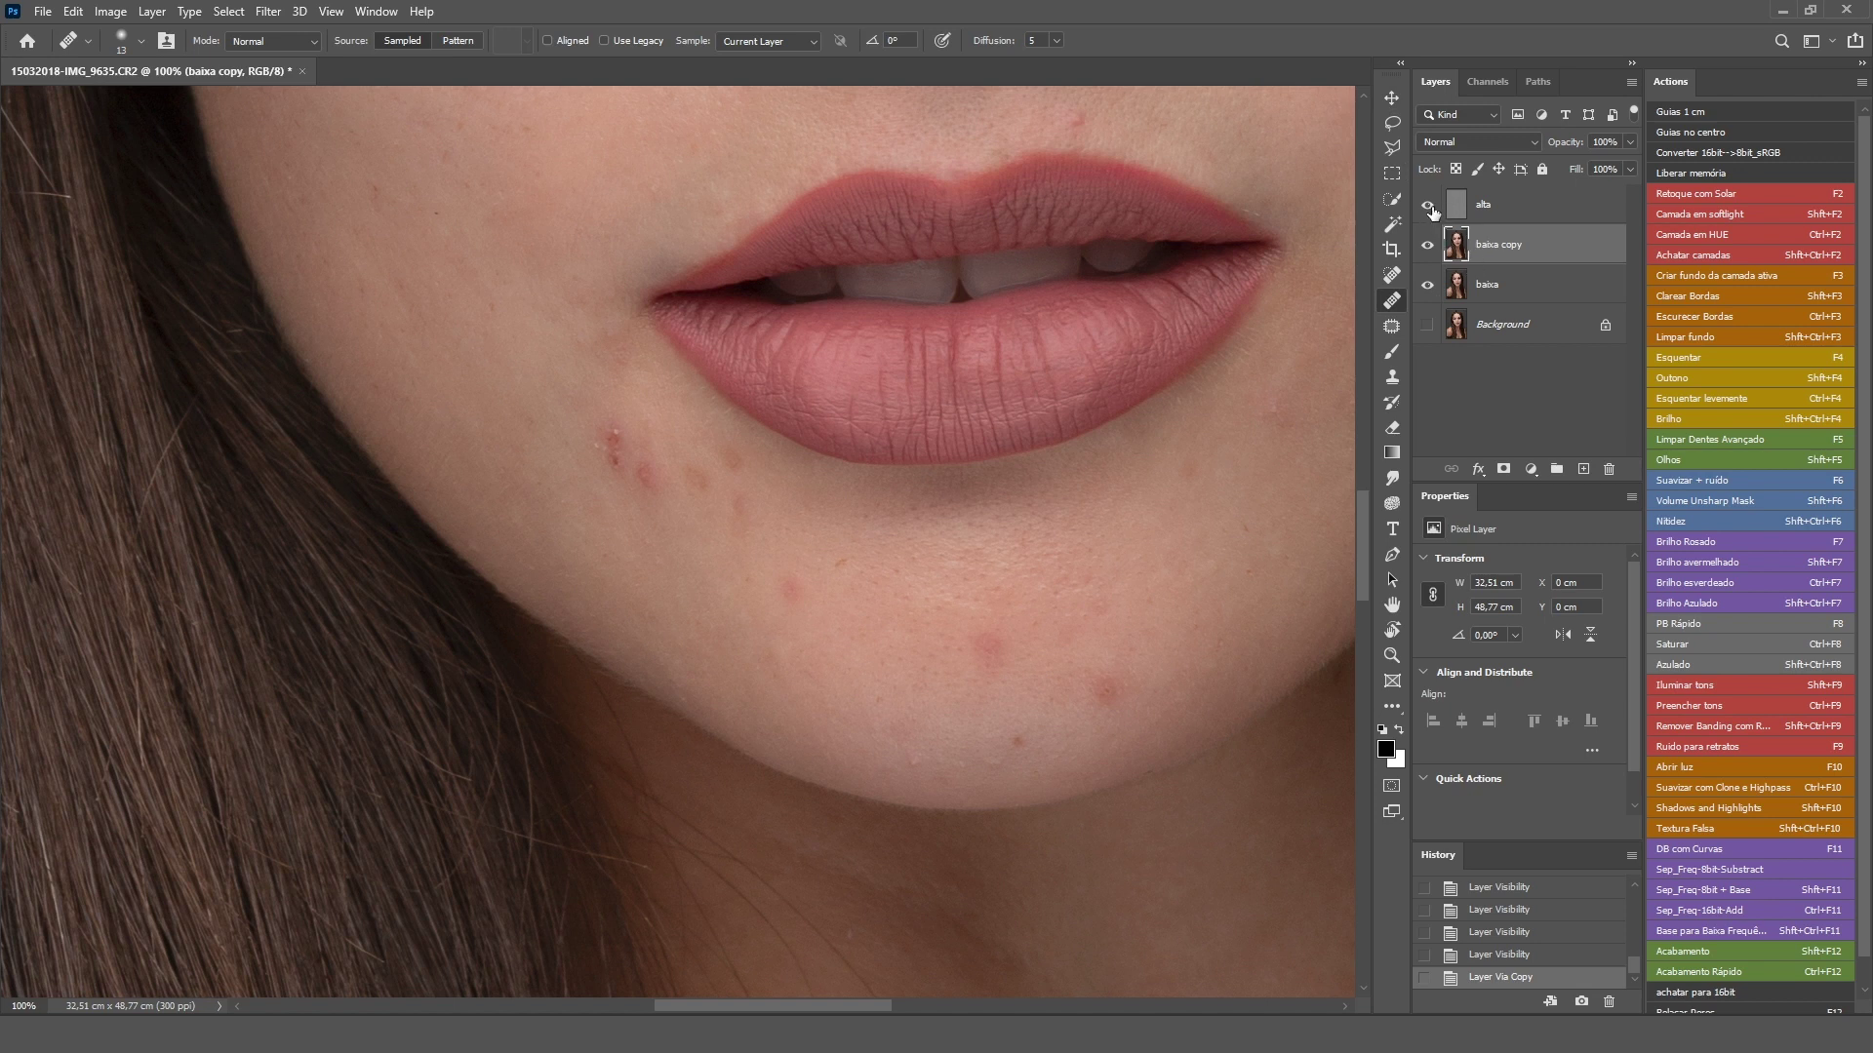
{"action": "left_click", "coordinate": [1427, 205]}
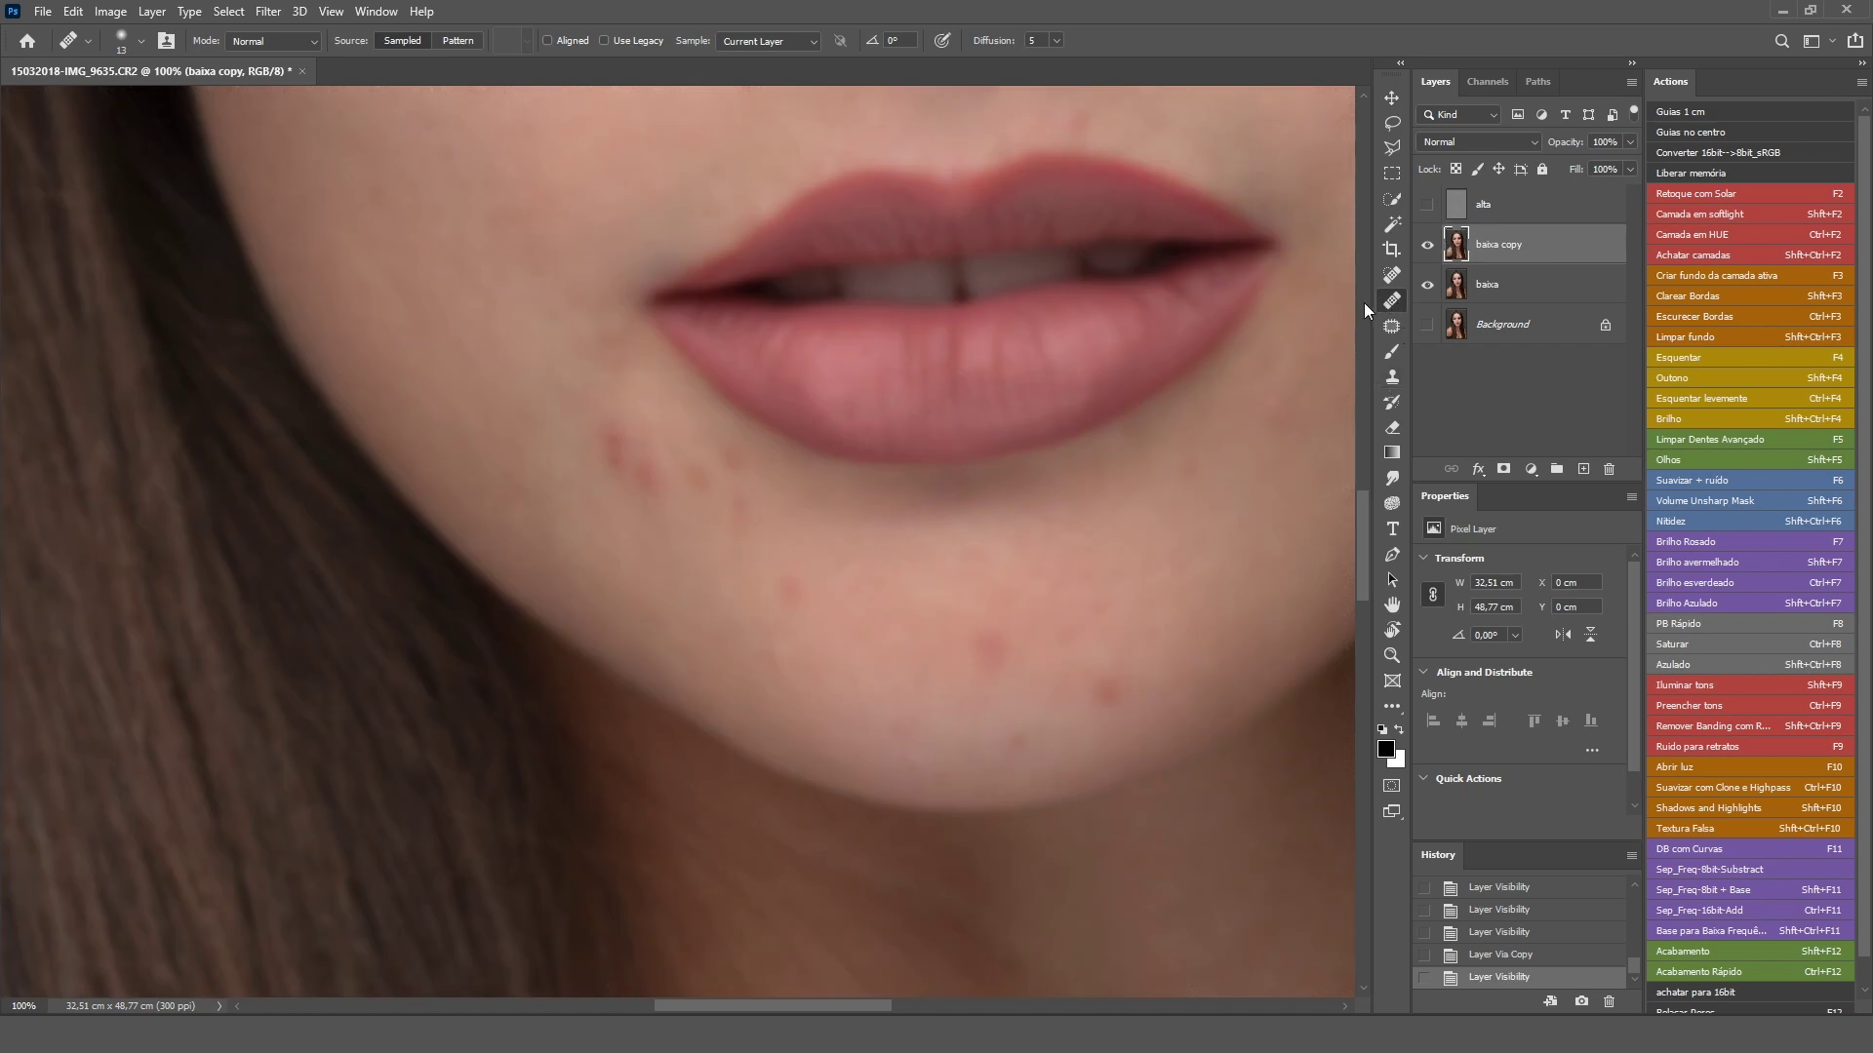
- Set the Healing Brush hardness to 0% and dismiss the source point warning
{"action": "right_click", "coordinate": [584, 453]}
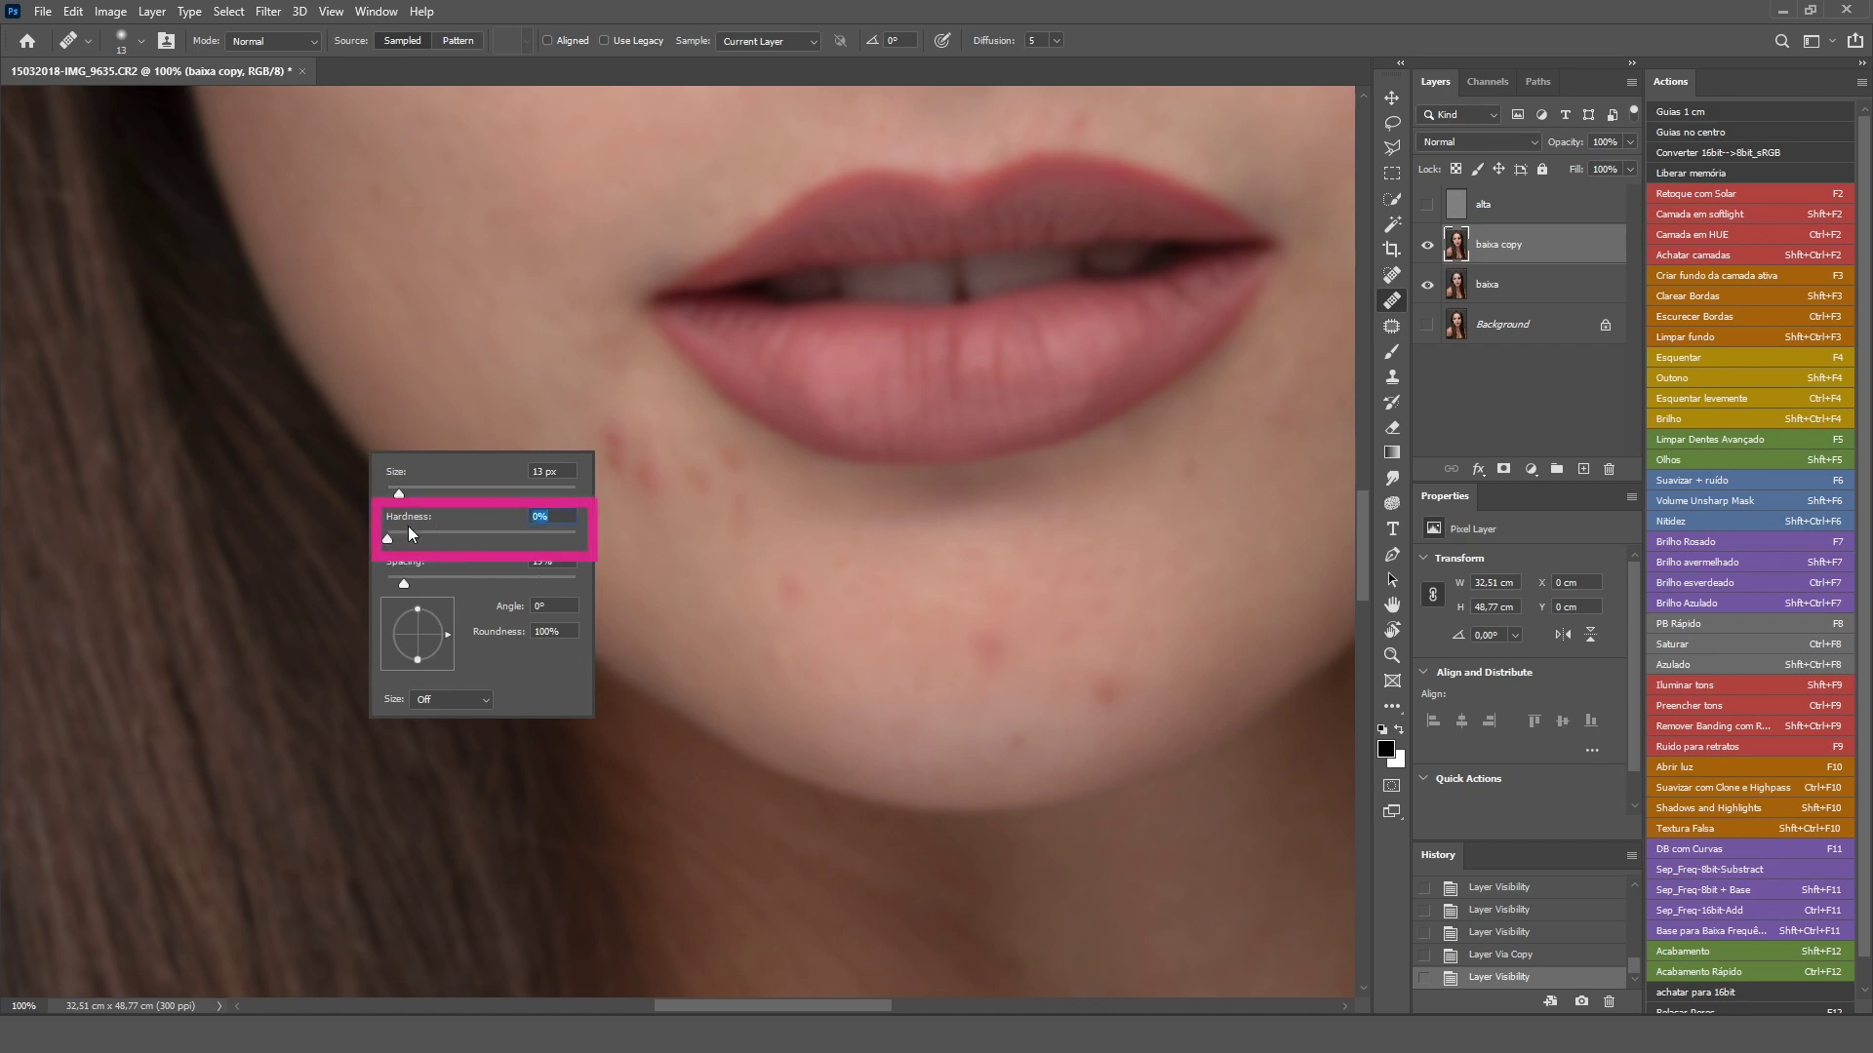
{"action": "left_click", "coordinate": [574, 424]}
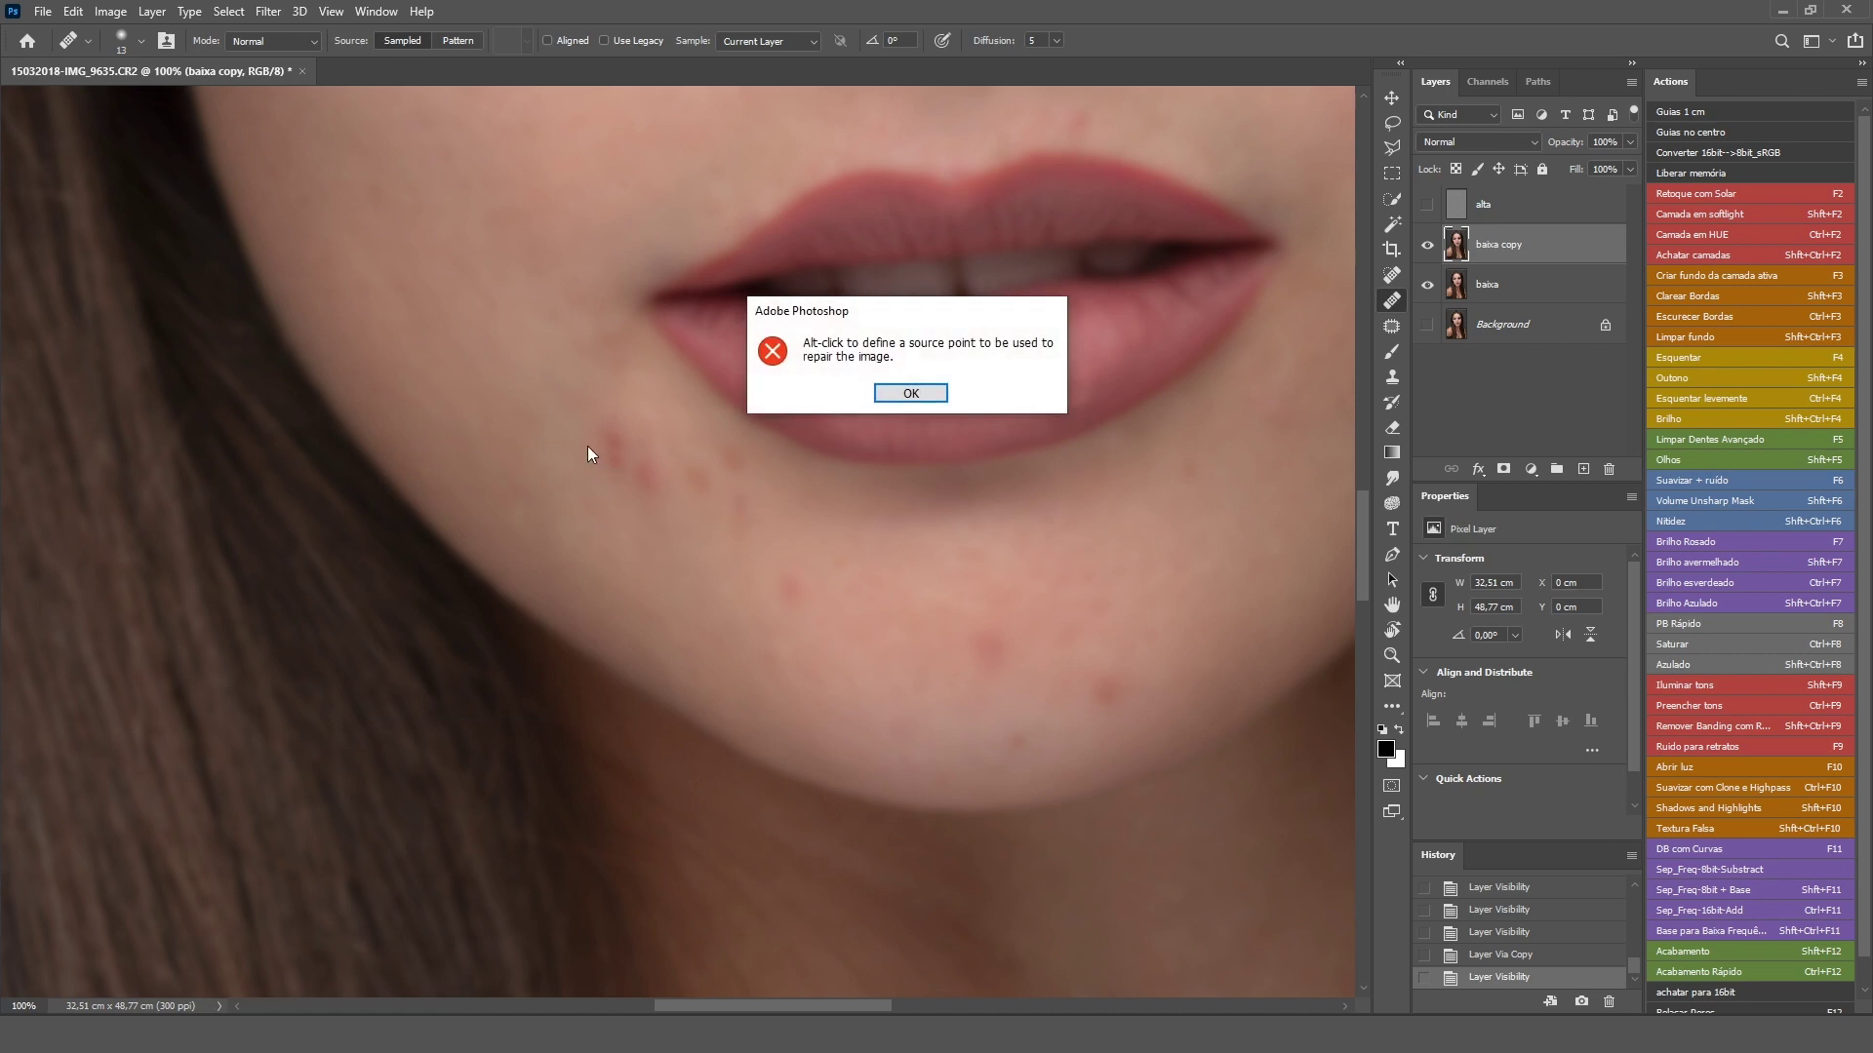
{"action": "key", "text": "Return"}
- Shrink the healing brush to a small size and heal a red chin blemish
{"action": "right_click", "coordinate": [597, 497], "text": "alt"}
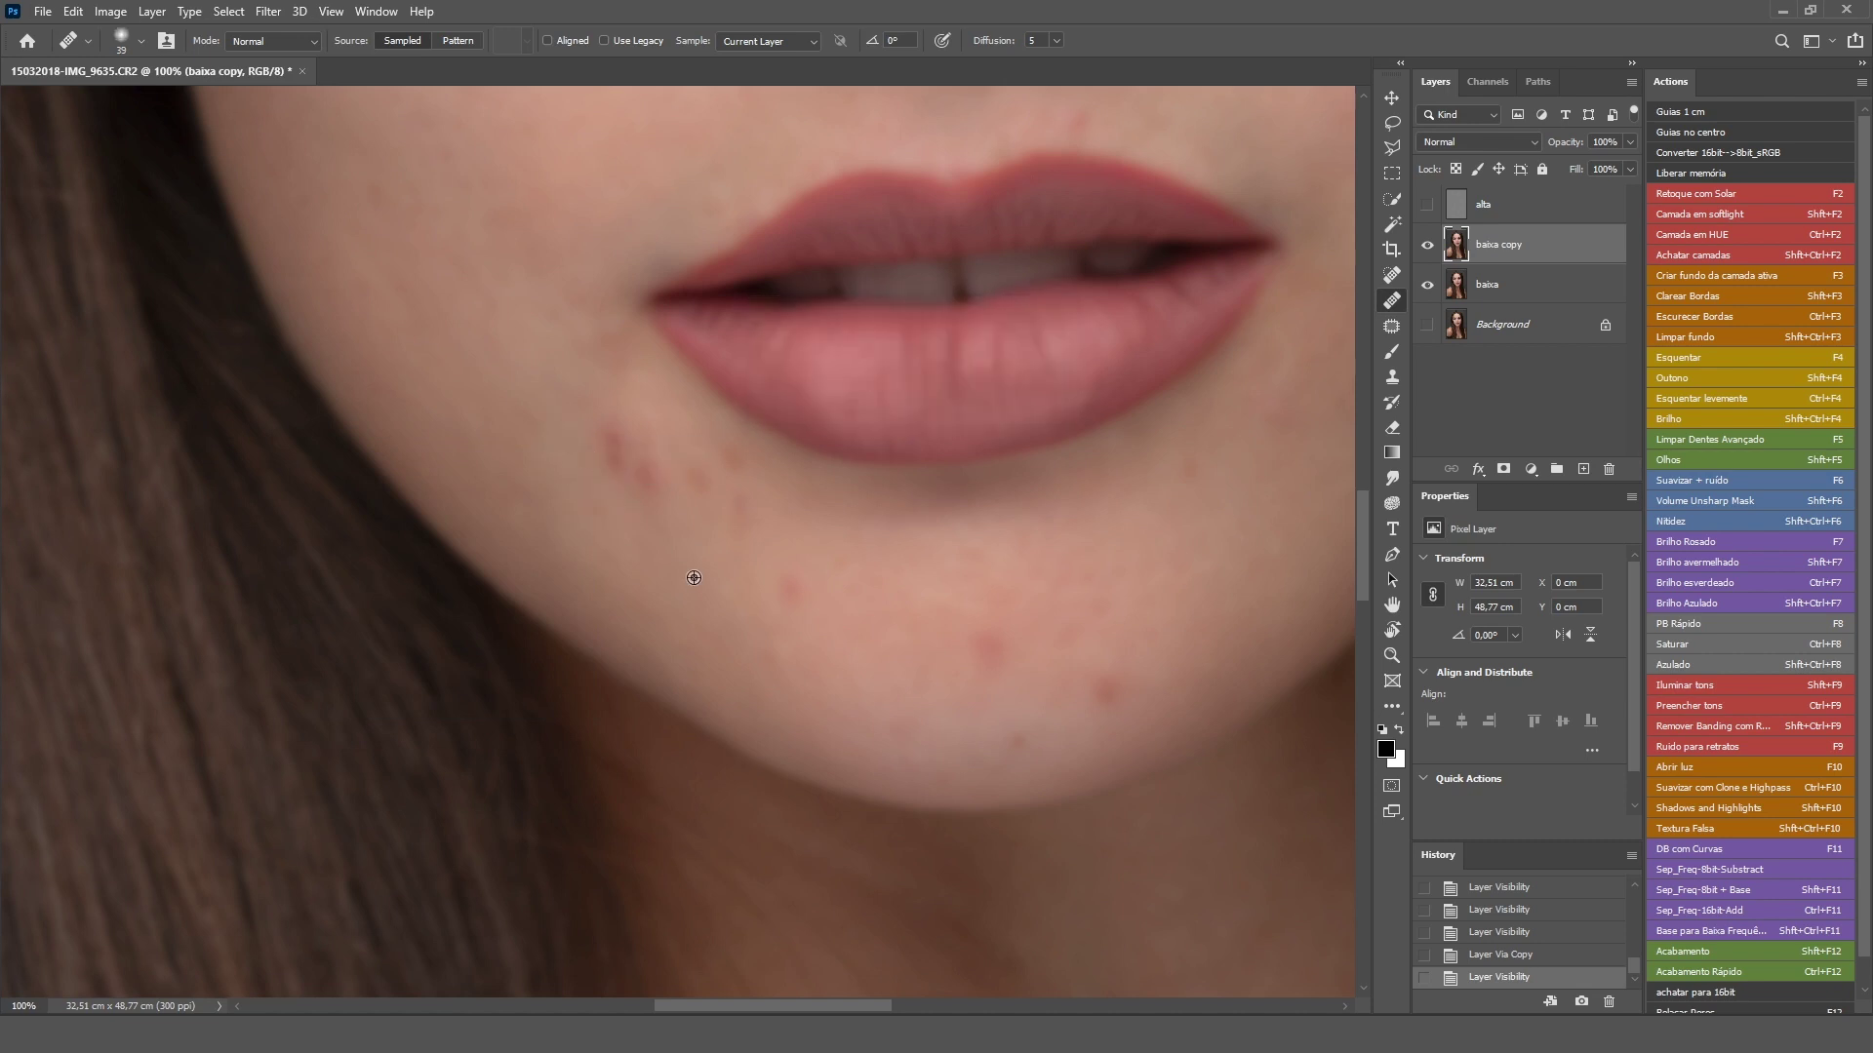
{"action": "right_click", "coordinate": [868, 606], "text": "alt"}
{"action": "right_click", "coordinate": [663, 364], "text": "alt"}
{"action": "right_click", "coordinate": [776, 476], "text": "alt"}
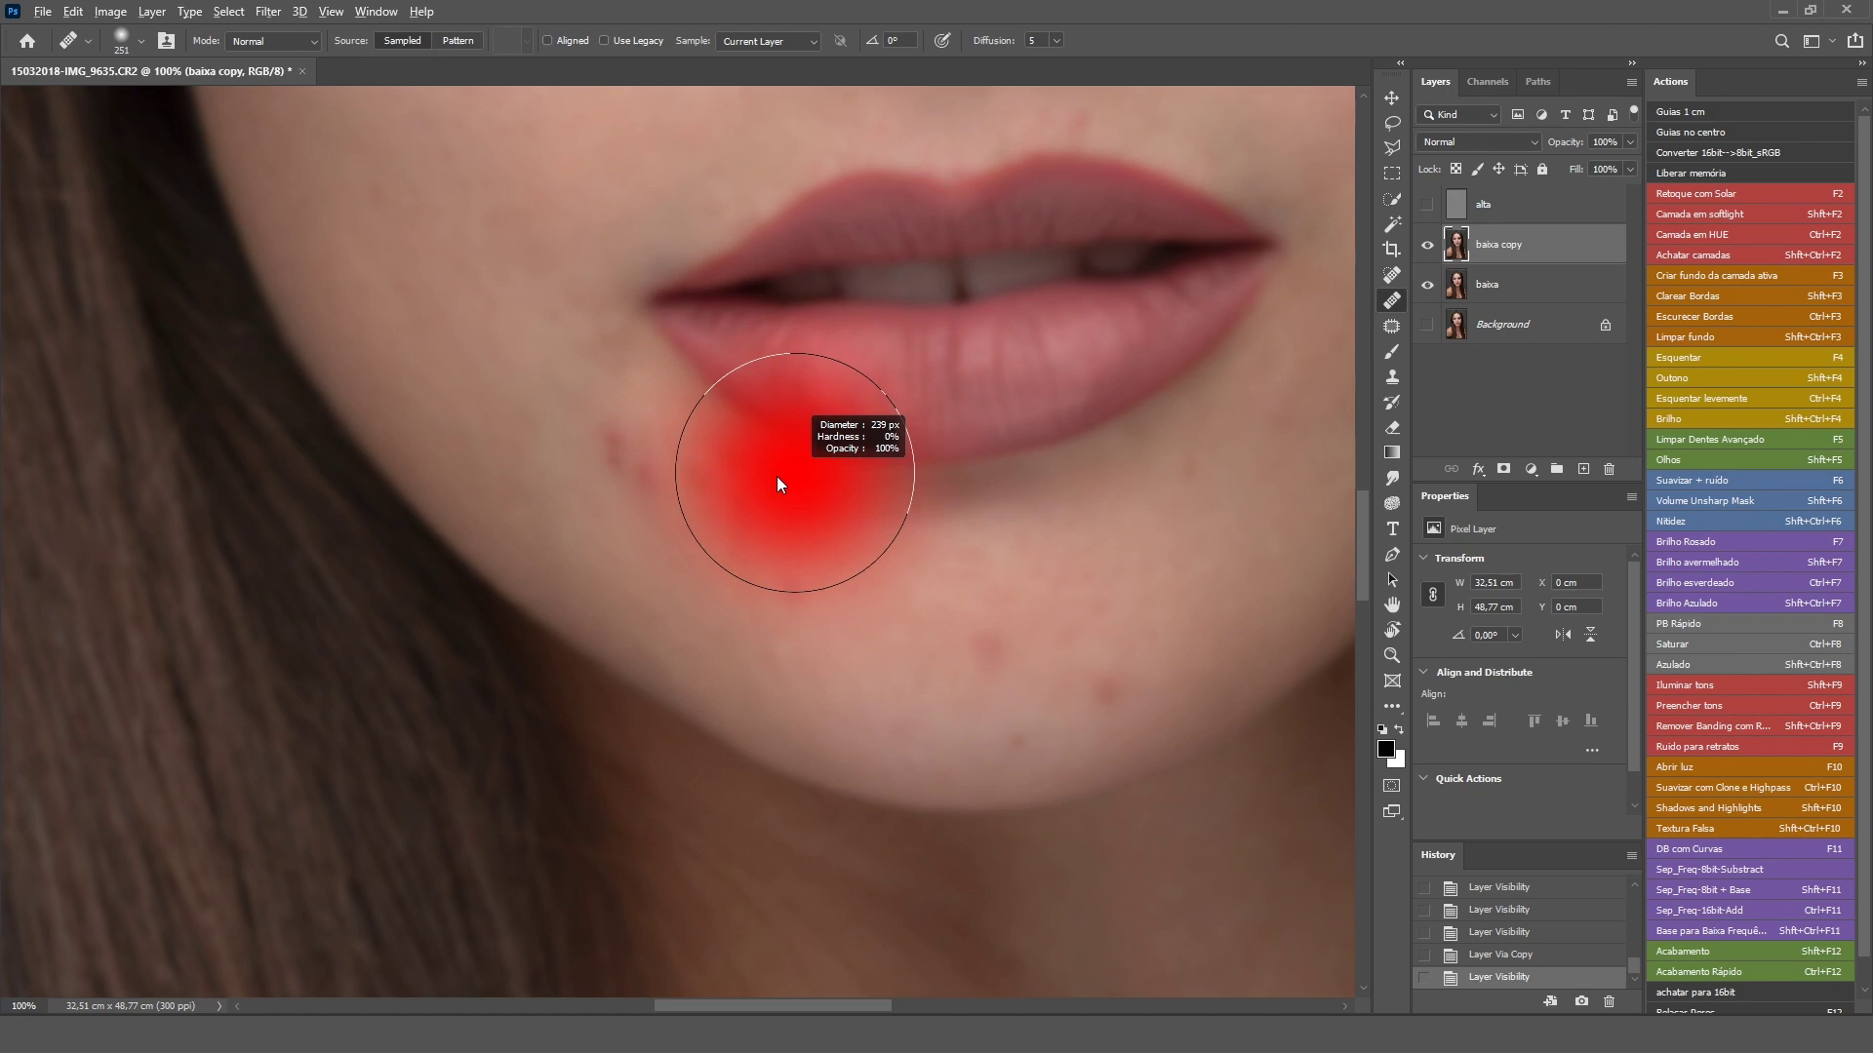
{"action": "right_click", "coordinate": [705, 494], "text": "alt"}
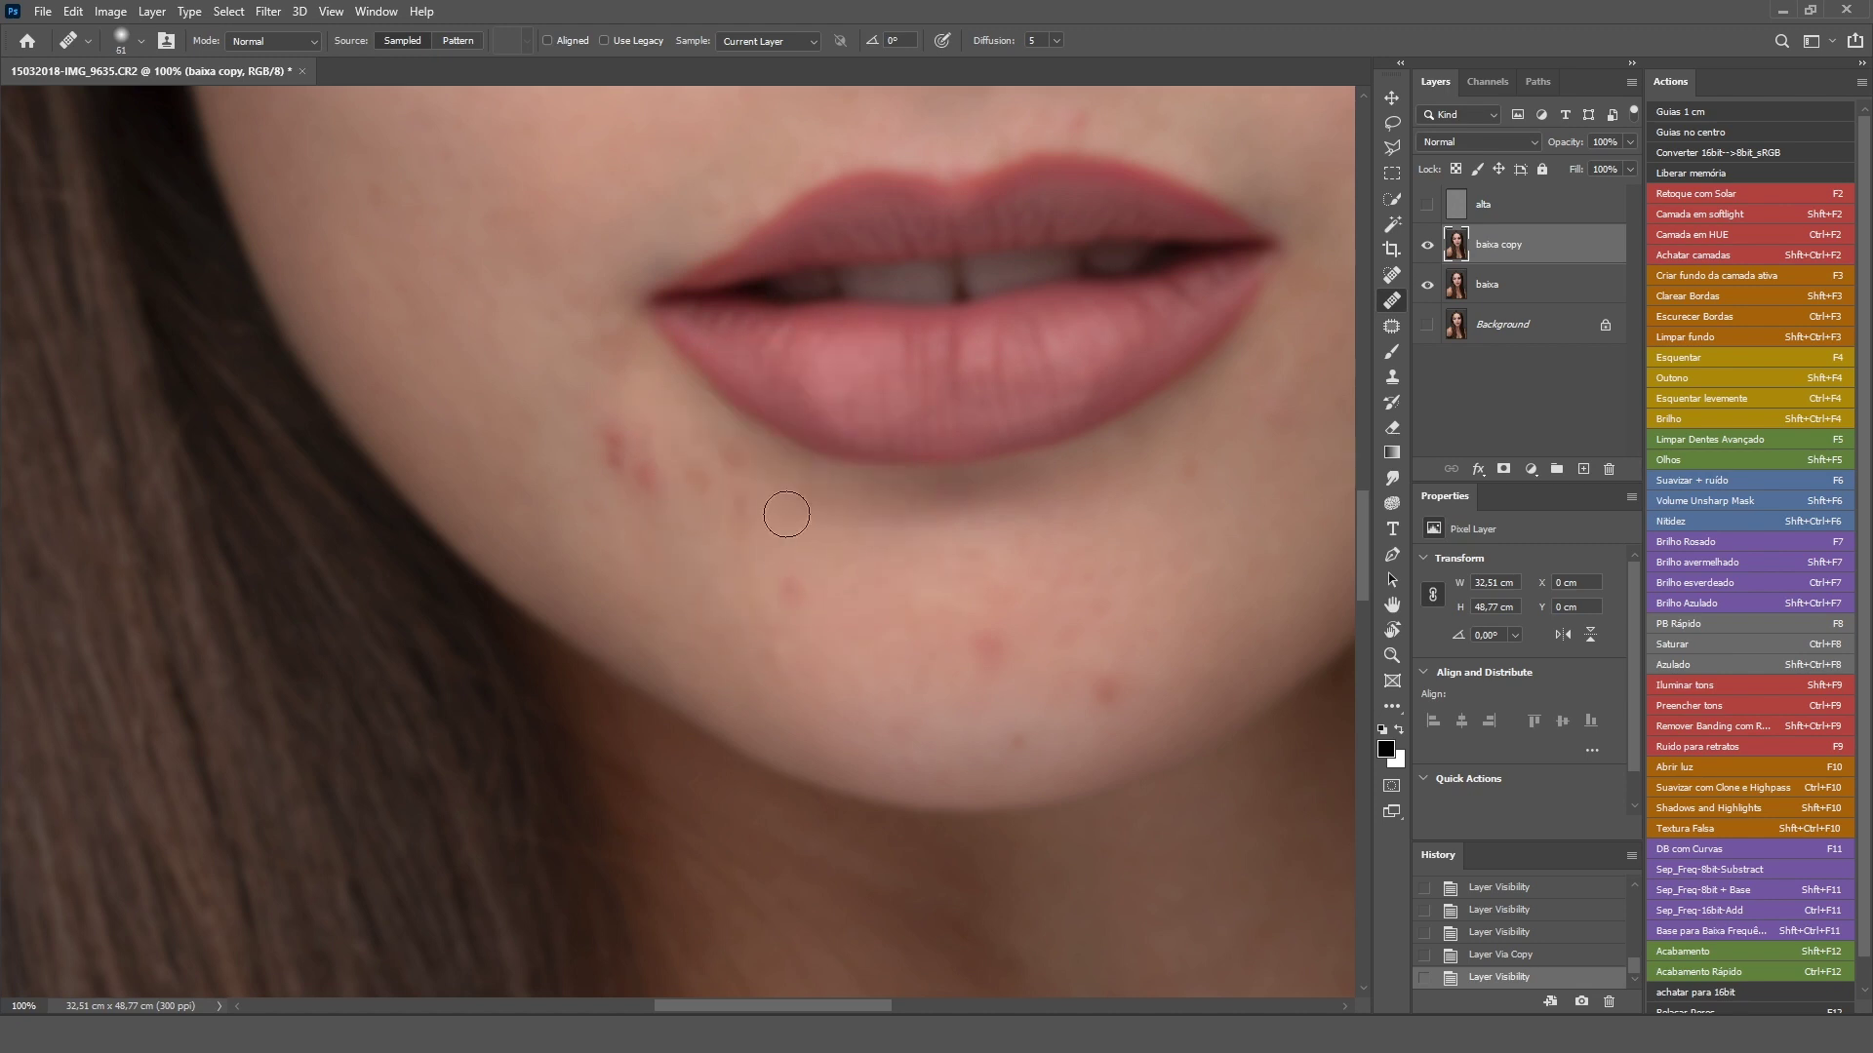
{"action": "left_click", "coordinate": [833, 613], "text": "alt"}
- Heal the red blemishes on the chin and below the lower lip on baixa copy
{"action": "left_click", "coordinate": [788, 587]}
{"action": "left_click_drag", "start_coordinate": [608, 433], "coordinate": [656, 481]}
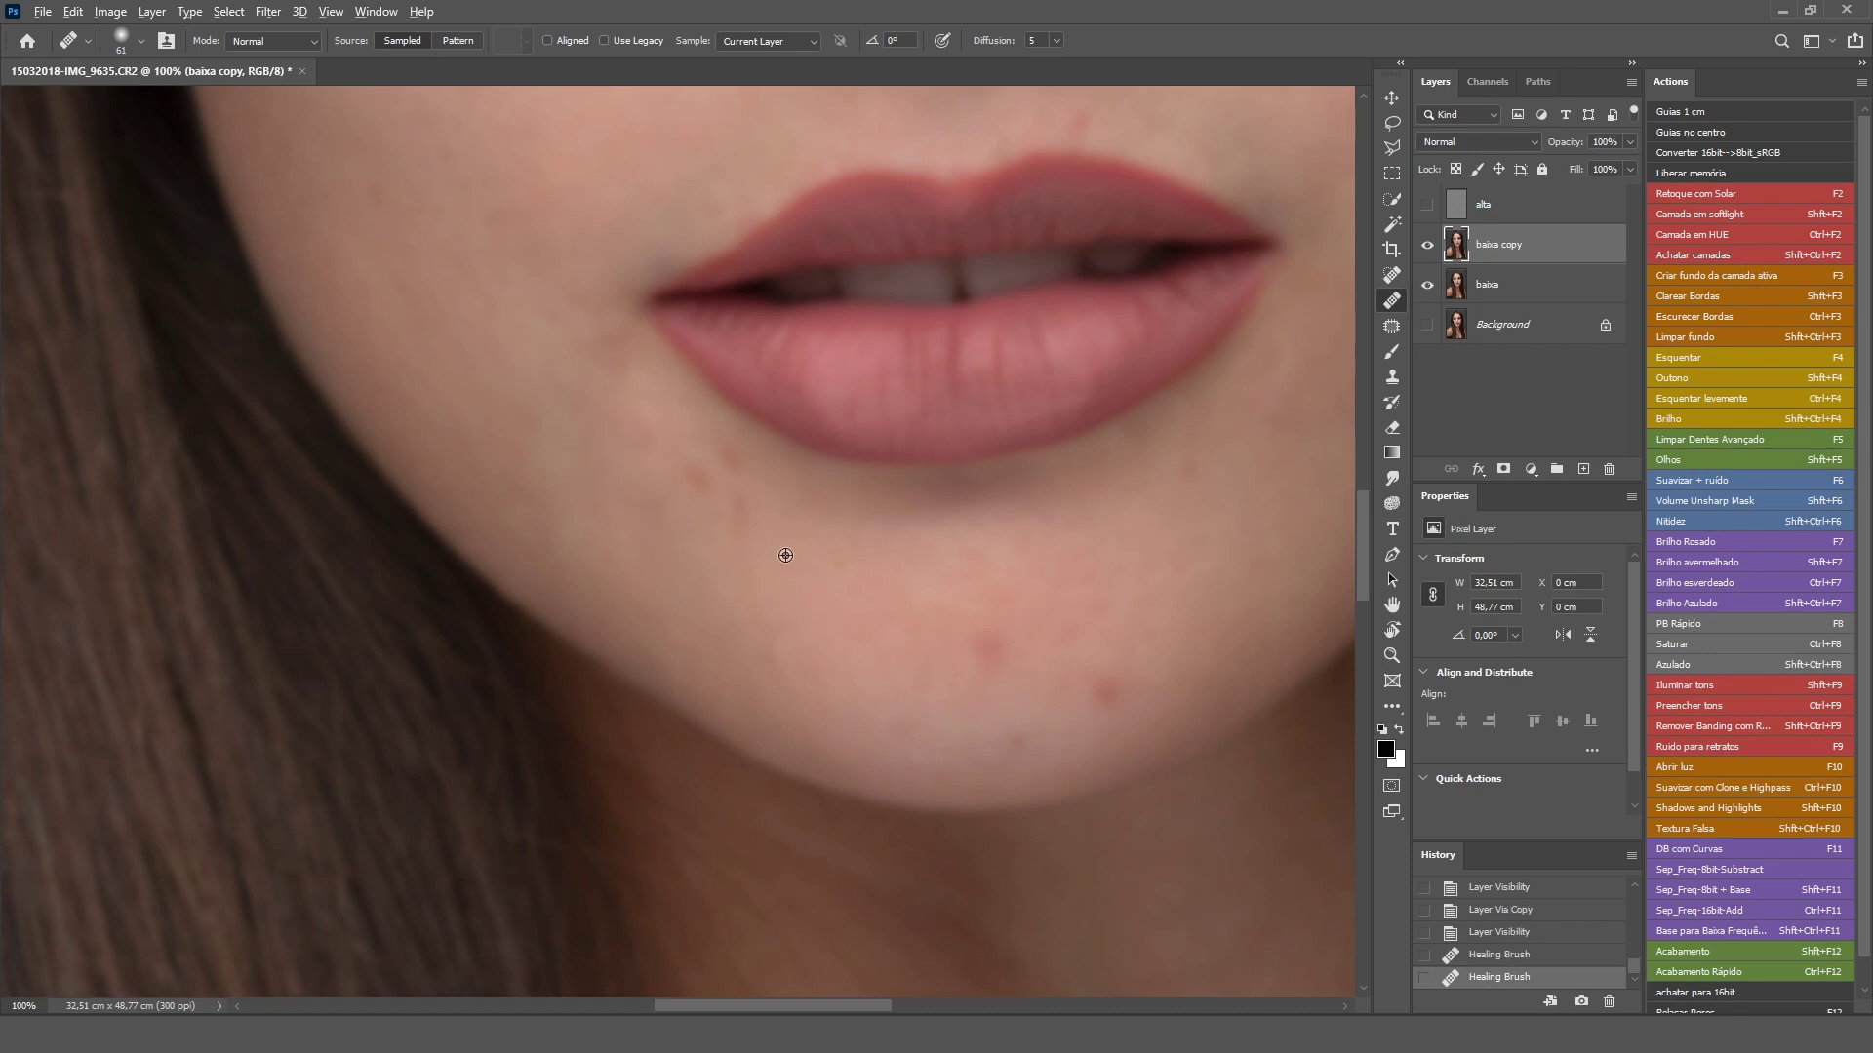
{"action": "left_click", "coordinate": [644, 513]}
{"action": "left_click", "coordinate": [647, 493]}
{"action": "left_click", "coordinate": [697, 480]}
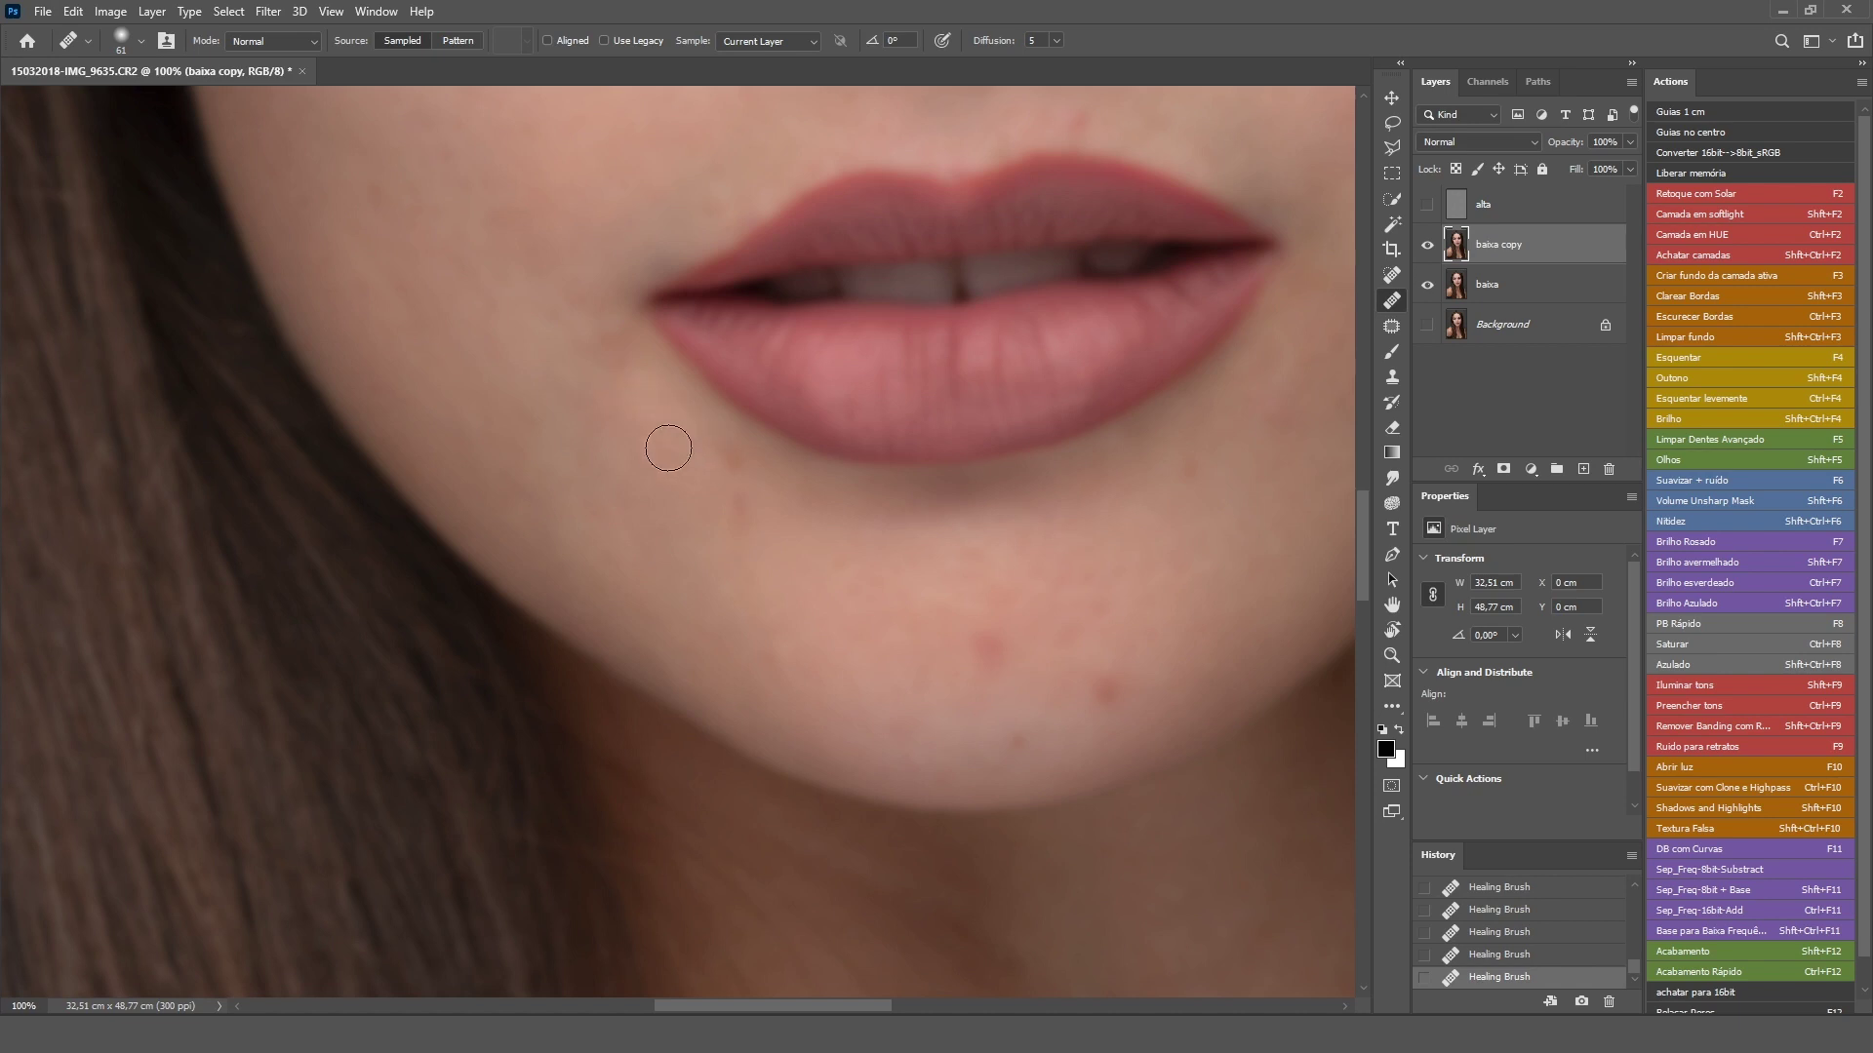
- Resample clean skin, heal the remaining red and dark chin blemishes, and show alta again
{"action": "left_click", "coordinate": [654, 438], "text": "alt"}
{"action": "left_click", "coordinate": [988, 645]}
{"action": "left_click", "coordinate": [1040, 657], "text": "alt"}
{"action": "left_click", "coordinate": [1020, 739]}
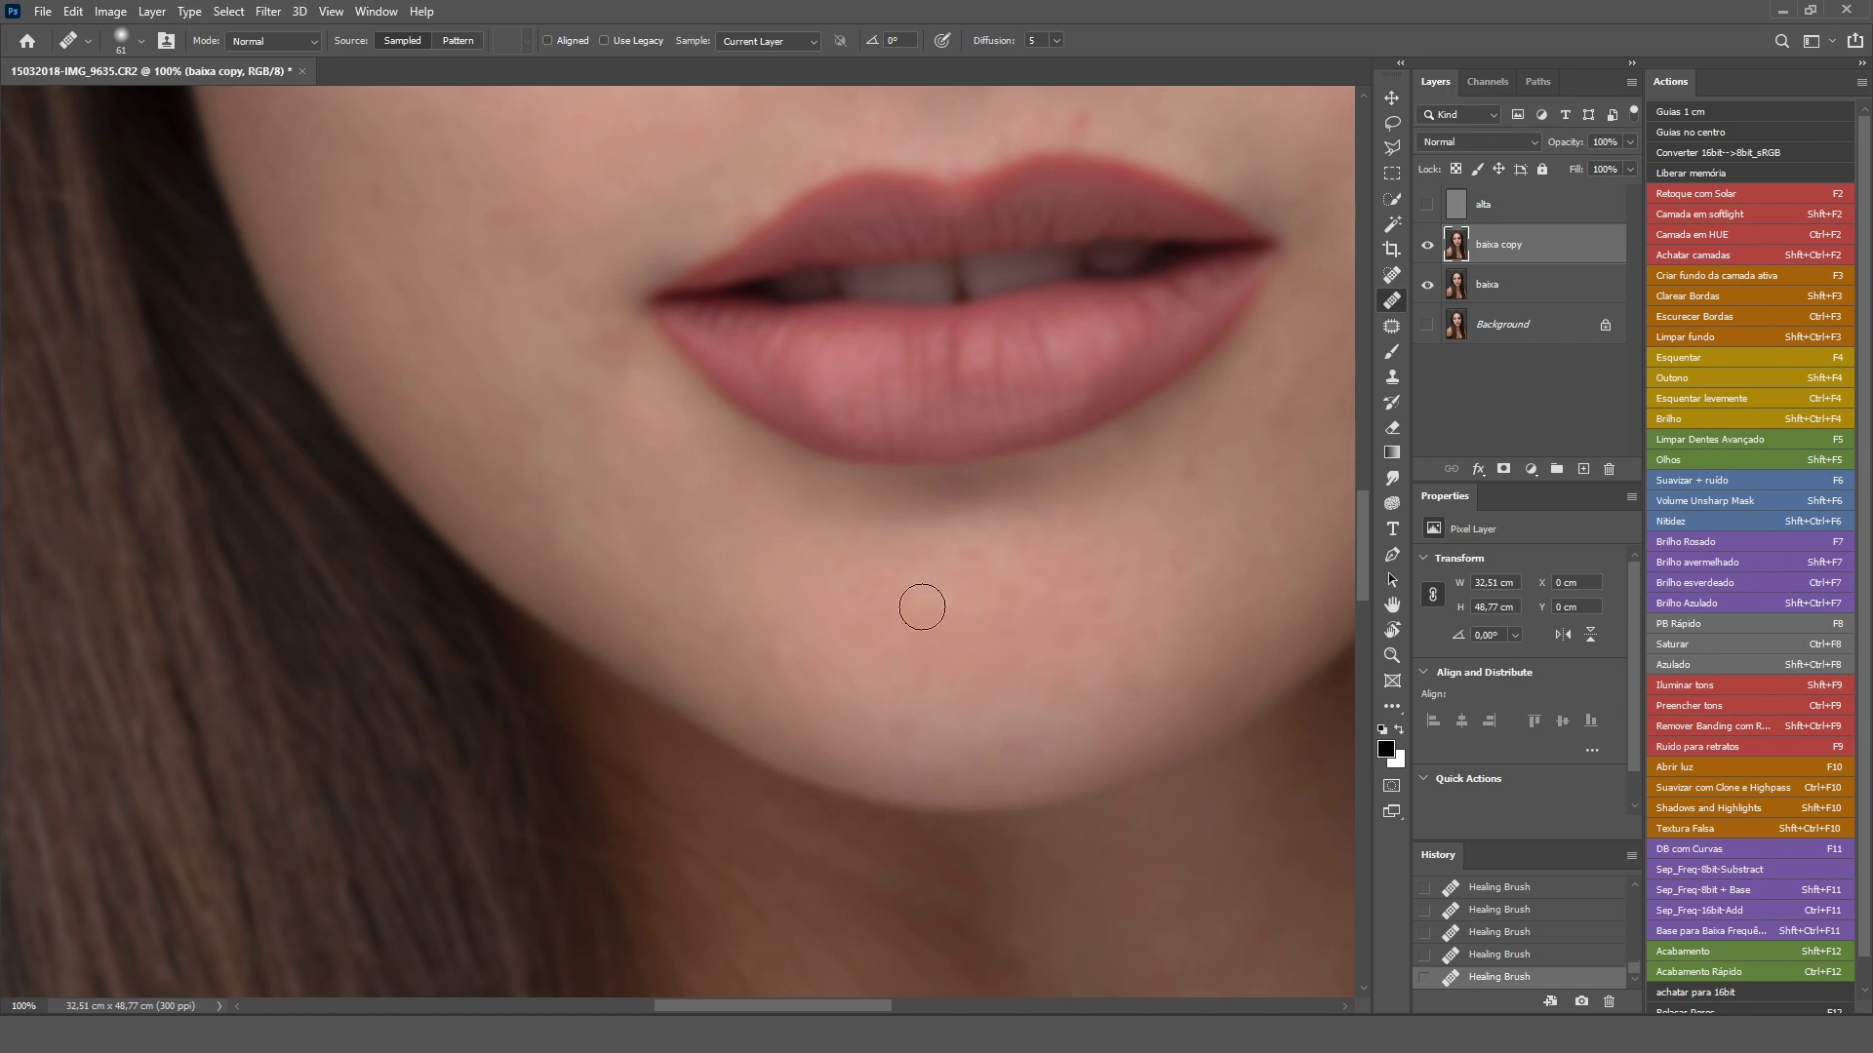
{"action": "left_click", "coordinate": [1426, 205]}
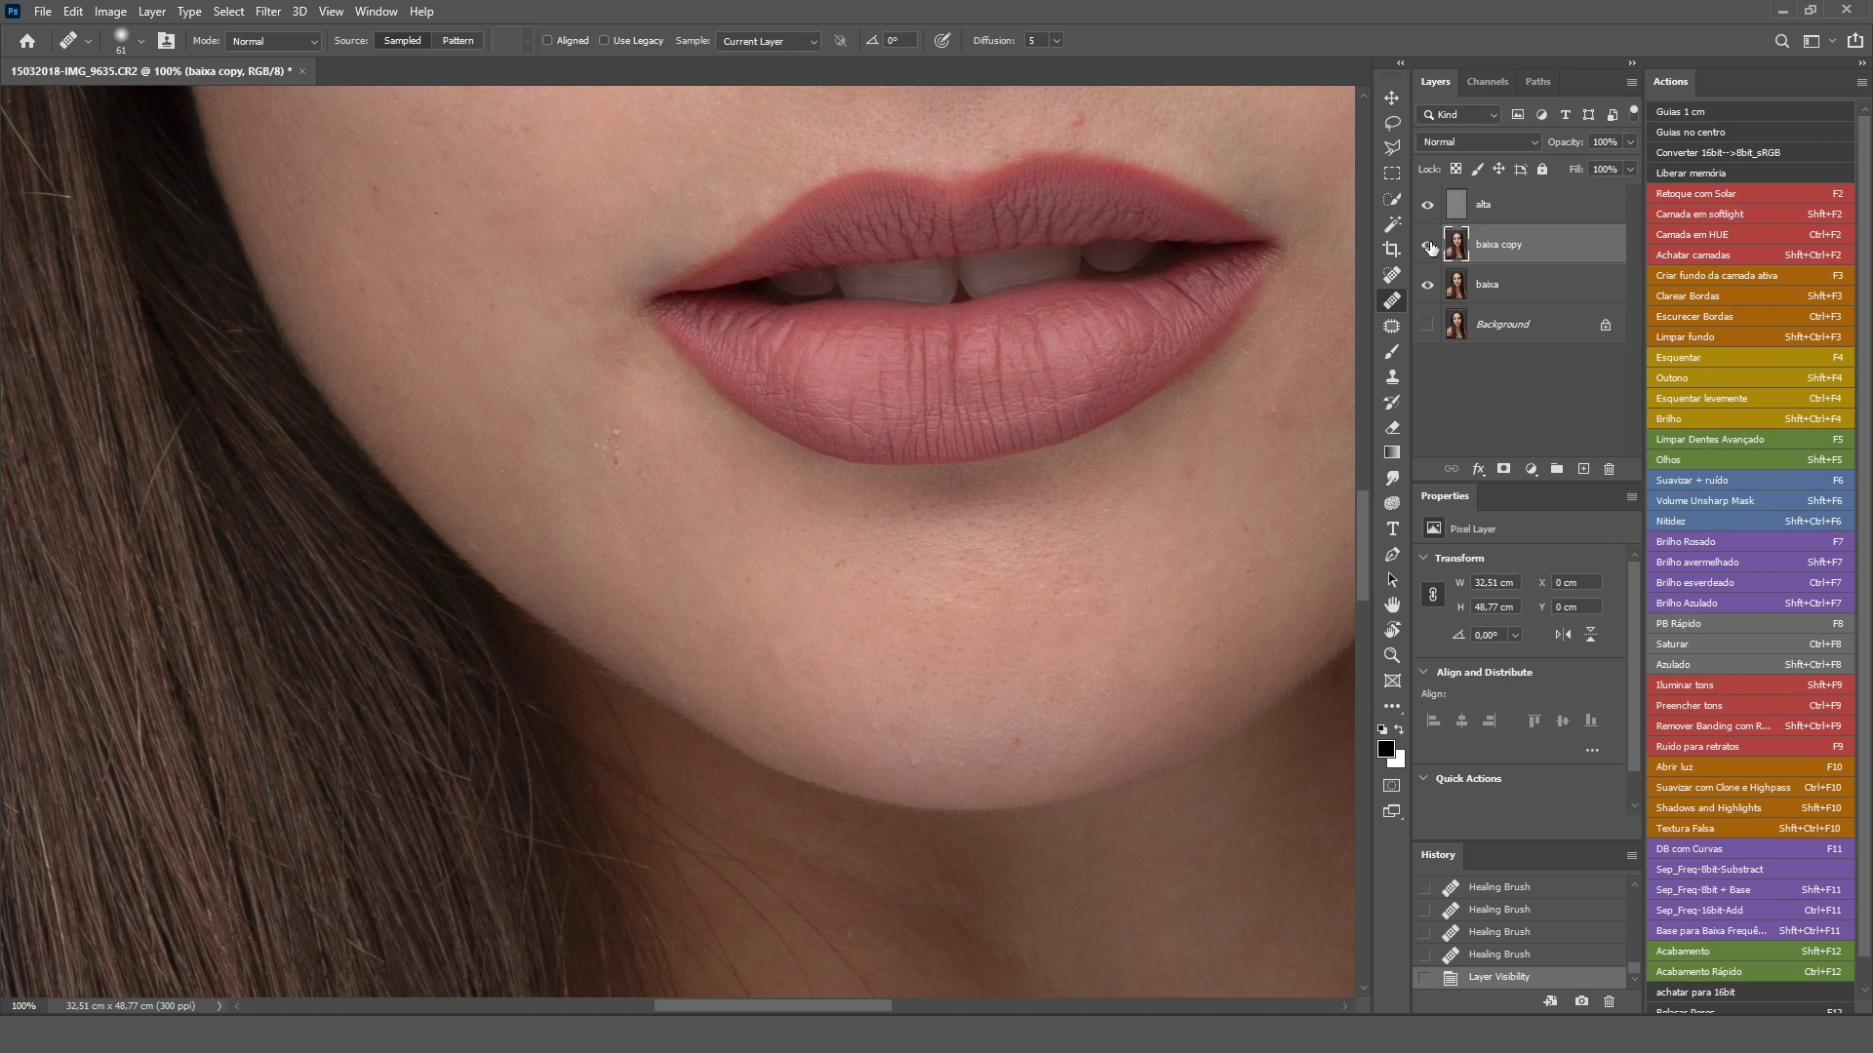
- Toggle baixa copy off and on to compare the healed chin with the original
{"action": "left_click", "coordinate": [1435, 252]}
{"action": "left_click", "coordinate": [1434, 258]}
{"action": "left_click", "coordinate": [1429, 251]}
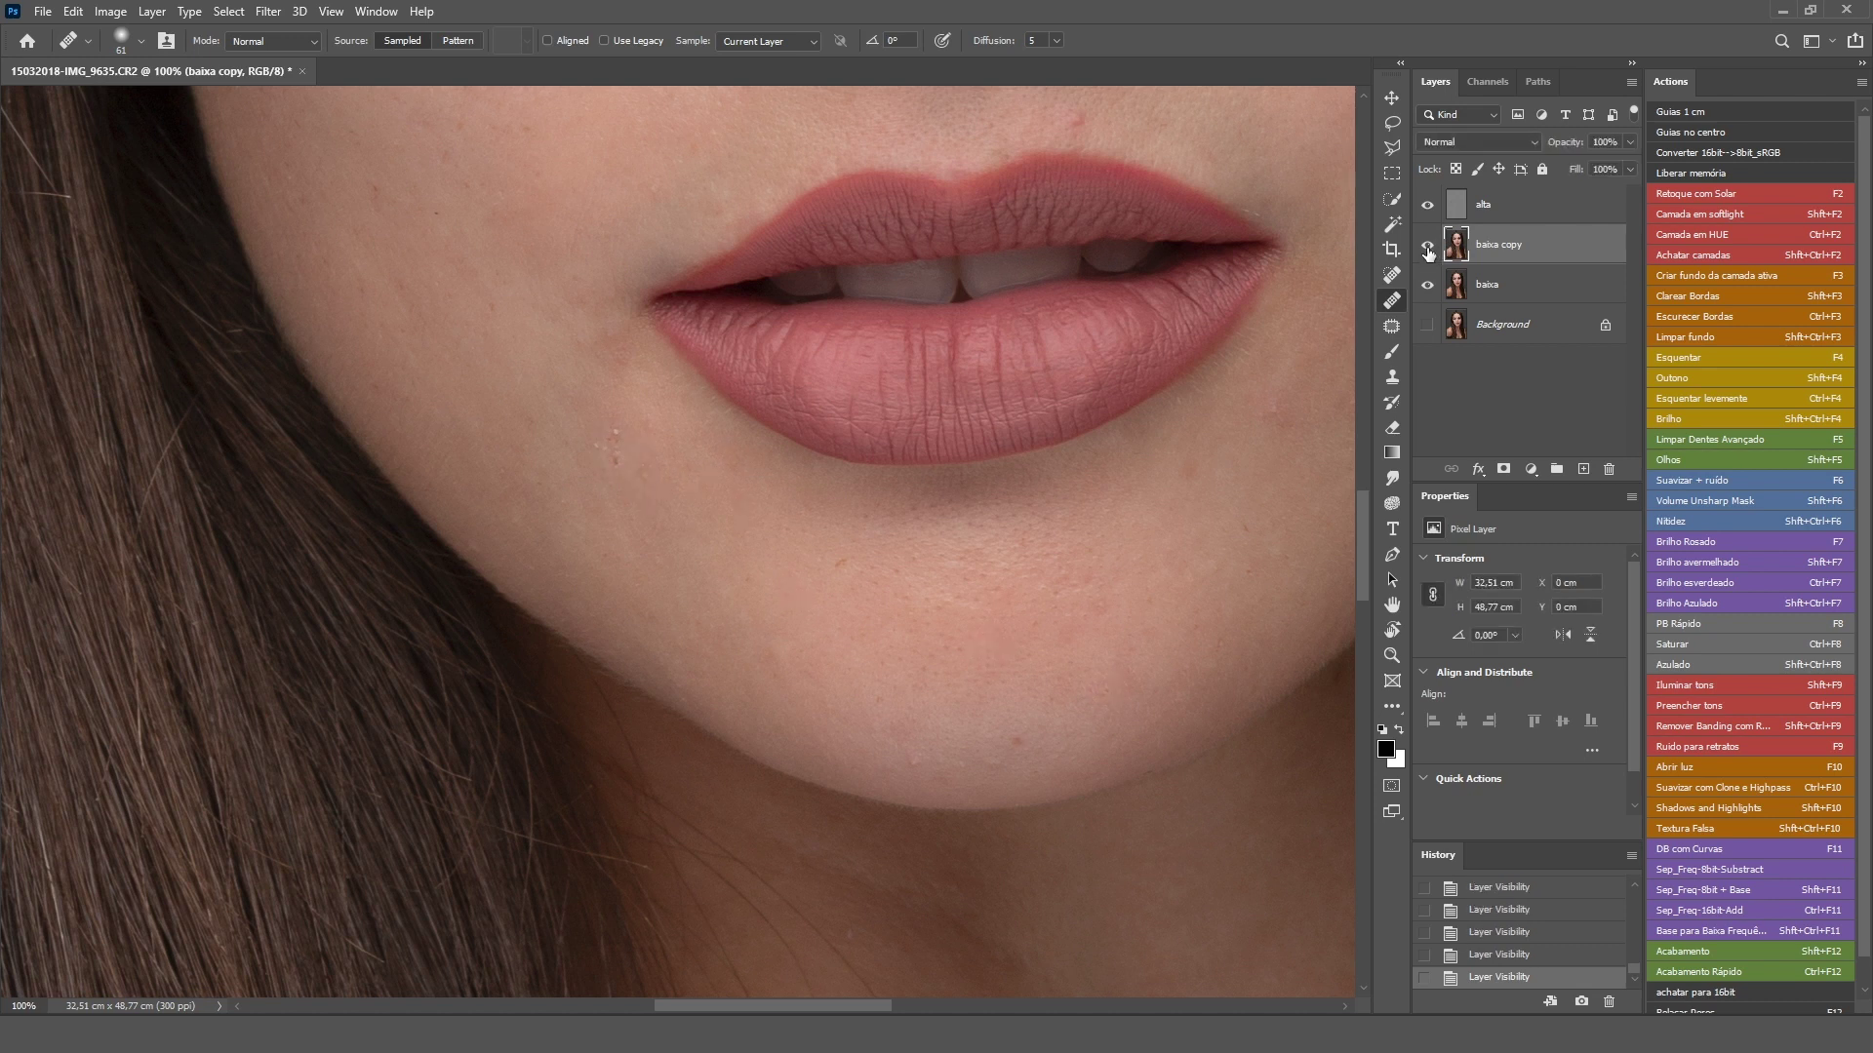
{"action": "left_click", "coordinate": [1426, 252]}
{"action": "left_click", "coordinate": [1425, 247]}
{"action": "left_click", "coordinate": [1427, 245]}
{"action": "left_click", "coordinate": [1427, 247]}
- Zoom to 200% on the bumps beside the lower lip and select the alta layer
{"action": "key", "text": "ctrl+plus"}
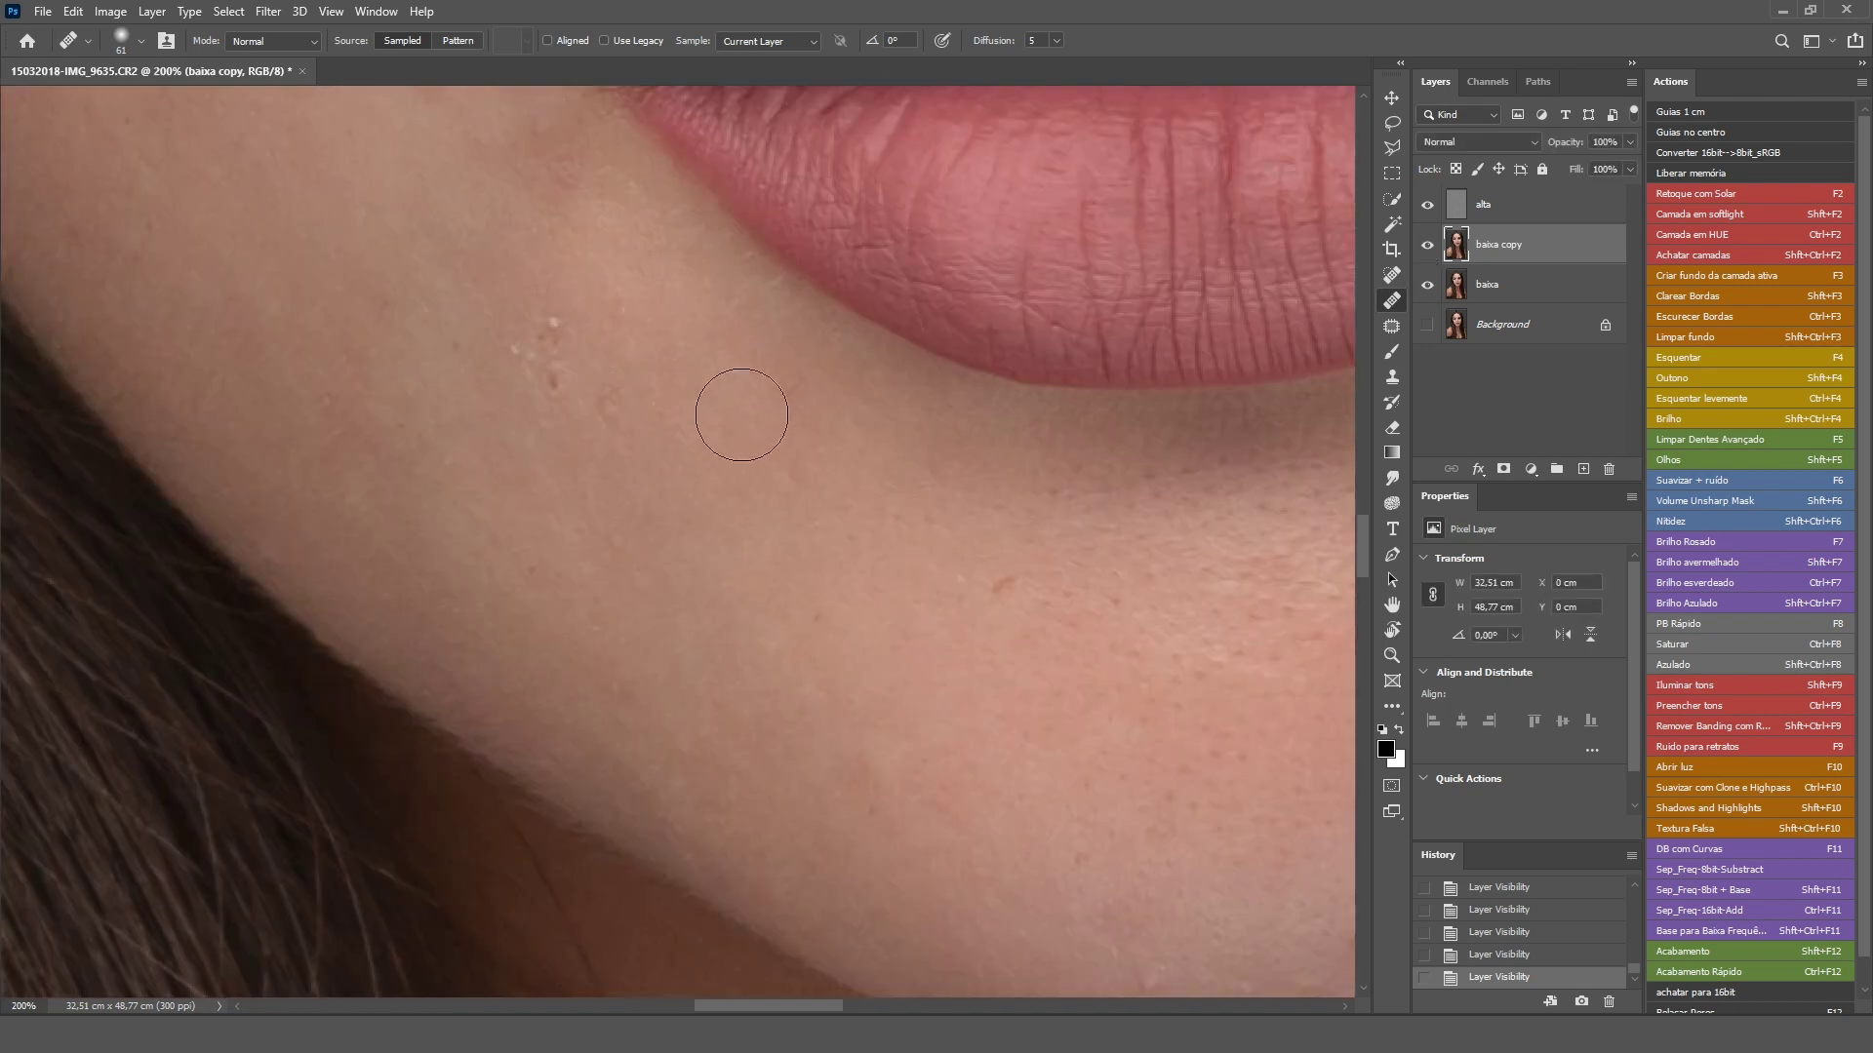
{"action": "left_click_drag", "start_coordinate": [545, 378], "coordinate": [753, 456]}
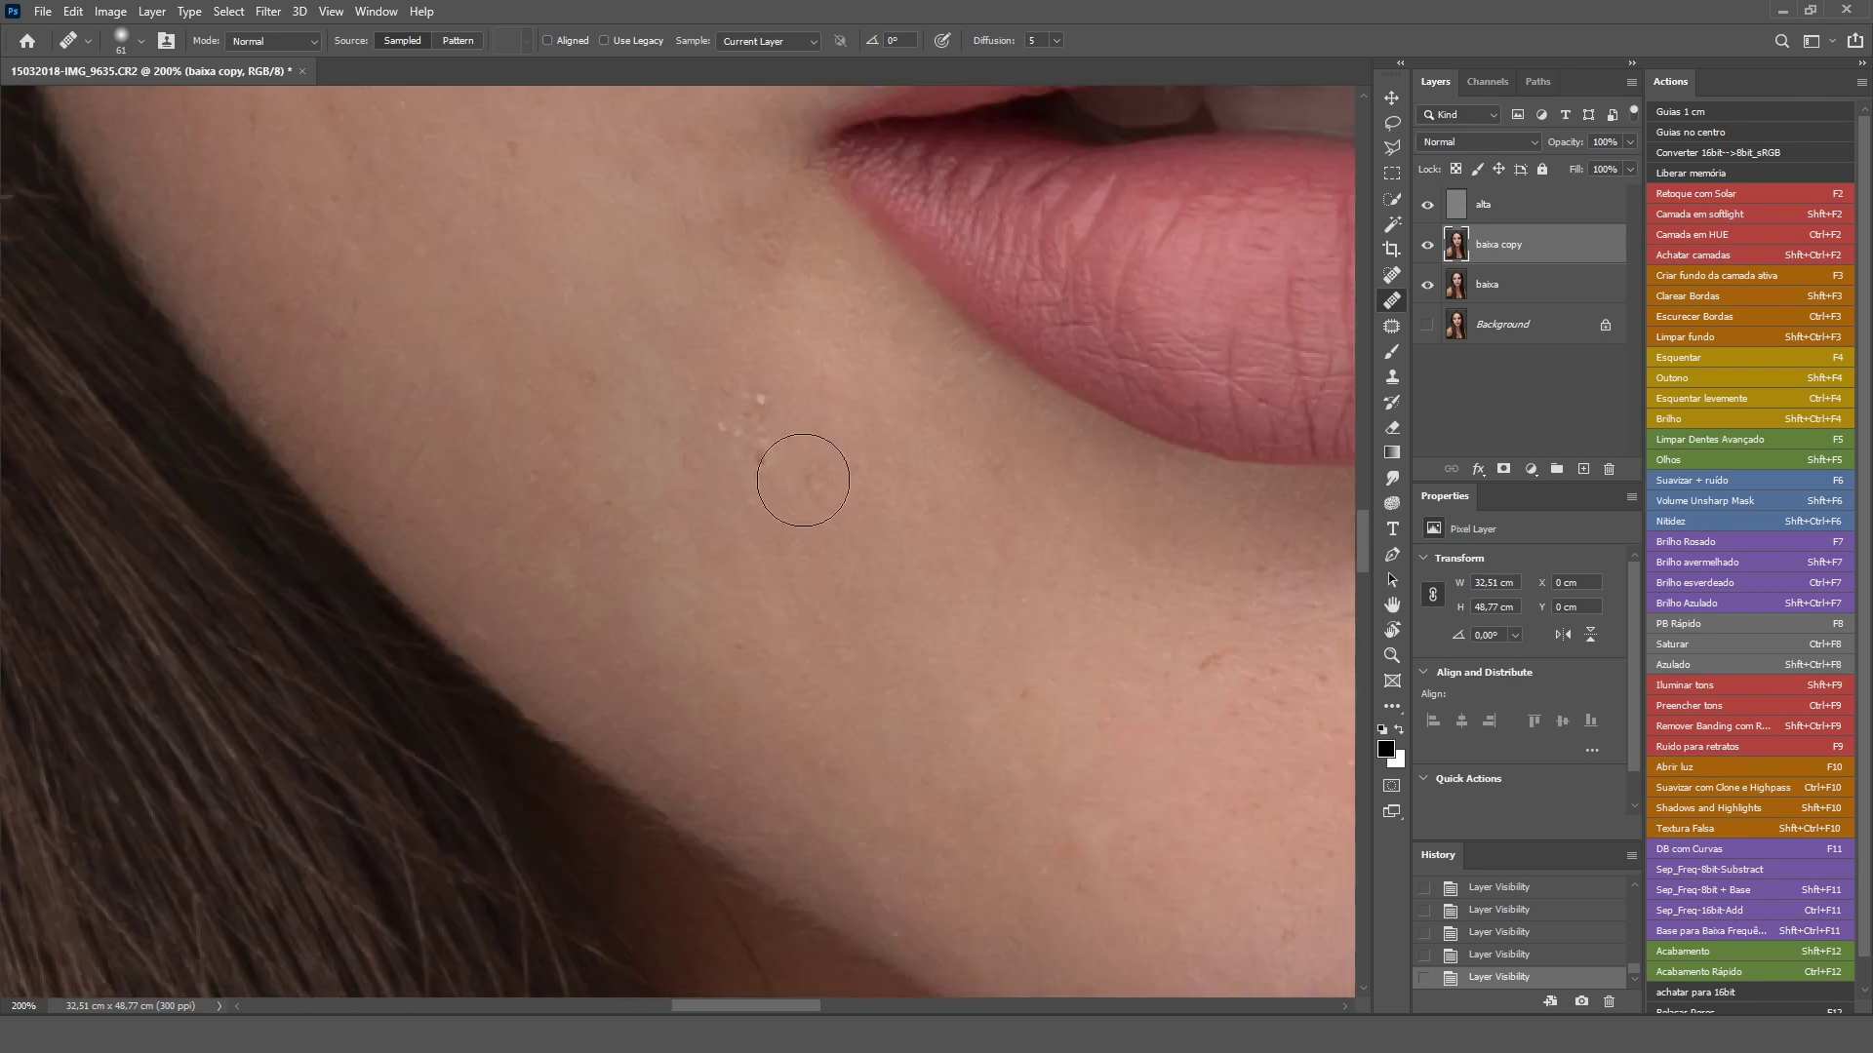
{"action": "left_click", "coordinate": [1534, 209]}
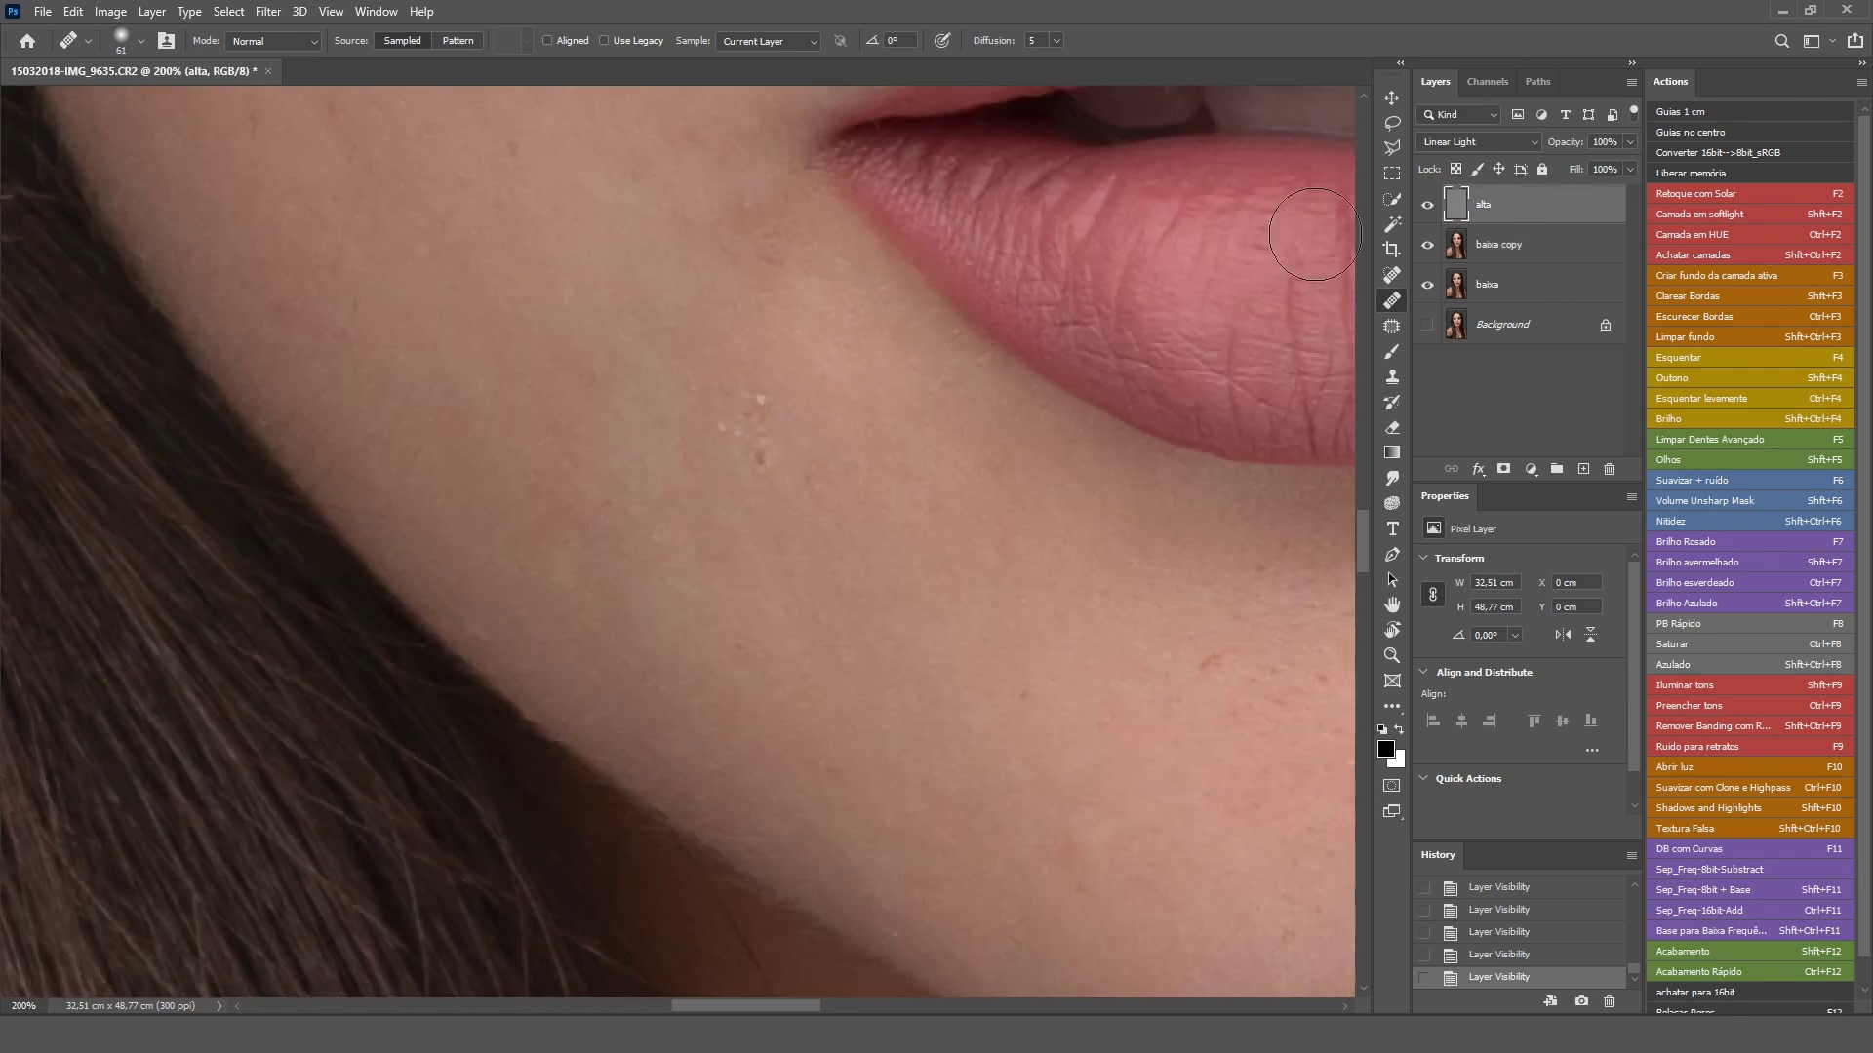
- Duplicate the alta layer as alta copy and set its blend mode to Normal
{"action": "key", "text": "ctrl+j"}
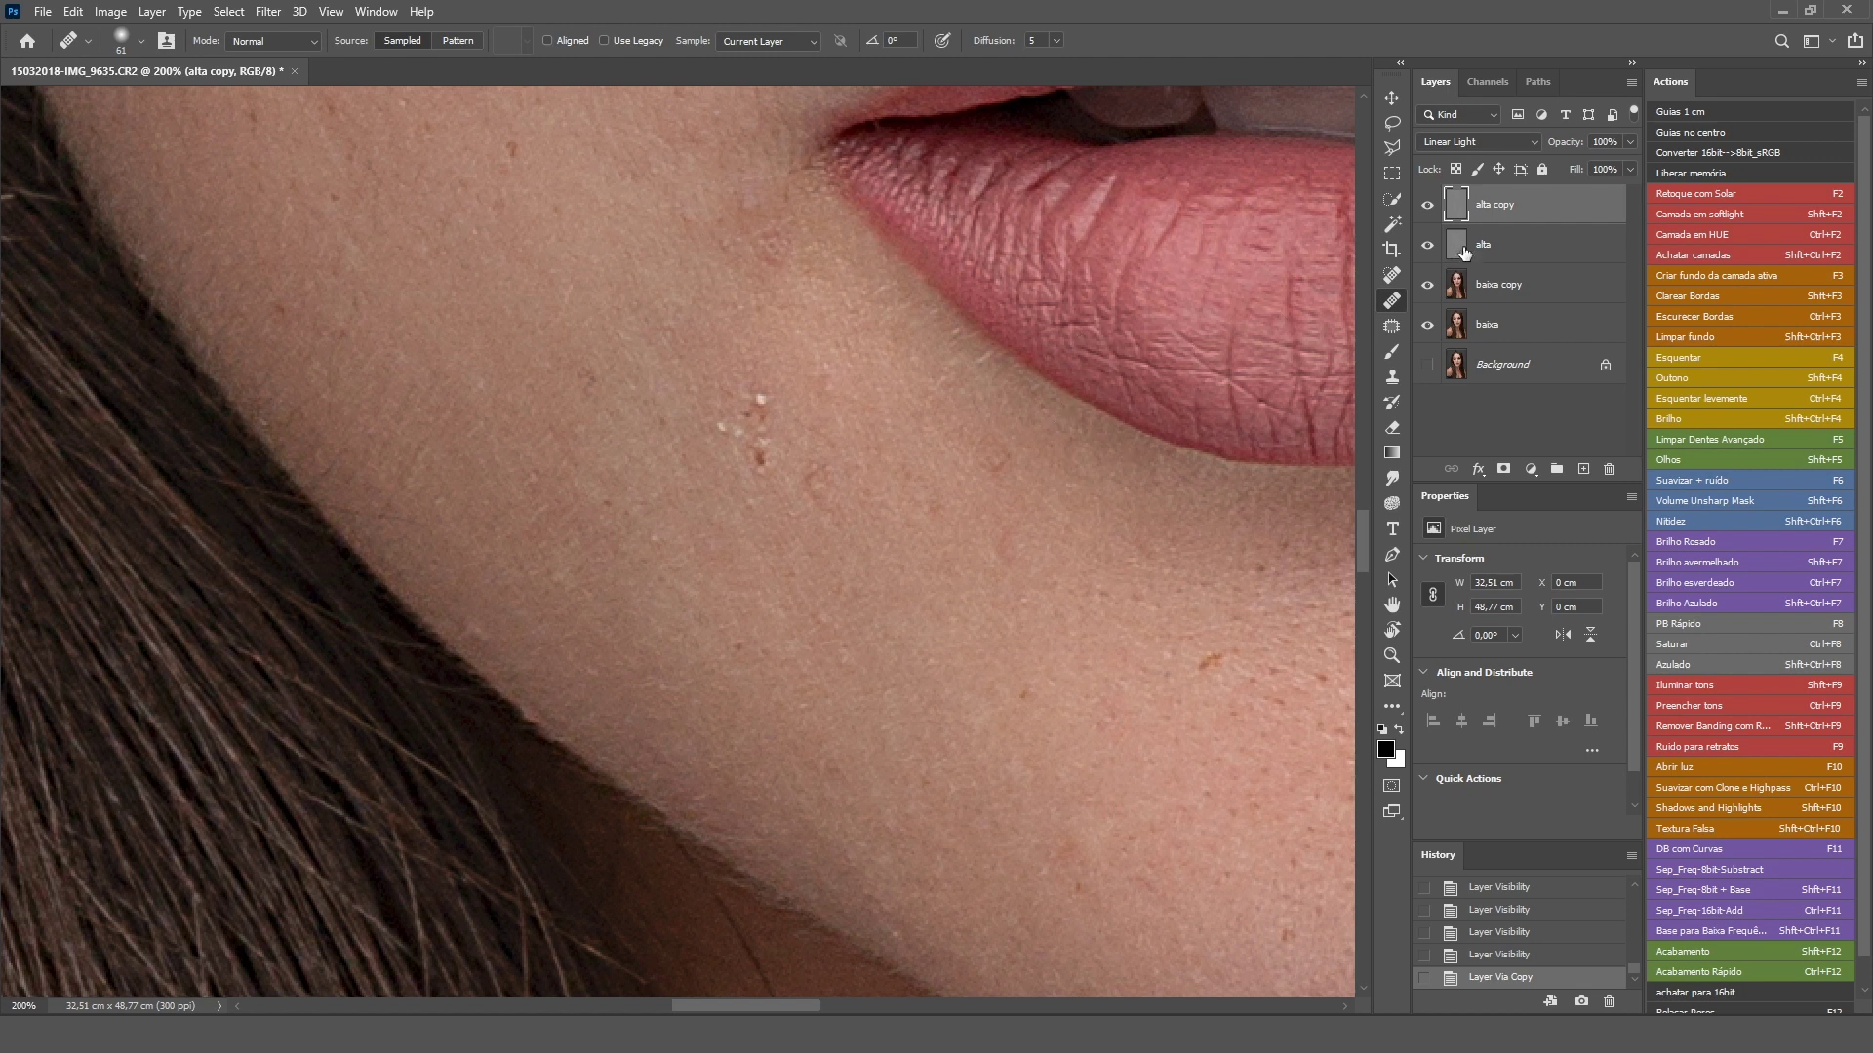
{"action": "left_click", "coordinate": [1476, 142]}
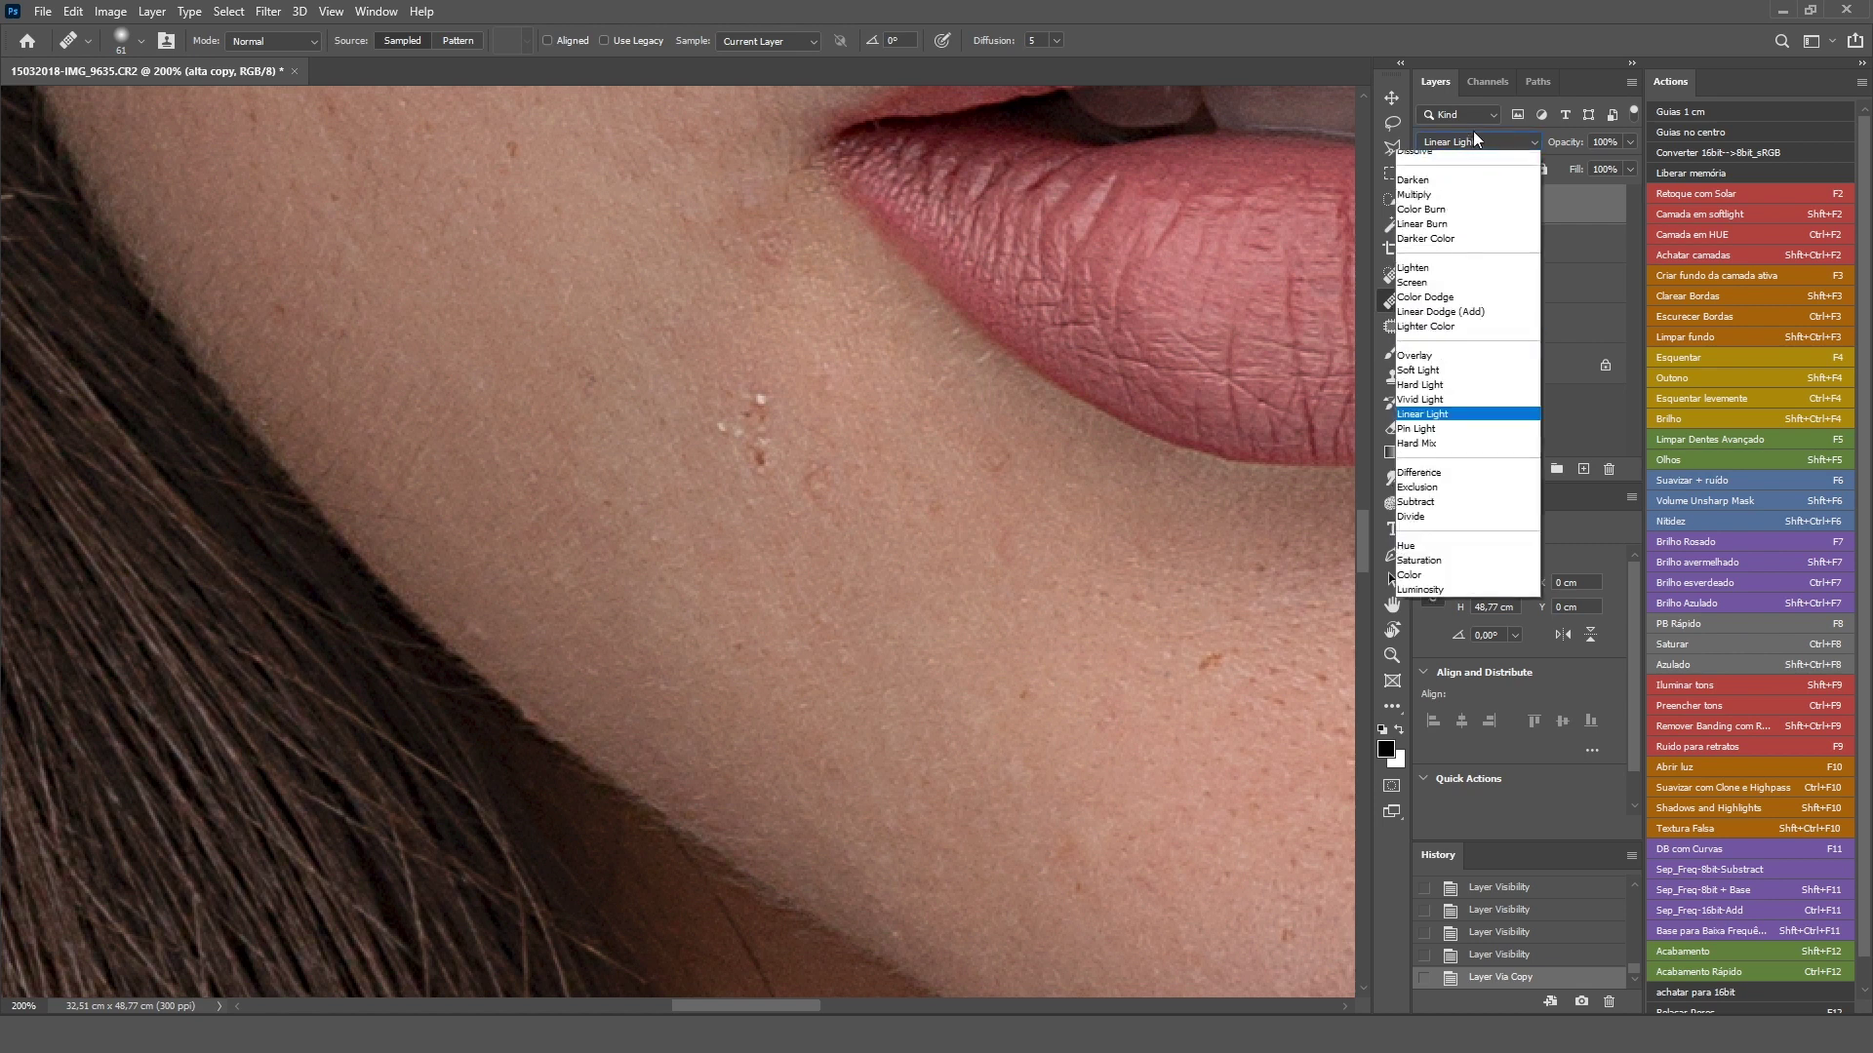
{"action": "left_click", "coordinate": [1467, 161]}
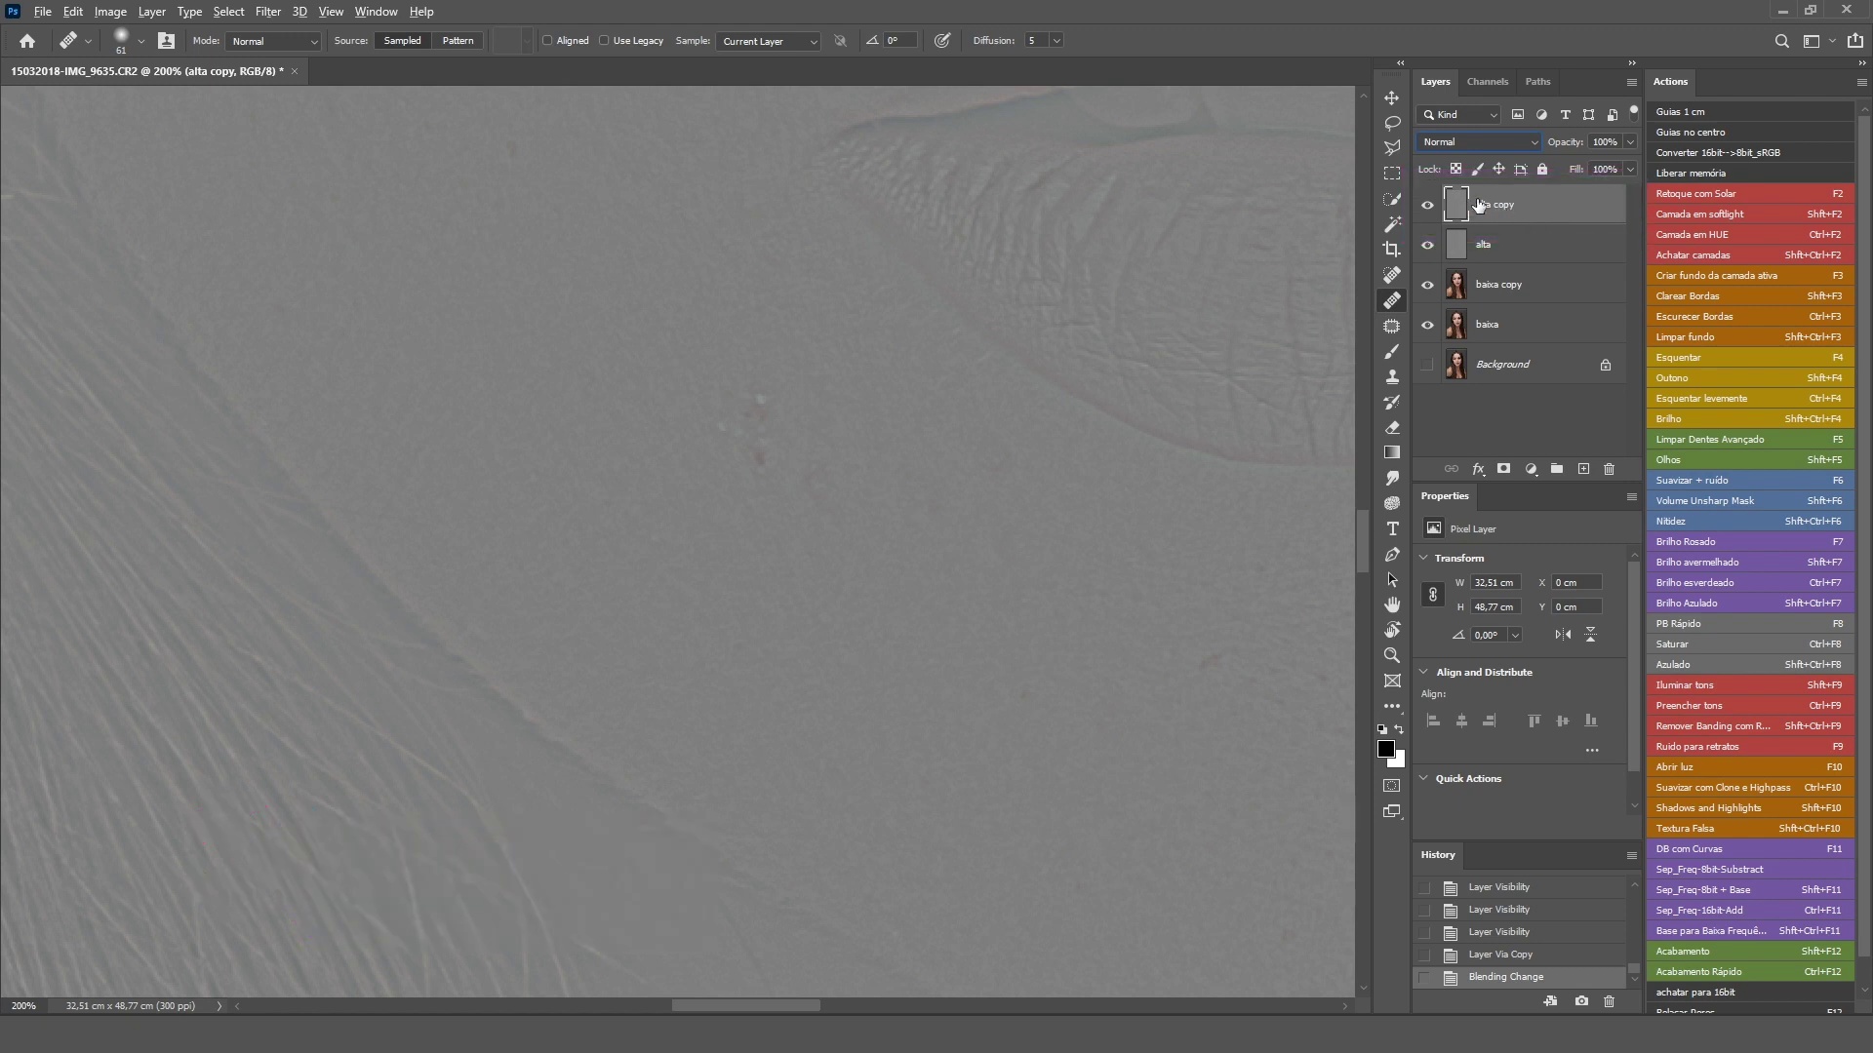
- Clip alta copy to alta, check both layers, and leave alta copy active
{"action": "left_click", "coordinate": [1546, 218], "text": "alt"}
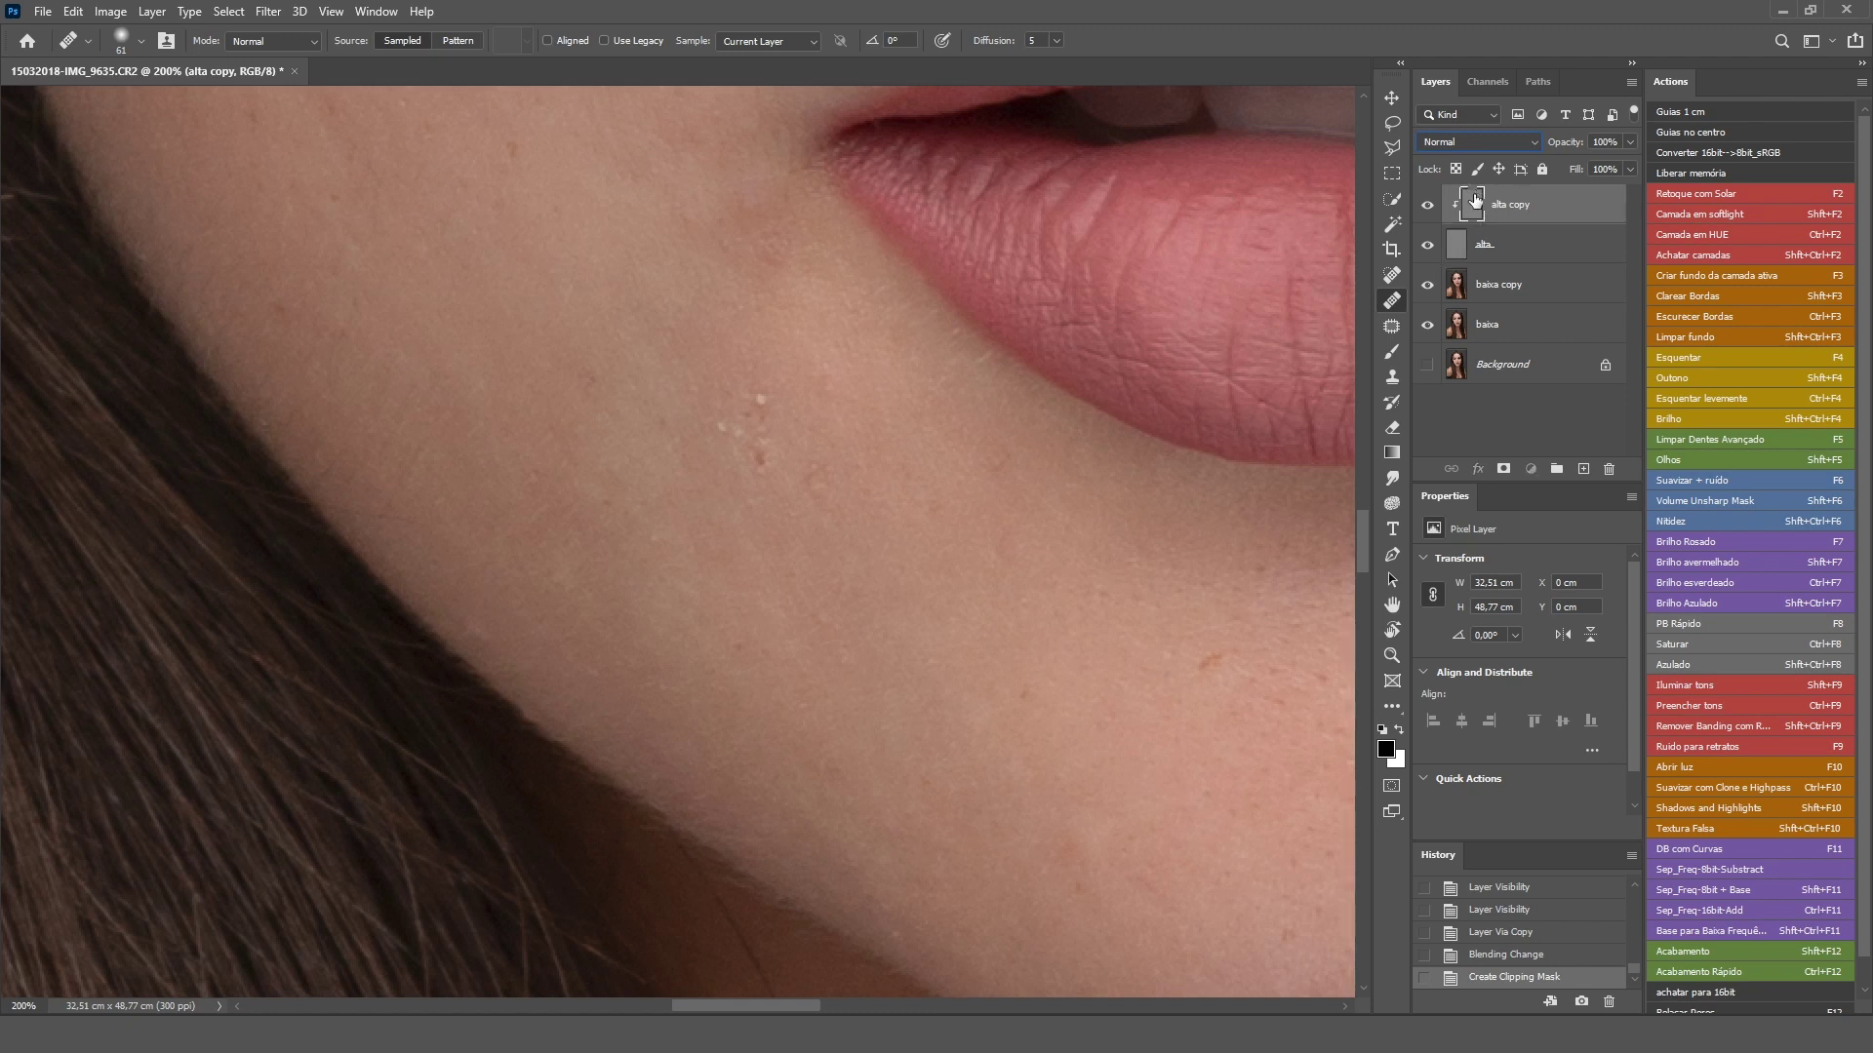
{"action": "left_click", "coordinate": [1457, 250]}
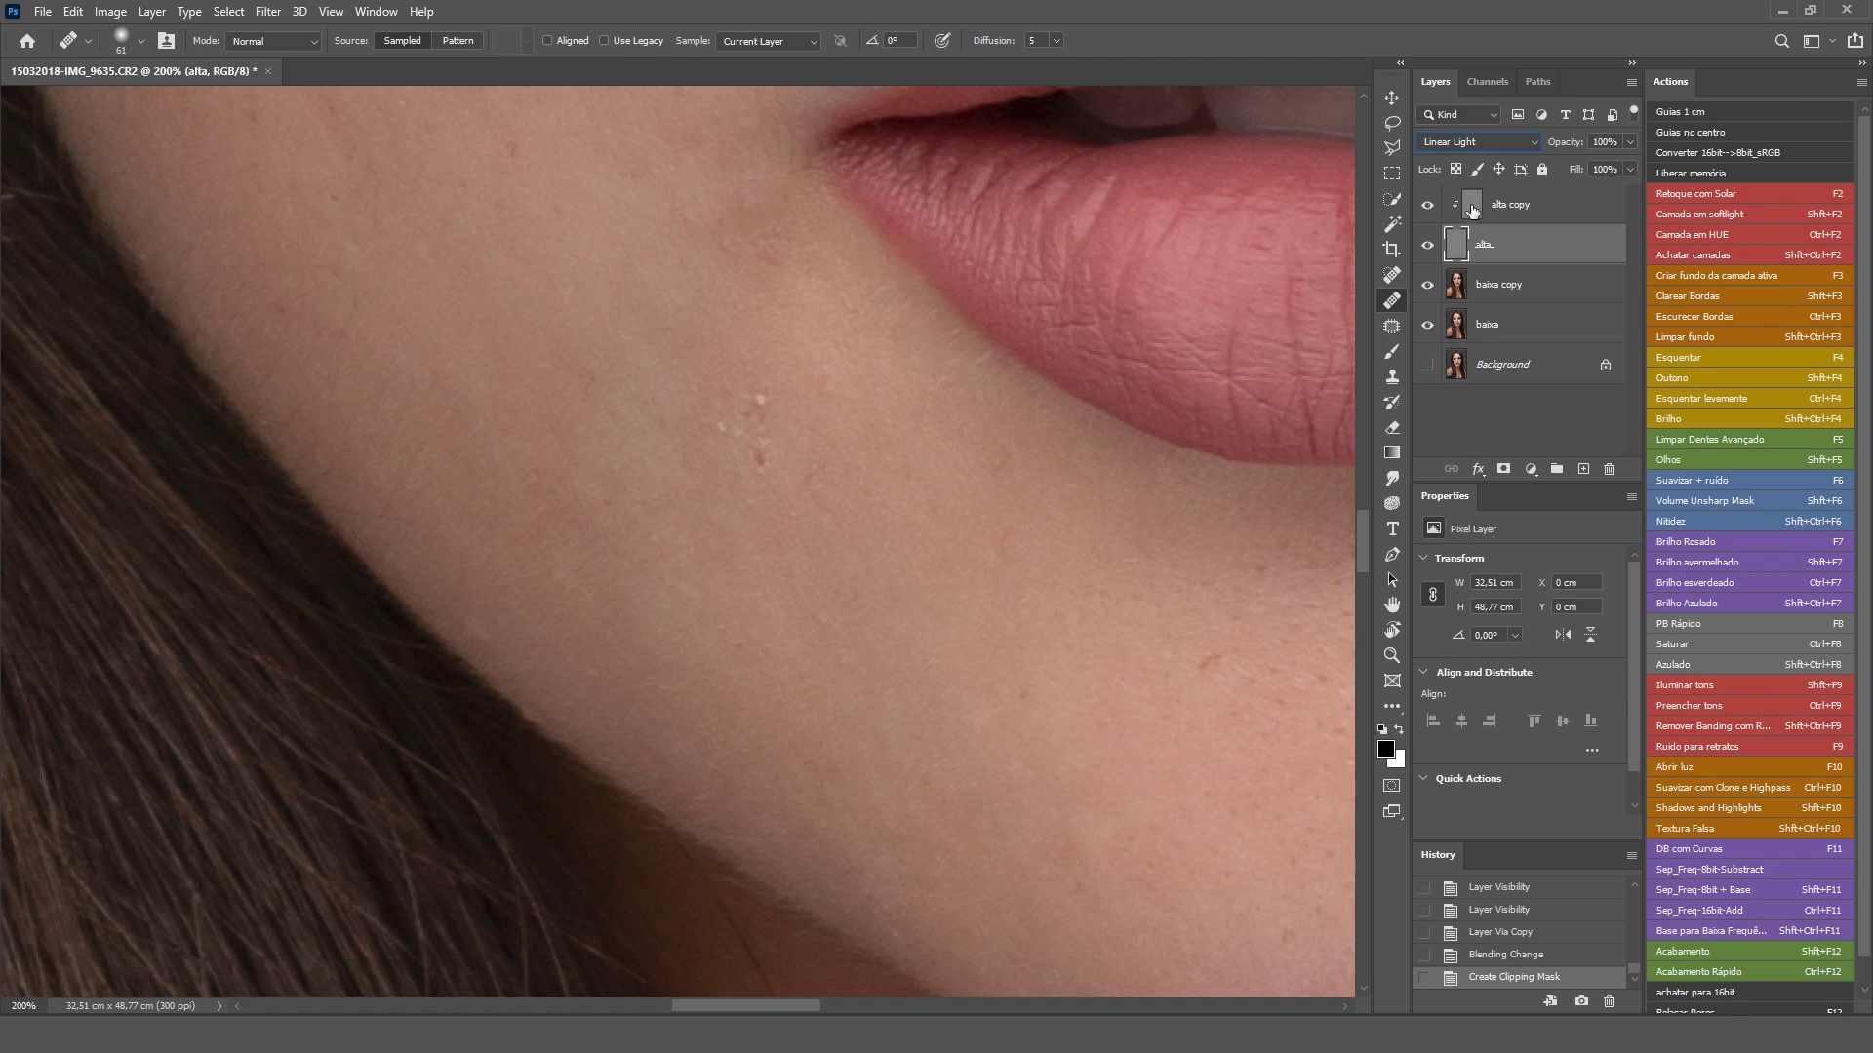
{"action": "left_click", "coordinate": [1470, 210]}
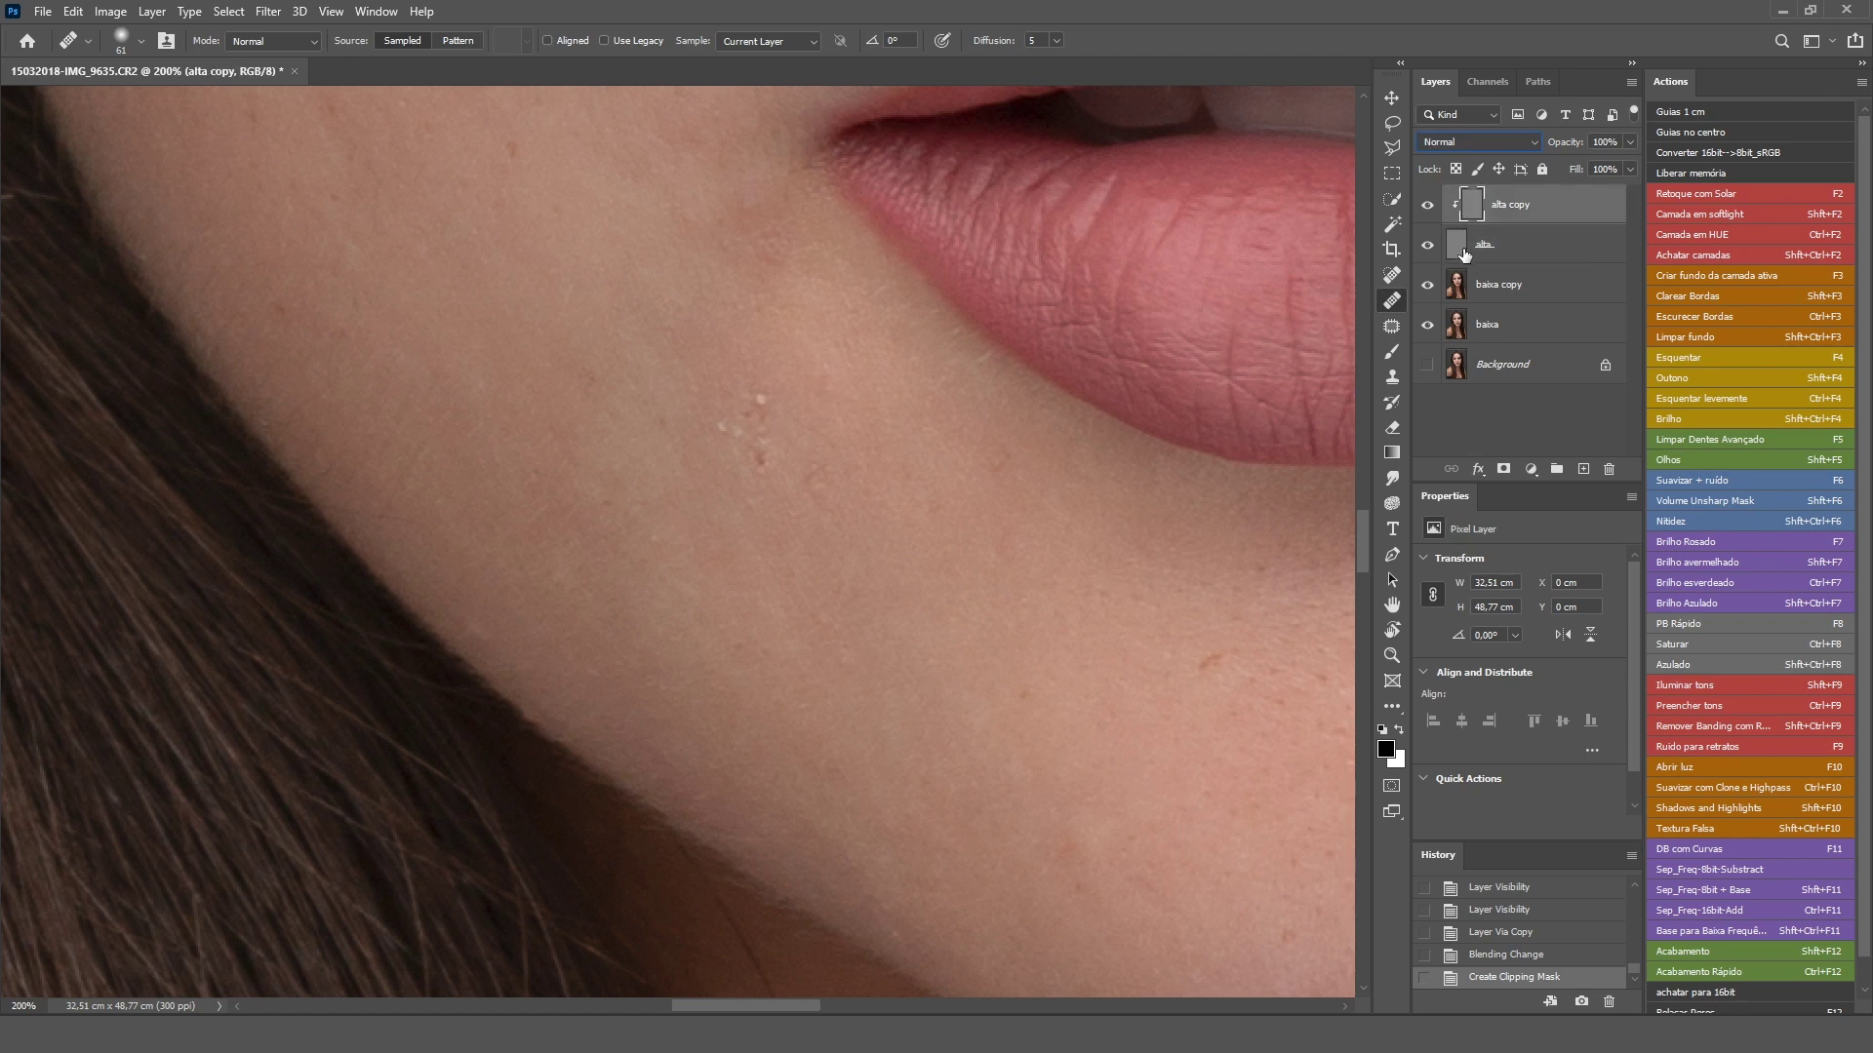
{"action": "left_click", "coordinate": [1459, 252]}
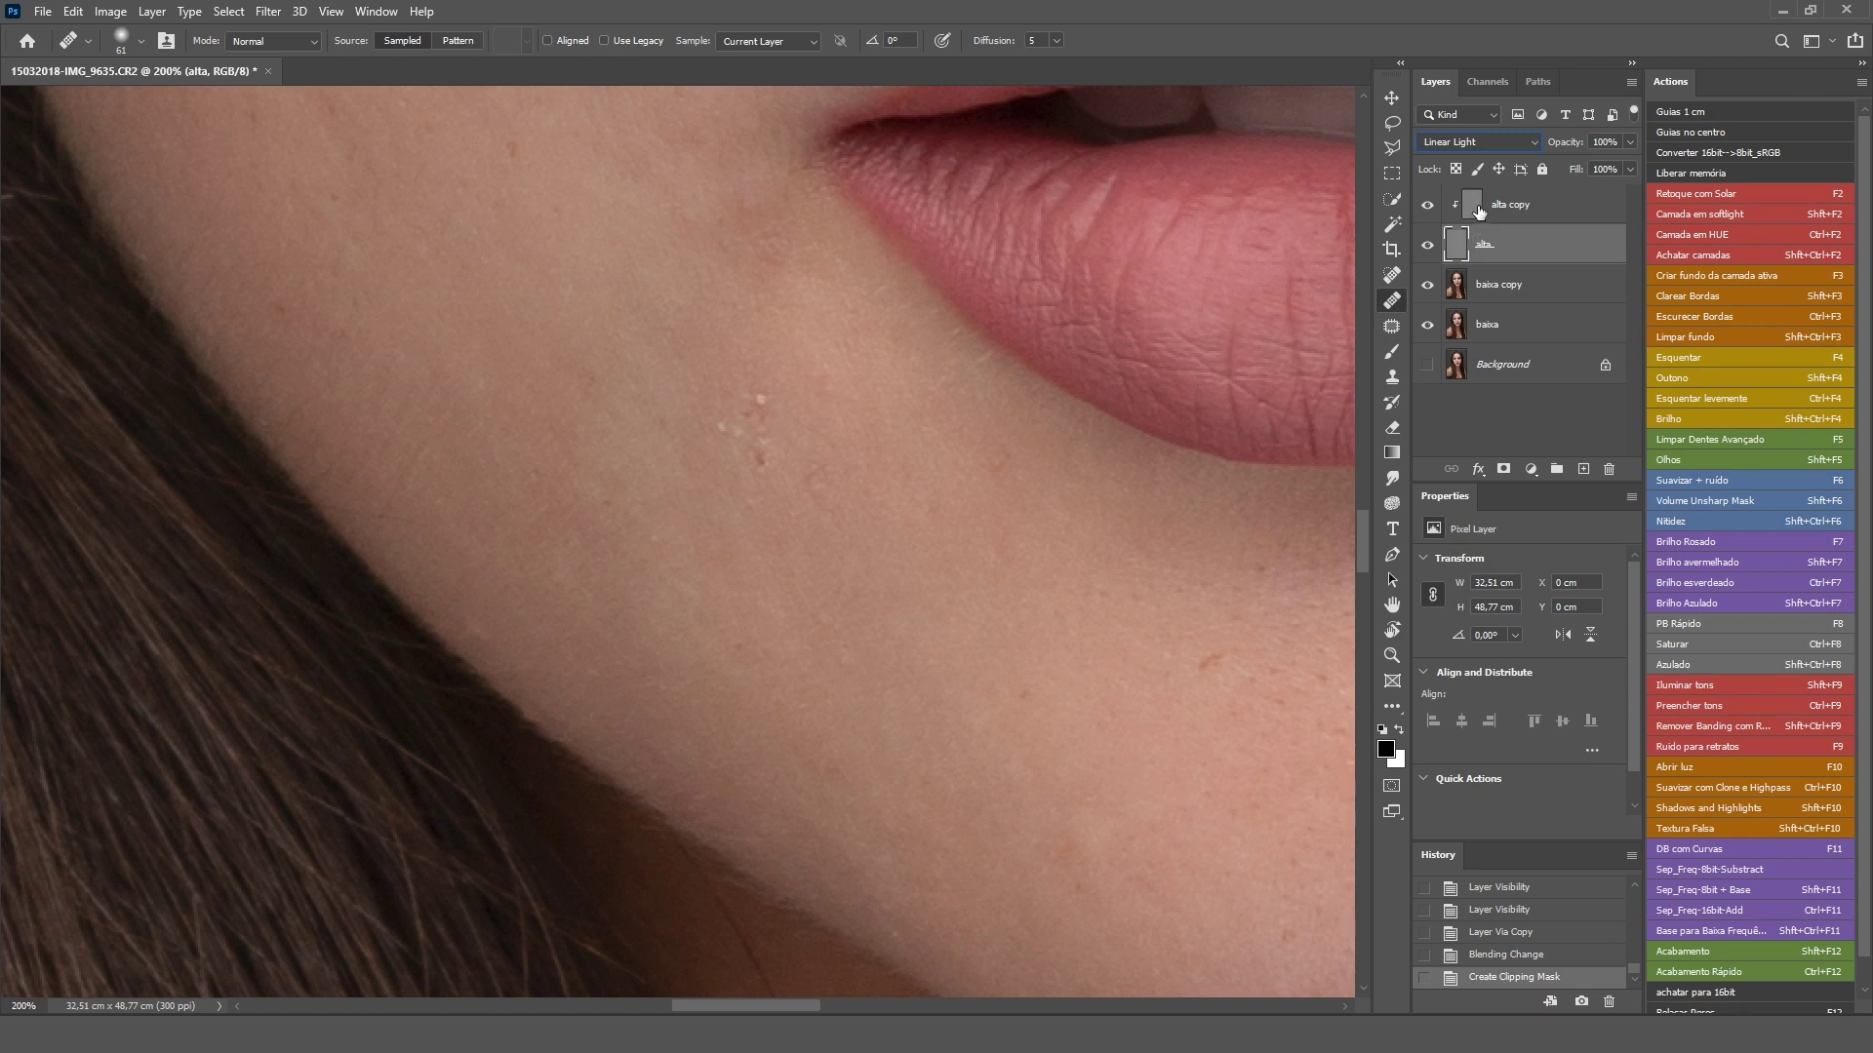
{"action": "left_click", "coordinate": [1471, 211]}
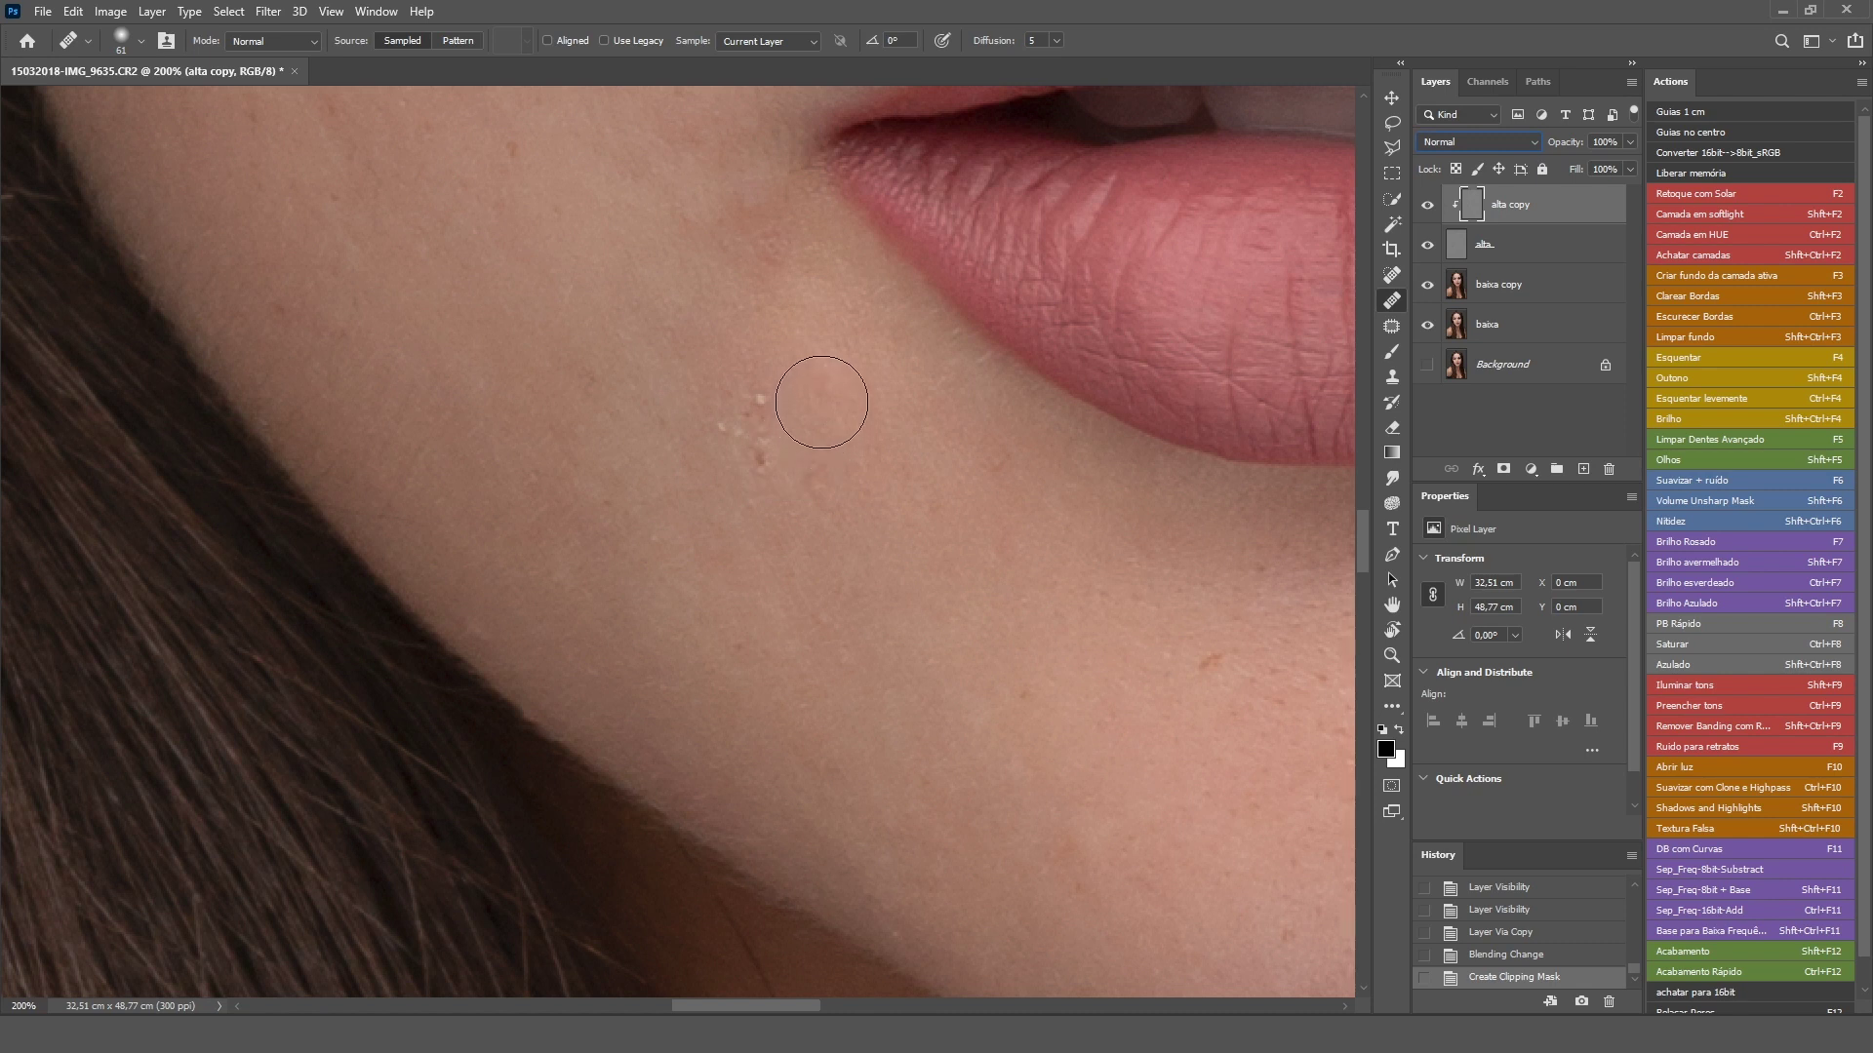
- Shrink the Healing Brush to 15 px, sample clean skin, and heal a chin spot
{"action": "right_click", "coordinate": [792, 435]}
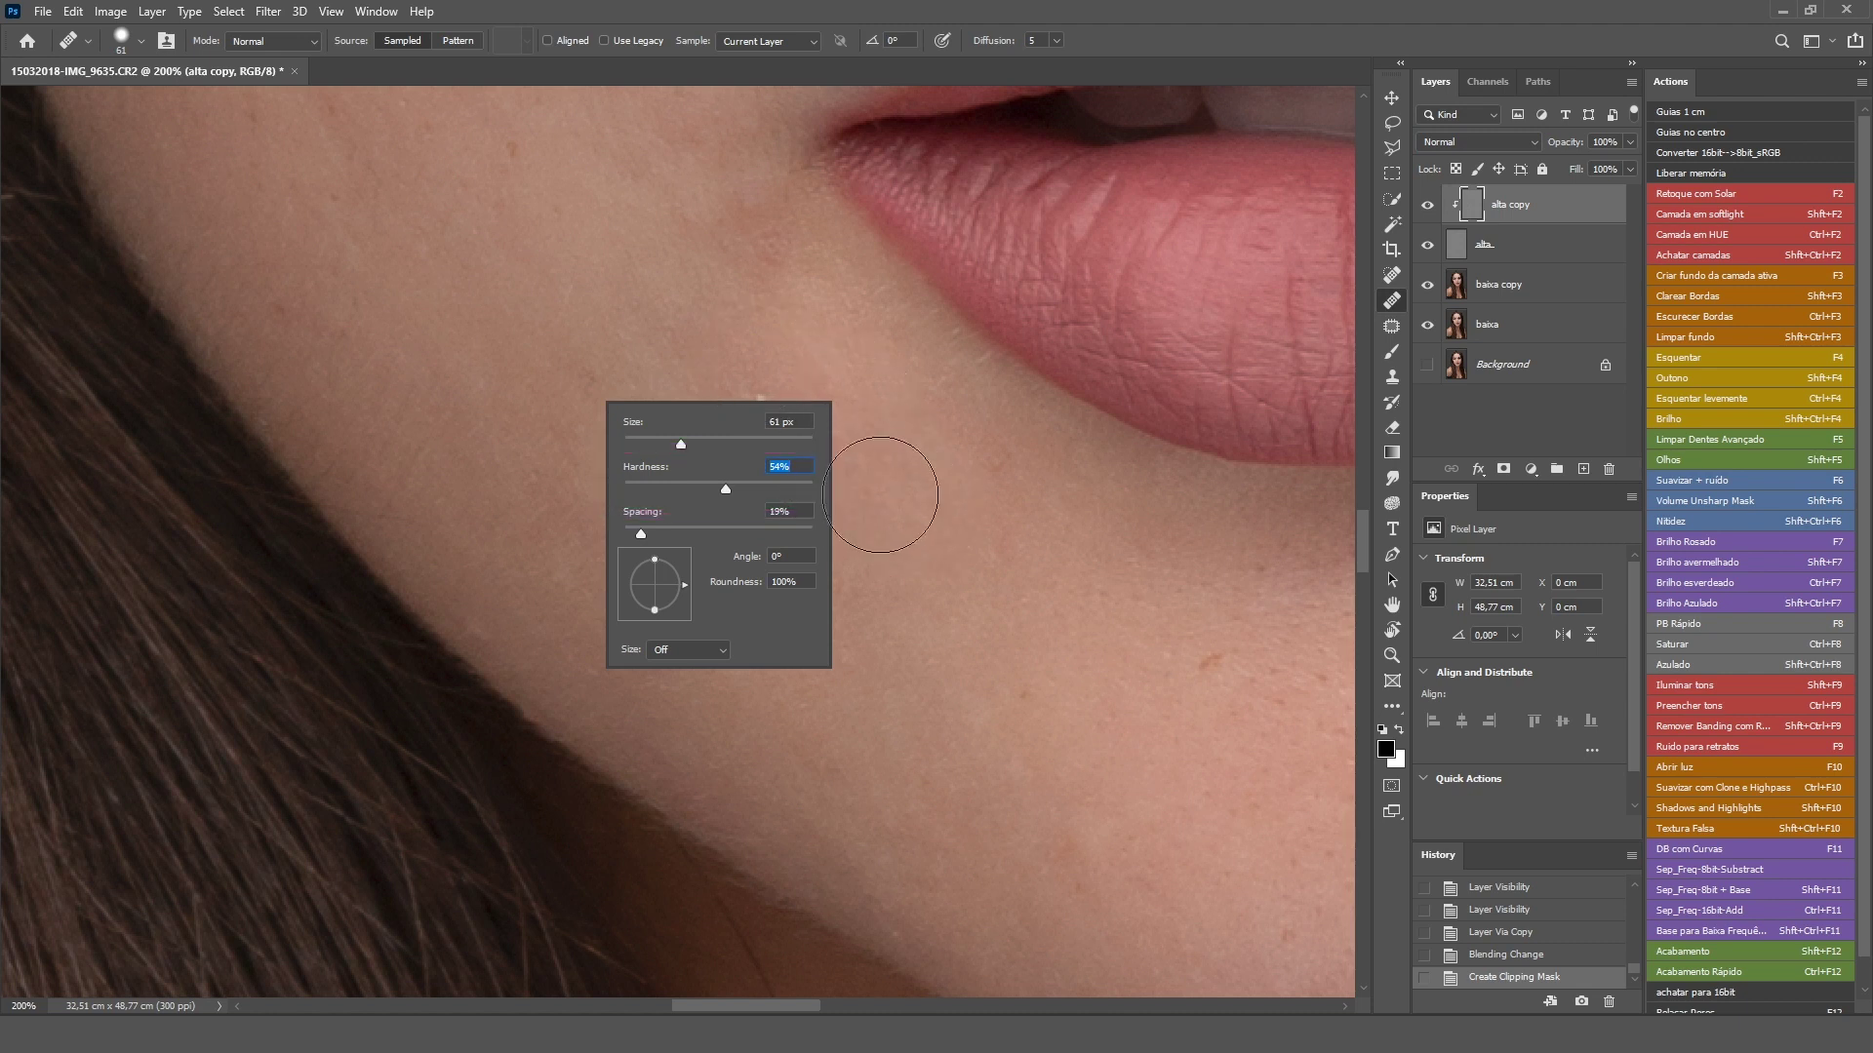
{"action": "left_click_drag", "start_coordinate": [931, 526], "coordinate": [891, 530]}
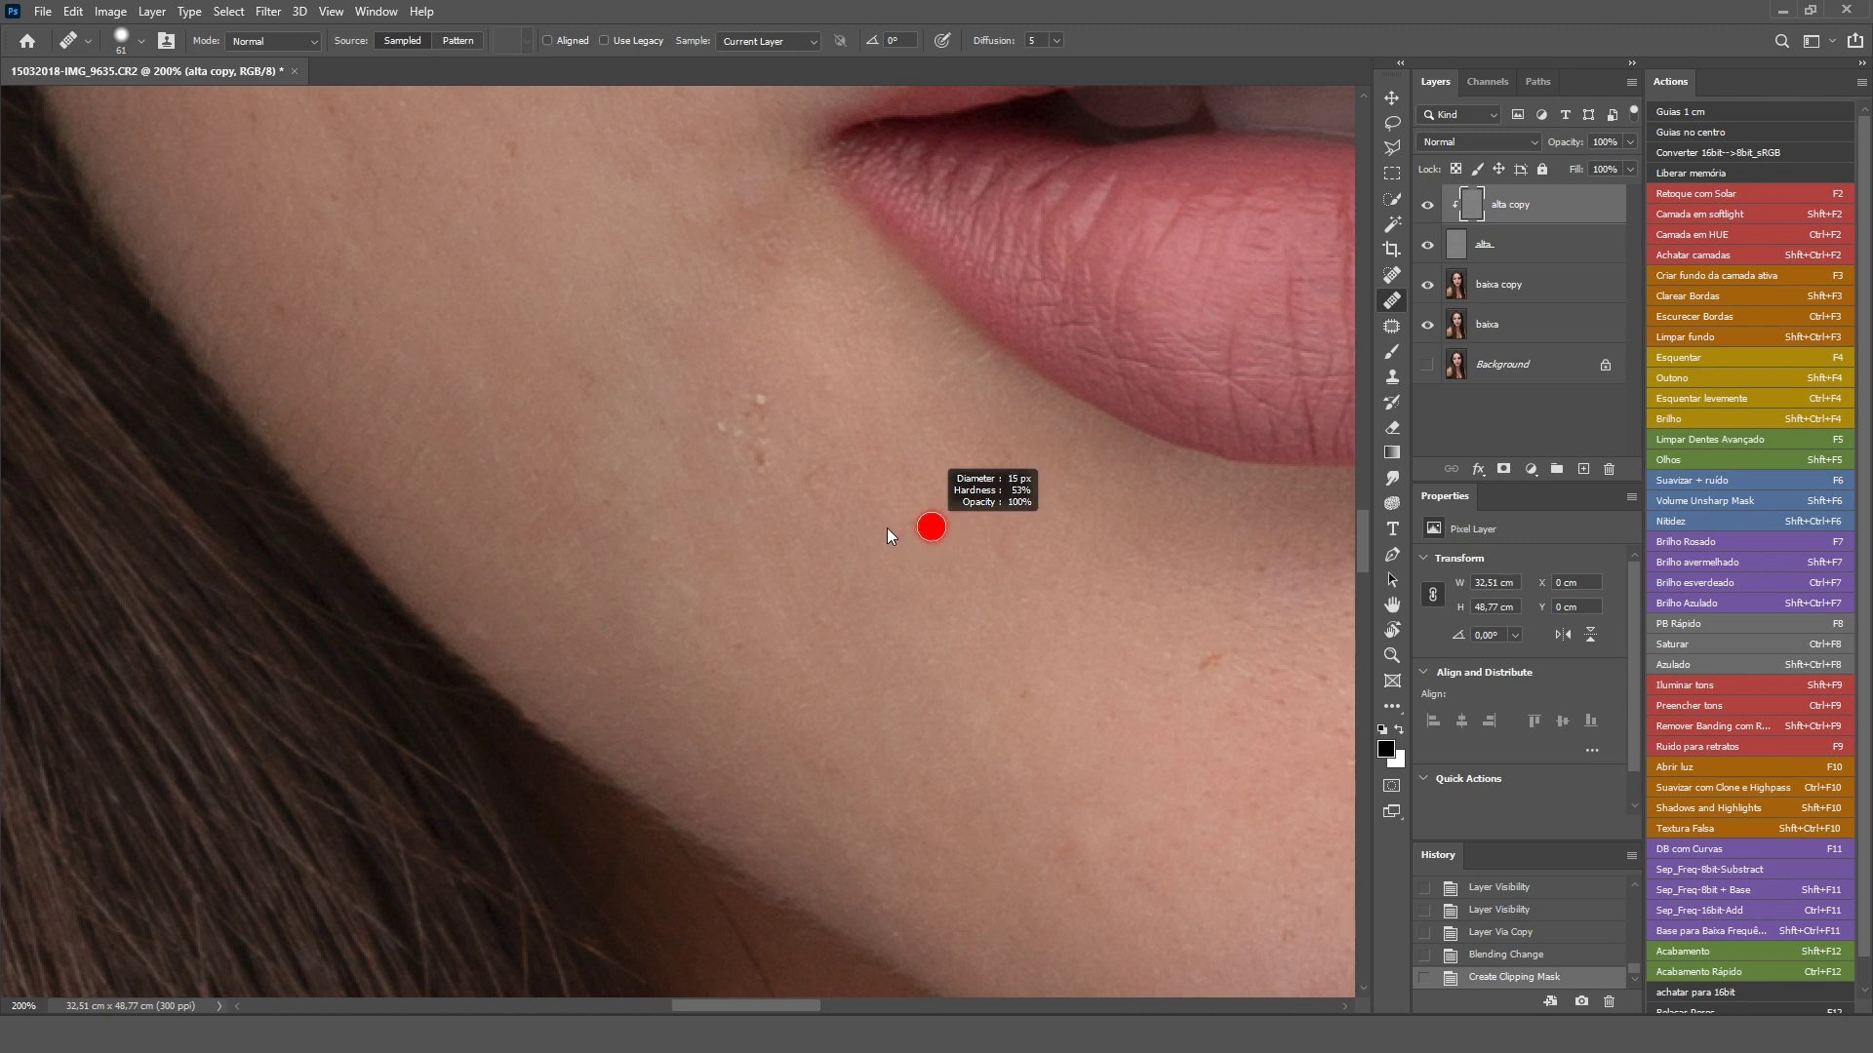
{"action": "left_click_drag", "start_coordinate": [893, 530], "coordinate": [887, 529]}
{"action": "left_click", "coordinate": [822, 509], "text": "alt"}
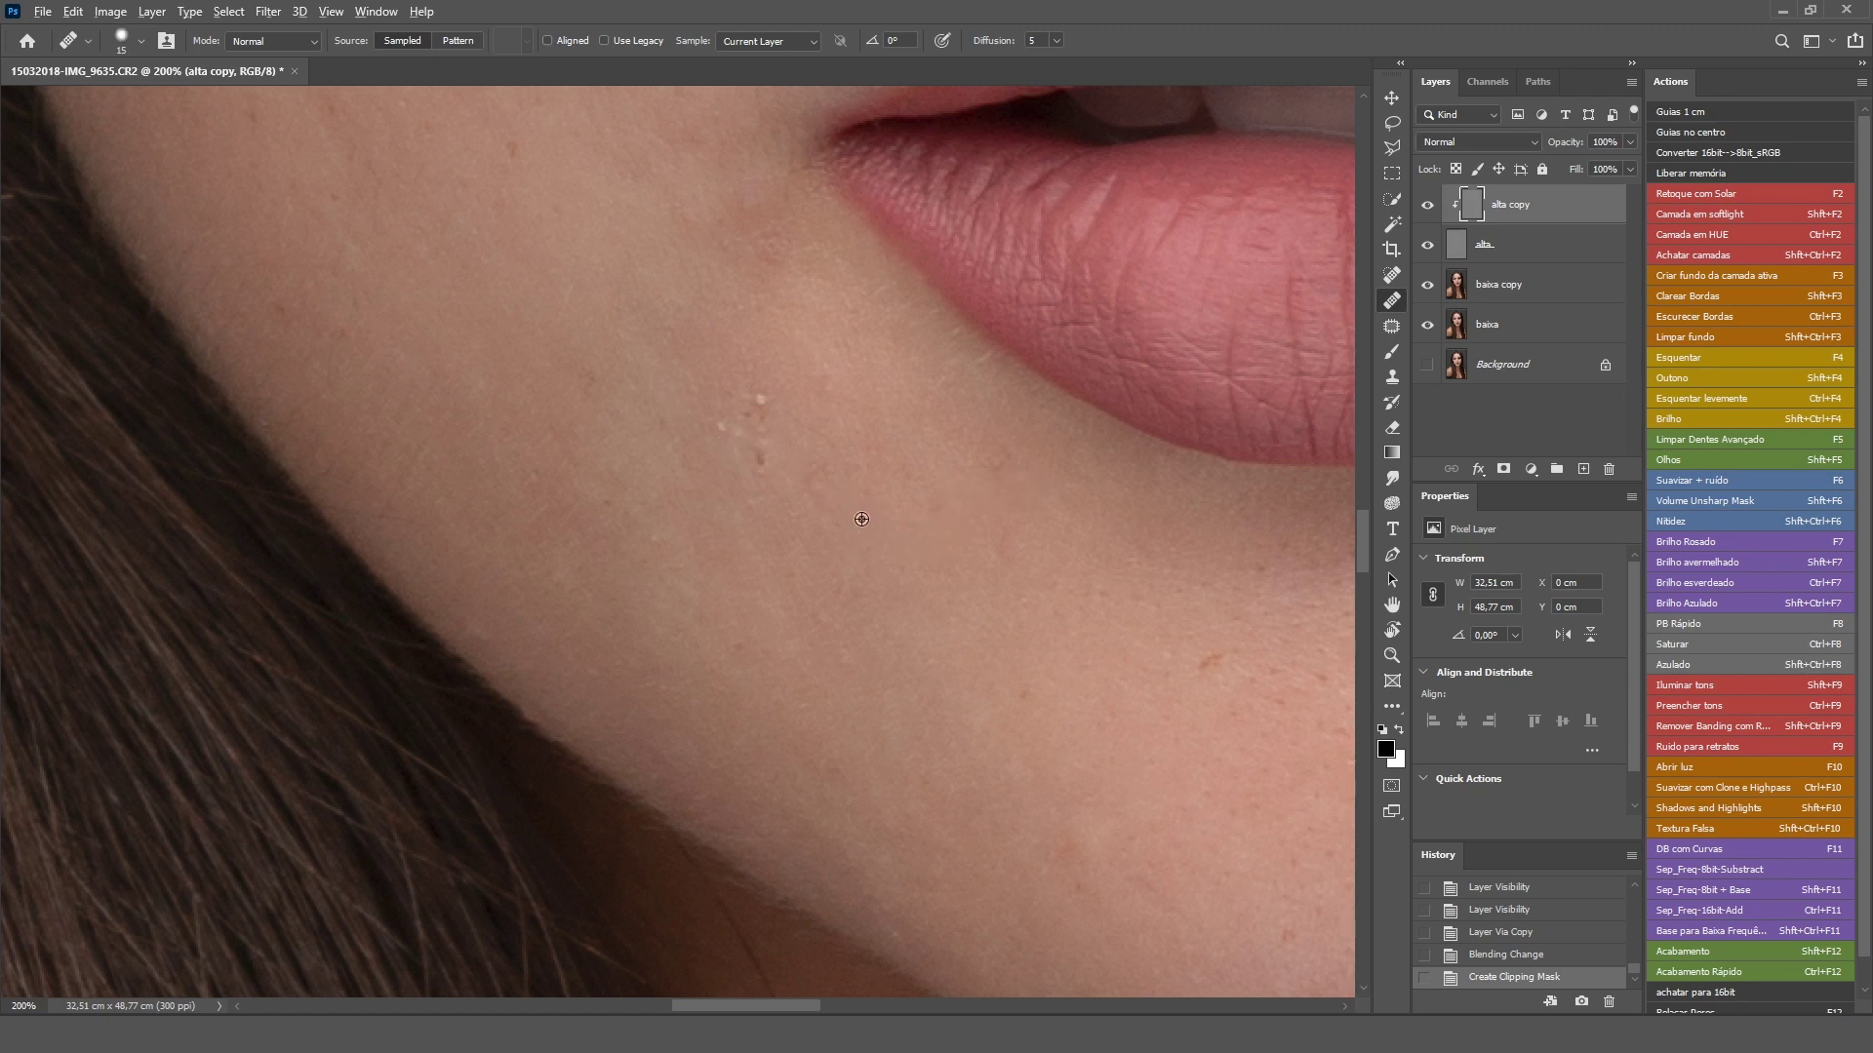
{"action": "left_click", "coordinate": [817, 462]}
- Heal the blemishes beside the lower lip and the two small pale bumps
{"action": "right_click", "coordinate": [880, 566]}
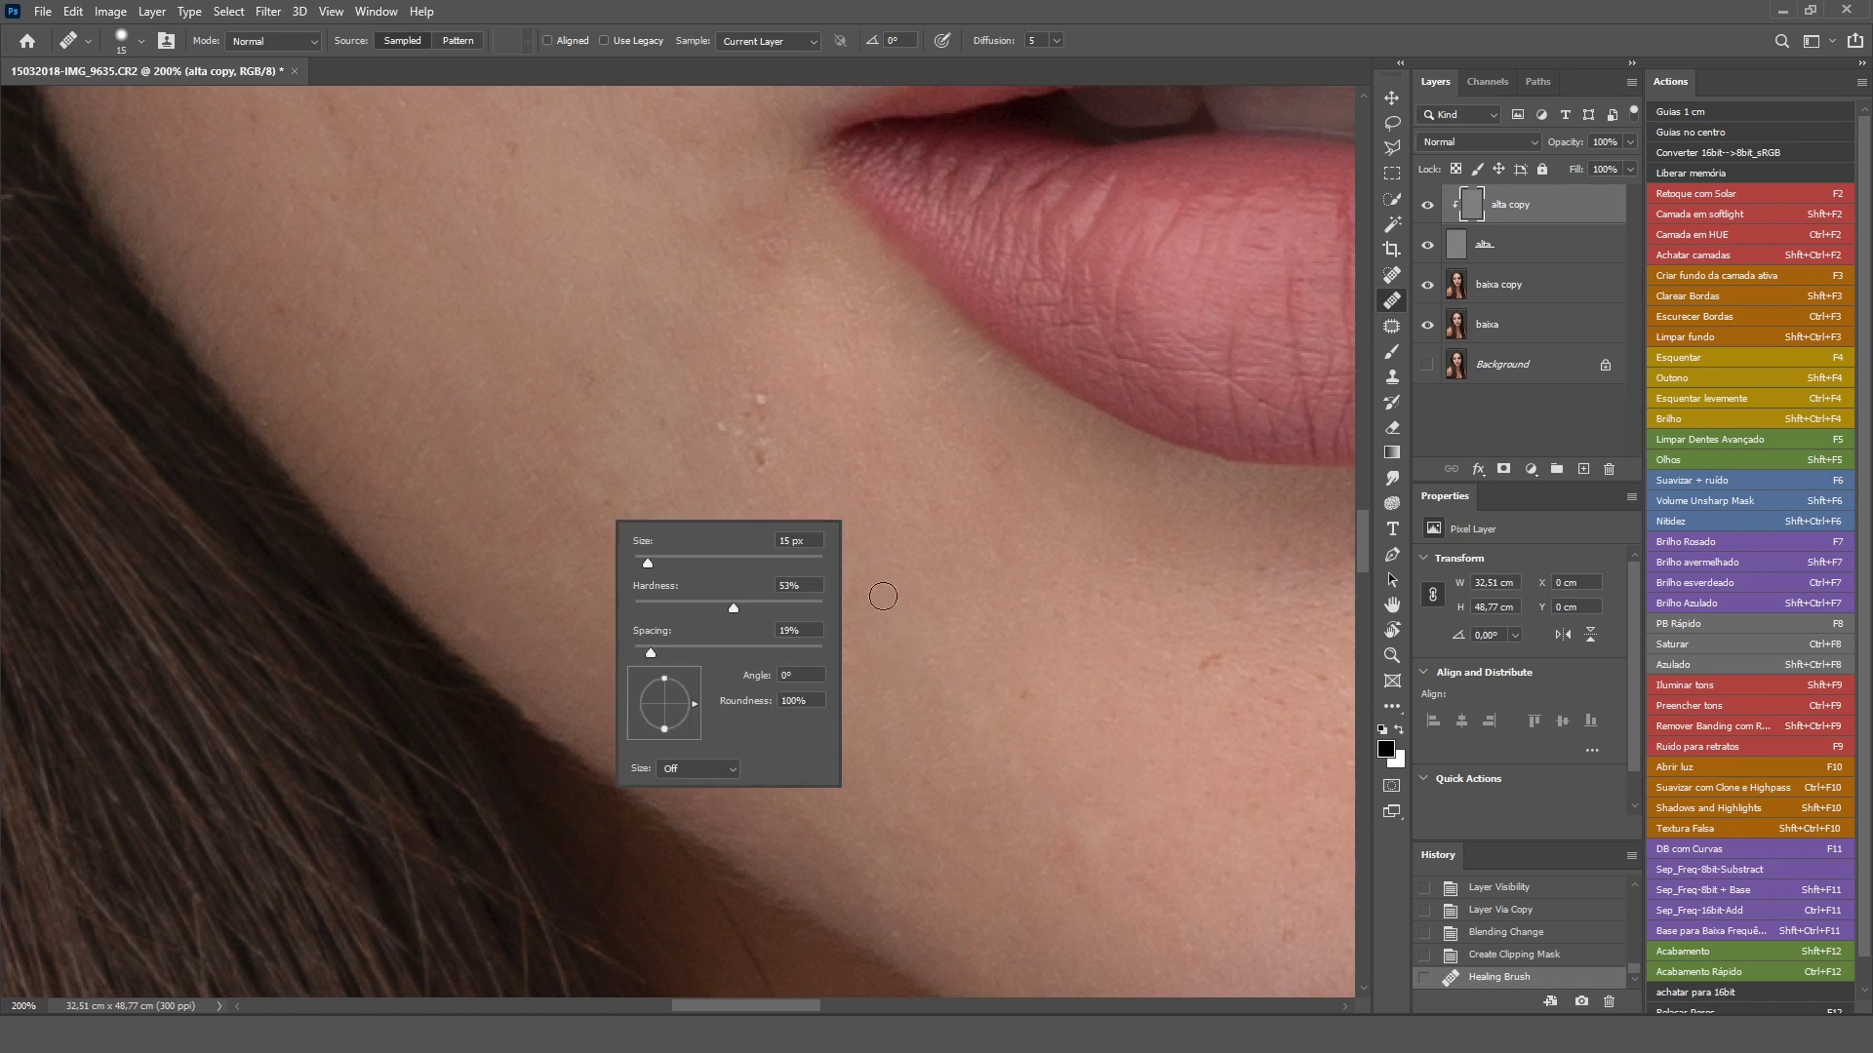
{"action": "left_click", "coordinate": [616, 370]}
{"action": "left_click", "coordinate": [684, 420], "text": "alt"}
{"action": "left_click_drag", "start_coordinate": [718, 424], "coordinate": [761, 469]}
{"action": "left_click", "coordinate": [831, 461], "text": "alt"}
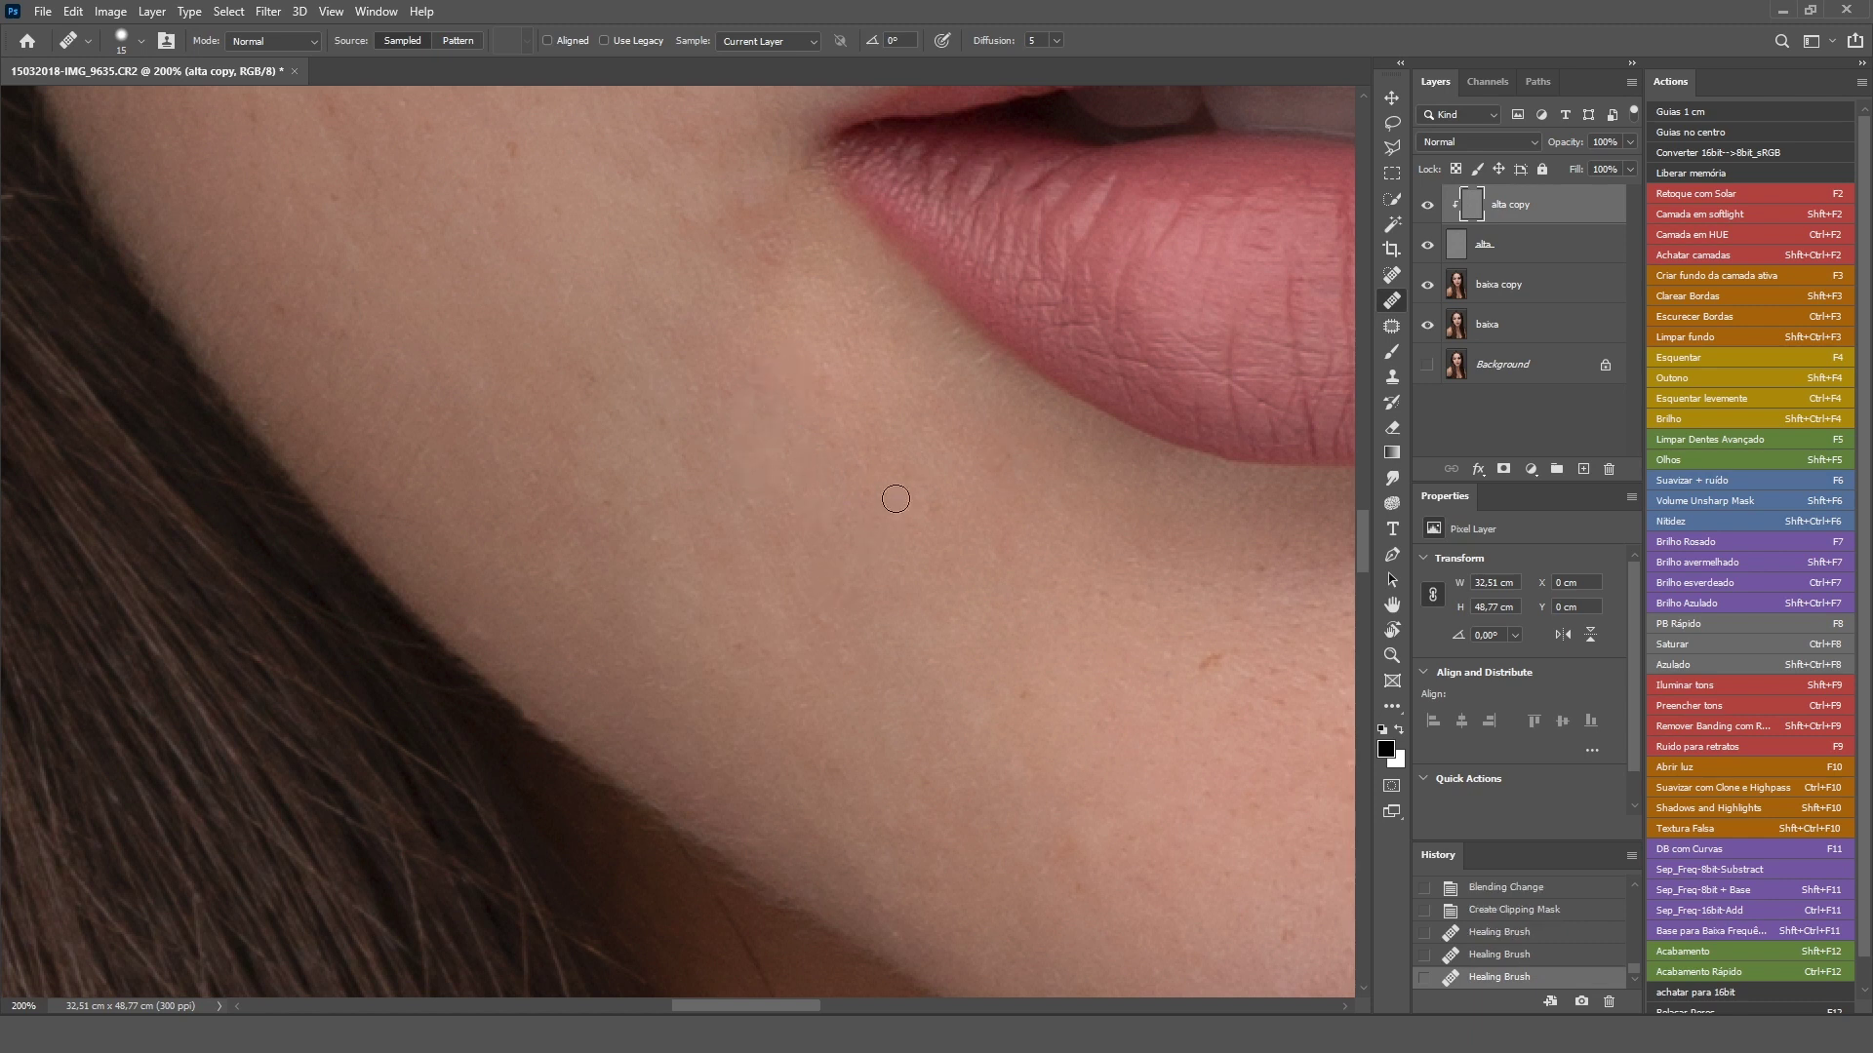
- Pan along the chin and heal a blemish on the jawline
{"action": "key", "text": "space"}
{"action": "left_click_drag", "start_coordinate": [1086, 735], "coordinate": [794, 493]}
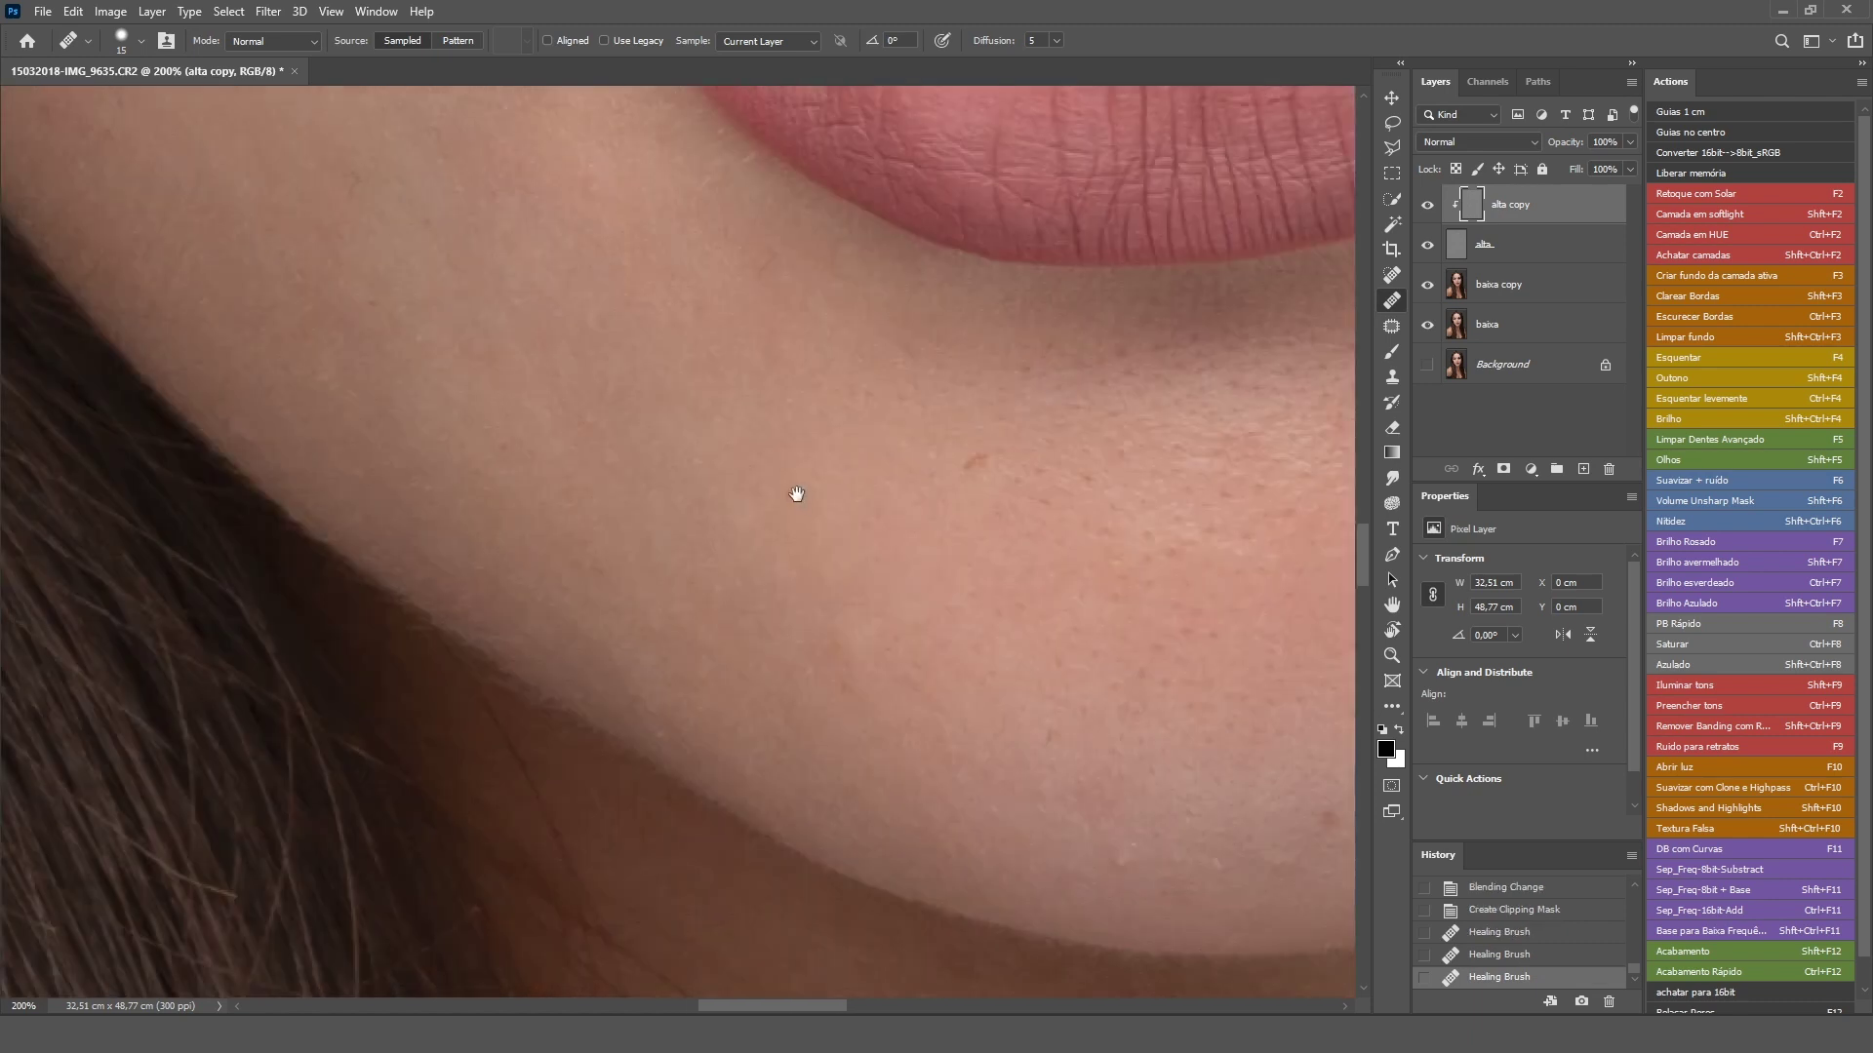
{"action": "left_click_drag", "start_coordinate": [715, 544], "coordinate": [665, 461]}
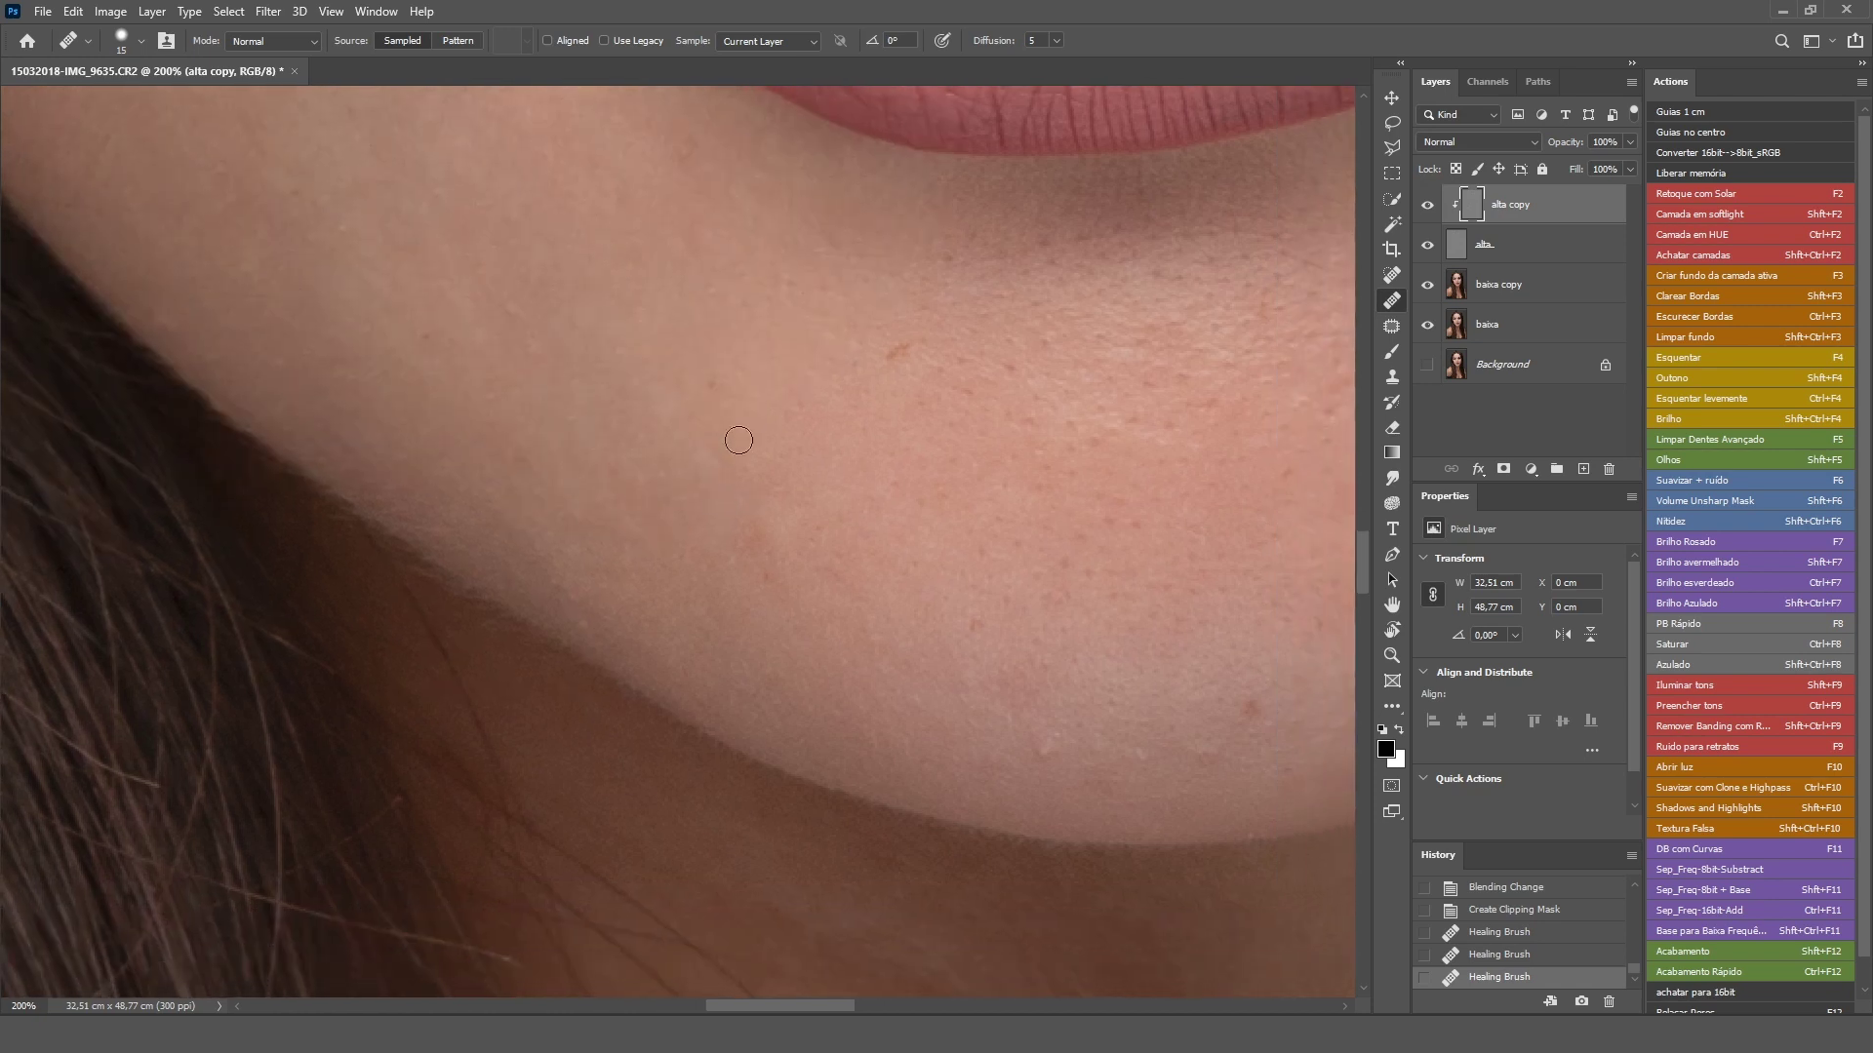
{"action": "left_click_drag", "start_coordinate": [988, 745], "coordinate": [1043, 749]}
{"action": "key", "text": "space"}
{"action": "mouse_move", "coordinate": [924, 536]}
{"action": "left_mouse_down"}
{"action": "mouse_move", "coordinate": [897, 651]}
{"action": "mouse_move", "coordinate": [670, 301]}
{"action": "mouse_move", "coordinate": [683, 539]}
{"action": "left_mouse_up"}
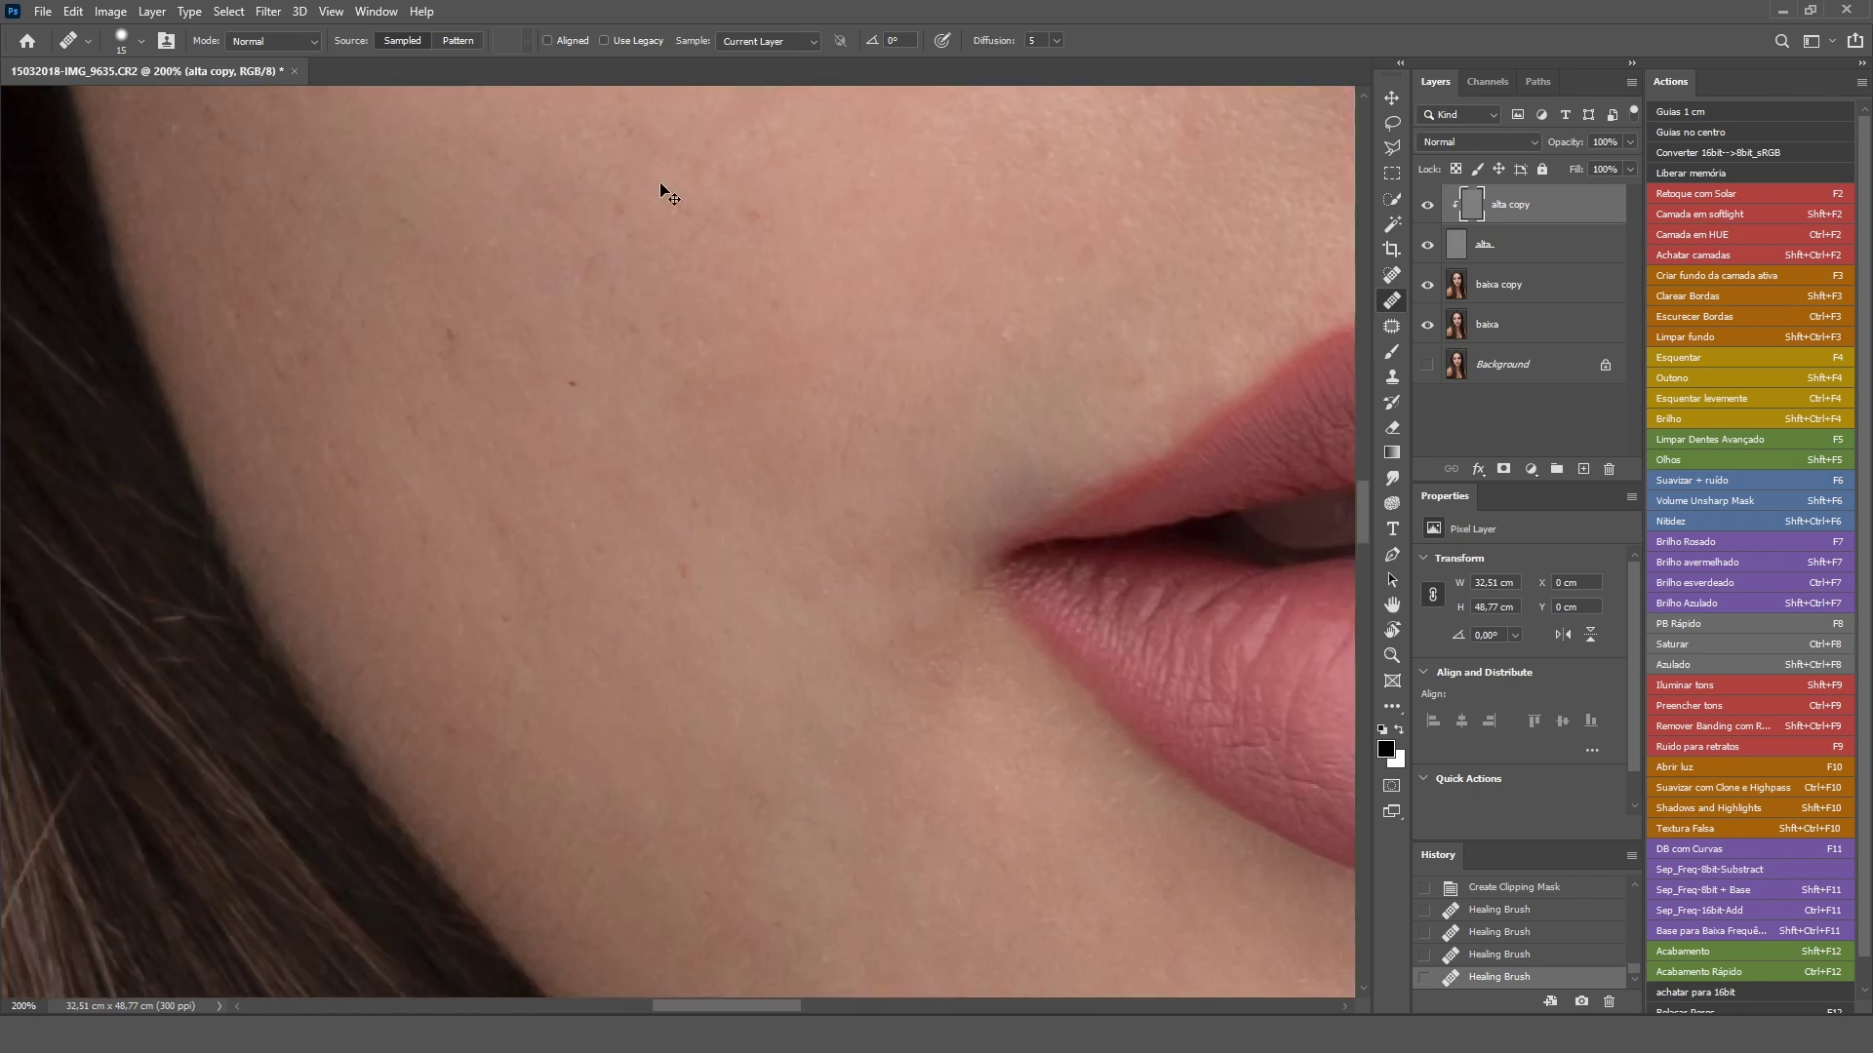
- Zoom to 66.7%, toggle the alta layer off and on, and pan up to the forehead
{"action": "key", "text": "ctrl+minus"}
{"action": "key", "text": "ctrl+minus"}
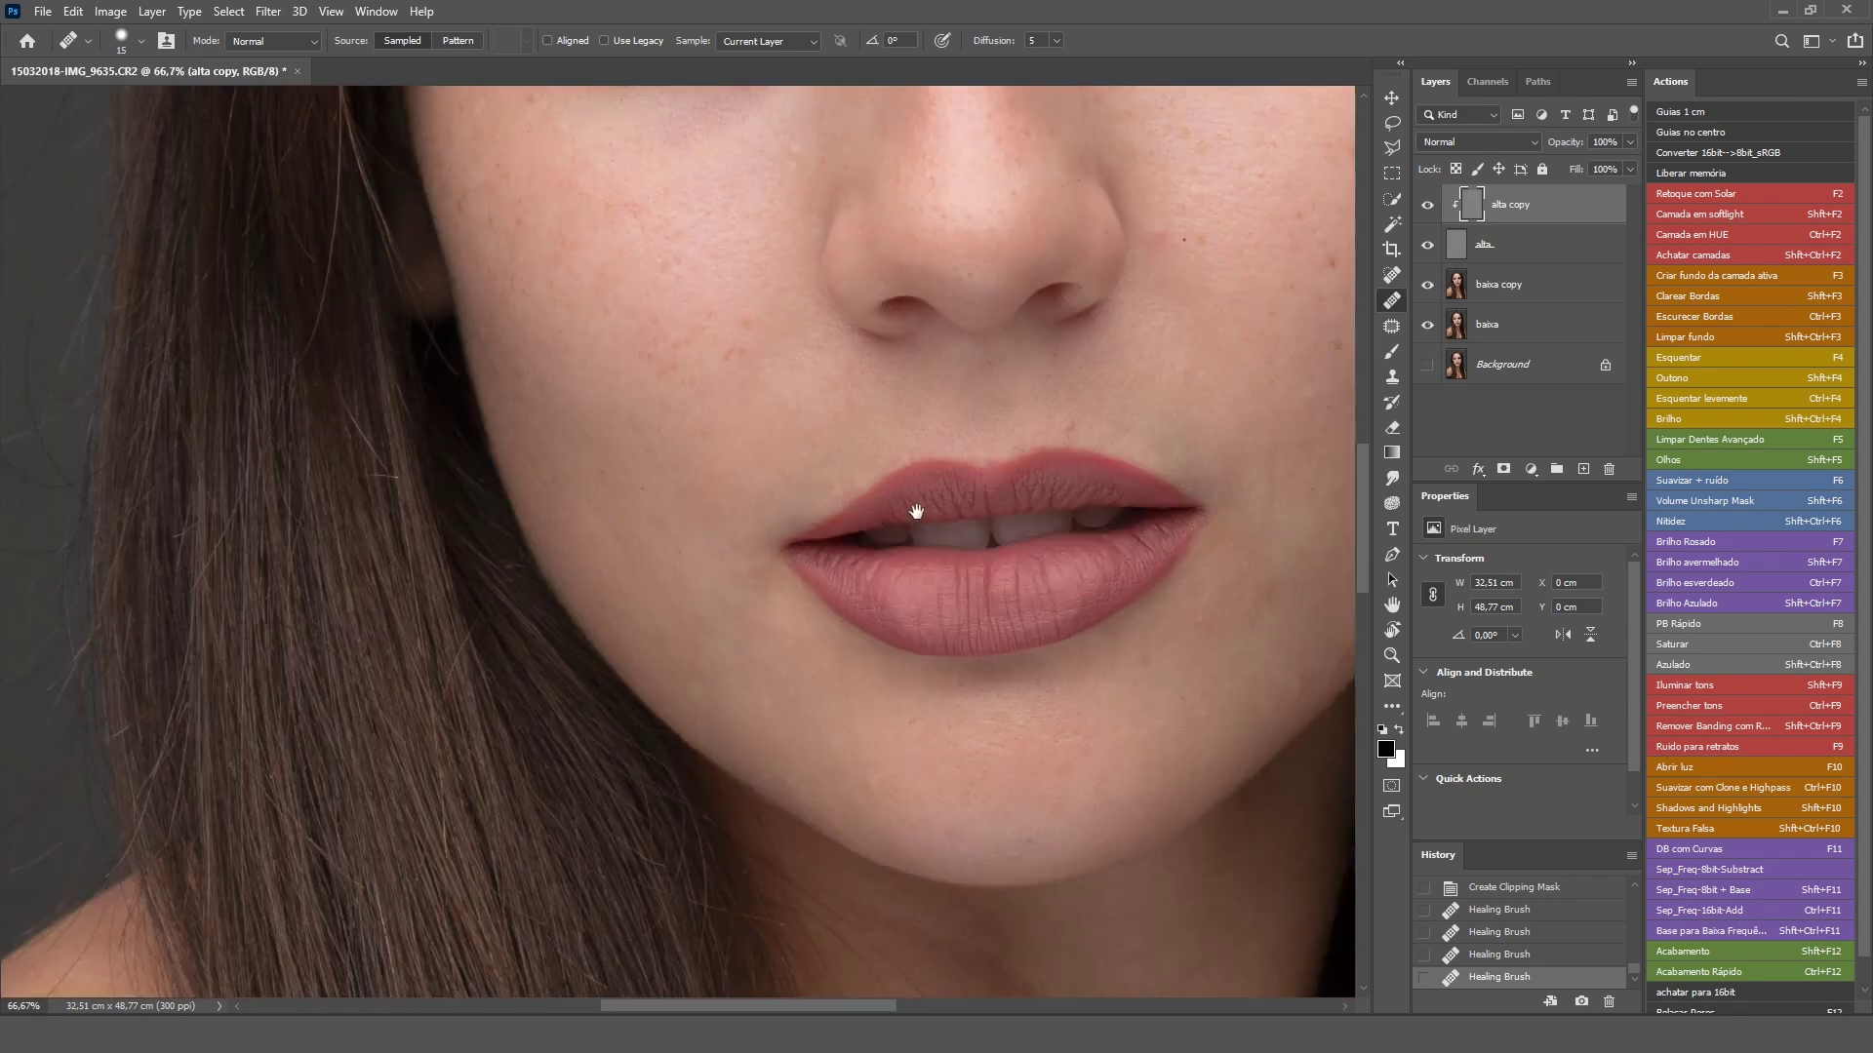
{"action": "mouse_move", "coordinate": [916, 511]}
{"action": "left_mouse_down"}
{"action": "mouse_move", "coordinate": [865, 423]}
{"action": "mouse_move", "coordinate": [997, 506]}
{"action": "left_mouse_up"}
{"action": "left_click", "coordinate": [1428, 244]}
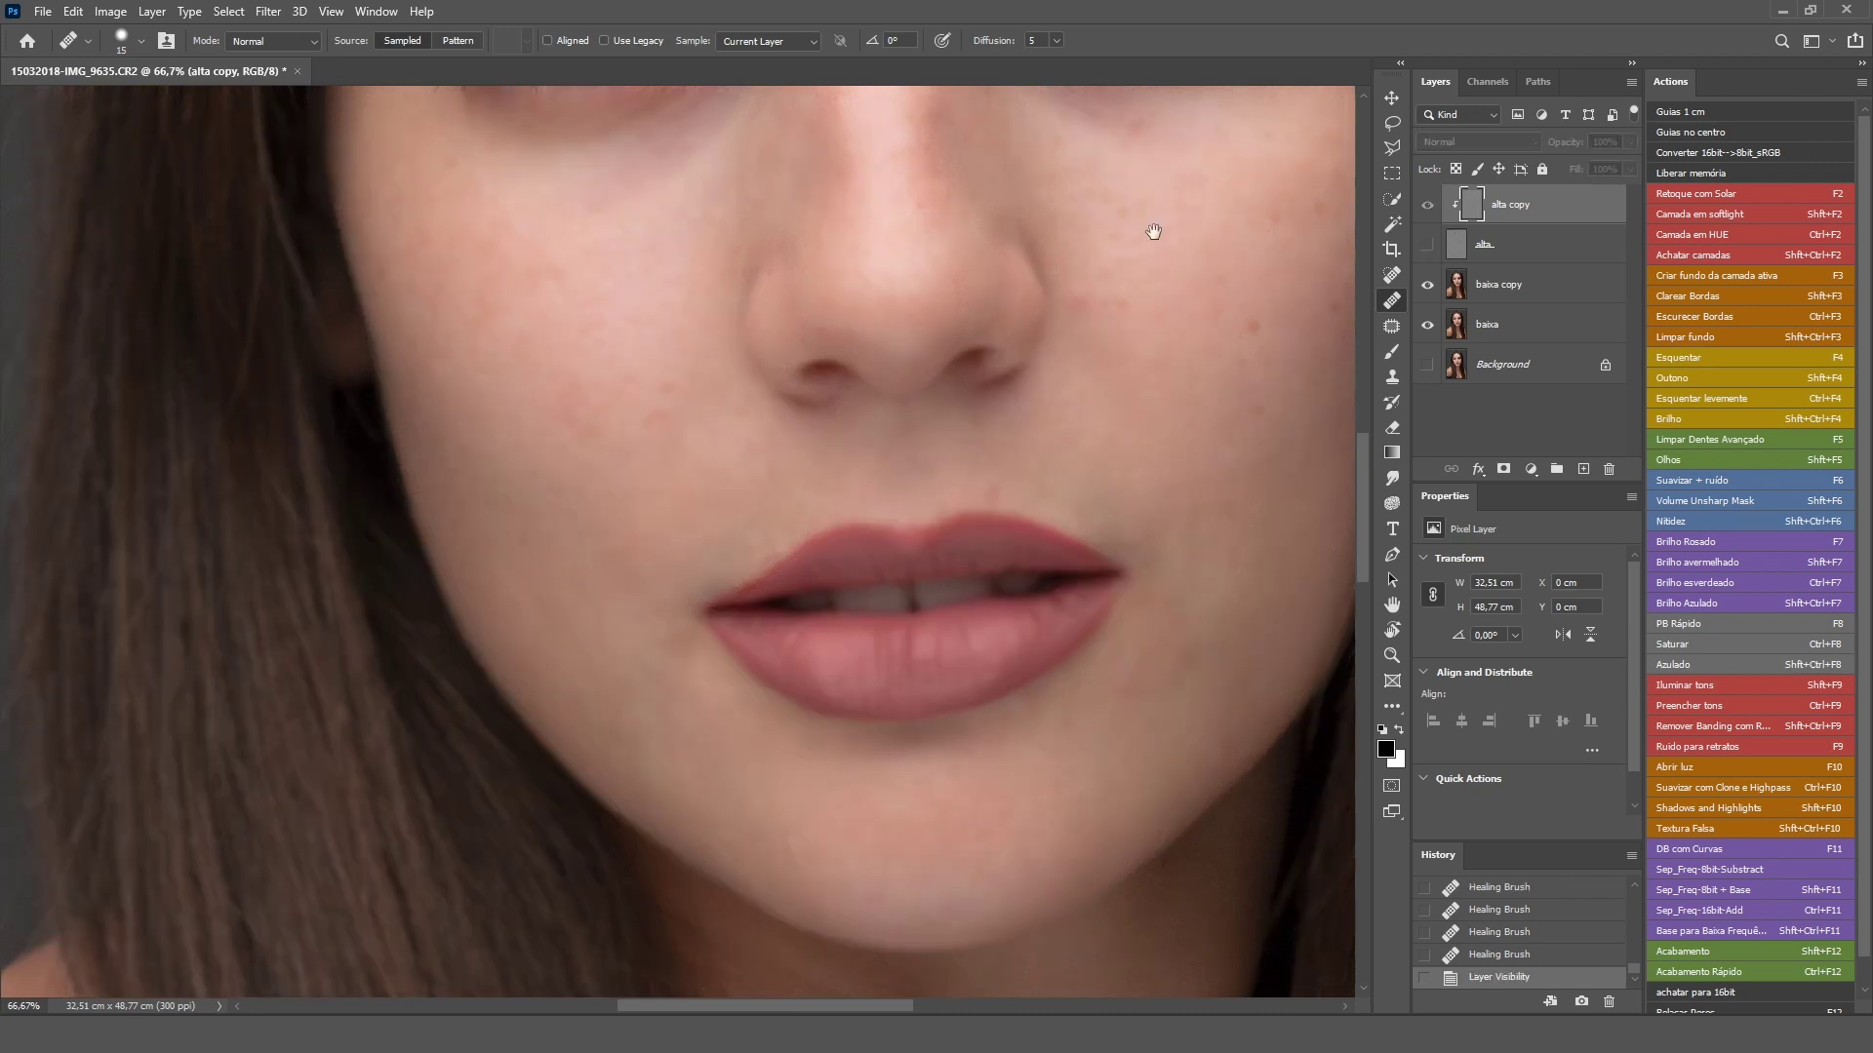
{"action": "left_click_drag", "start_coordinate": [1028, 309], "coordinate": [982, 657]}
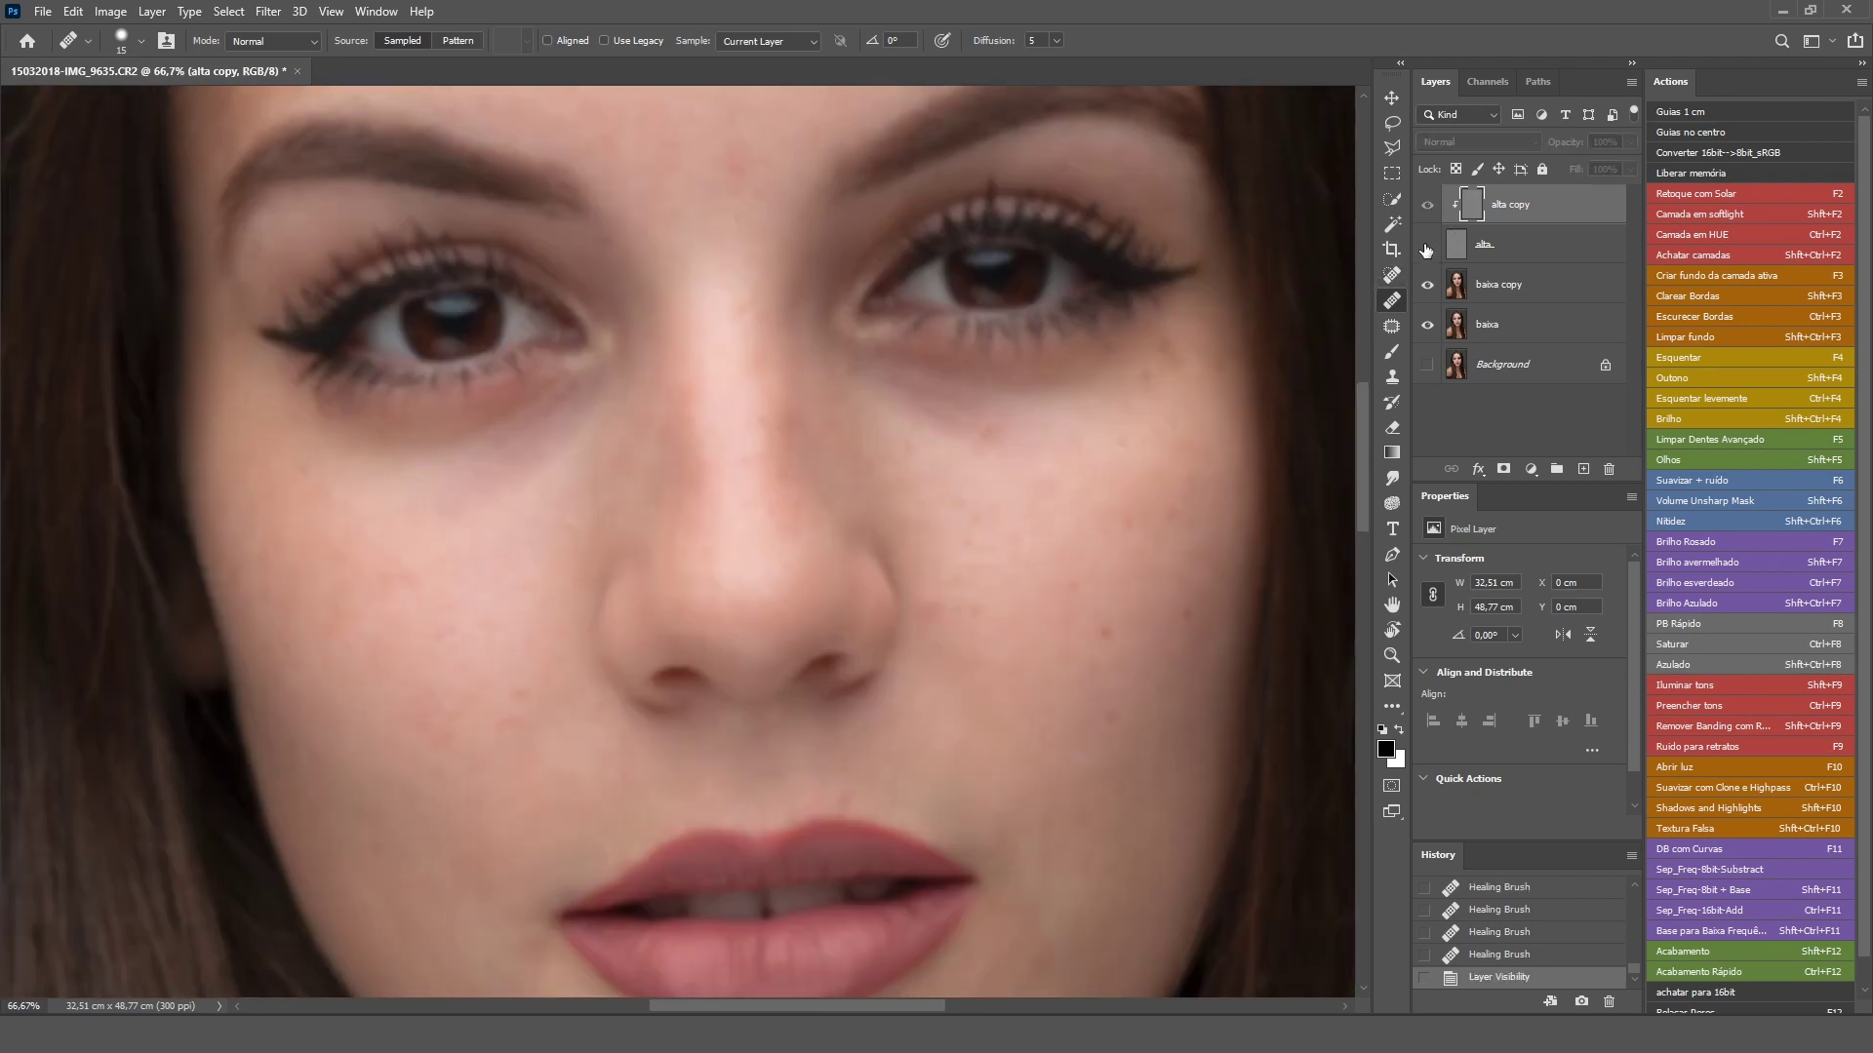
{"action": "left_click", "coordinate": [1426, 246]}
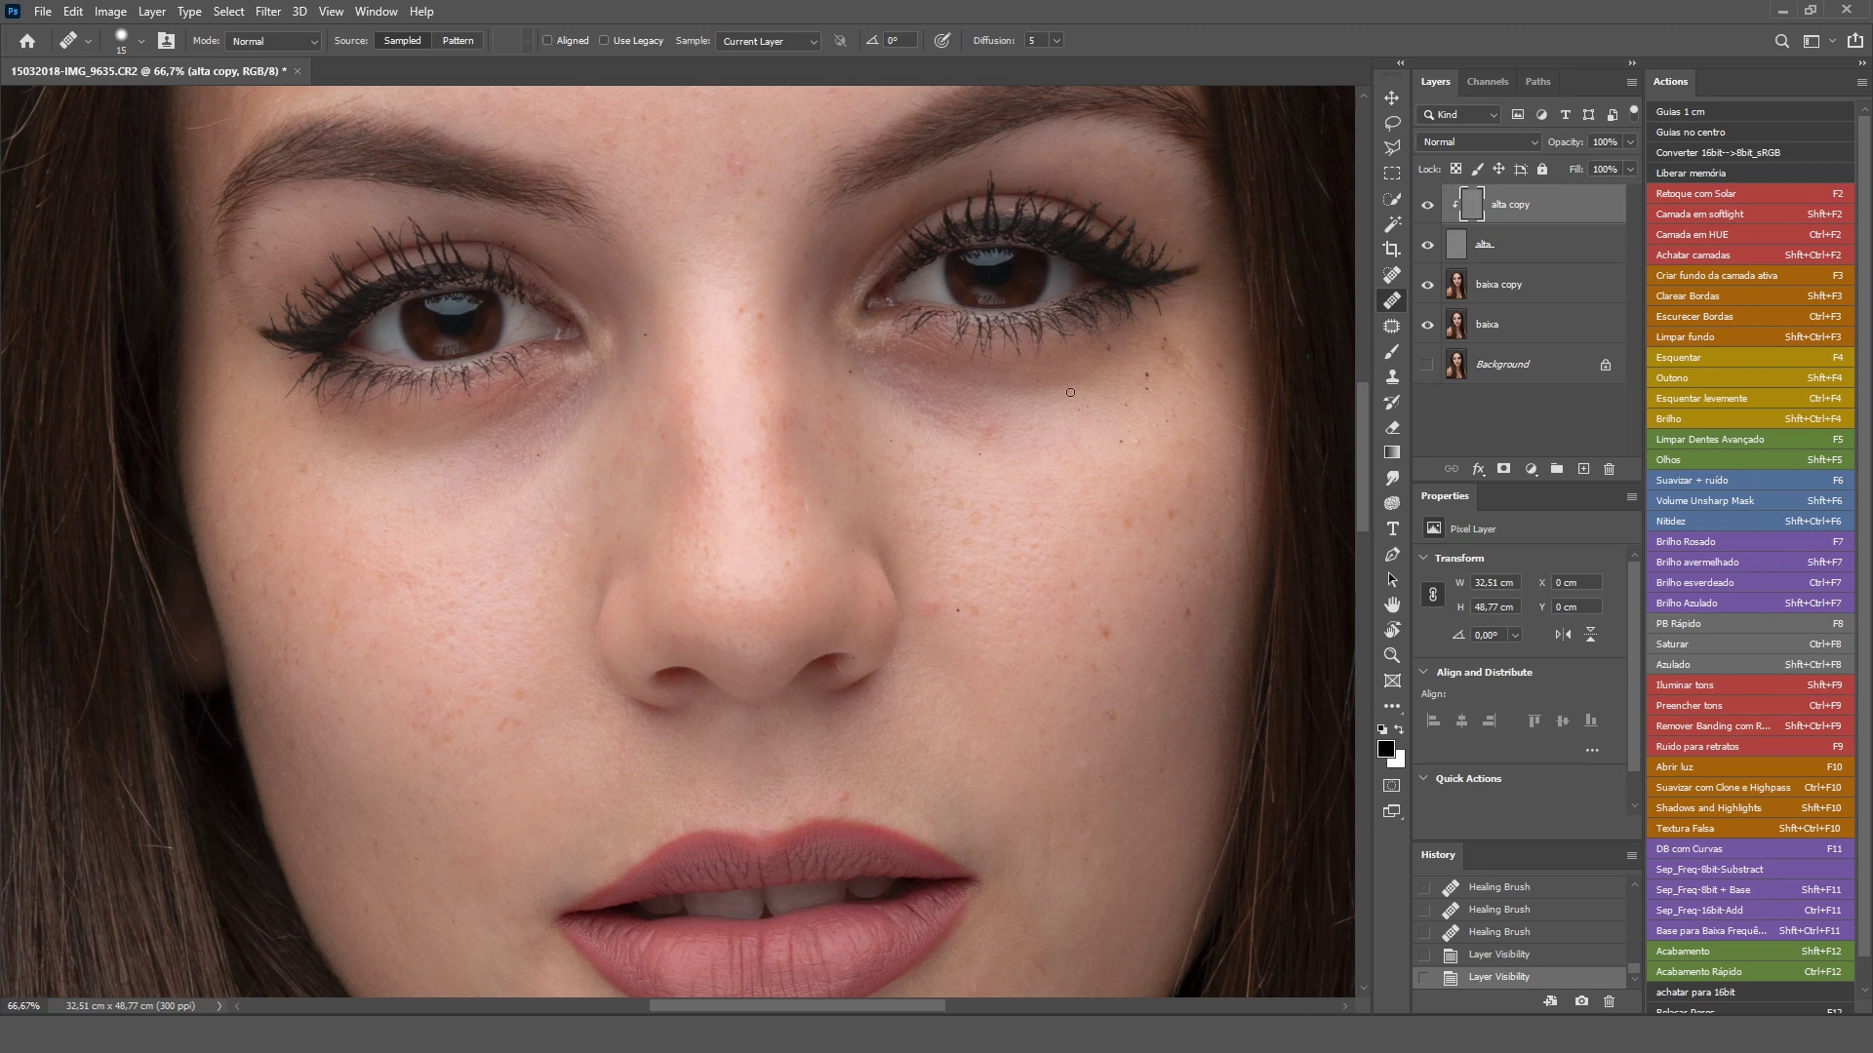
{"action": "mouse_move", "coordinate": [707, 414]}
{"action": "left_mouse_down"}
{"action": "mouse_move", "coordinate": [873, 572]}
{"action": "mouse_move", "coordinate": [891, 714]}
{"action": "left_mouse_up"}
- Hide alta, make baixa copy active, and soften the Healing Brush to 8% hardness
{"action": "key", "text": "ctrl+plus"}
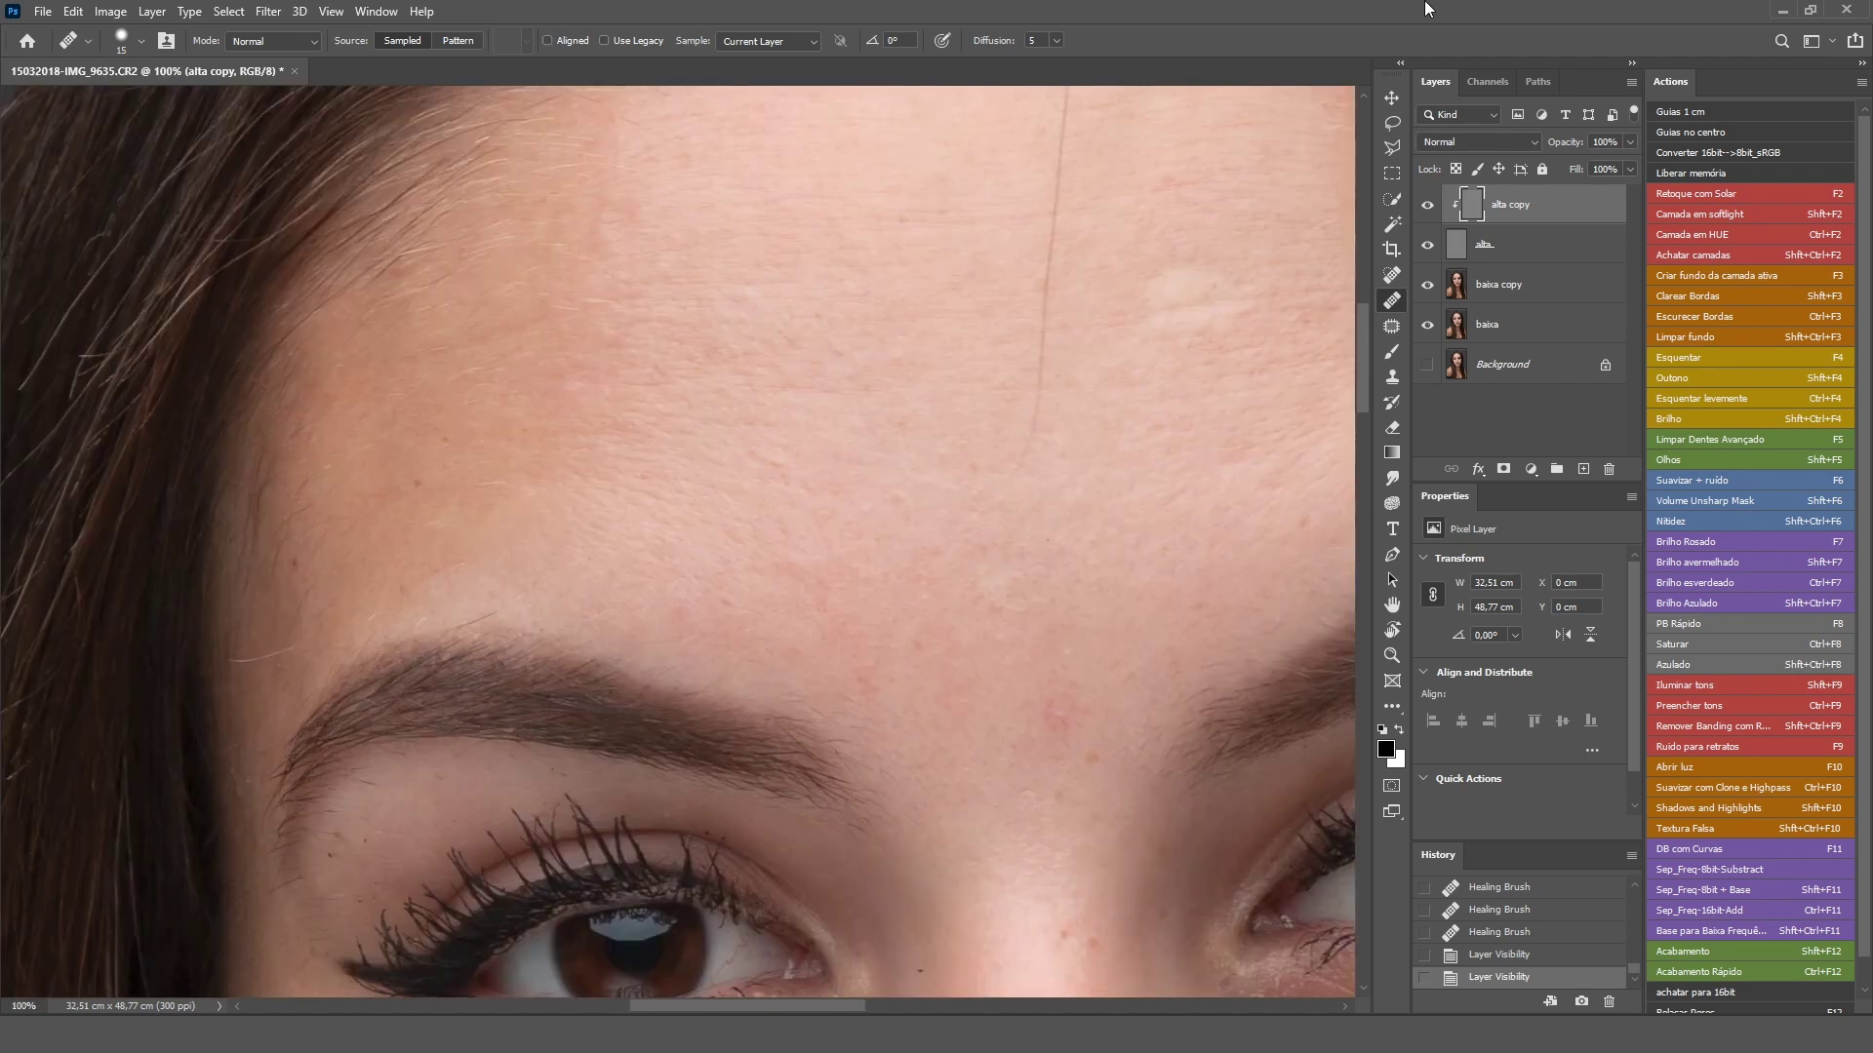
{"action": "key", "text": "ctrl+plus"}
{"action": "left_click", "coordinate": [1427, 244]}
{"action": "left_click", "coordinate": [1515, 294]}
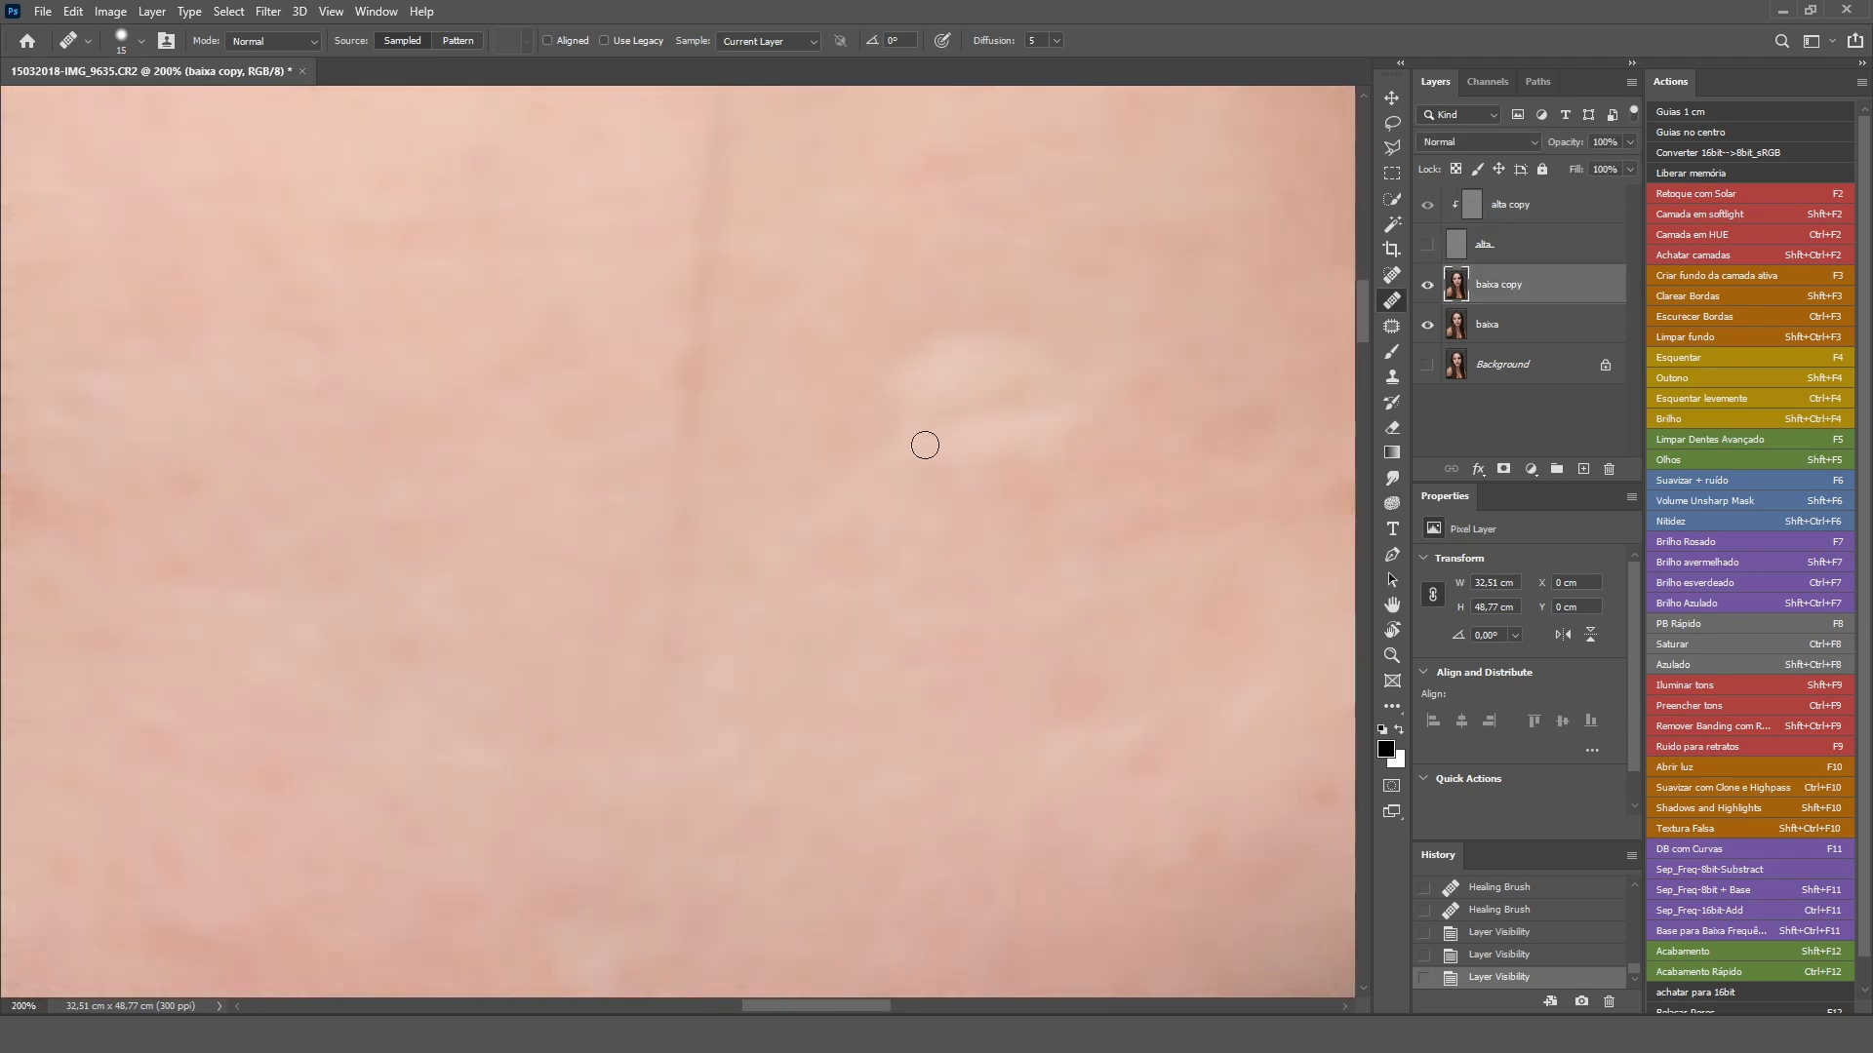
{"action": "right_click", "coordinate": [867, 281]}
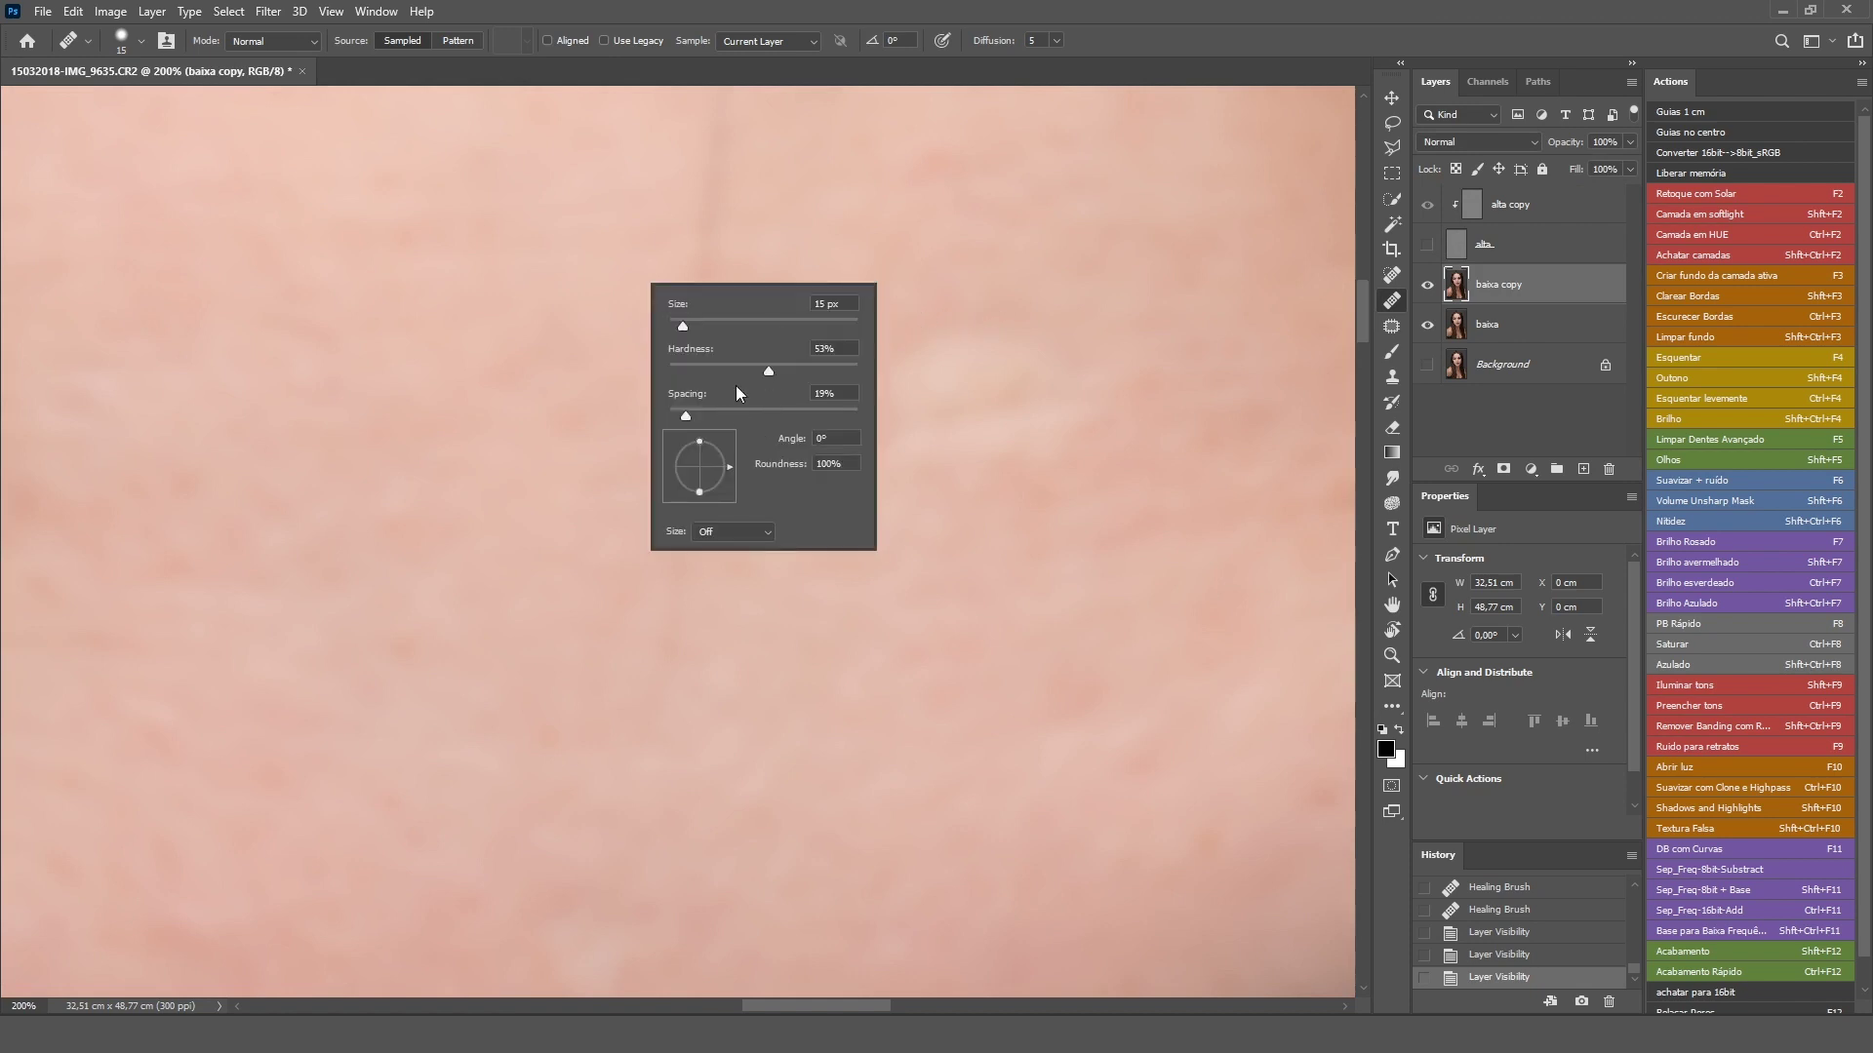
{"action": "left_click_drag", "start_coordinate": [768, 371], "coordinate": [684, 373]}
{"action": "key", "text": "Return"}
- With a 33 px brush, heal the pale forehead patches, then show alta again
{"action": "key", "text": "ctrl+minus"}
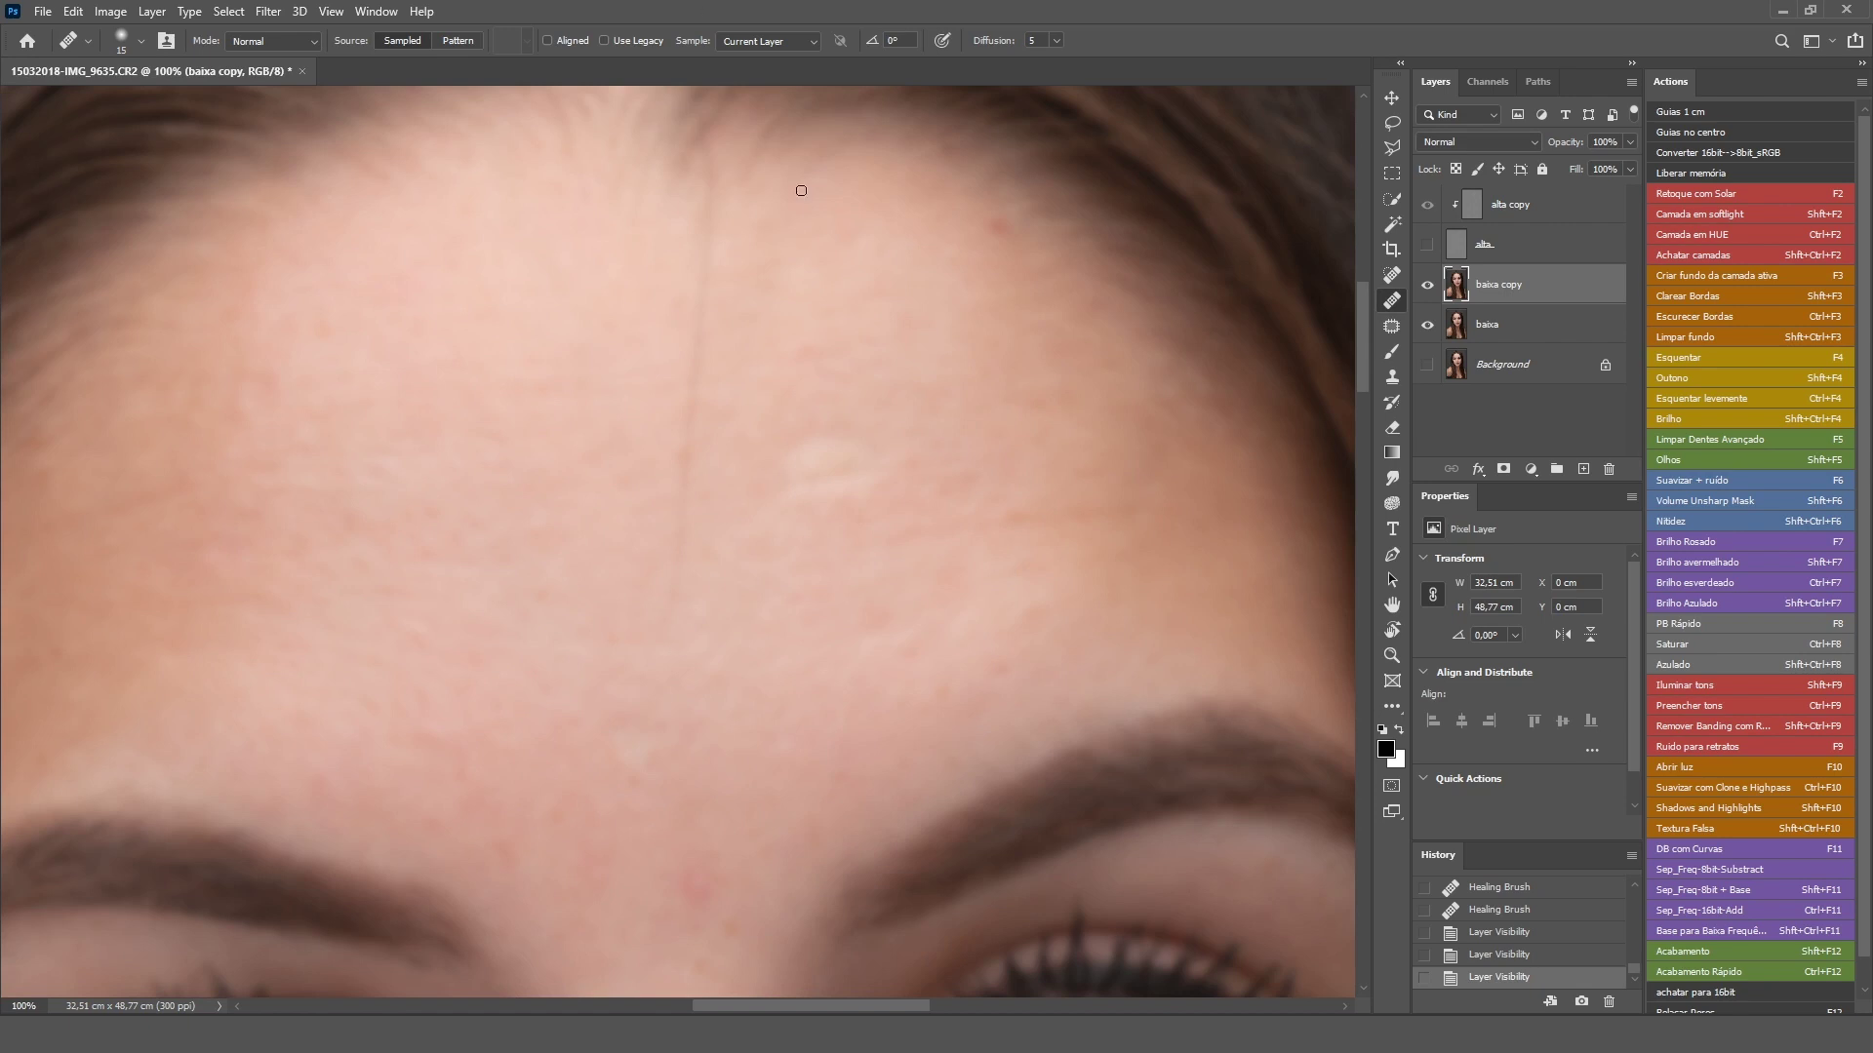
{"action": "left_click_drag", "start_coordinate": [800, 369], "coordinate": [839, 364]}
{"action": "left_click", "coordinate": [691, 246], "text": "alt"}
{"action": "left_click_drag", "start_coordinate": [711, 214], "coordinate": [682, 485]}
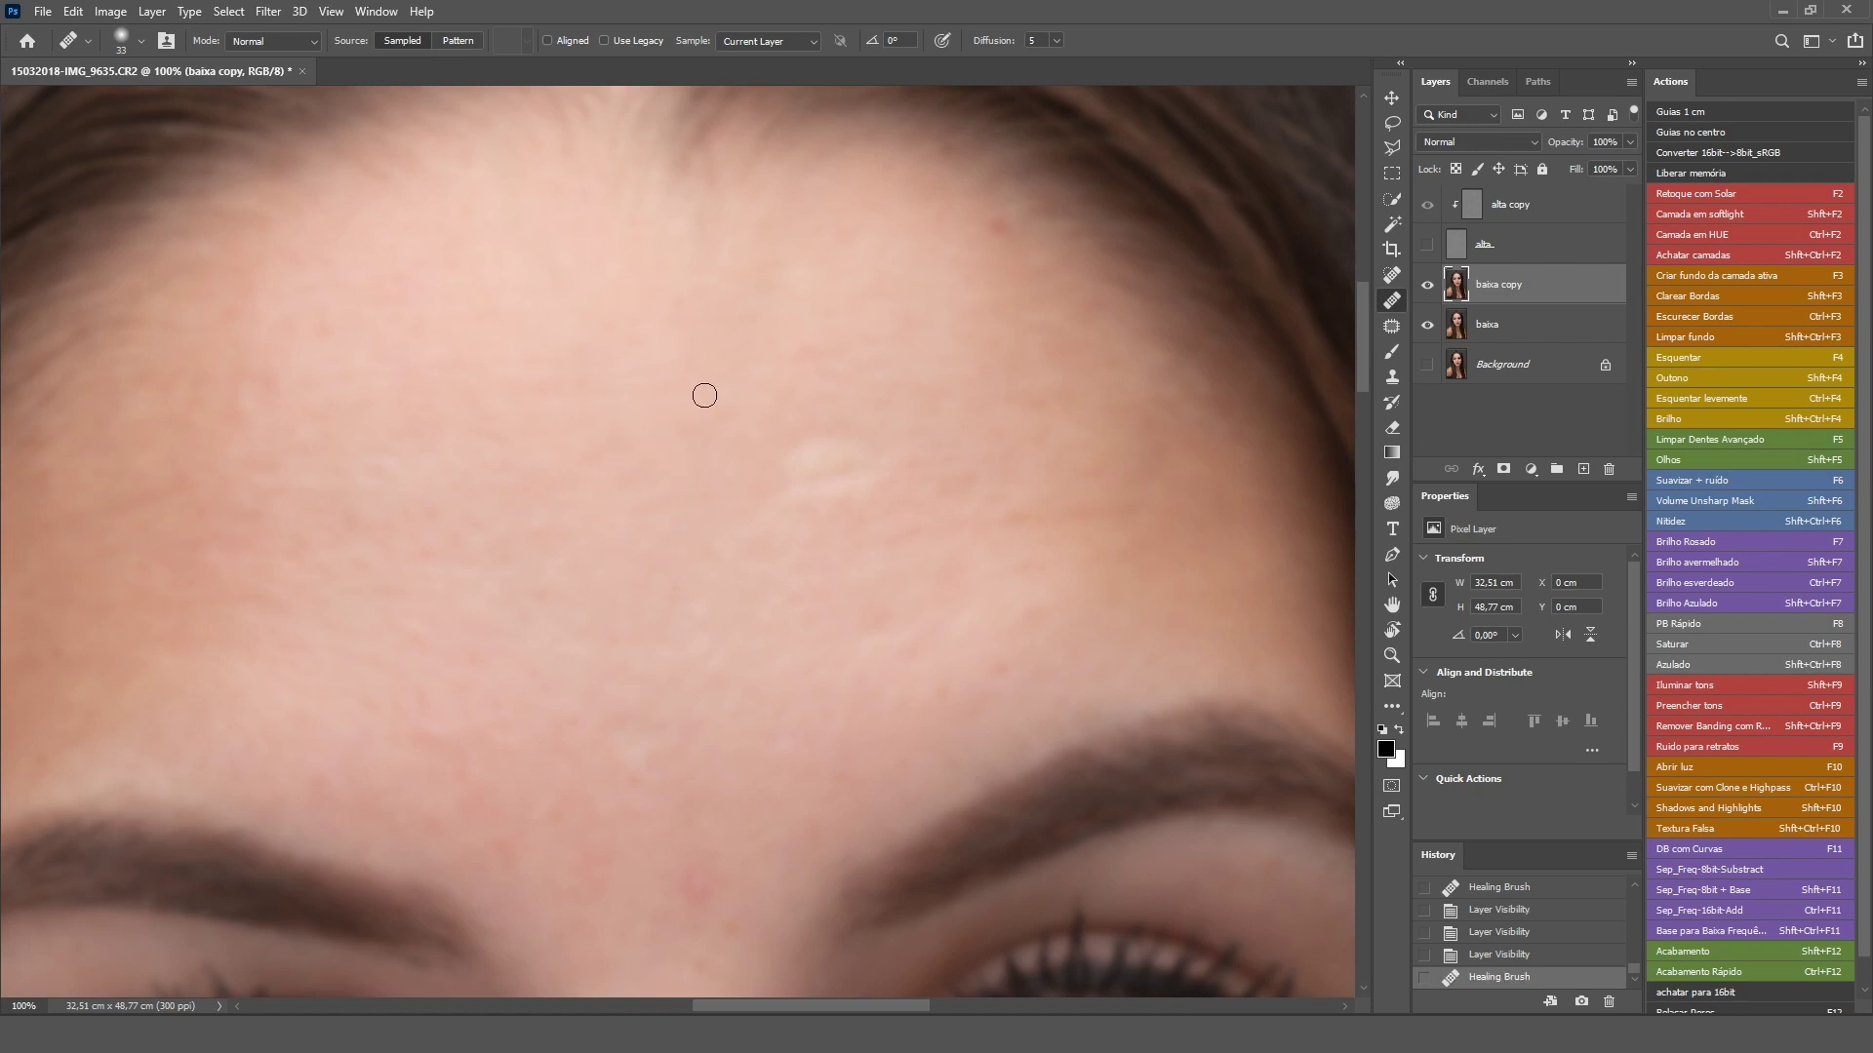
{"action": "left_click", "coordinate": [892, 347], "text": "alt"}
{"action": "mouse_move", "coordinate": [878, 445]}
{"action": "left_mouse_down"}
{"action": "mouse_move", "coordinate": [795, 455]}
{"action": "mouse_move", "coordinate": [770, 485]}
{"action": "left_mouse_up"}
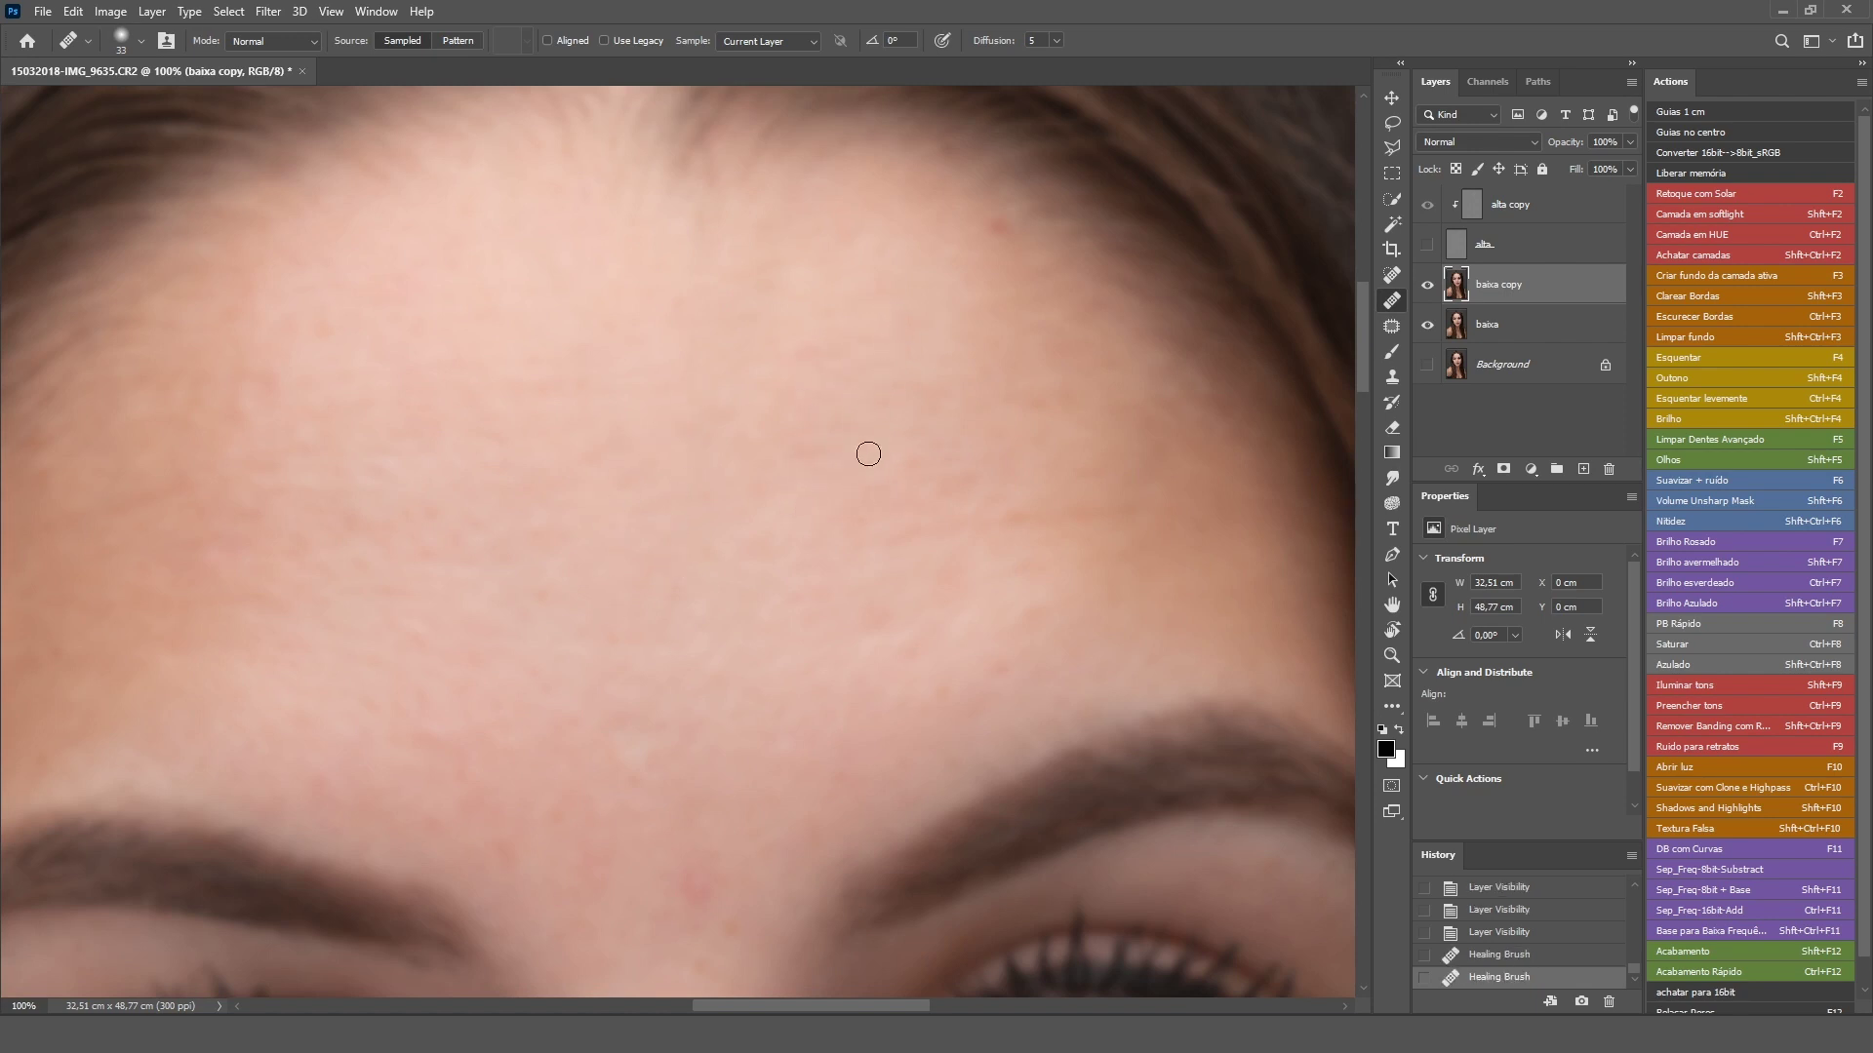
{"action": "left_click", "coordinate": [747, 505]}
{"action": "left_click", "coordinate": [783, 439]}
{"action": "left_click", "coordinate": [1429, 245]}
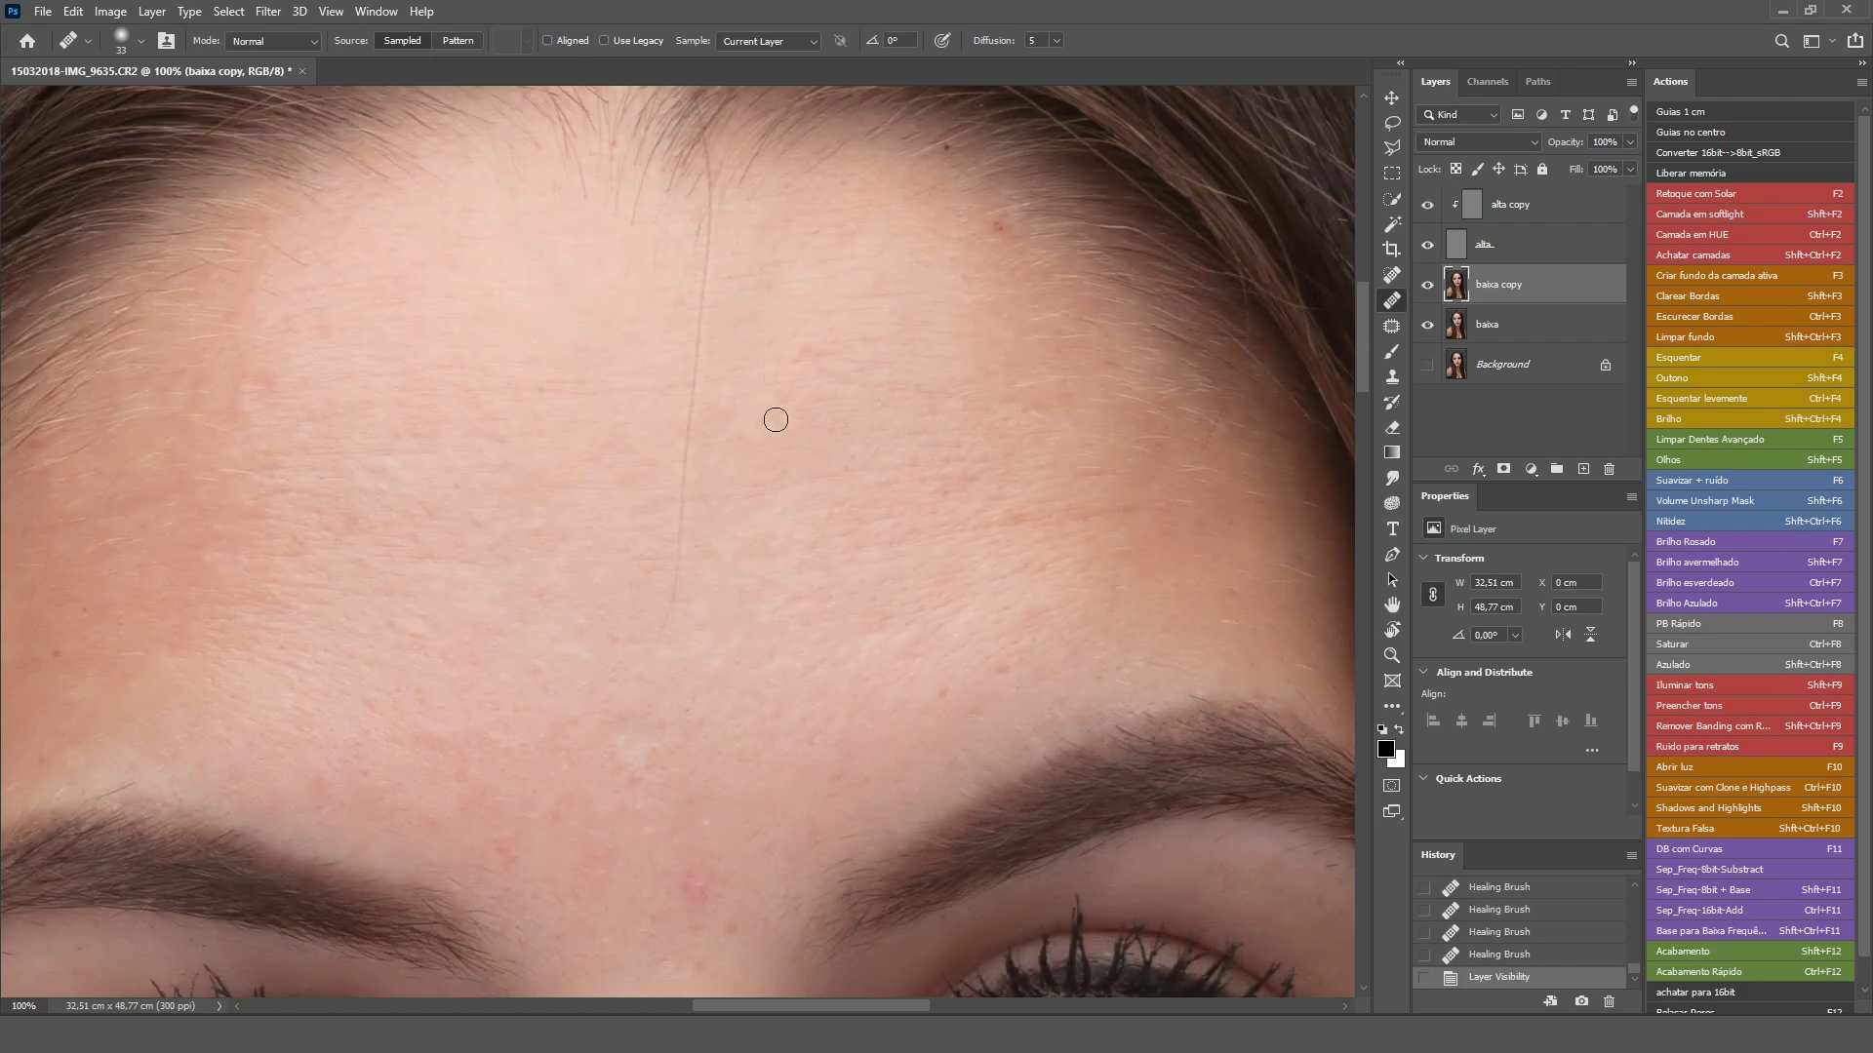
- Inspect the stray forehead hair up close and make alta copy the active layer
{"action": "key", "text": "ctrl+plus"}
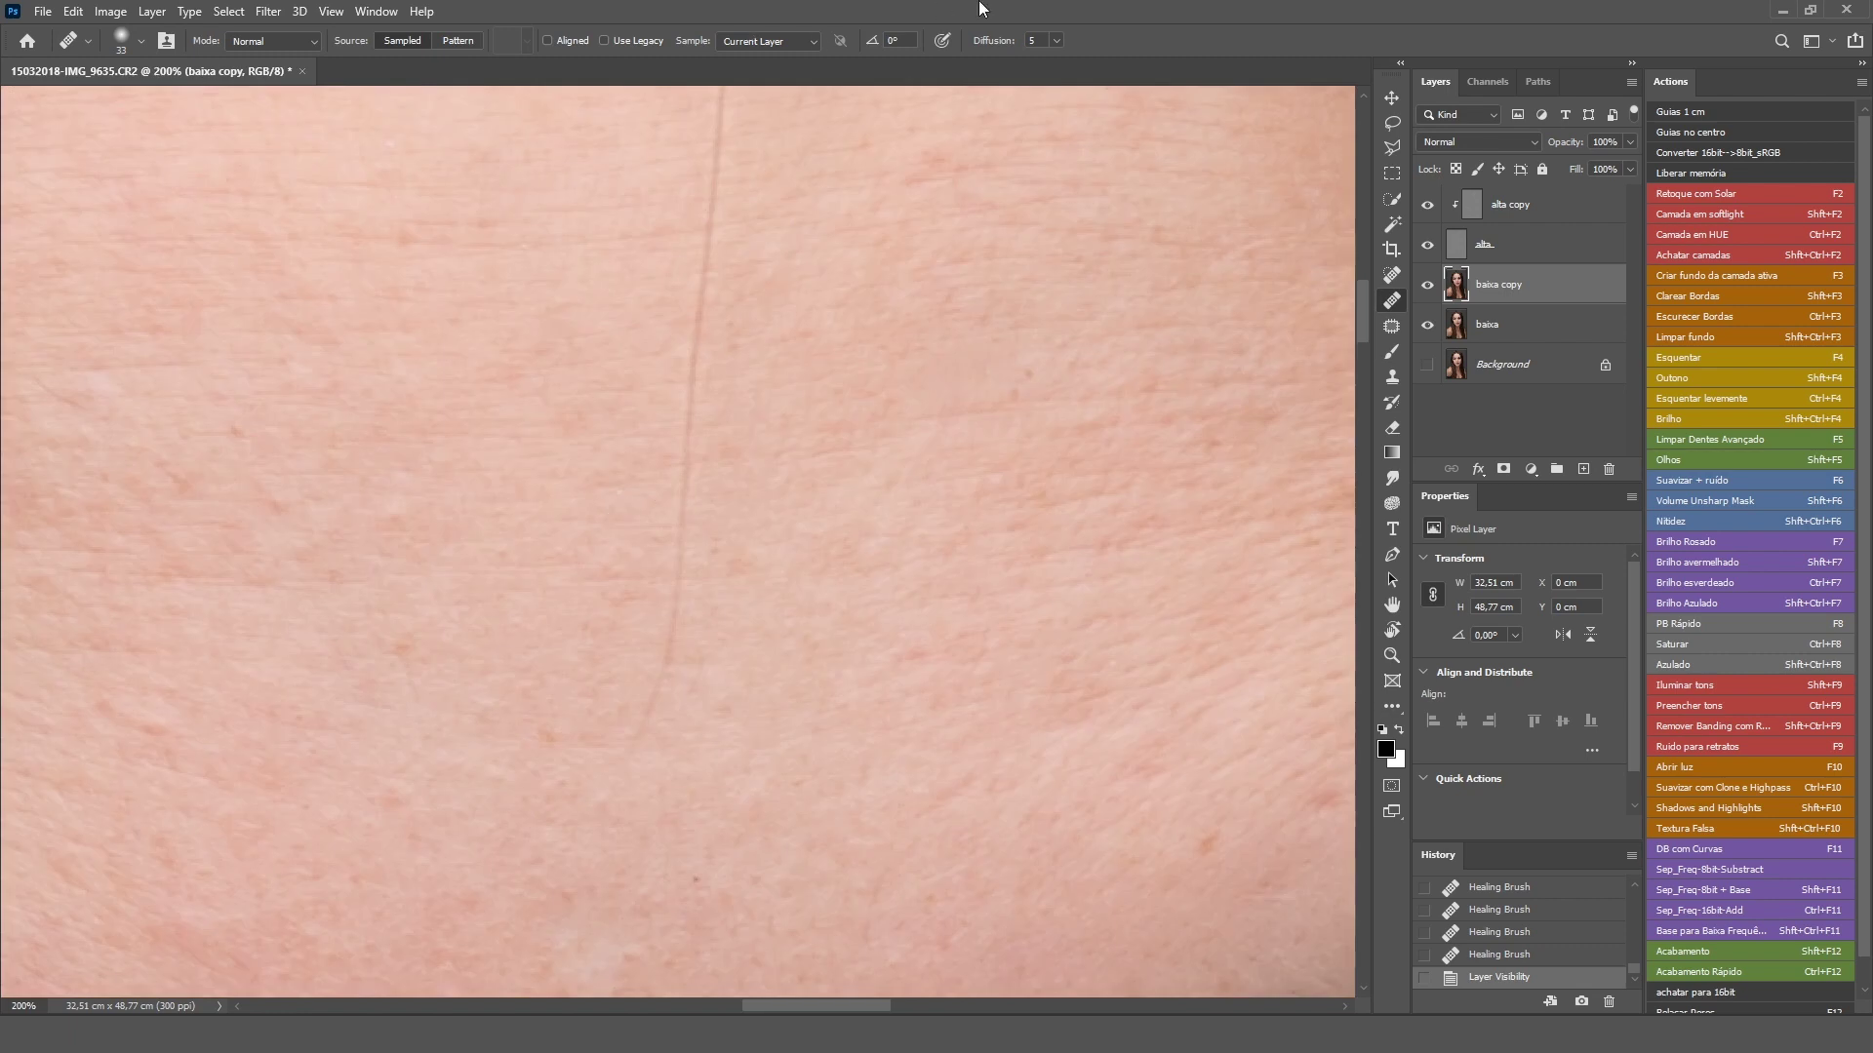
{"action": "key", "text": "ctrl+minus"}
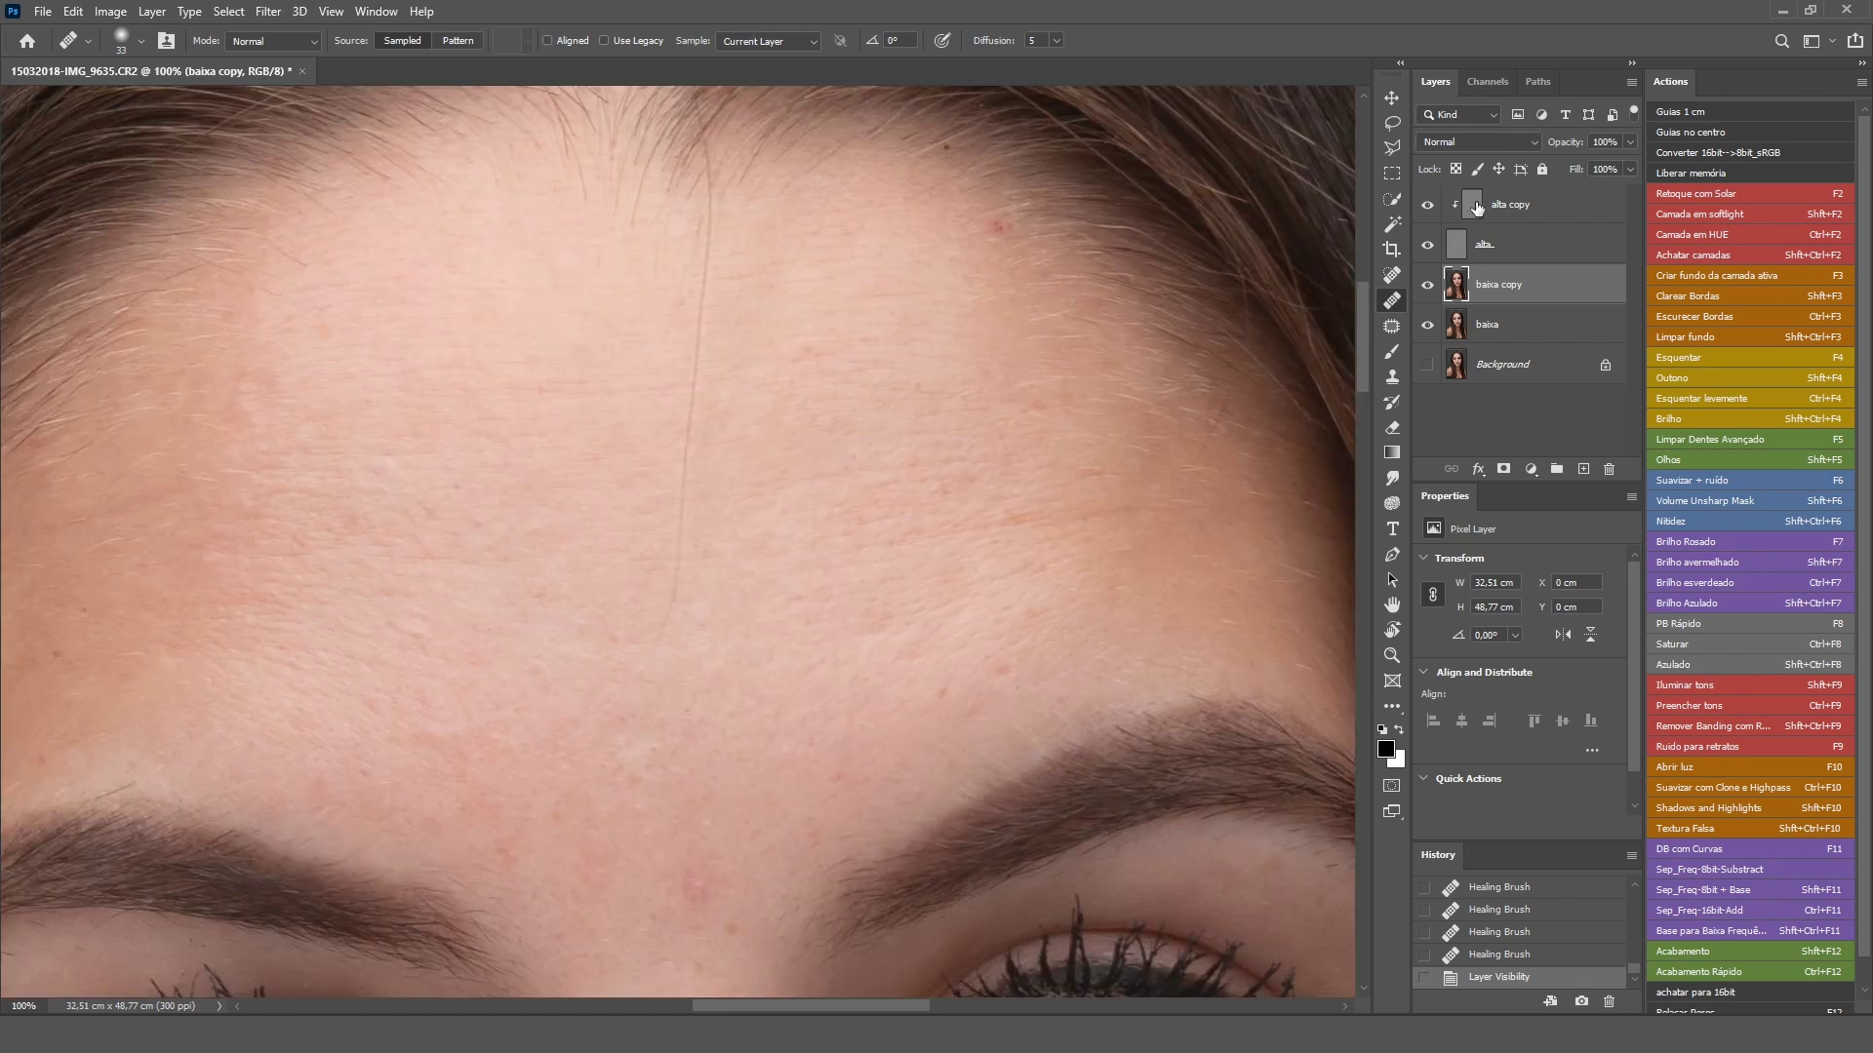
{"action": "left_click", "coordinate": [1473, 210]}
{"action": "key", "text": "ctrl+plus"}
{"action": "left_click_drag", "start_coordinate": [783, 498], "coordinate": [825, 632]}
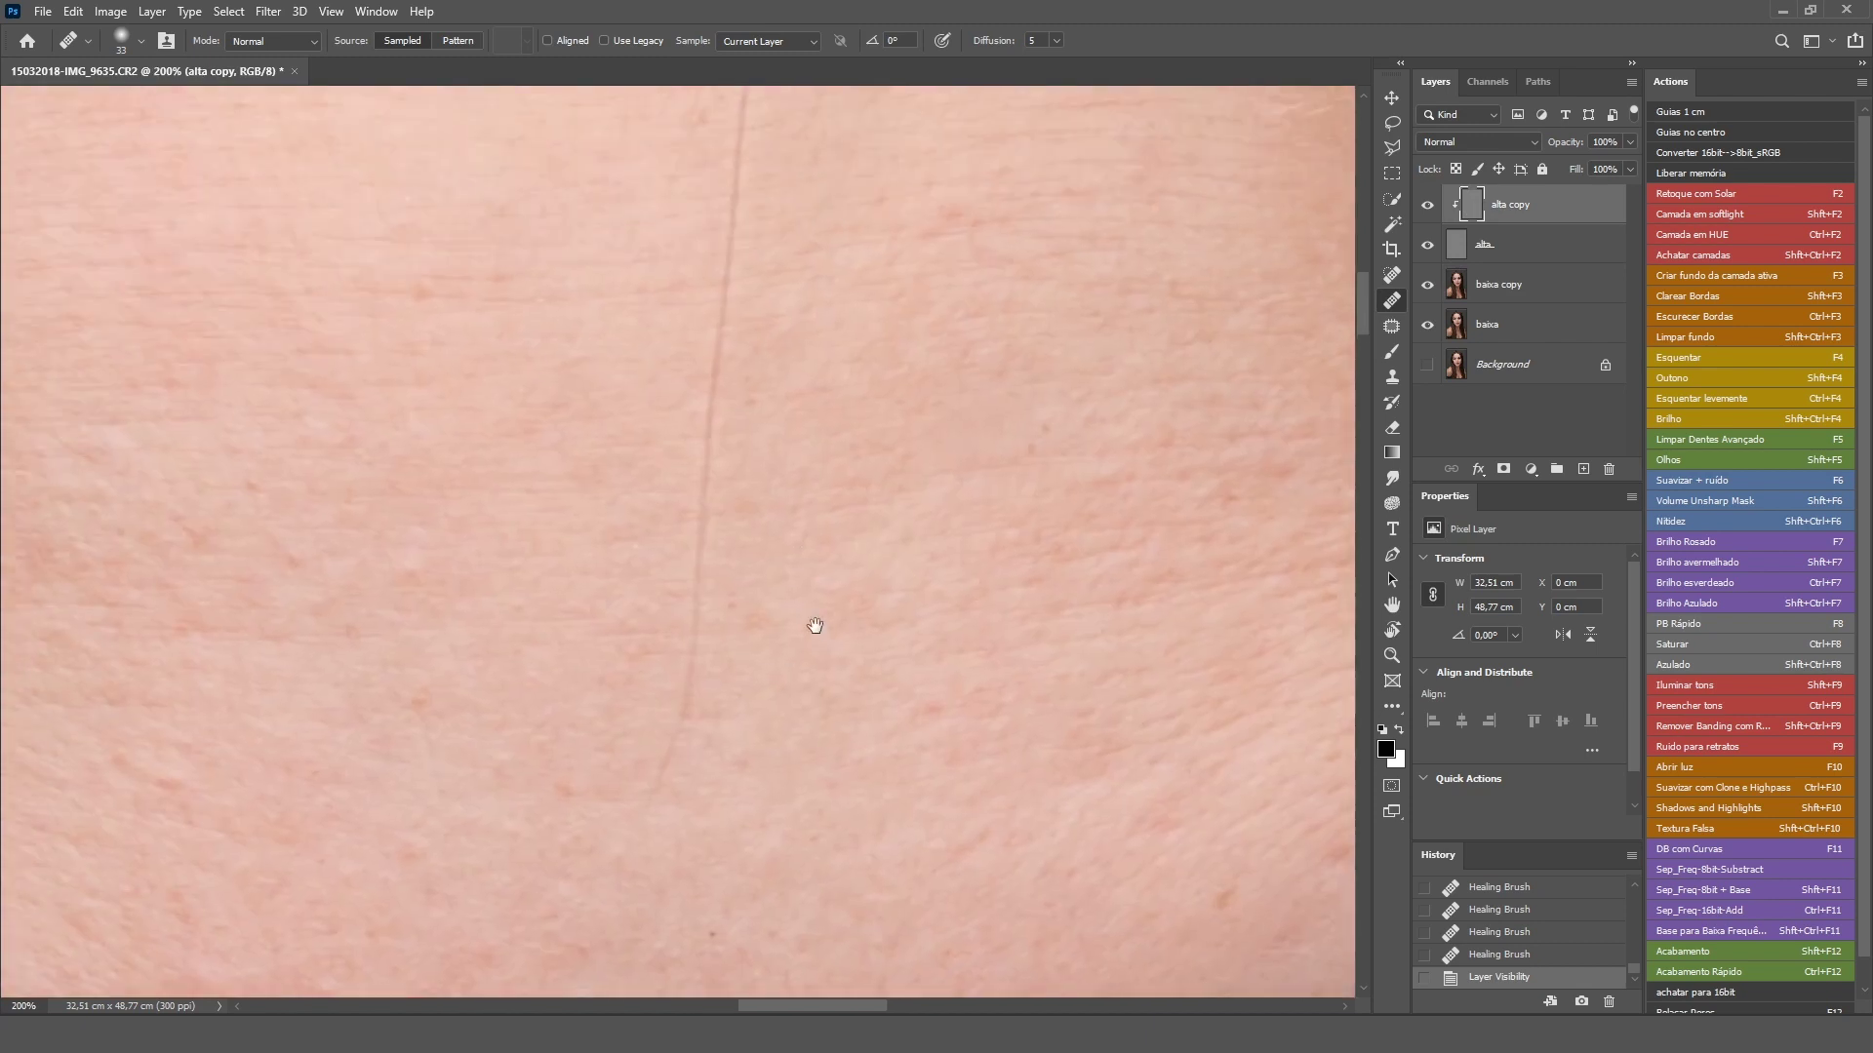
{"action": "key", "text": "ctrl+minus"}
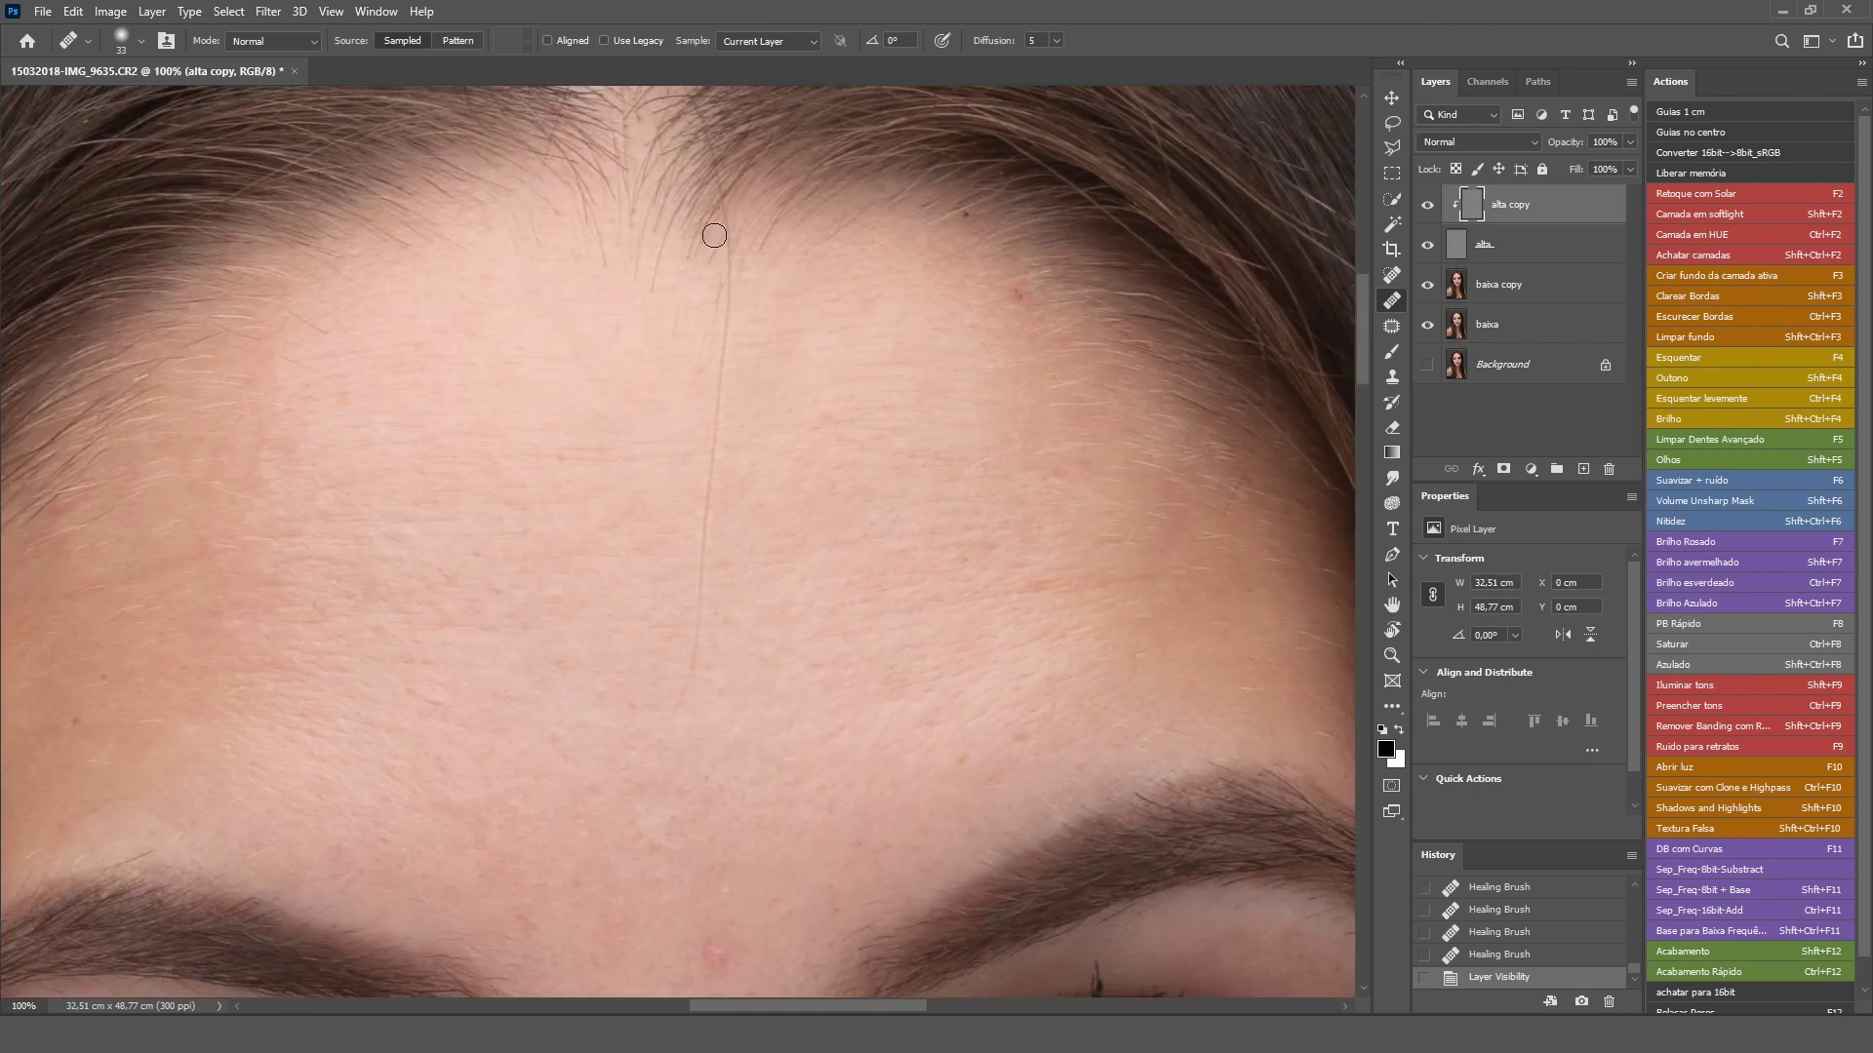
{"action": "key", "text": "l"}
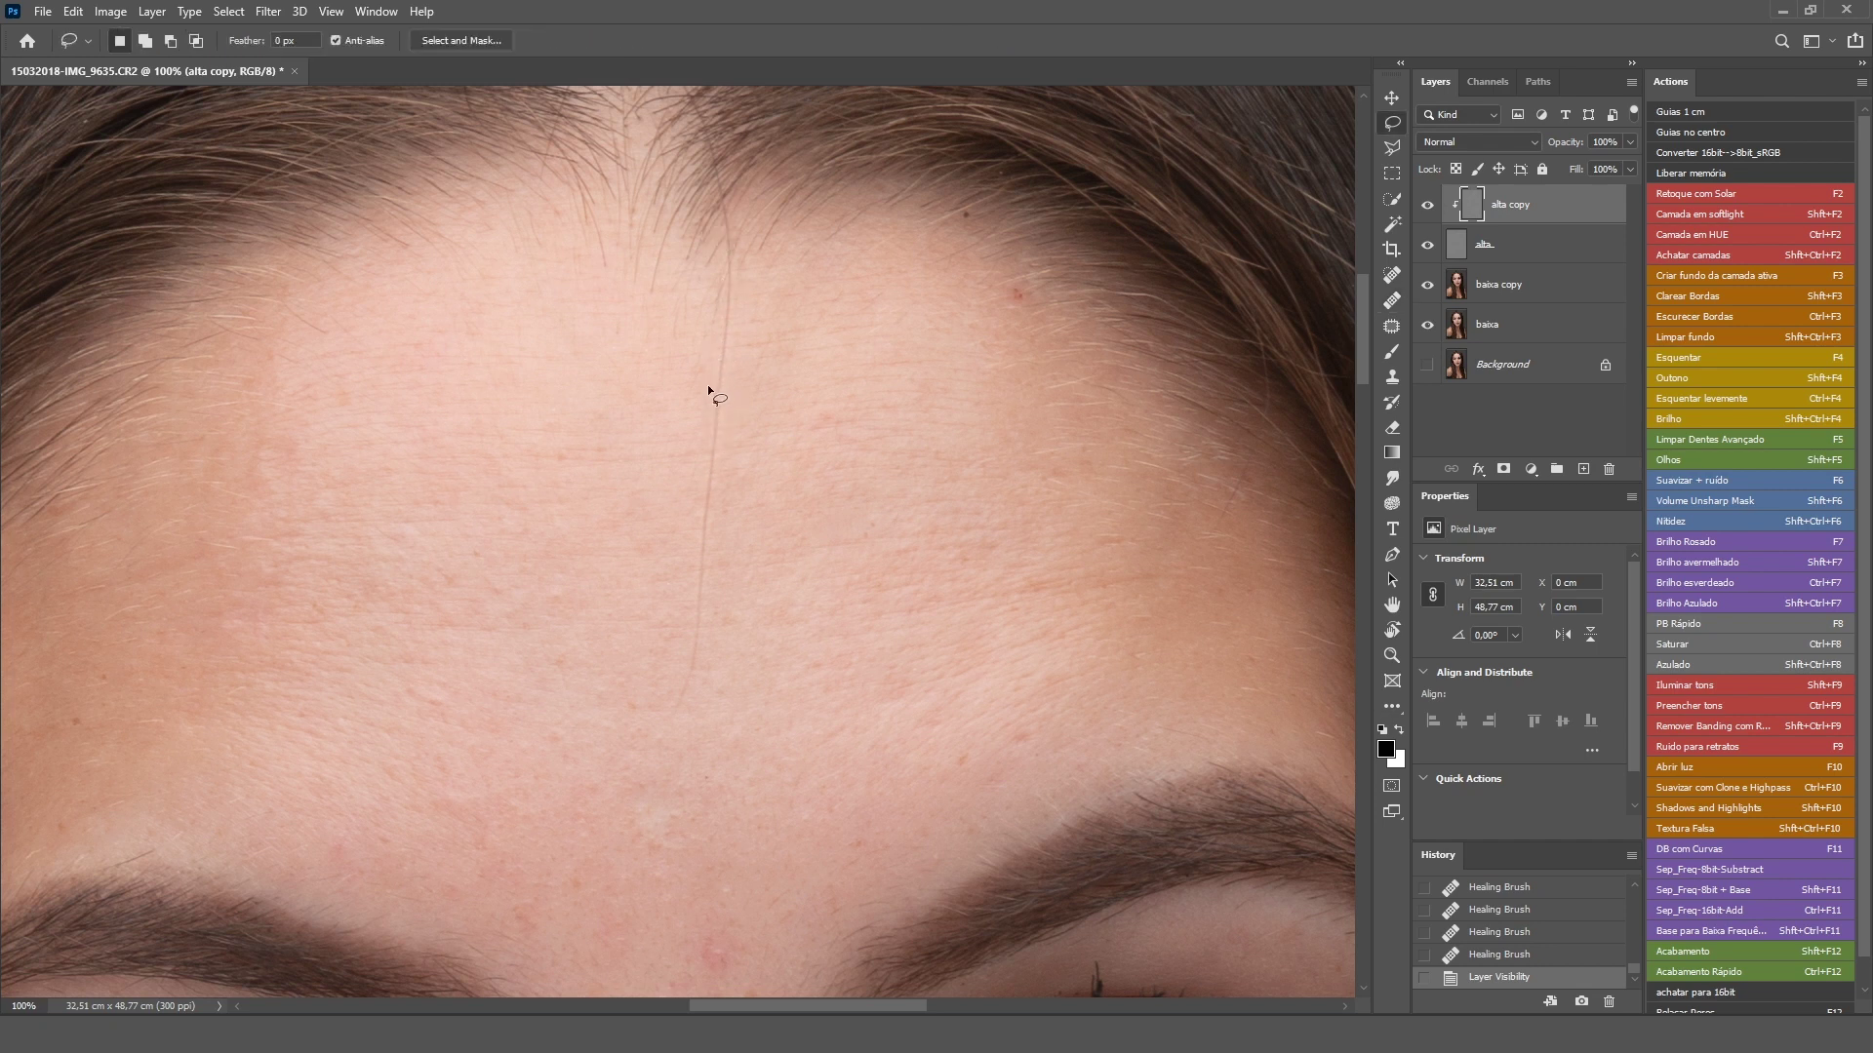
- Lasso a thin strip of clean skin beside the stray hair and copy it to Layer 1
{"action": "mouse_move", "coordinate": [702, 470]}
{"action": "left_mouse_down"}
{"action": "mouse_move", "coordinate": [680, 408]}
{"action": "mouse_move", "coordinate": [672, 682]}
{"action": "left_mouse_up"}
{"action": "left_click", "coordinate": [710, 390]}
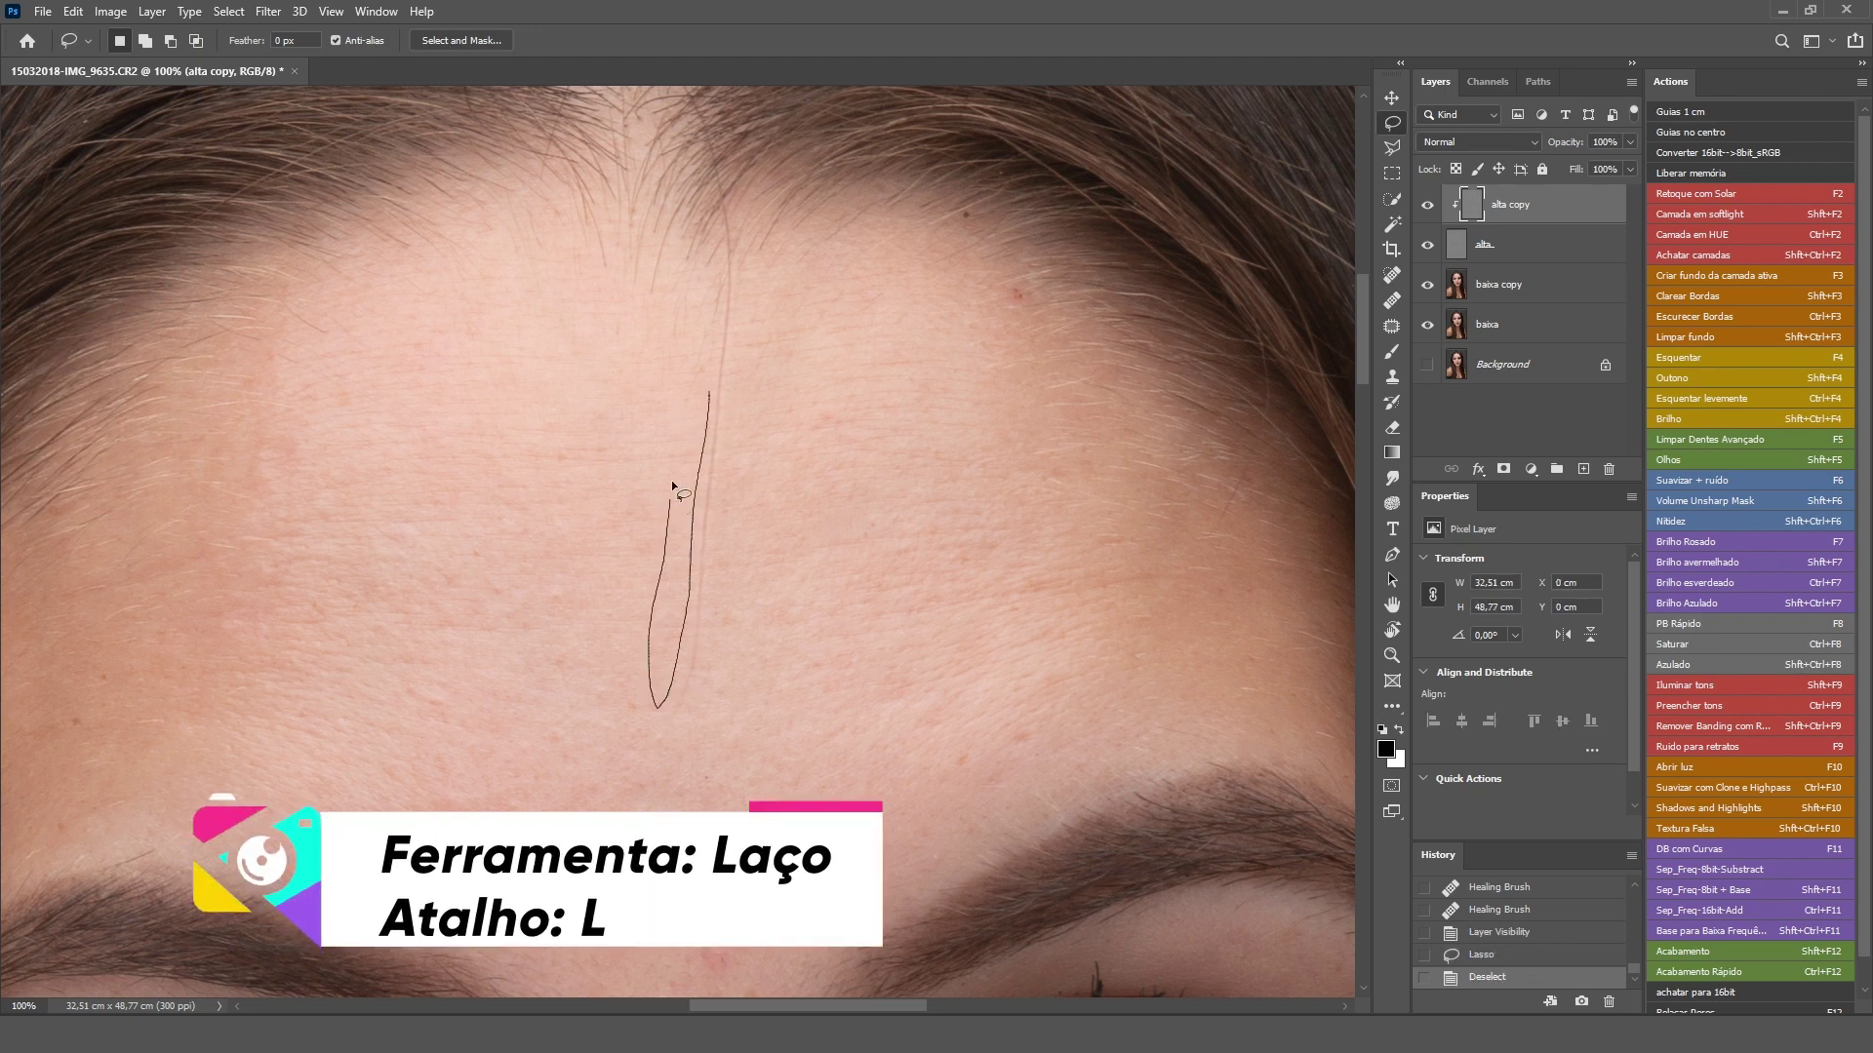
{"action": "left_click_drag", "start_coordinate": [700, 390], "coordinate": [703, 392]}
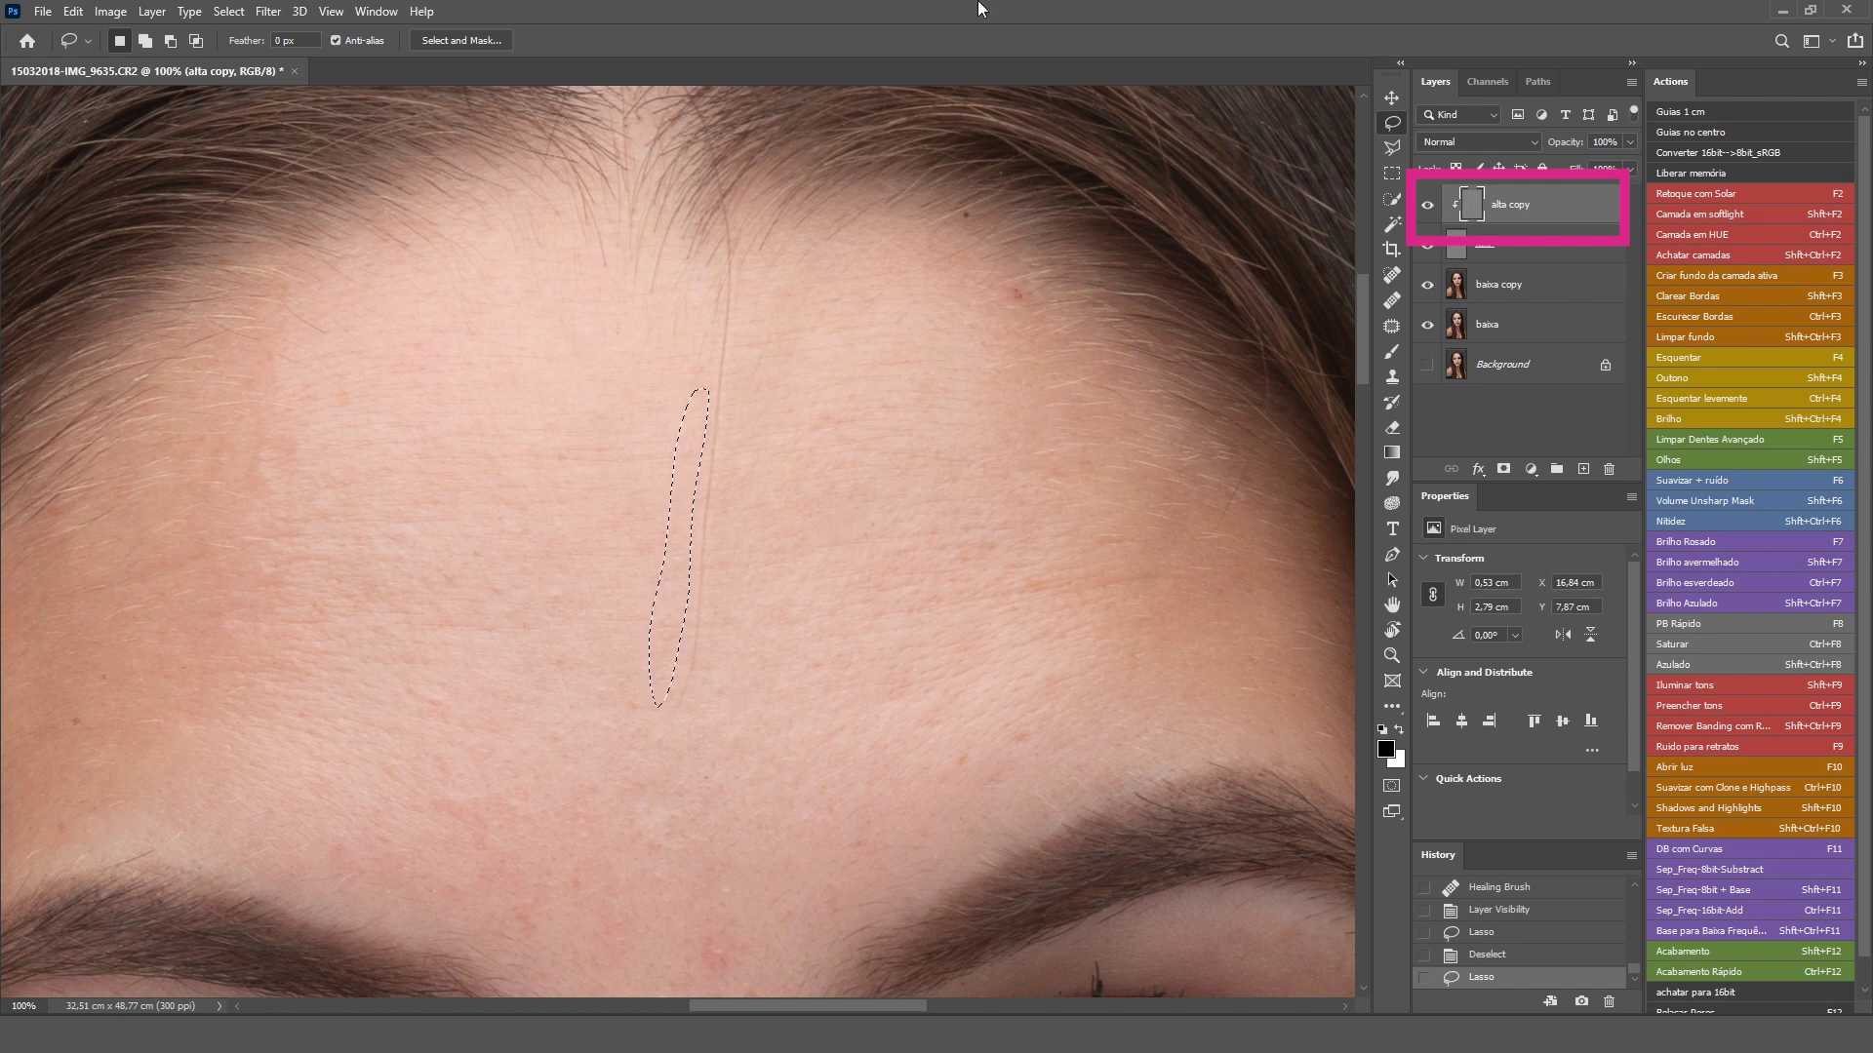
{"action": "key", "text": "ctrl+j"}
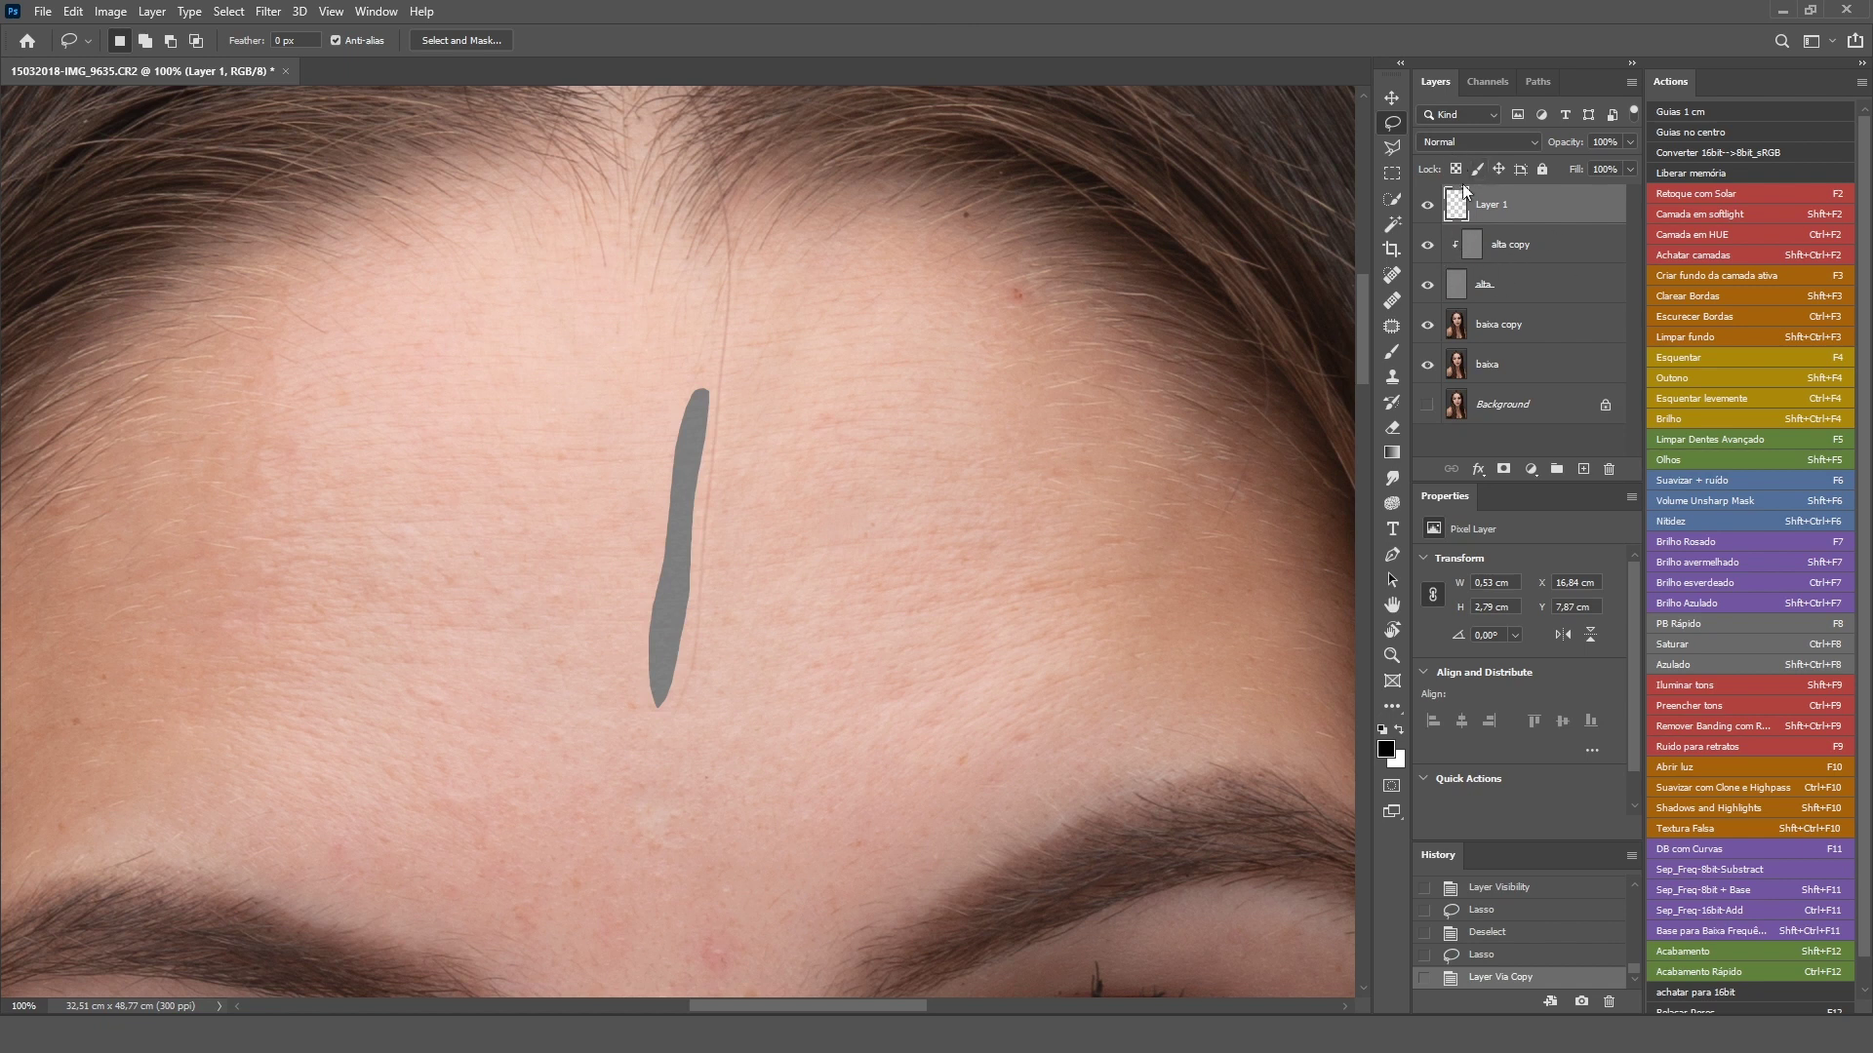
- Slide the Layer 1 patch over the stray hair, clip it to alta copy, and compare
{"action": "key", "text": "v"}
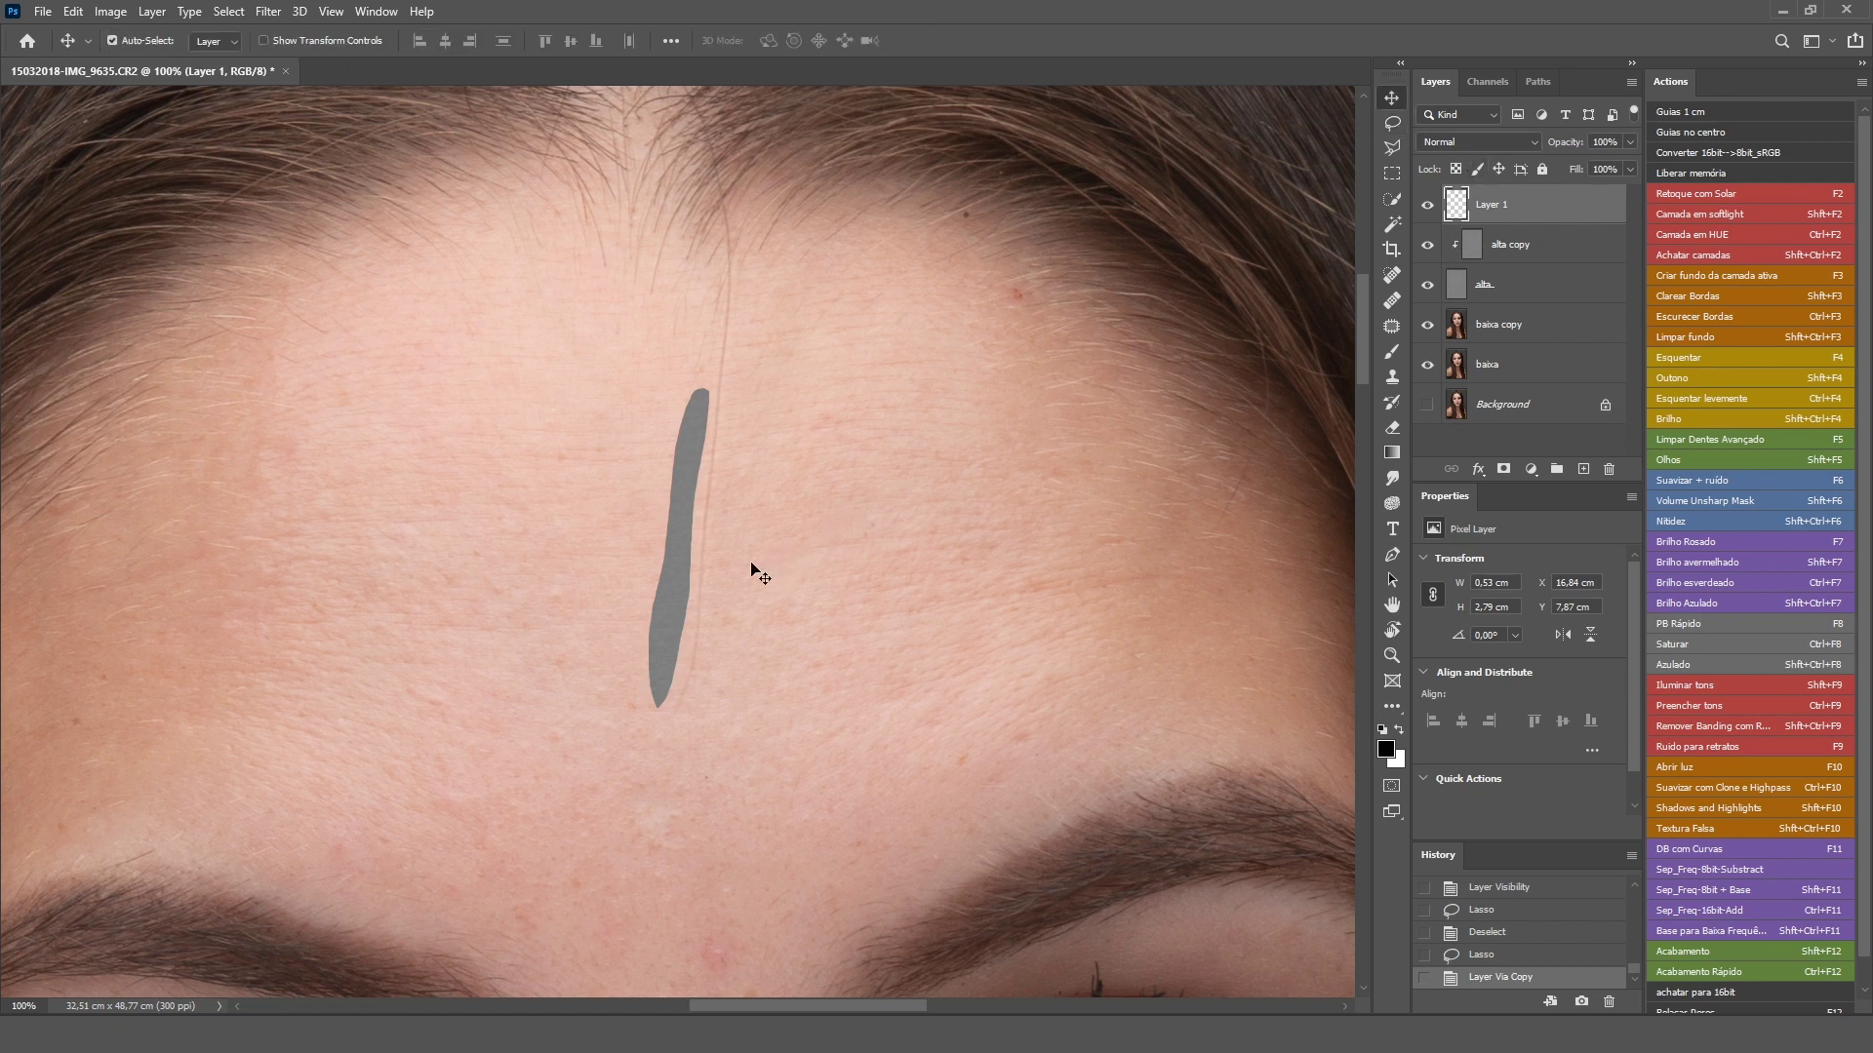
{"action": "left_click_drag", "start_coordinate": [679, 554], "coordinate": [701, 552]}
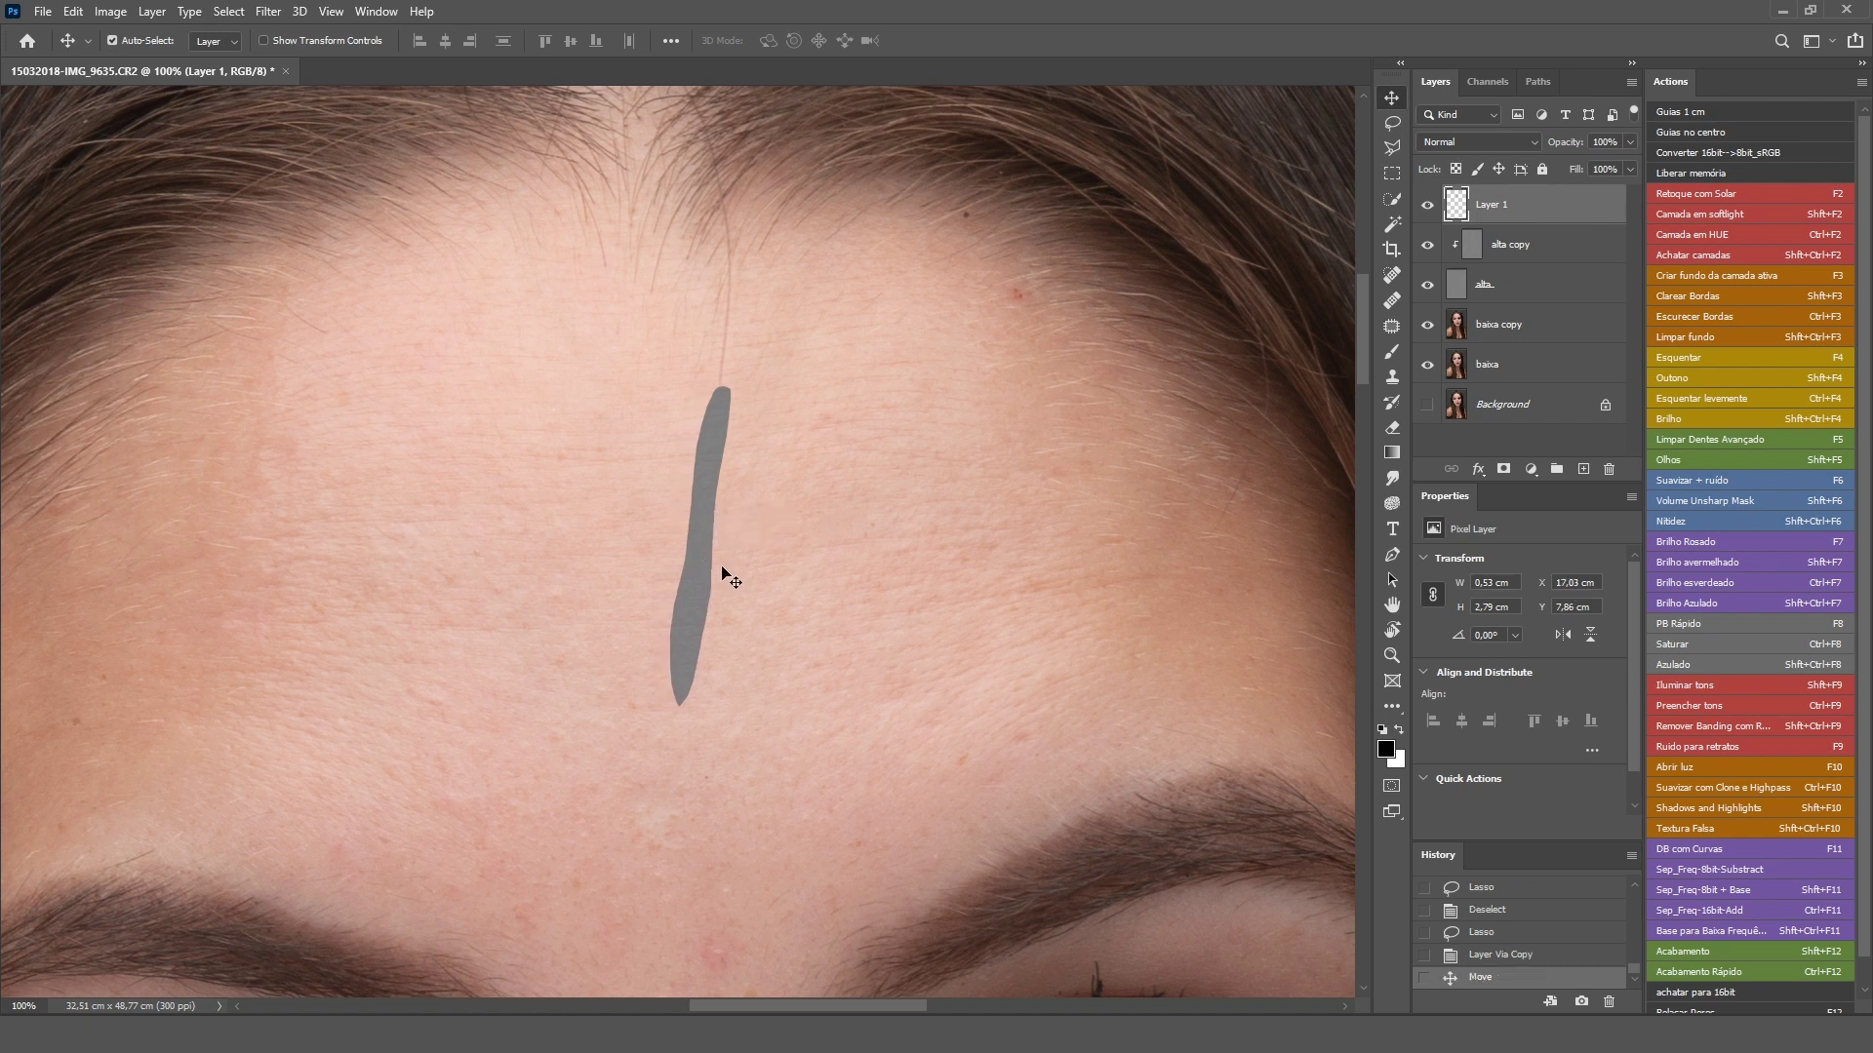
{"action": "left_click_drag", "start_coordinate": [1539, 217], "coordinate": [1538, 218]}
{"action": "left_click", "coordinate": [1539, 218], "text": "alt"}
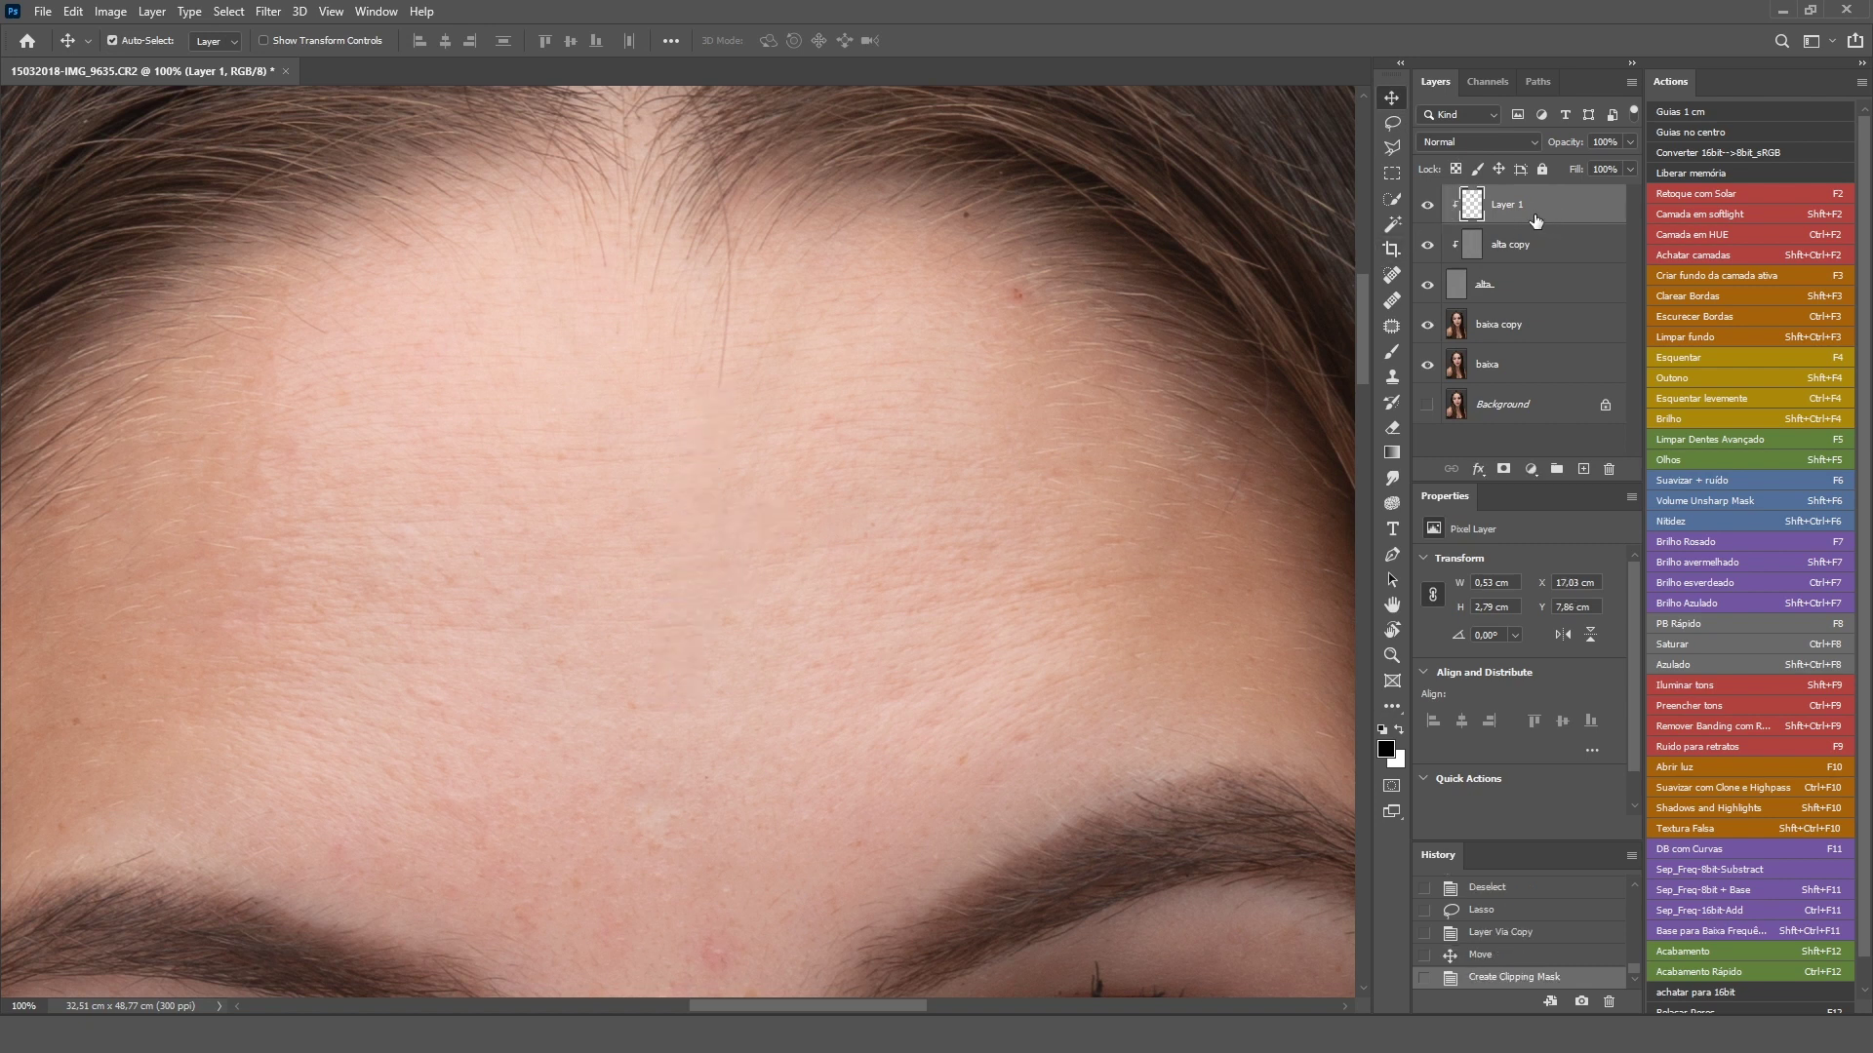
{"action": "key", "text": "ctrl+plus"}
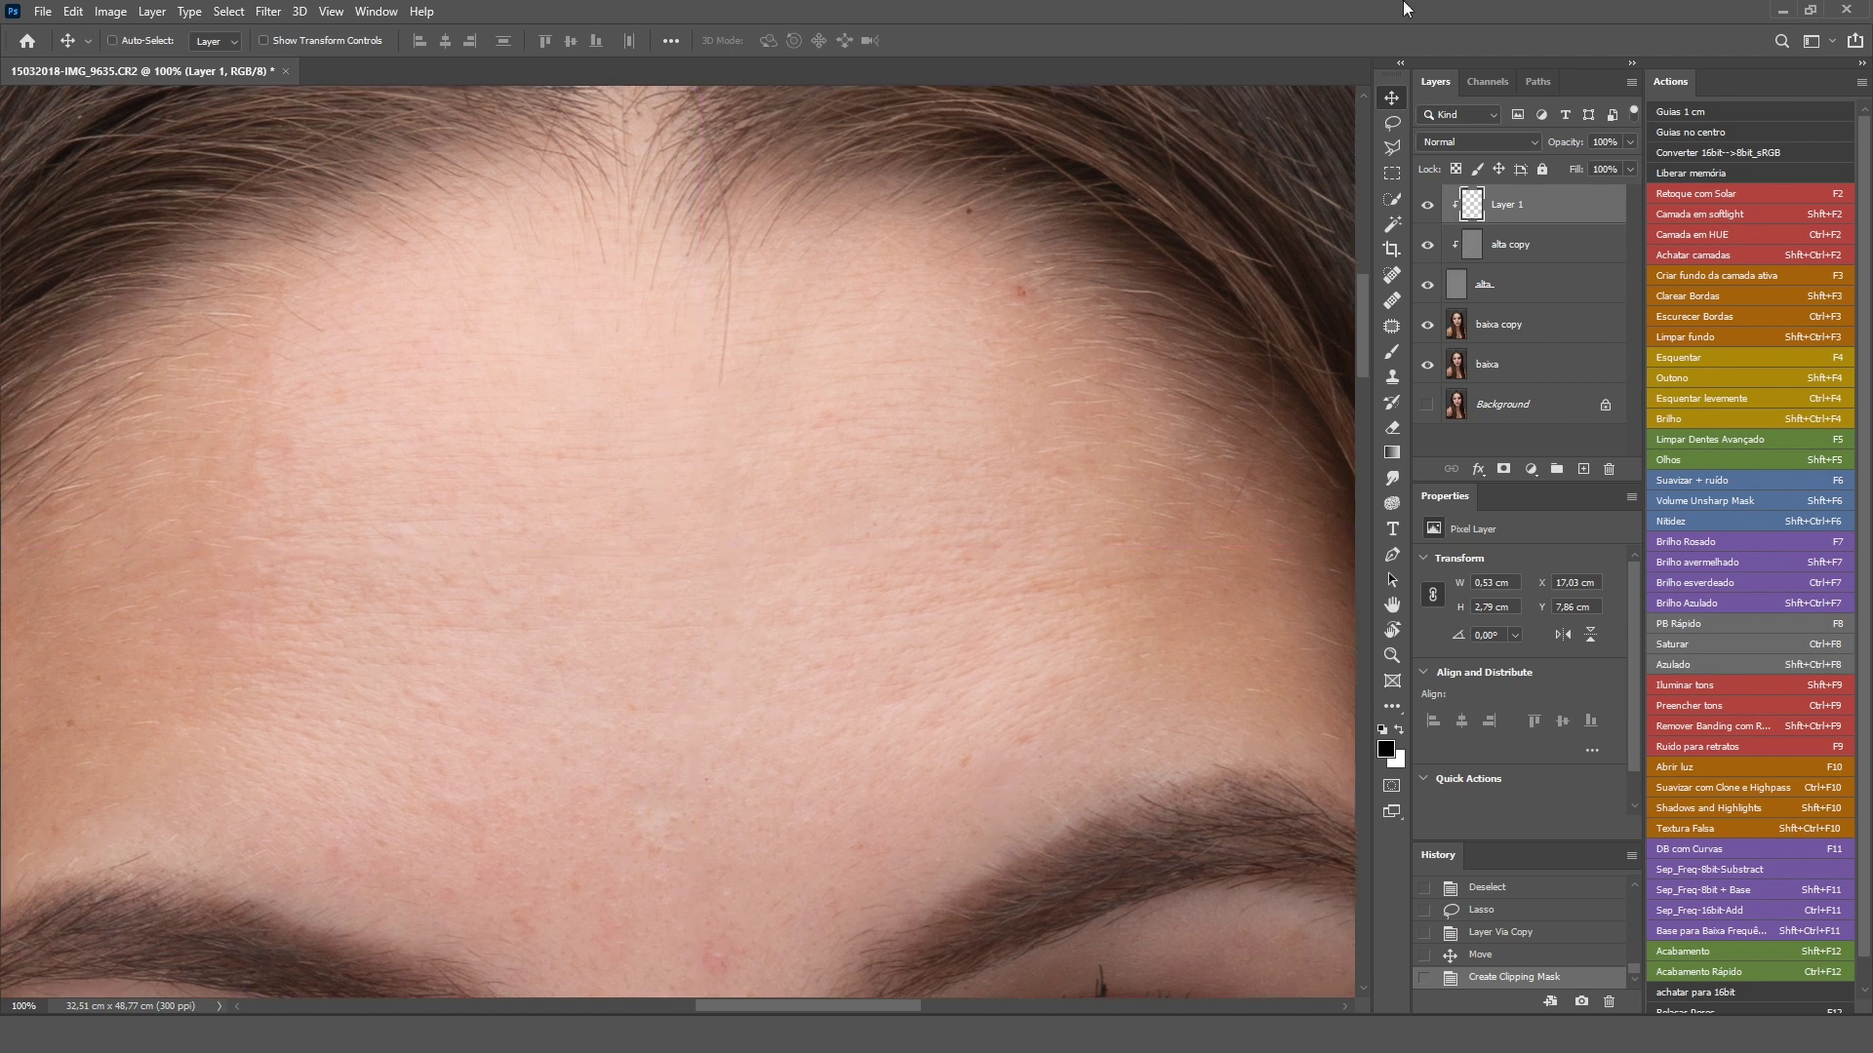
{"action": "left_click", "coordinate": [1429, 206]}
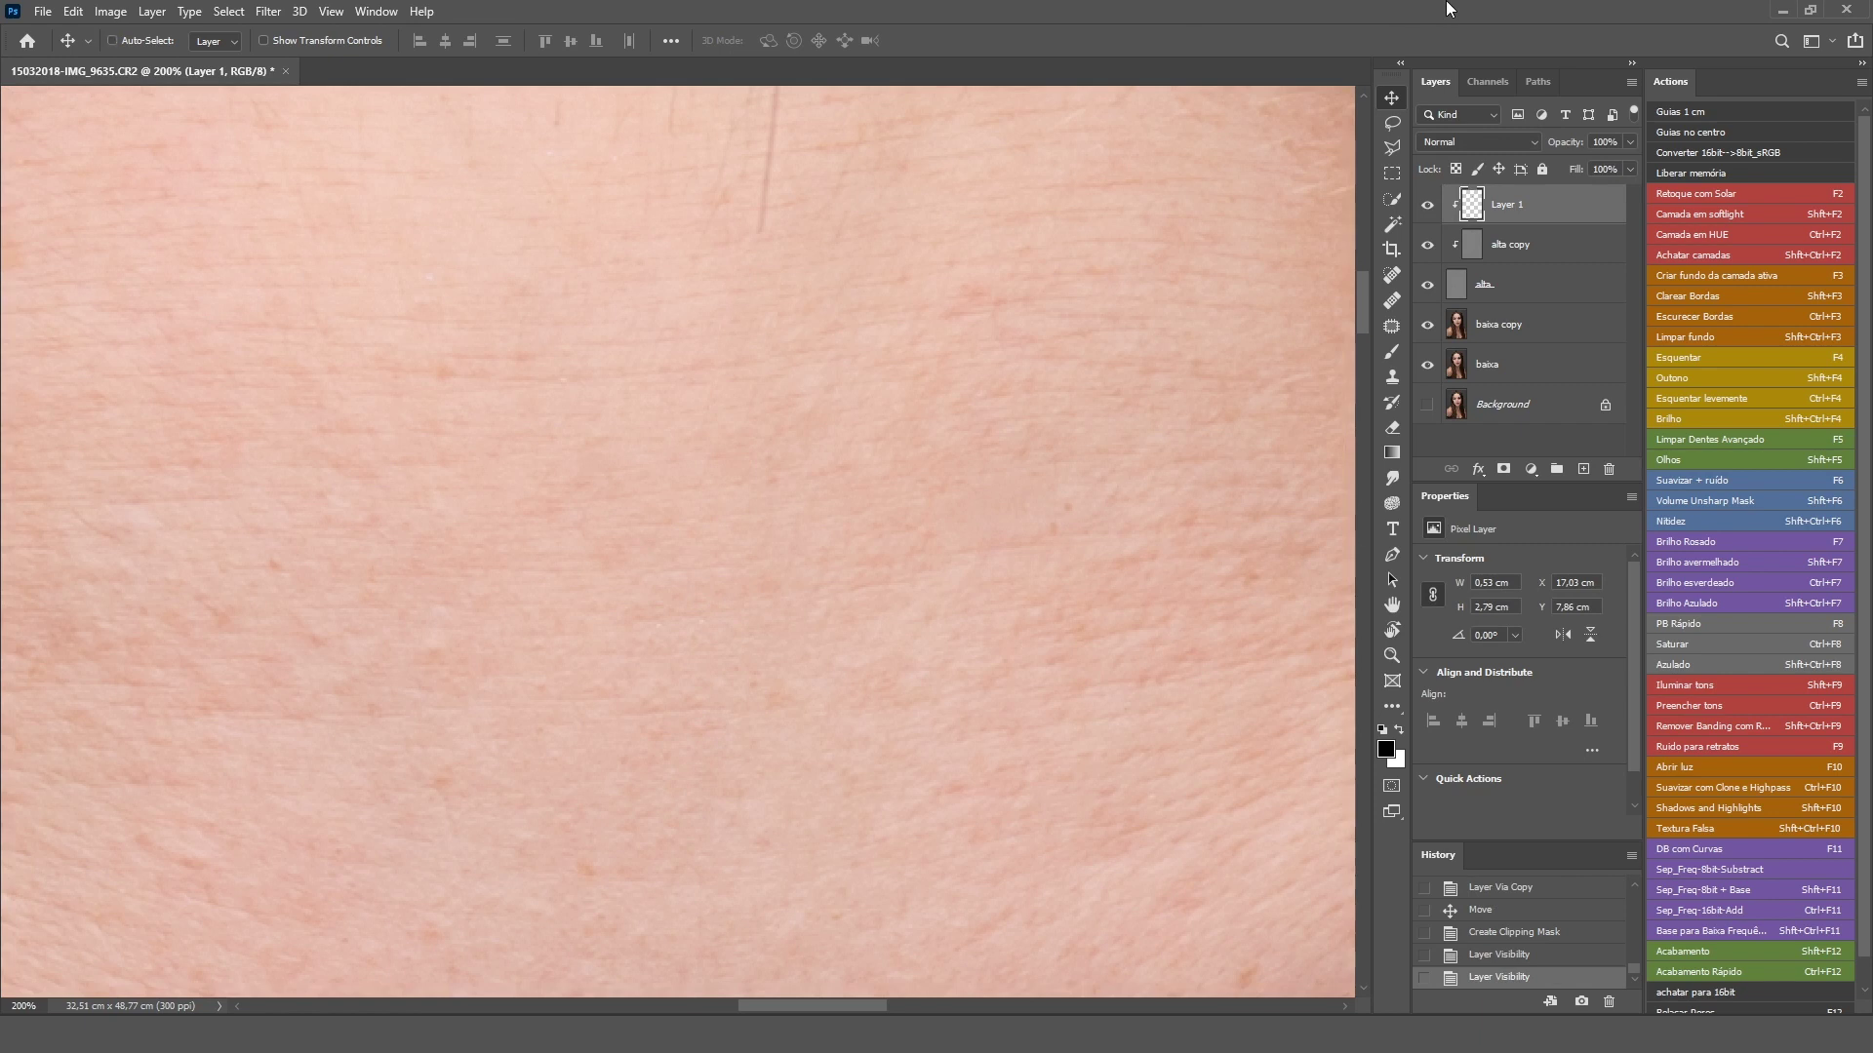
{"action": "key", "text": "ctrl+minus"}
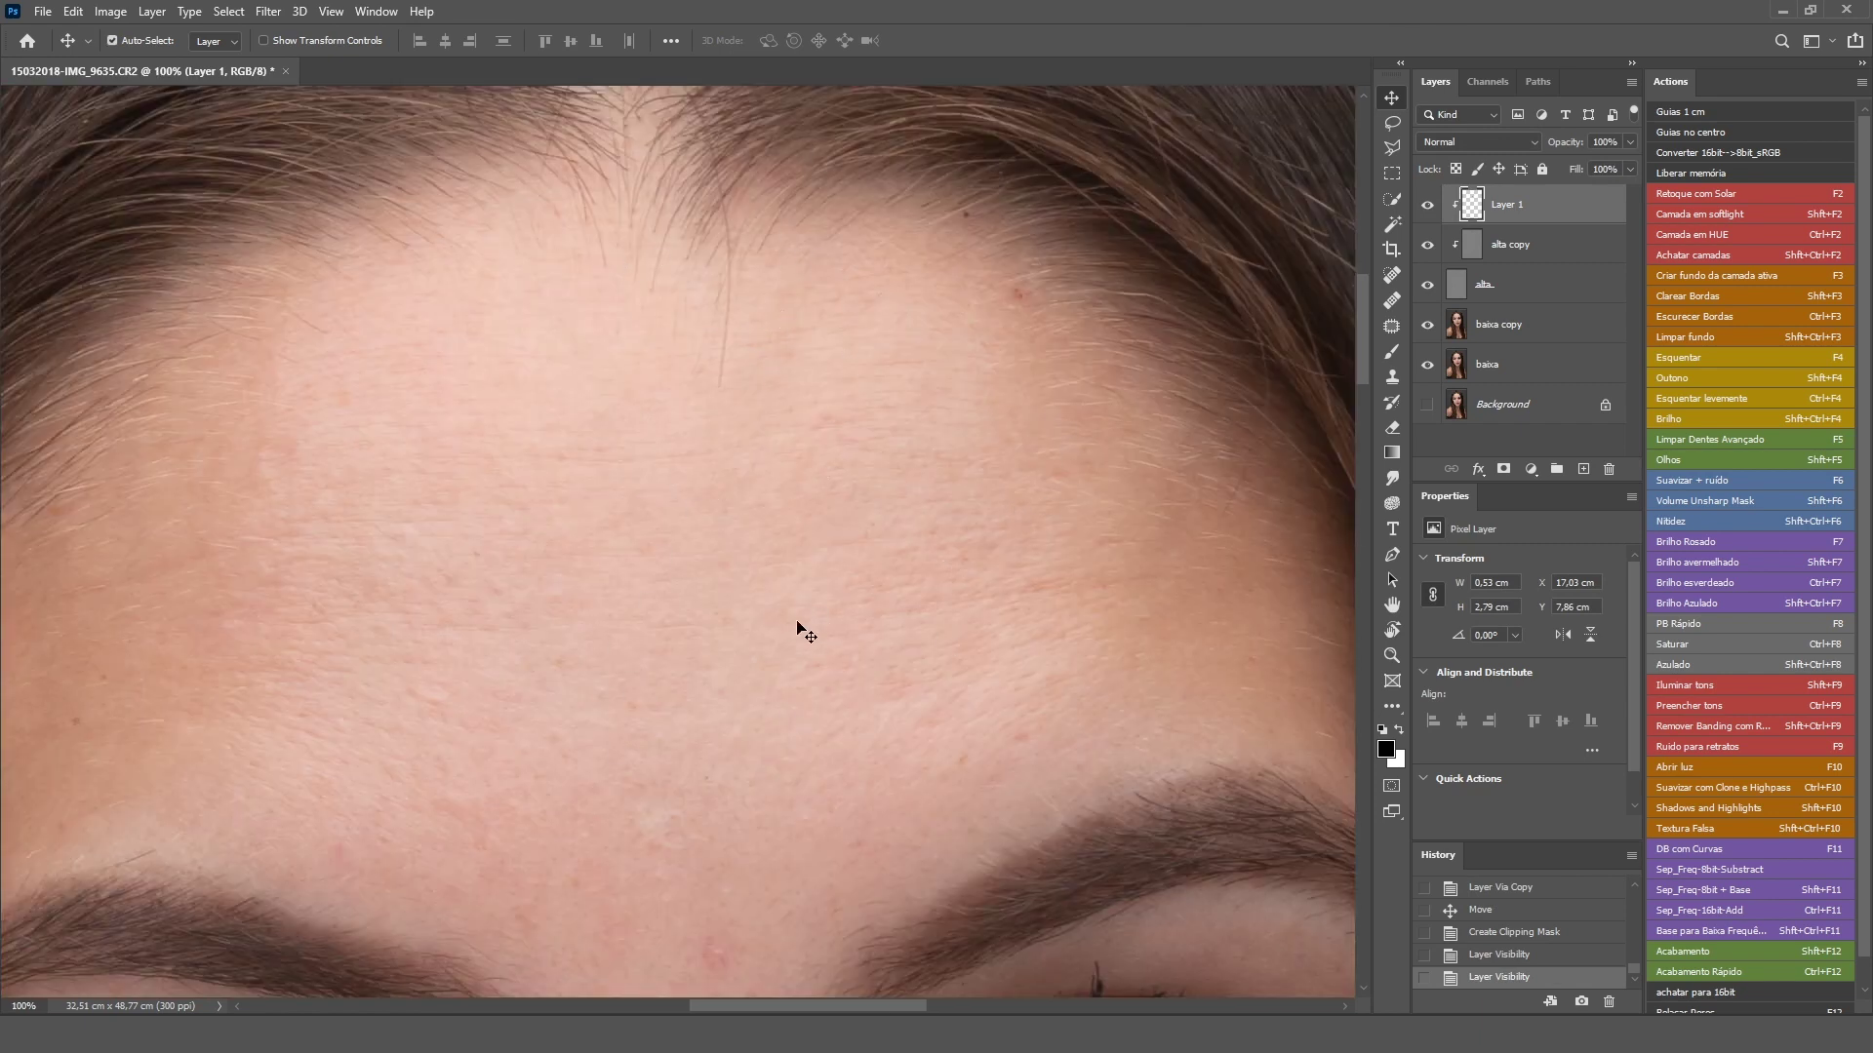
- Zoom out and scroll around to review the retouched face
{"action": "scroll", "coordinate": [806, 547], "scroll_direction": "down", "scroll_amount": 3}
{"action": "key", "text": "ctrl+minus"}
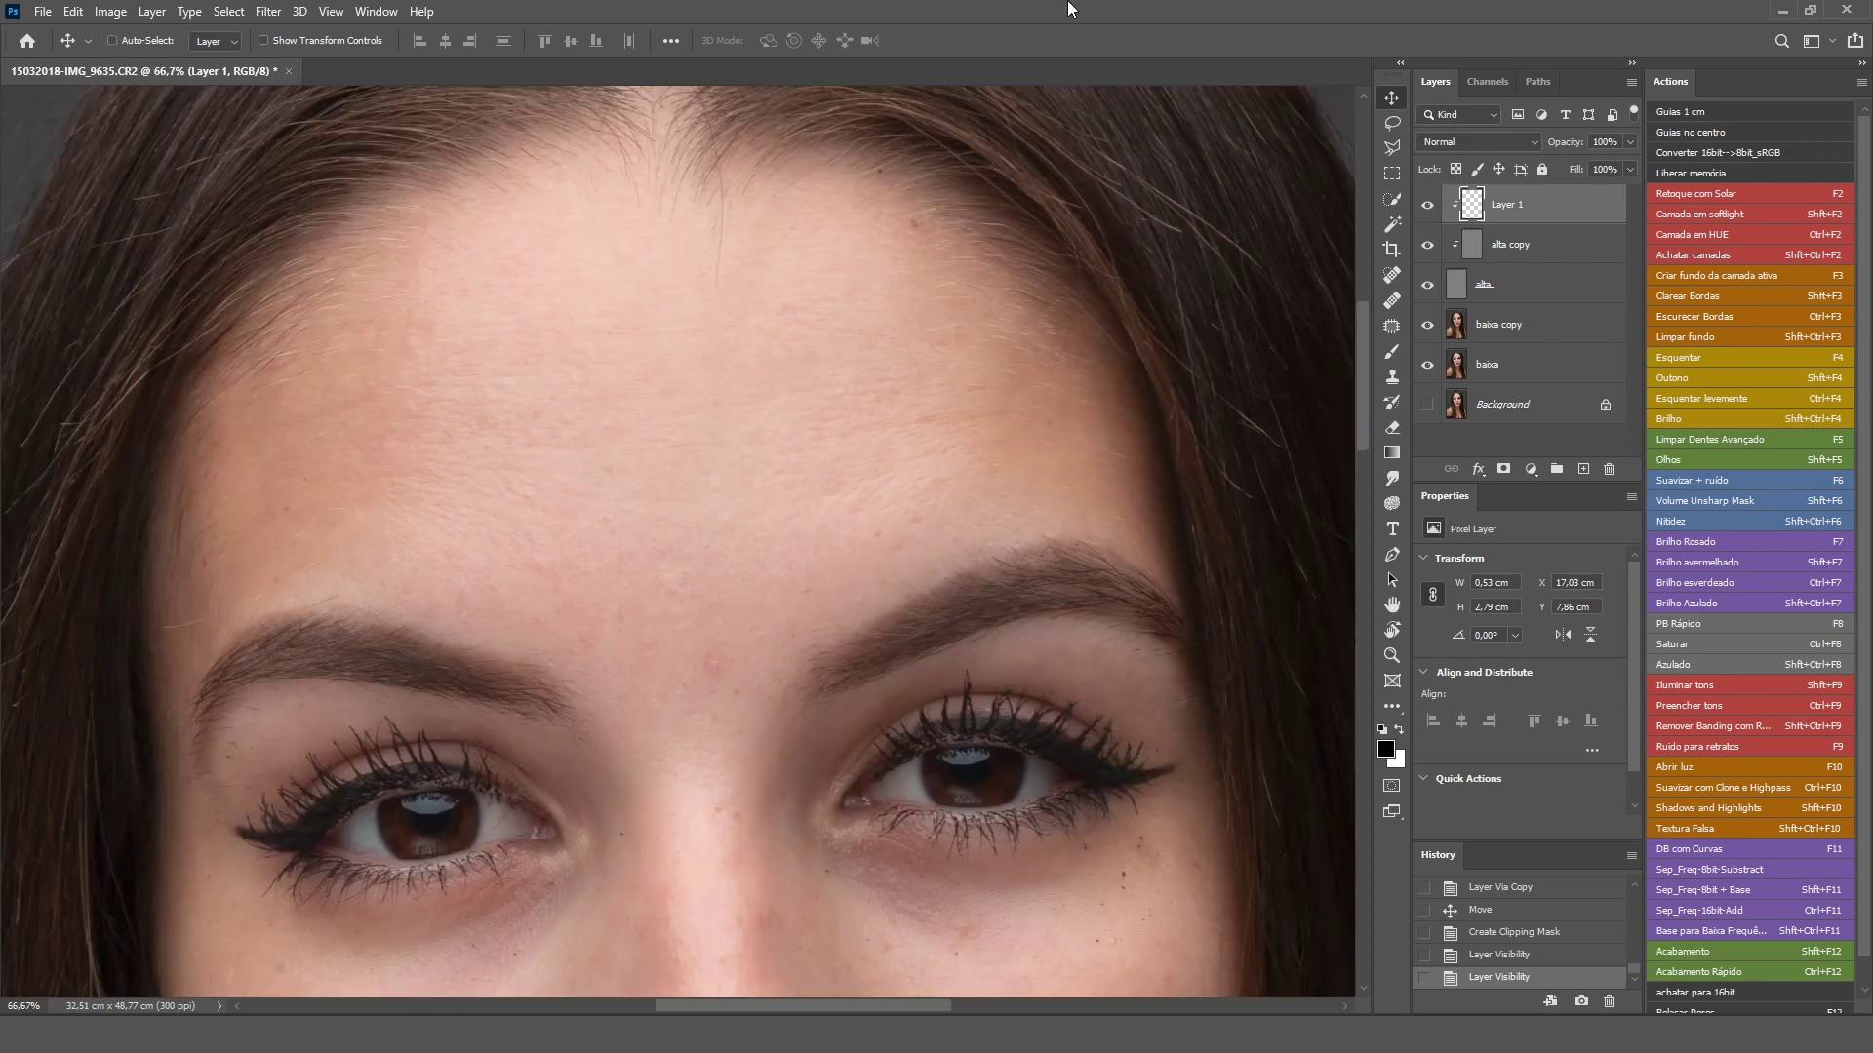
{"action": "scroll", "coordinate": [727, 522], "scroll_direction": "down", "scroll_amount": 3}
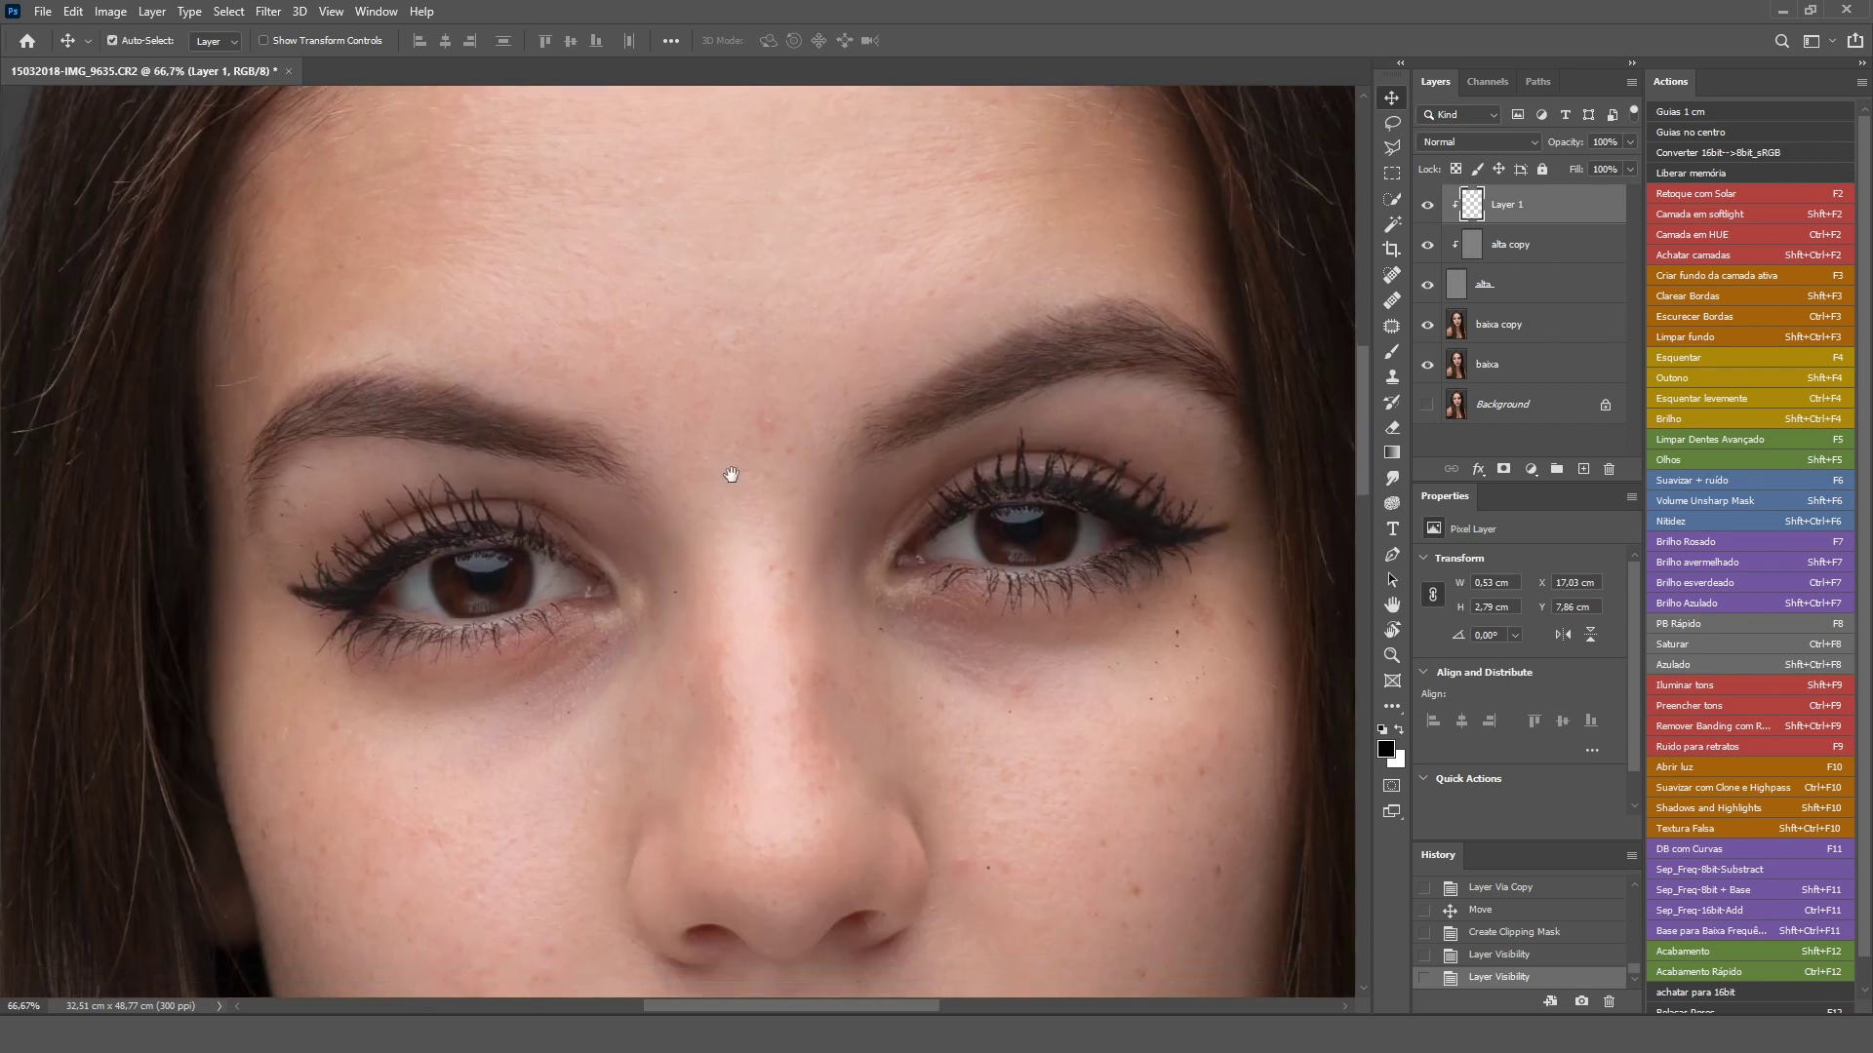
{"action": "scroll", "coordinate": [722, 488], "scroll_direction": "down", "scroll_amount": 2}
{"action": "scroll", "coordinate": [717, 435], "scroll_direction": "up", "scroll_amount": 3}
{"action": "scroll", "coordinate": [694, 504], "scroll_direction": "up", "scroll_amount": 3}
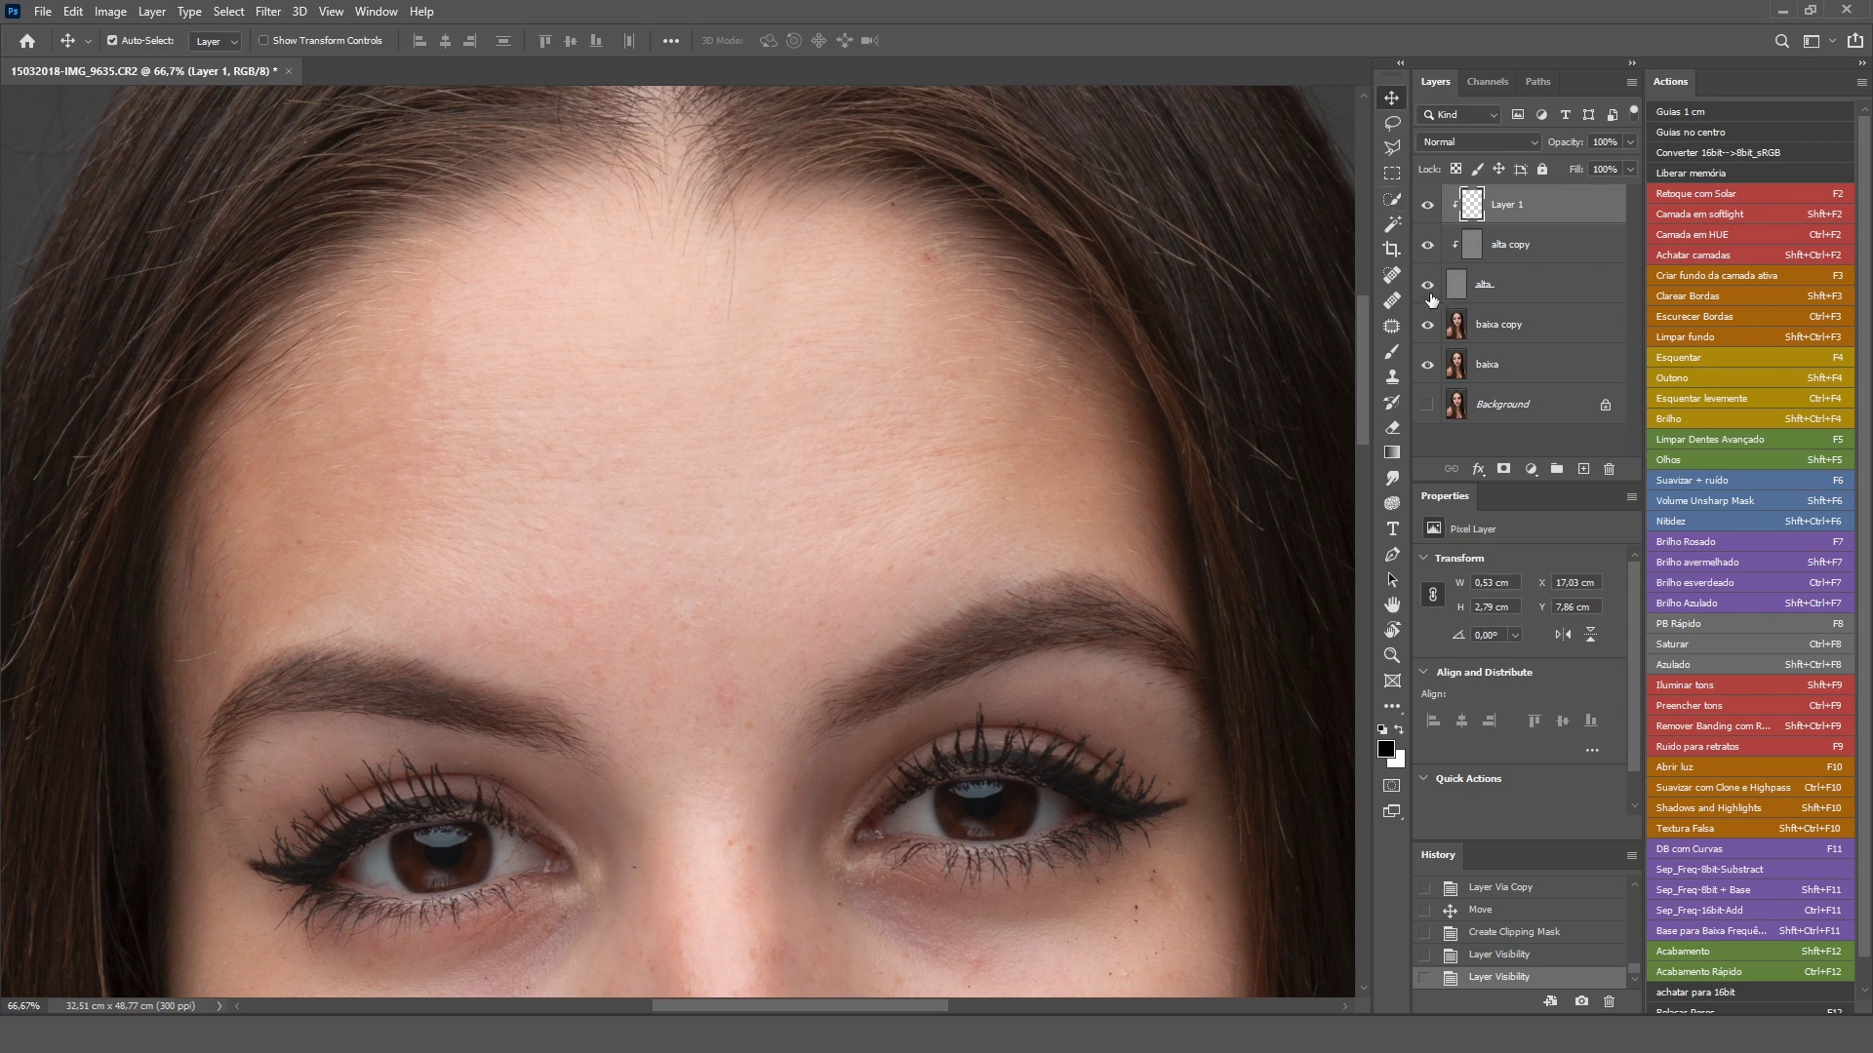
- Zoom to 200% on the hairline and select the alta copy texture layer
{"action": "key", "text": "ctrl+plus"}
{"action": "key", "text": "ctrl+plus"}
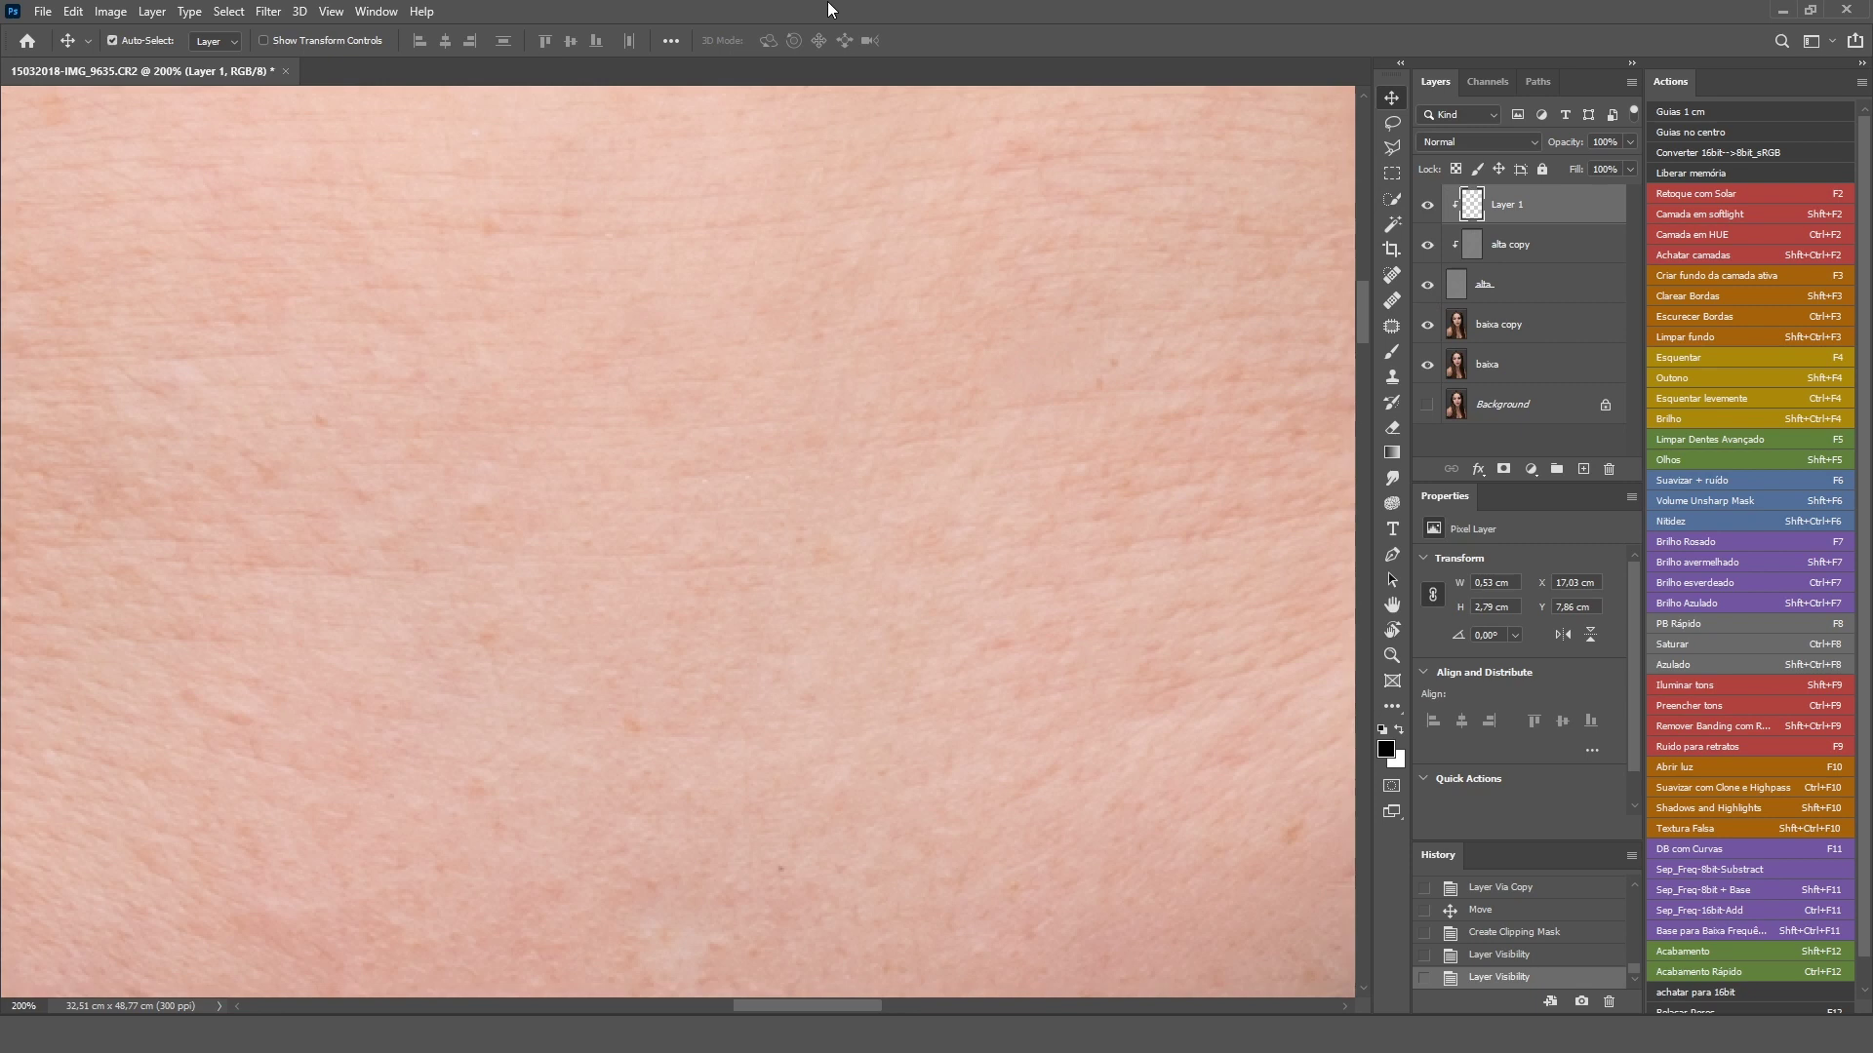
{"action": "left_click_drag", "start_coordinate": [761, 234], "coordinate": [686, 456]}
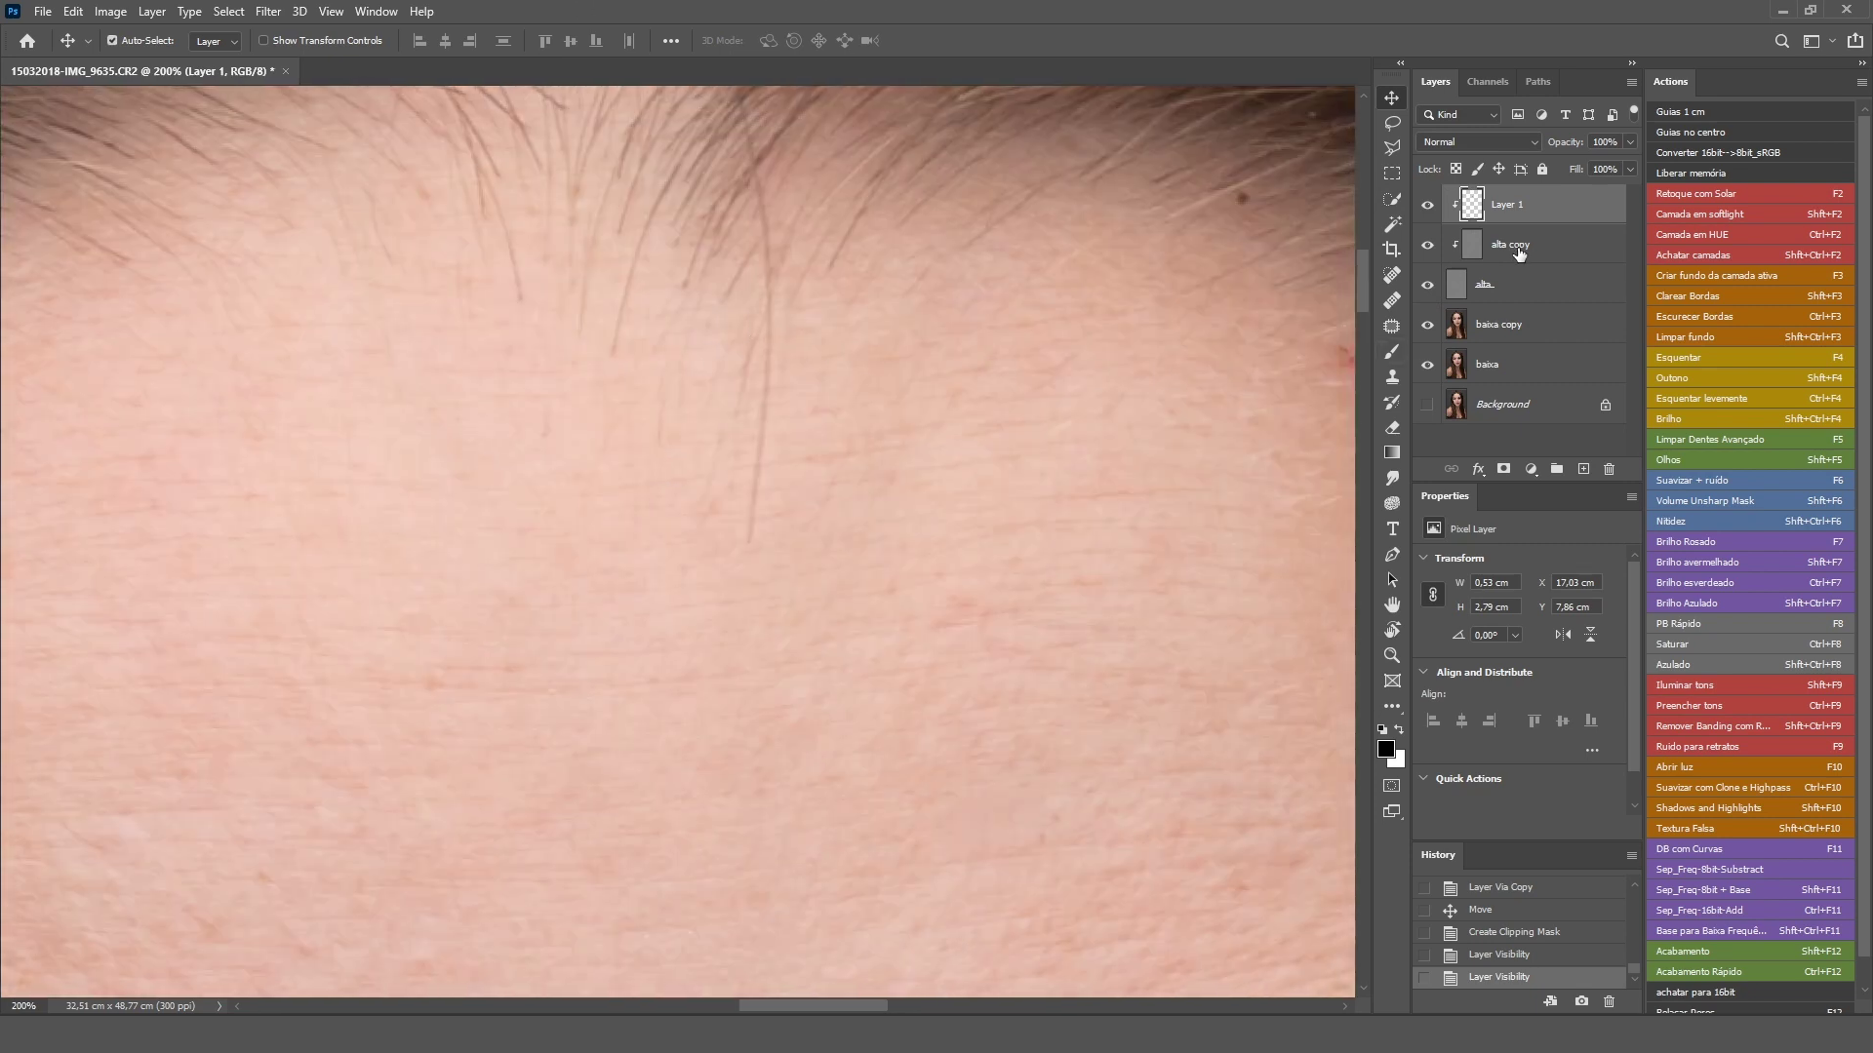
{"action": "left_click", "coordinate": [1519, 253]}
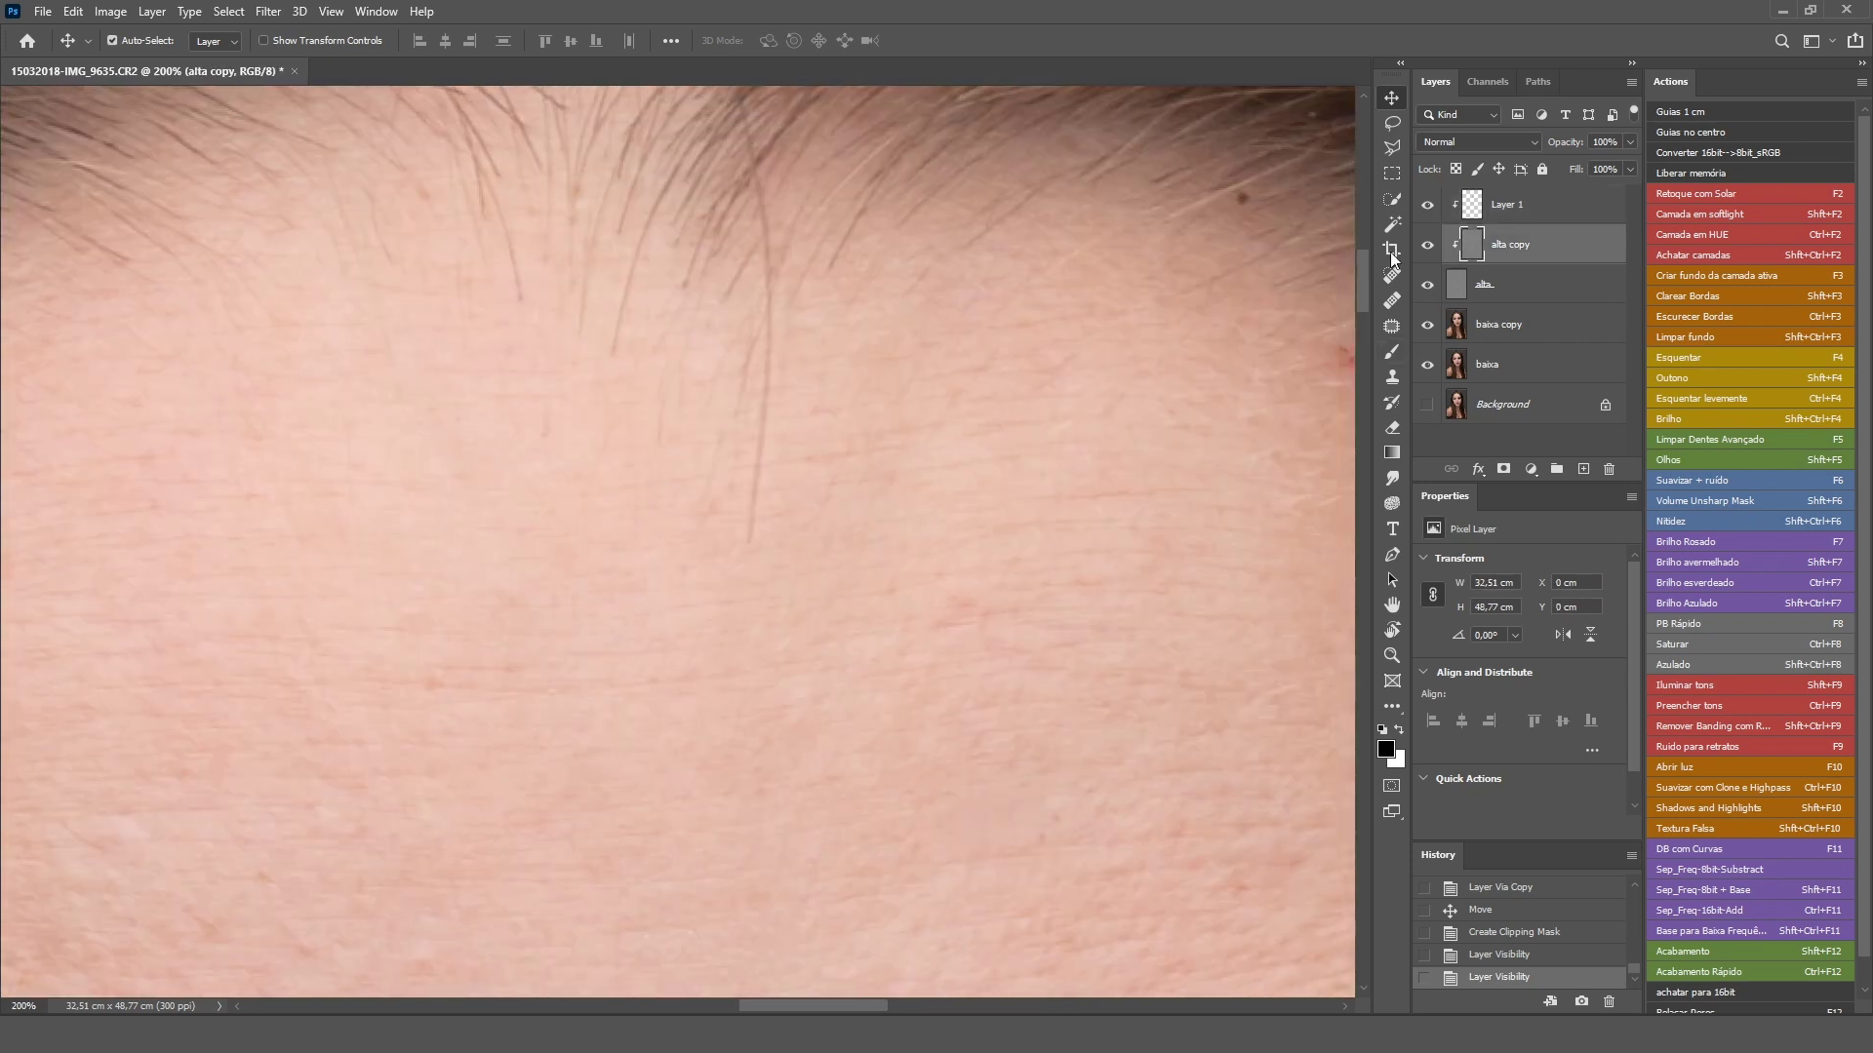
- Heal away the long stray forehead hair with a ~7 px Healing Brush sampled from nearby skin
{"action": "key", "text": "j"}
{"action": "right_click", "coordinate": [790, 393]}
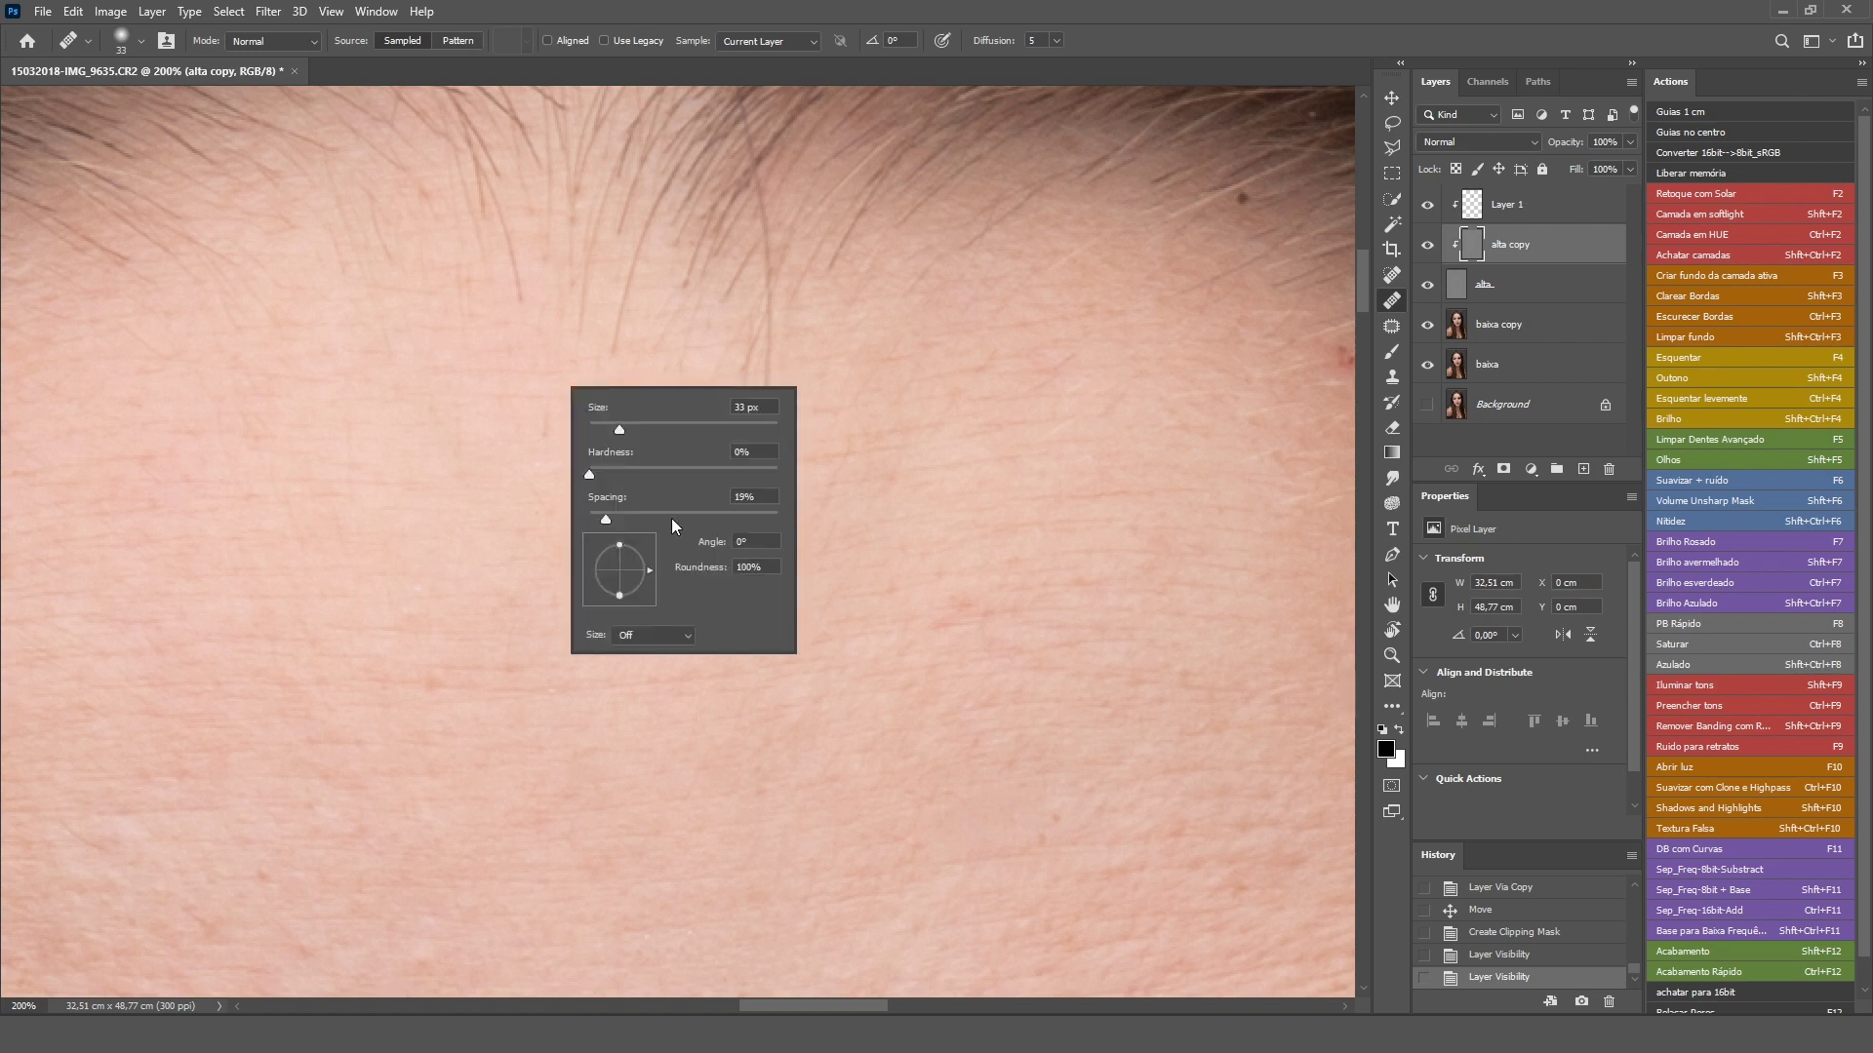
{"action": "left_click_drag", "start_coordinate": [819, 314], "coordinate": [794, 322]}
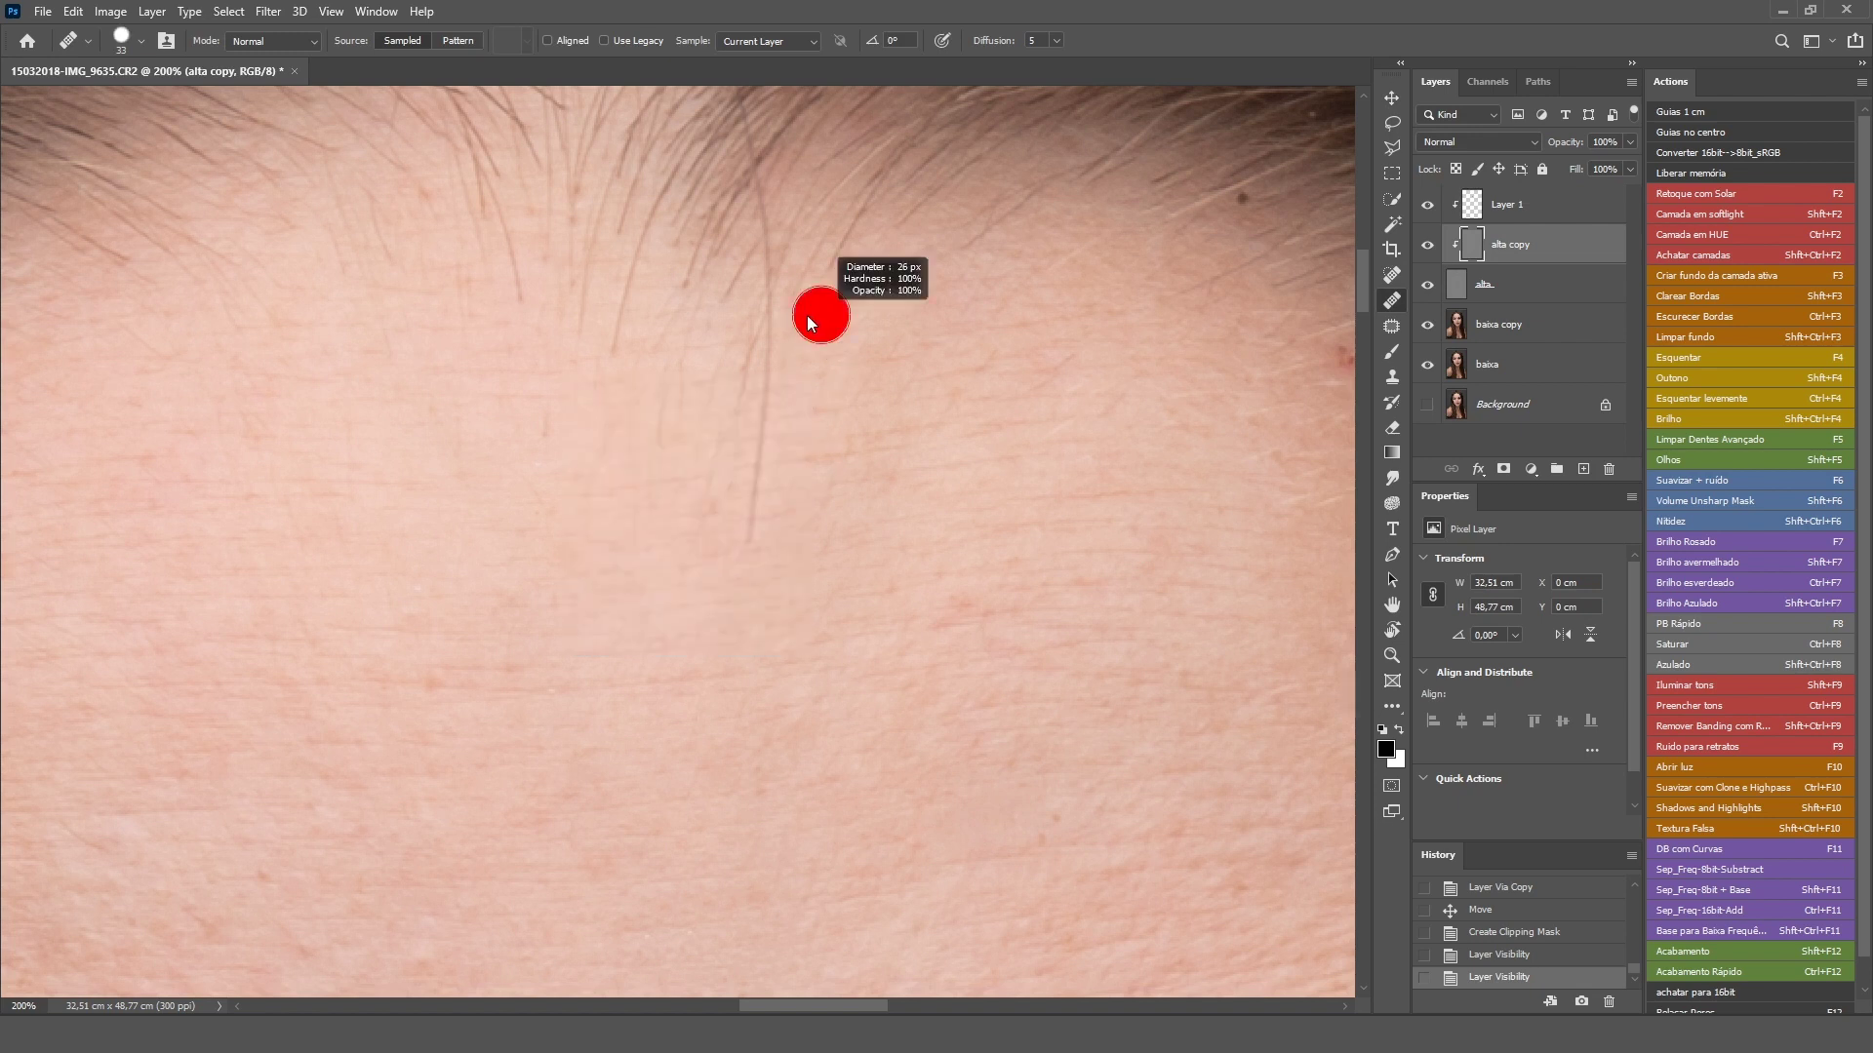
{"action": "left_click", "coordinate": [780, 334], "text": "alt"}
{"action": "left_click_drag", "start_coordinate": [754, 361], "coordinate": [746, 562]}
{"action": "key", "text": "ctrl+minus"}
{"action": "key", "text": "ctrl+minus"}
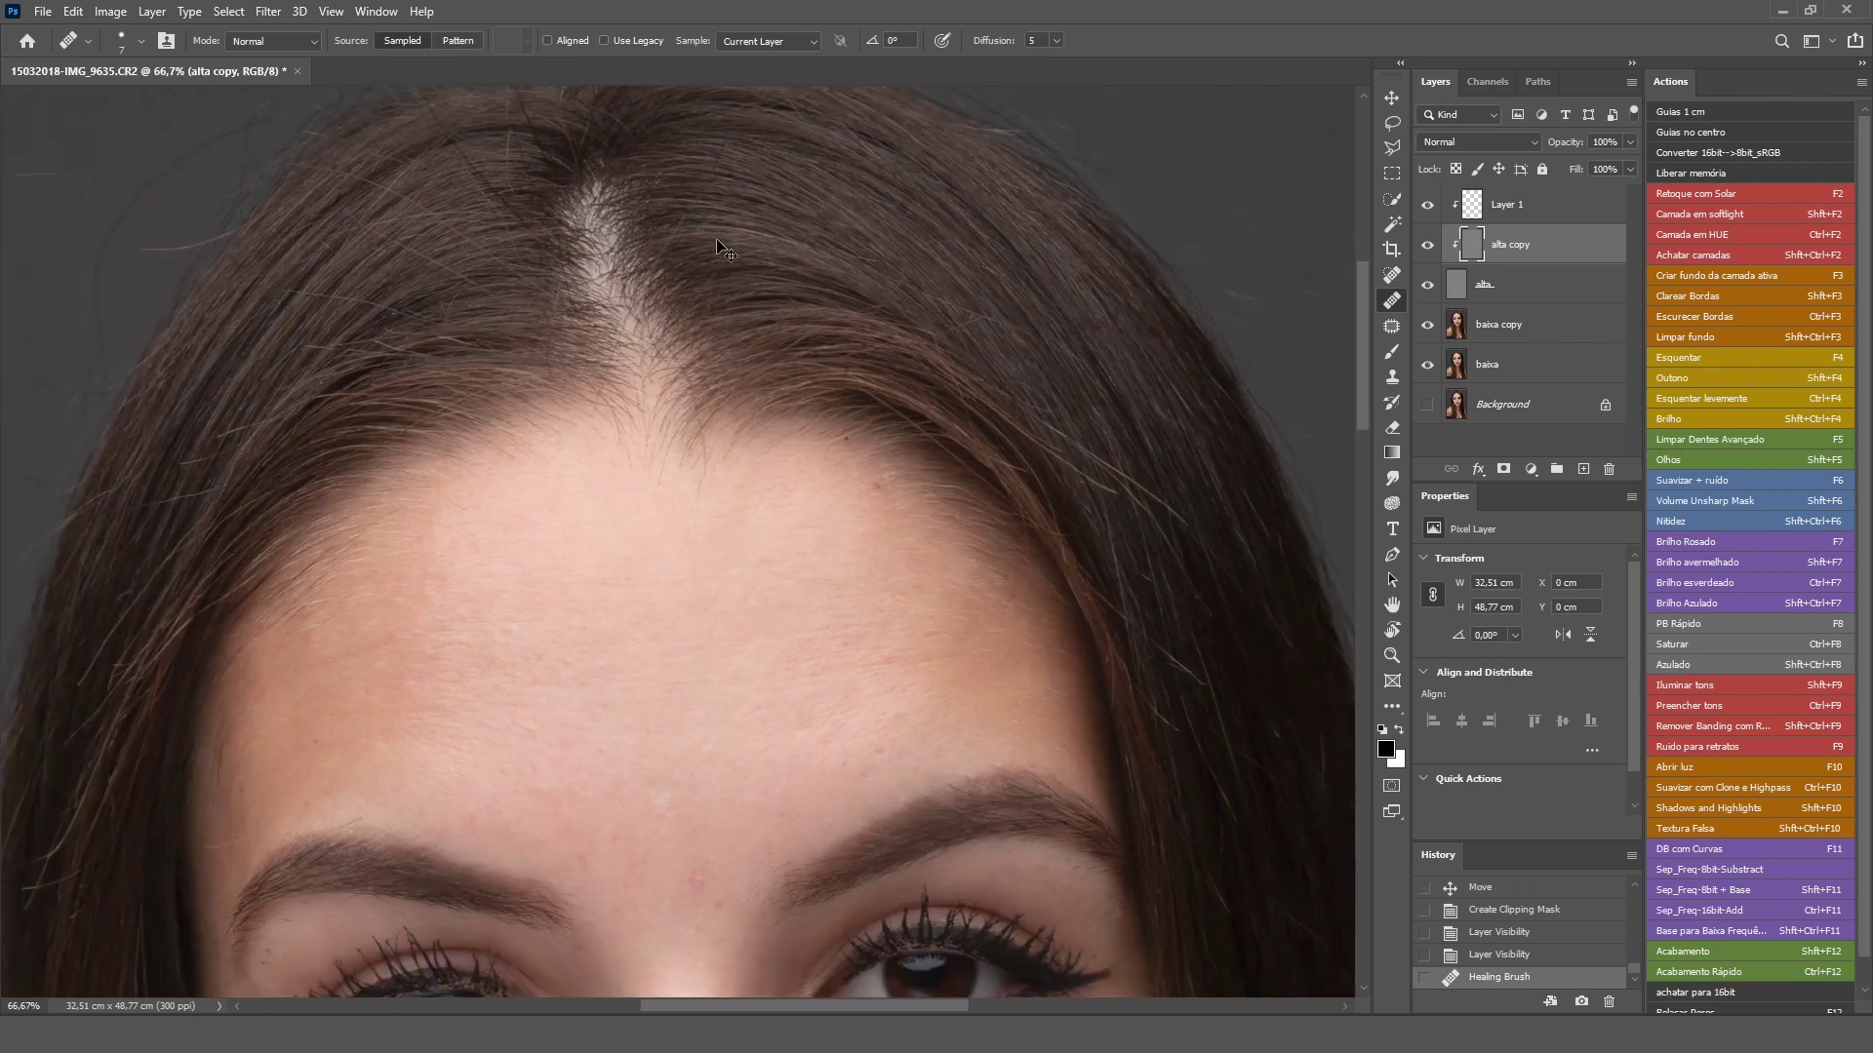
{"action": "key", "text": "ctrl+minus"}
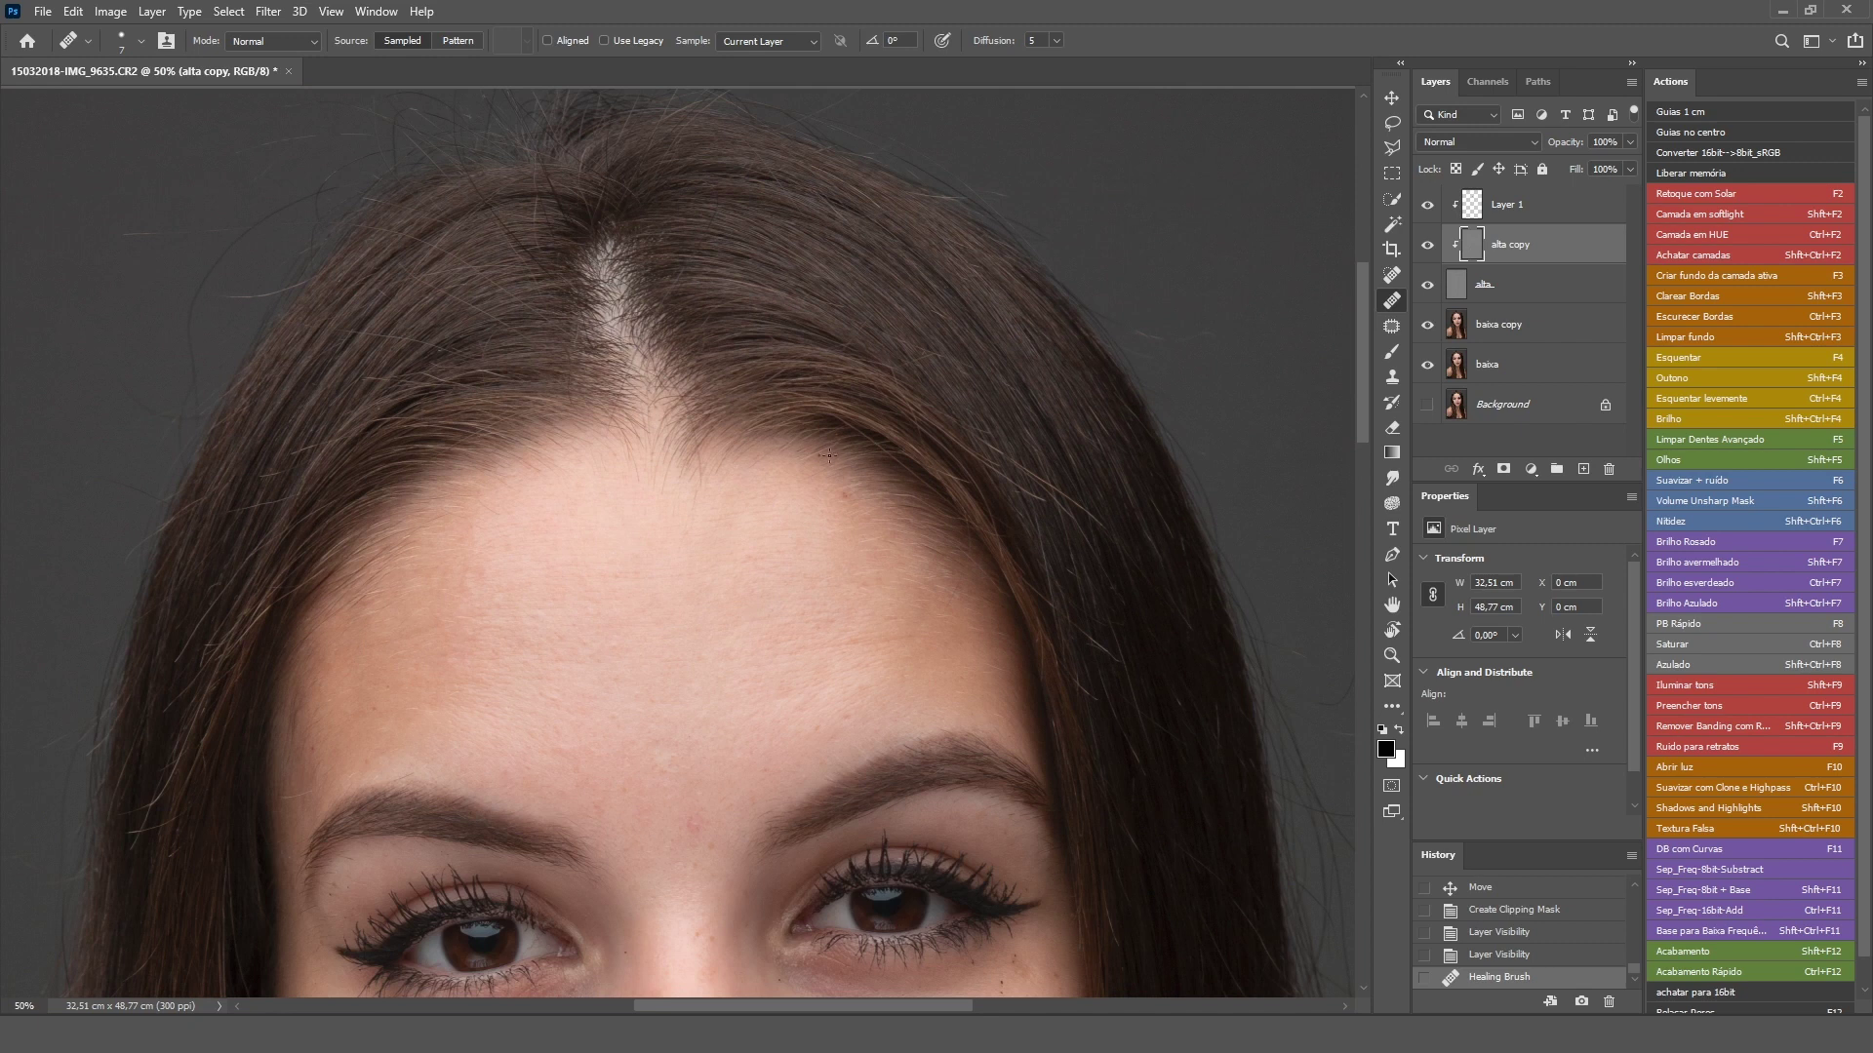
- Scroll down the face and zoom out until the entire retouched portrait fits the window
{"action": "scroll", "coordinate": [618, 564], "scroll_direction": "down", "scroll_amount": 5}
{"action": "scroll", "coordinate": [623, 300], "scroll_direction": "down", "scroll_amount": 2}
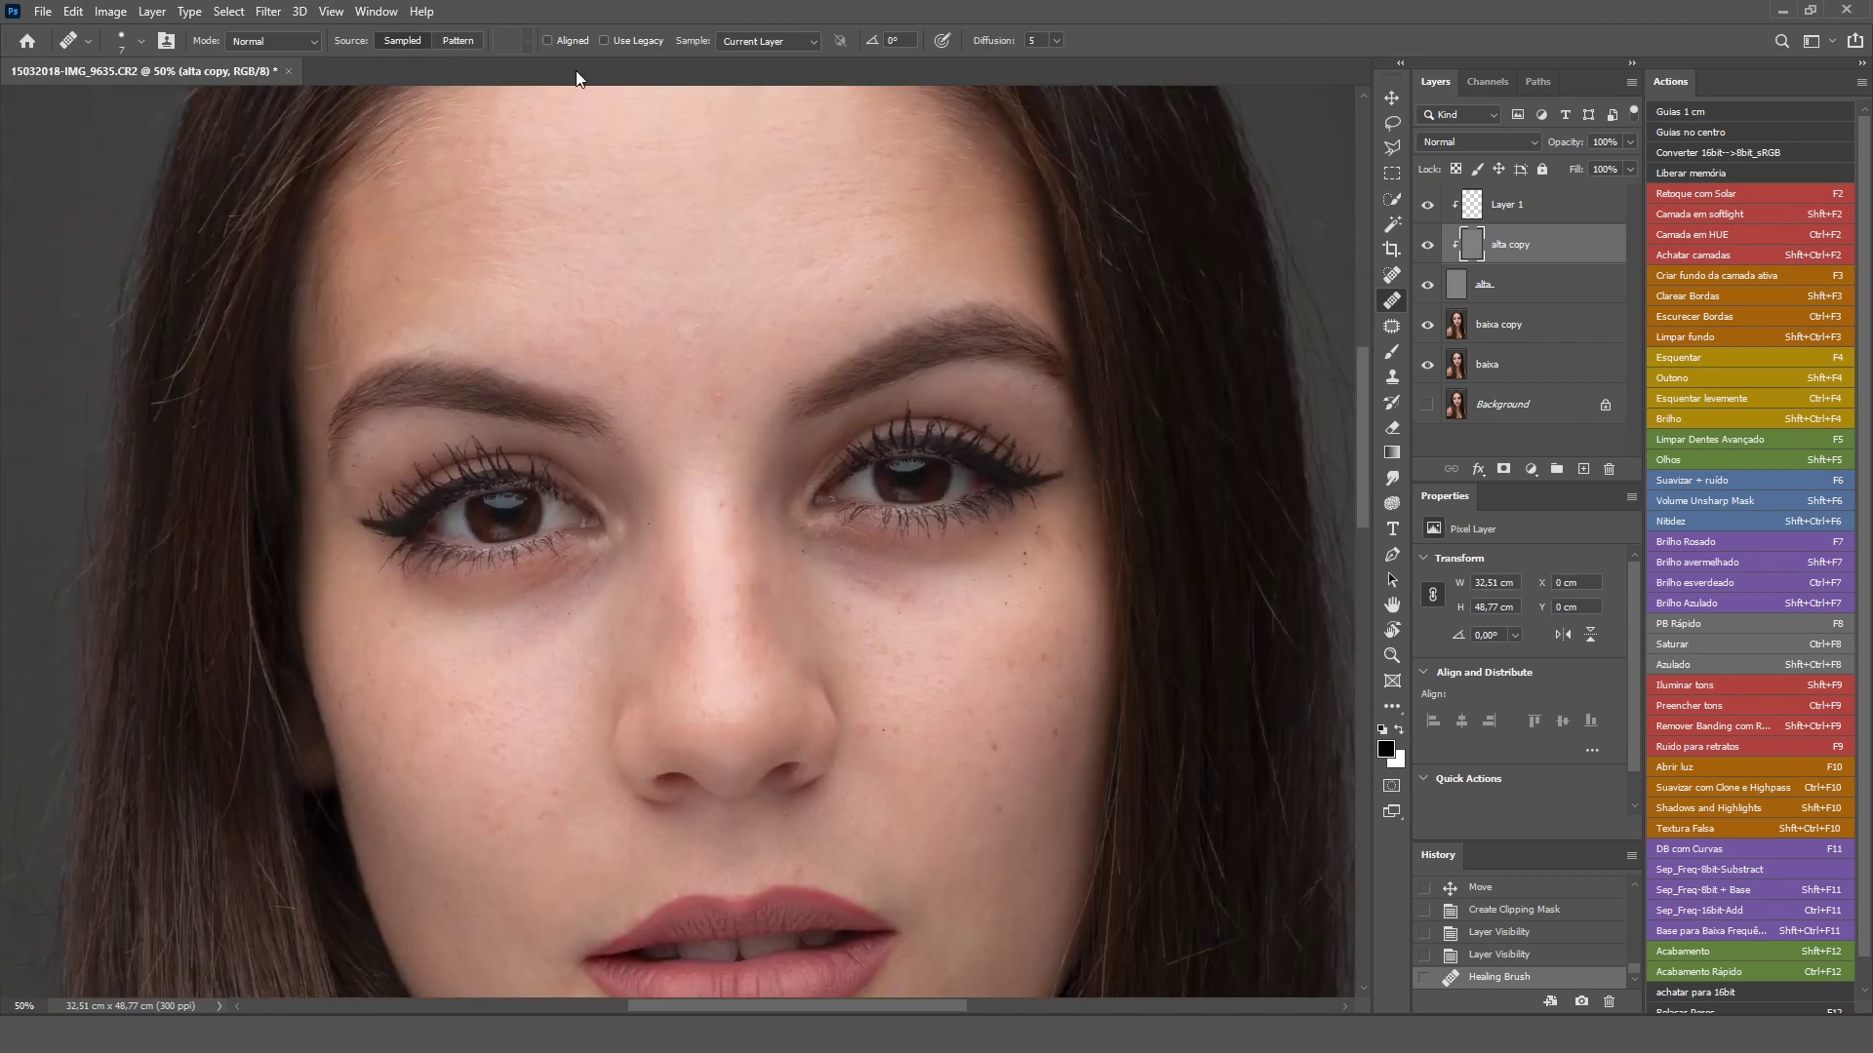
{"action": "key", "text": "ctrl+minus"}
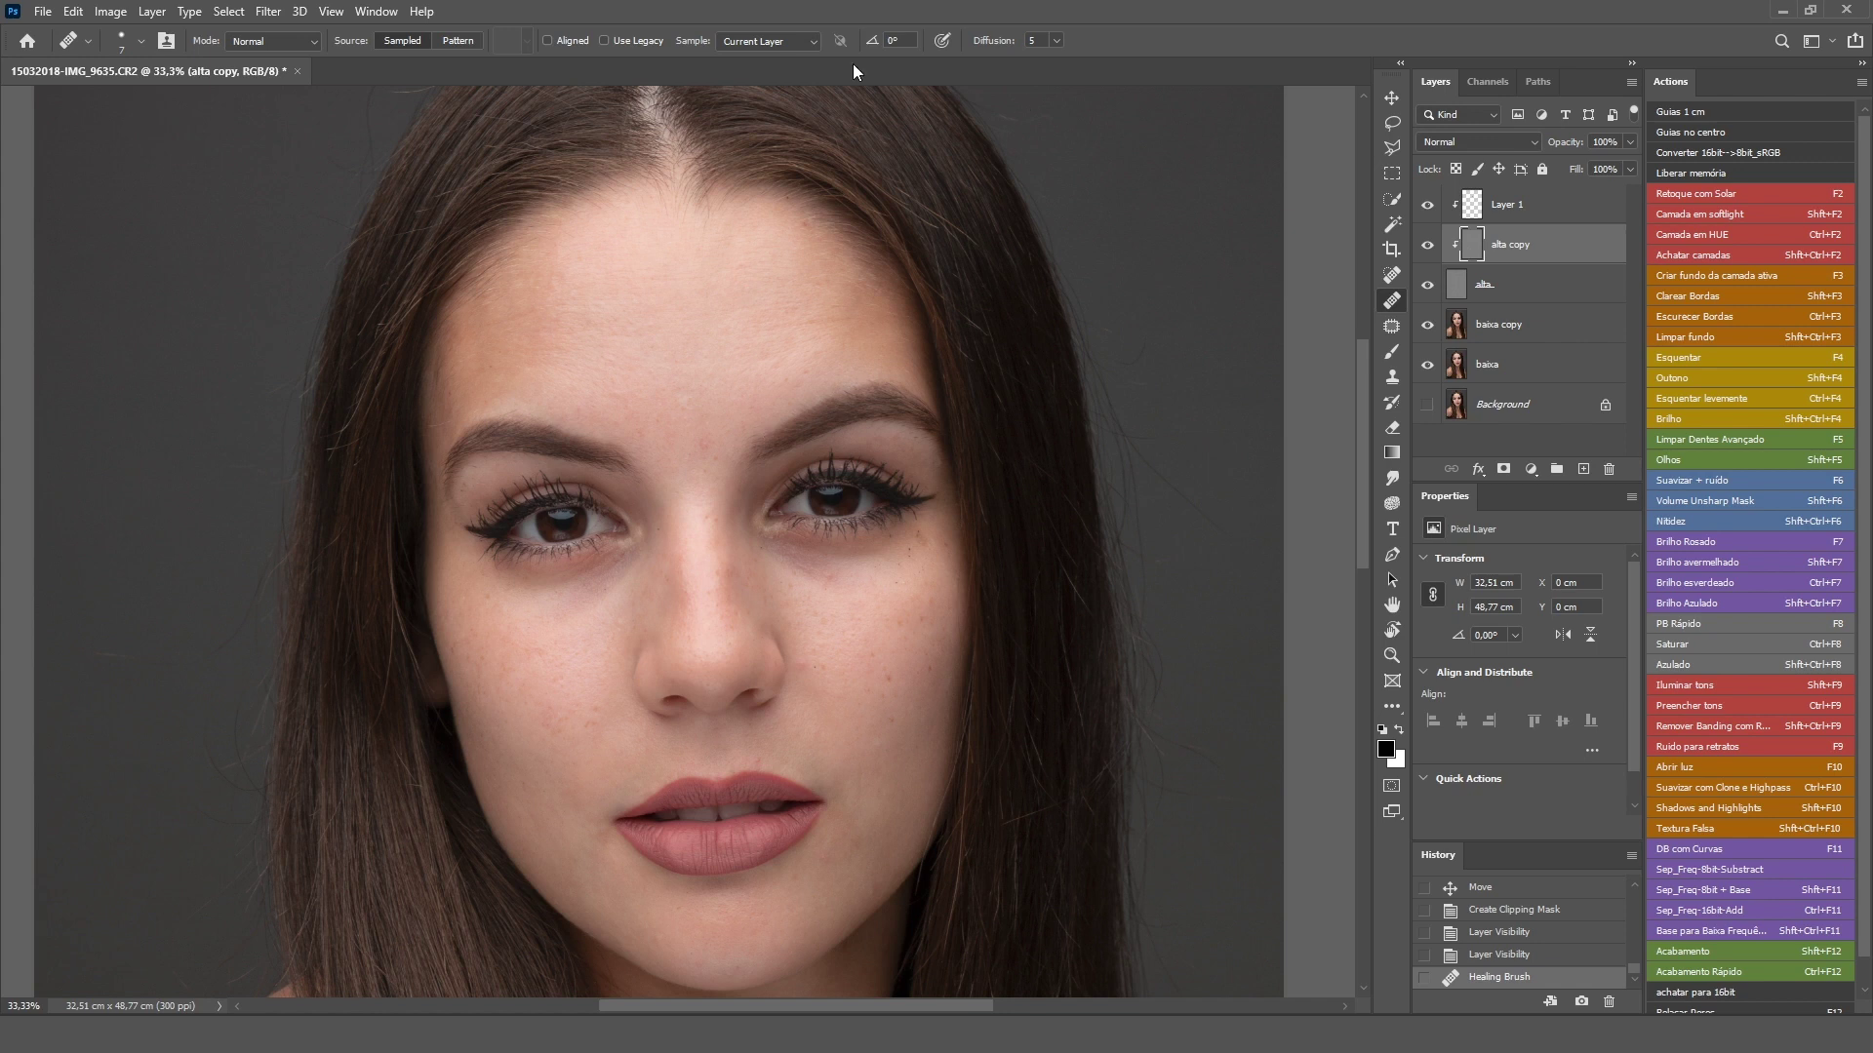
{"action": "key", "text": "ctrl+minus"}
{"action": "key", "text": "ctrl+0"}
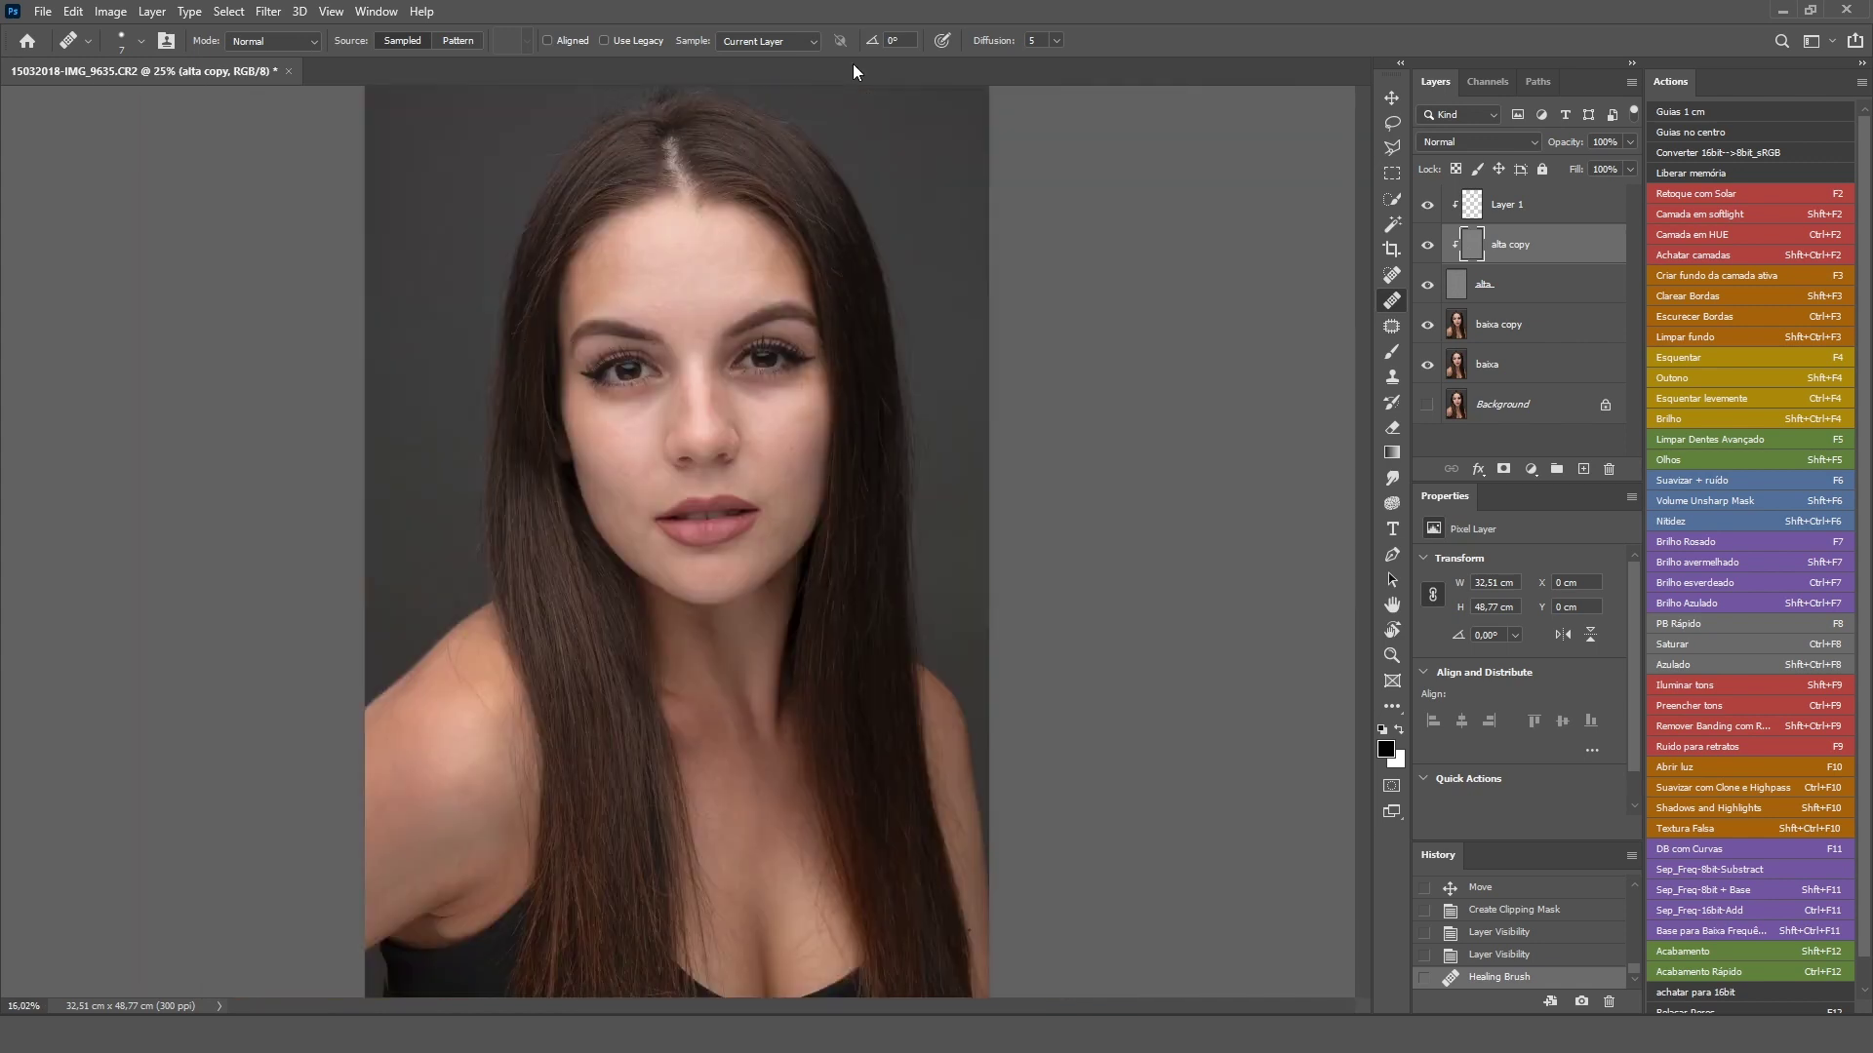